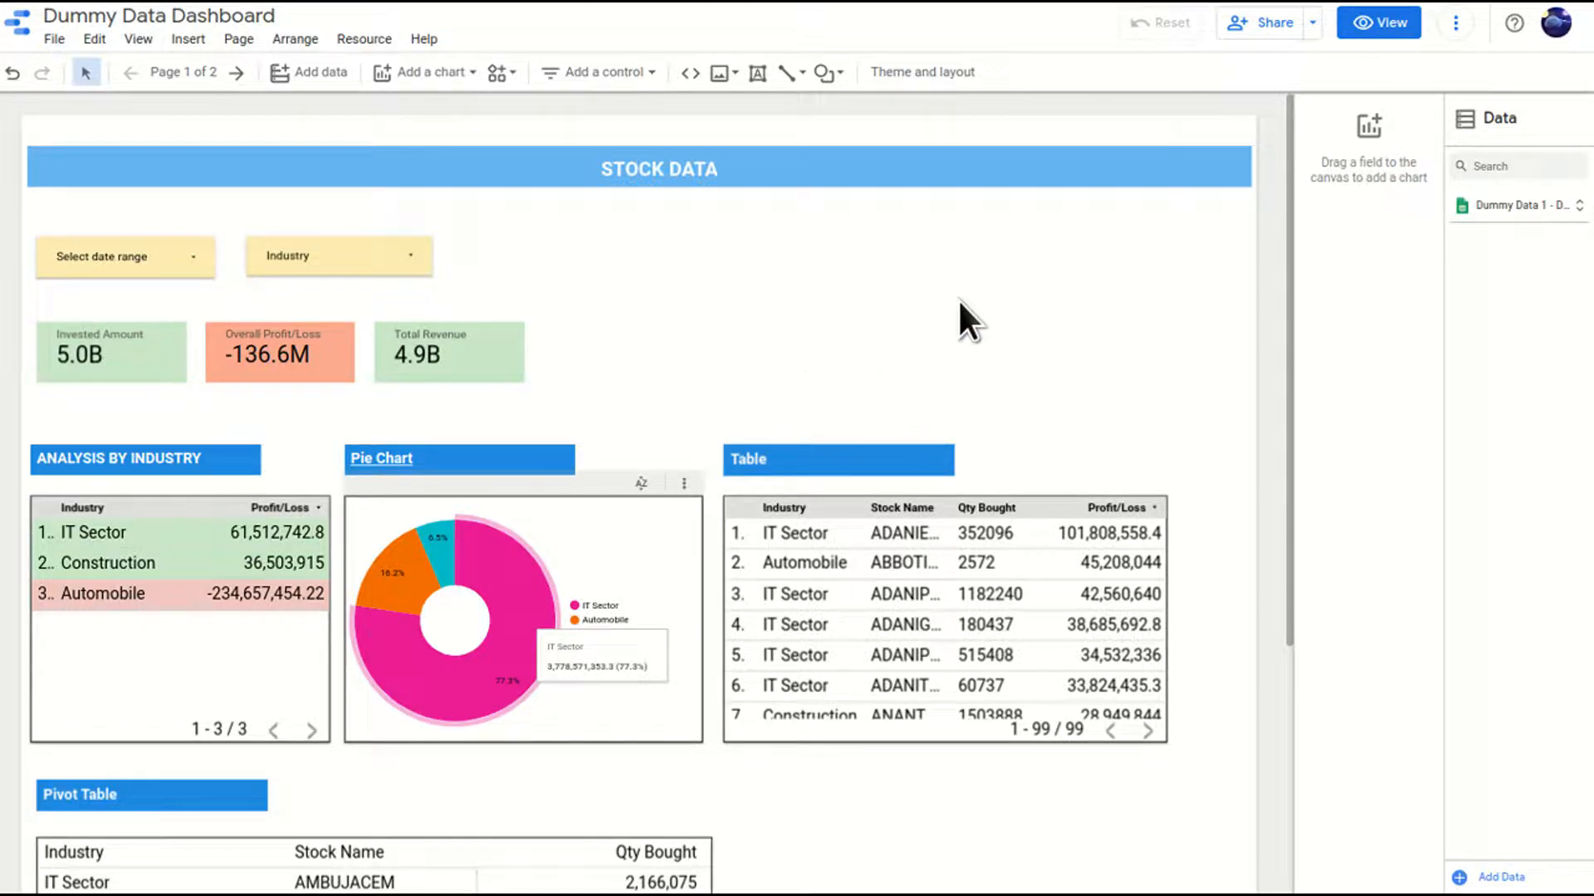
Pull in the header rectangle's left edge slightly and move the STOCK DATA title up a little within it.
click(886, 185)
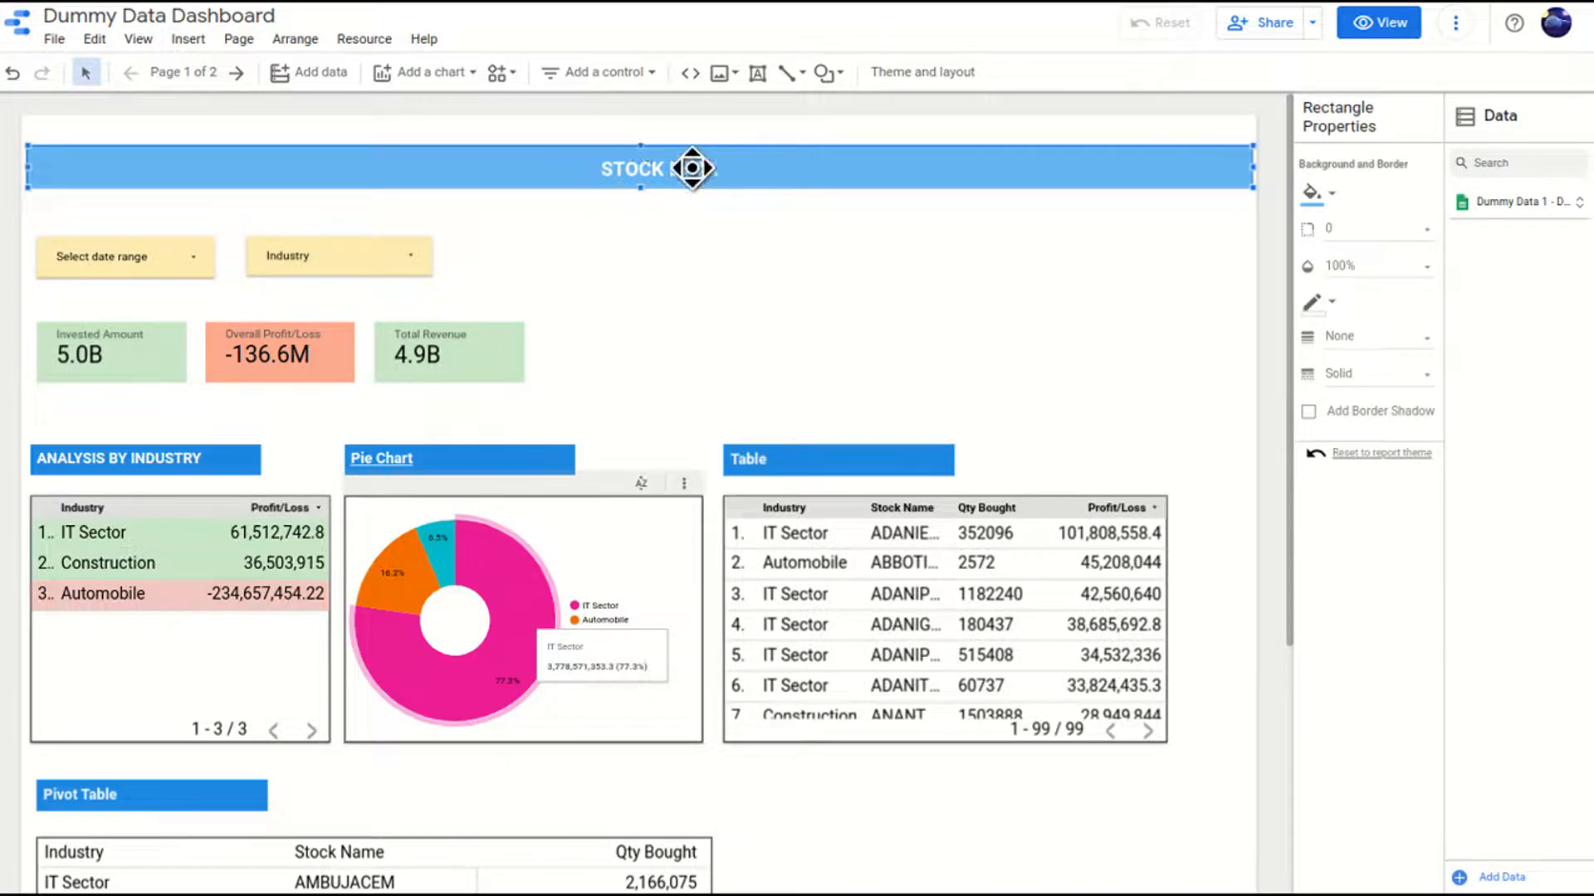
mouse_move(33, 166)
mouse_down()
mouse_move(174, 161)
mouse_move(35, 167)
mouse_up()
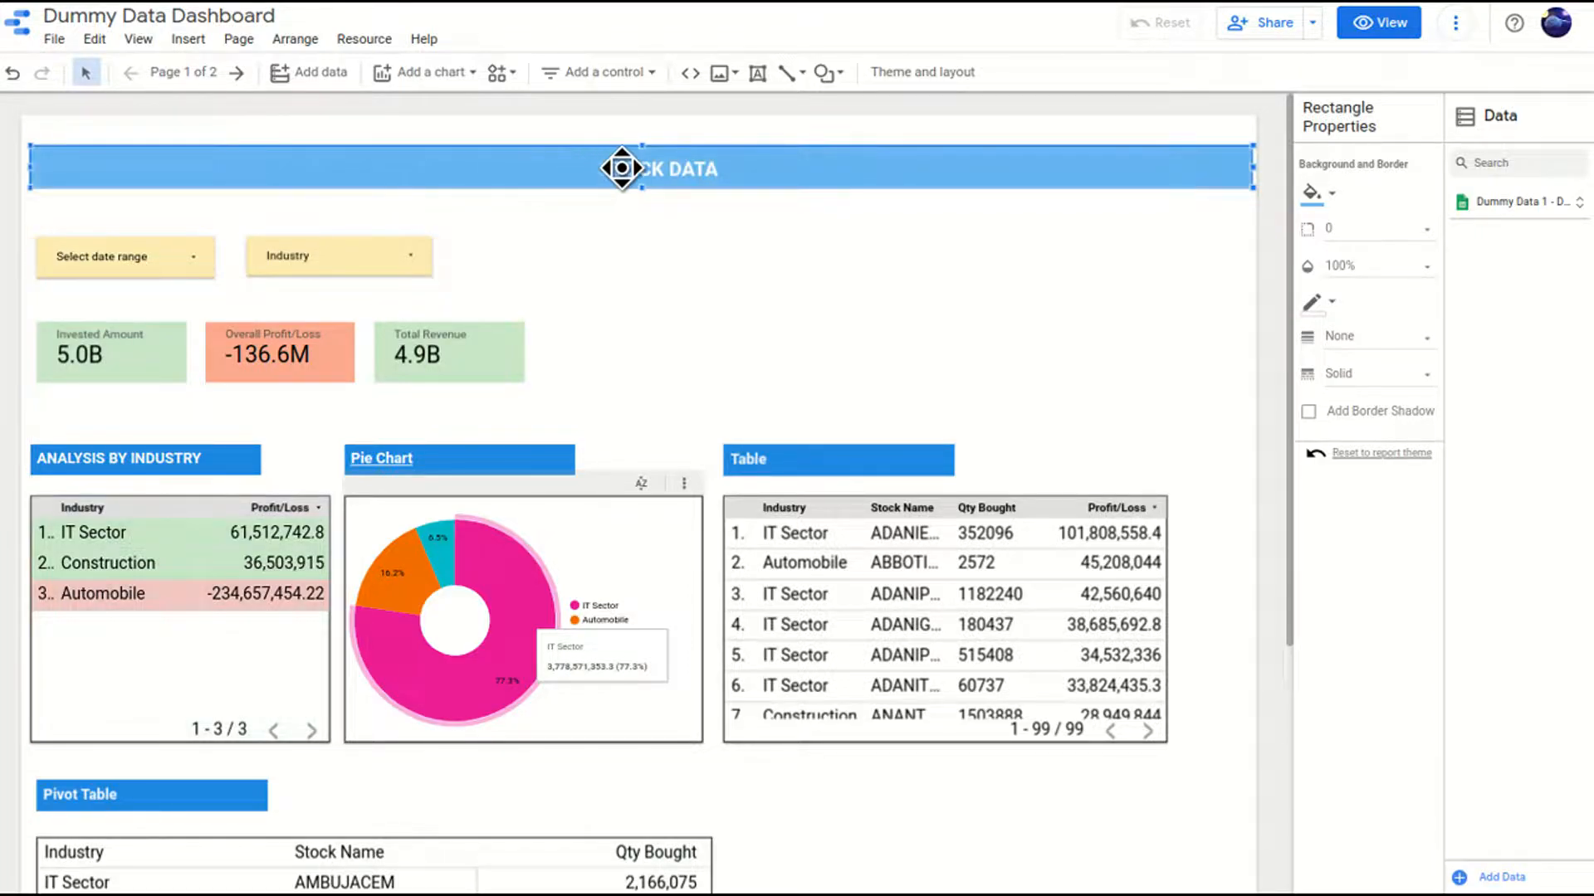
click(738, 187)
mouse_move(739, 188)
mouse_down()
mouse_move(744, 235)
mouse_move(734, 181)
mouse_up()
click(509, 203)
Insert a text box below the STOCK DATA header and enter the sample text "dsscdscdsckjndscdsc".
click(199, 40)
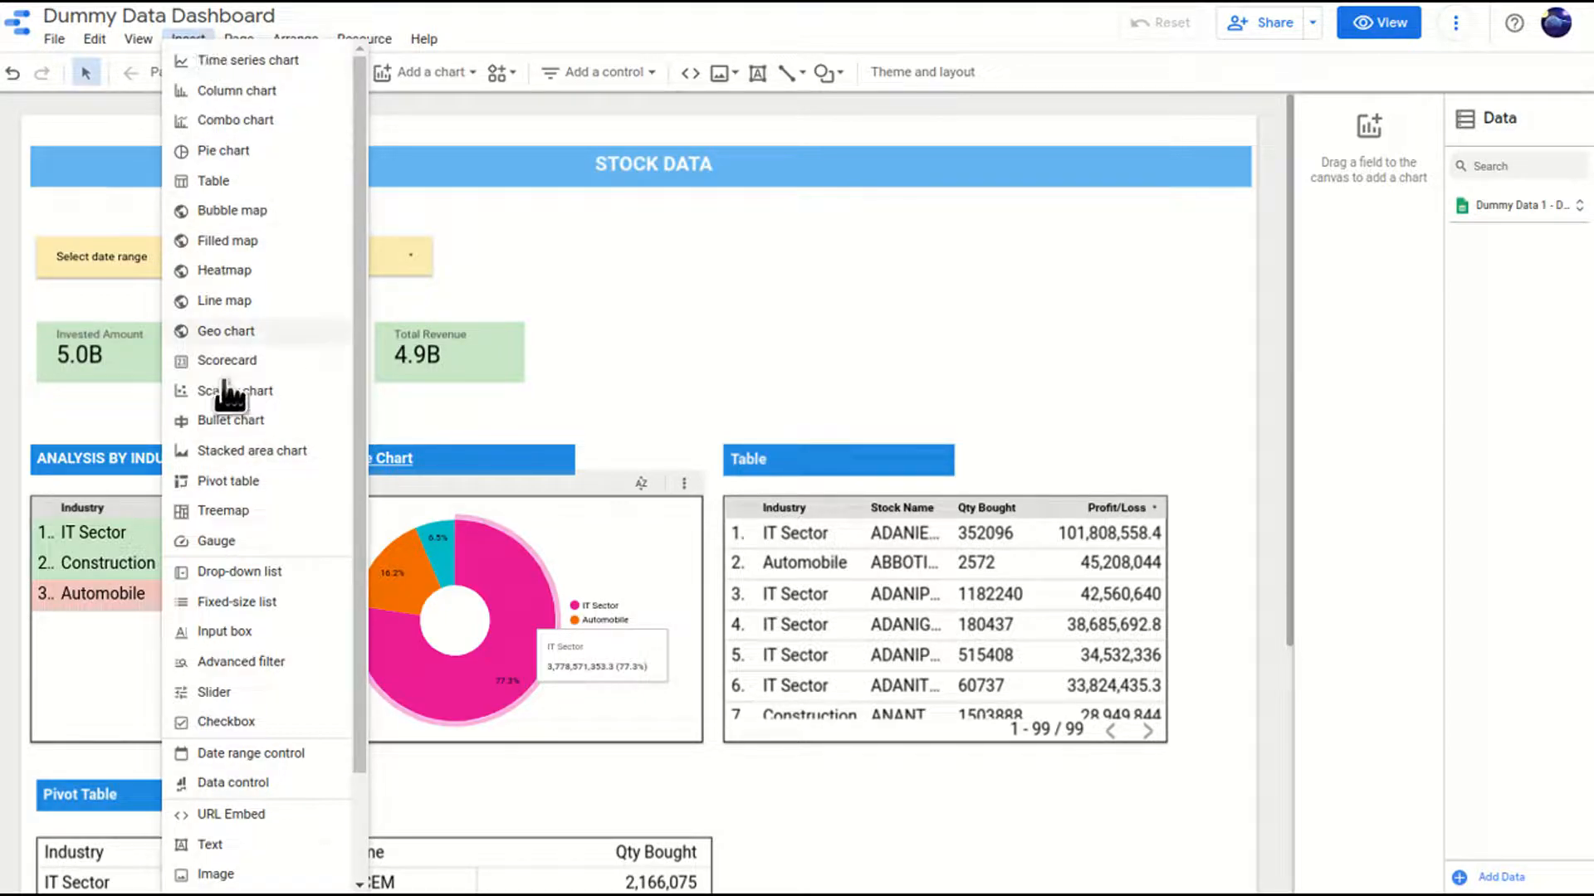
click(232, 844)
drag(581, 218, 869, 301)
text(dsscdscdsckjndscdsc)
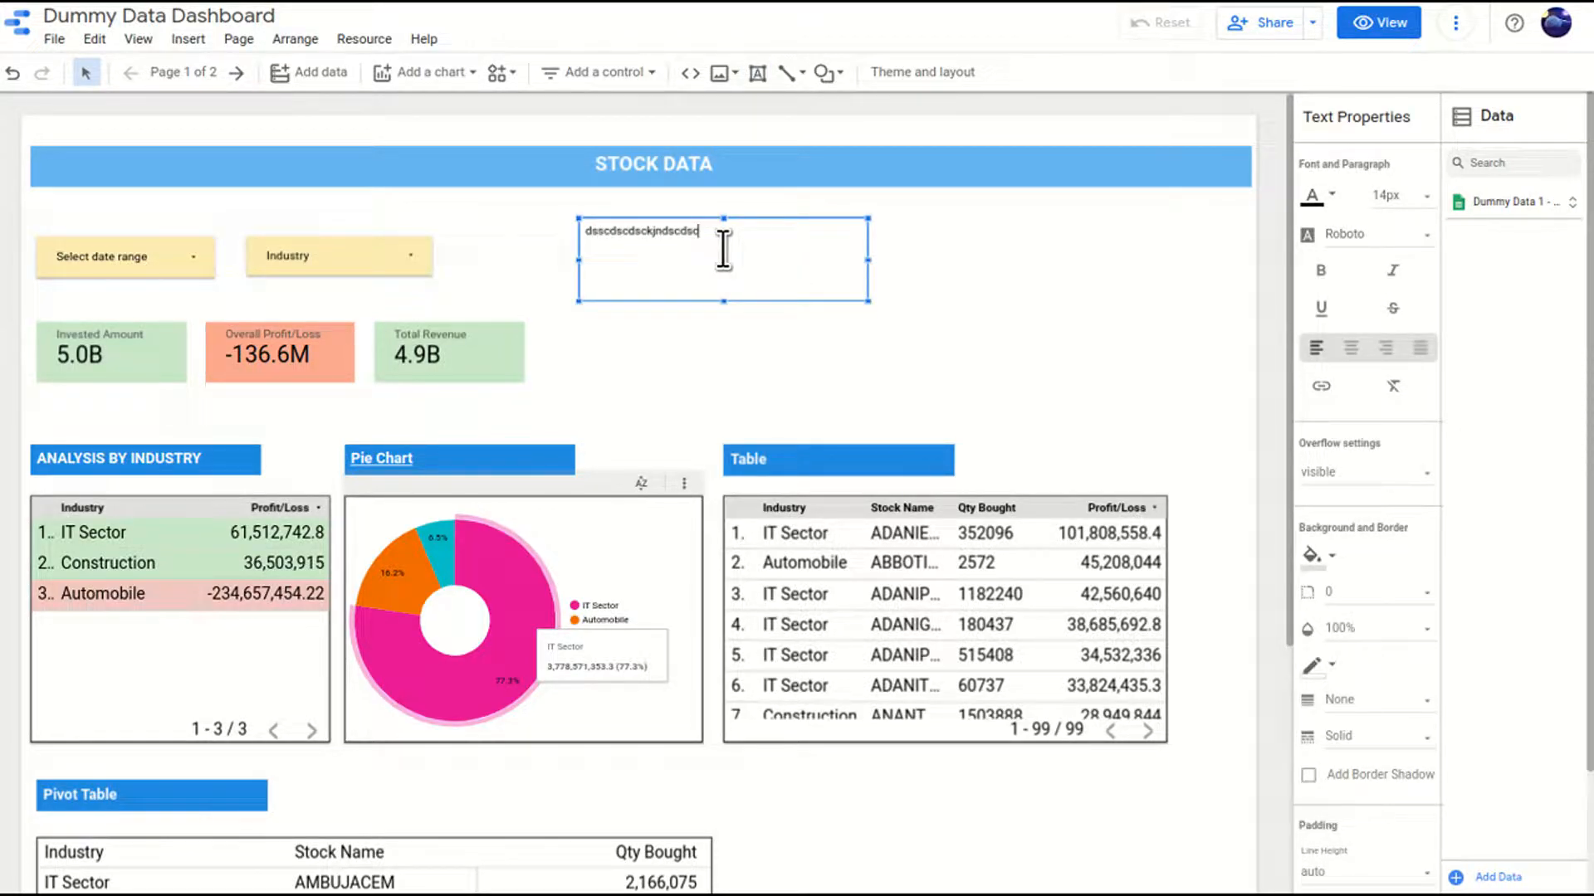
Clear the new text box, set its font size to 18px and enter "scscsdc".
key(ctrl+a)
key(BackSpace)
click(1398, 195)
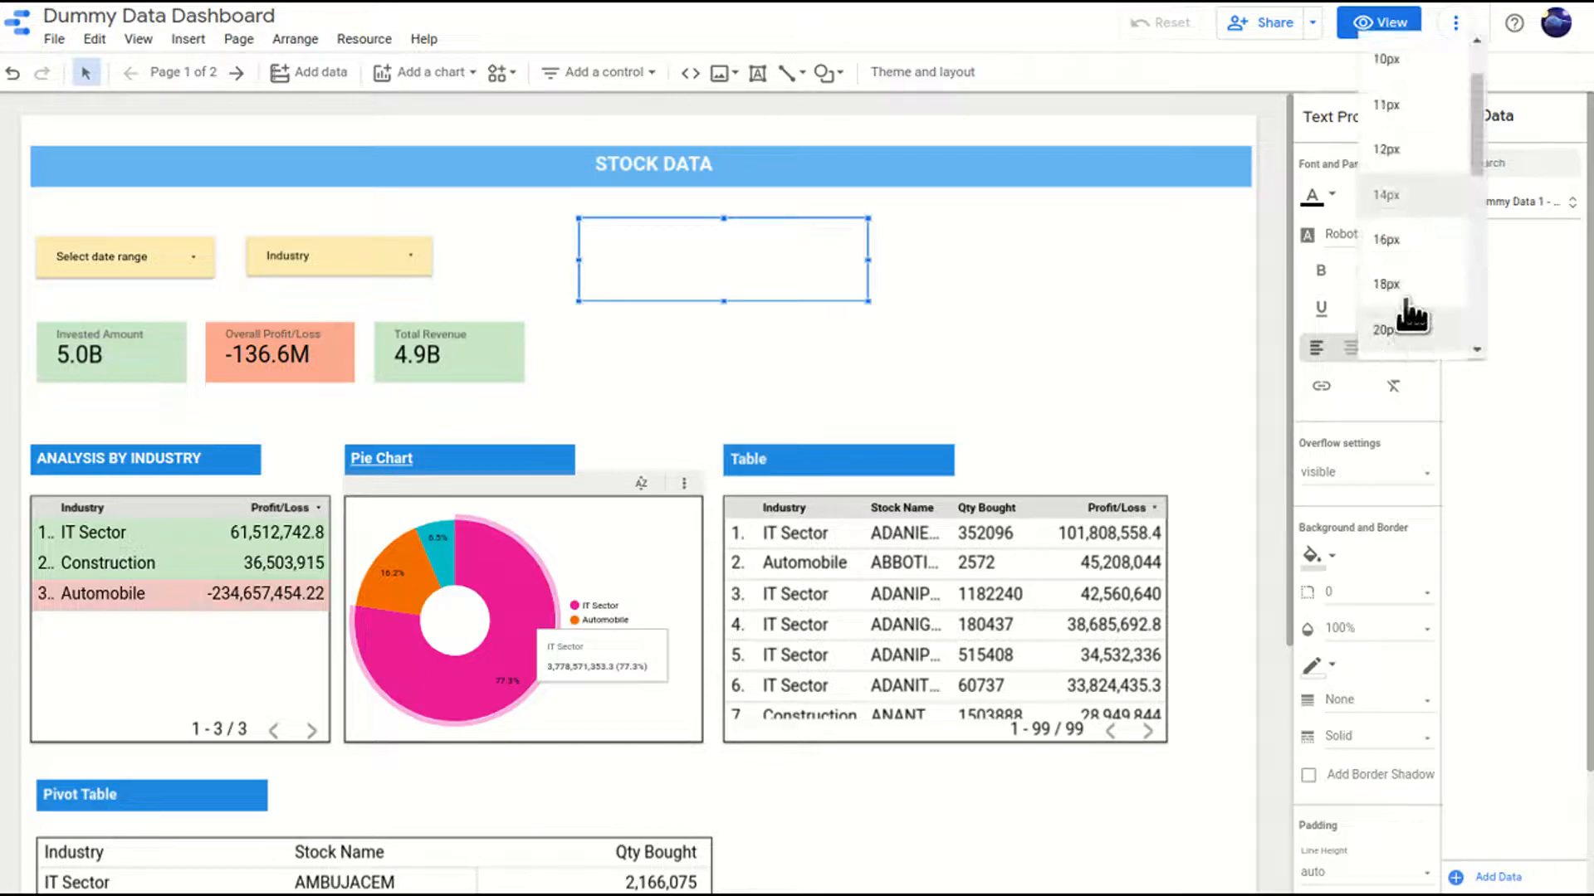
click(1411, 287)
click(676, 242)
text(scscsdc)
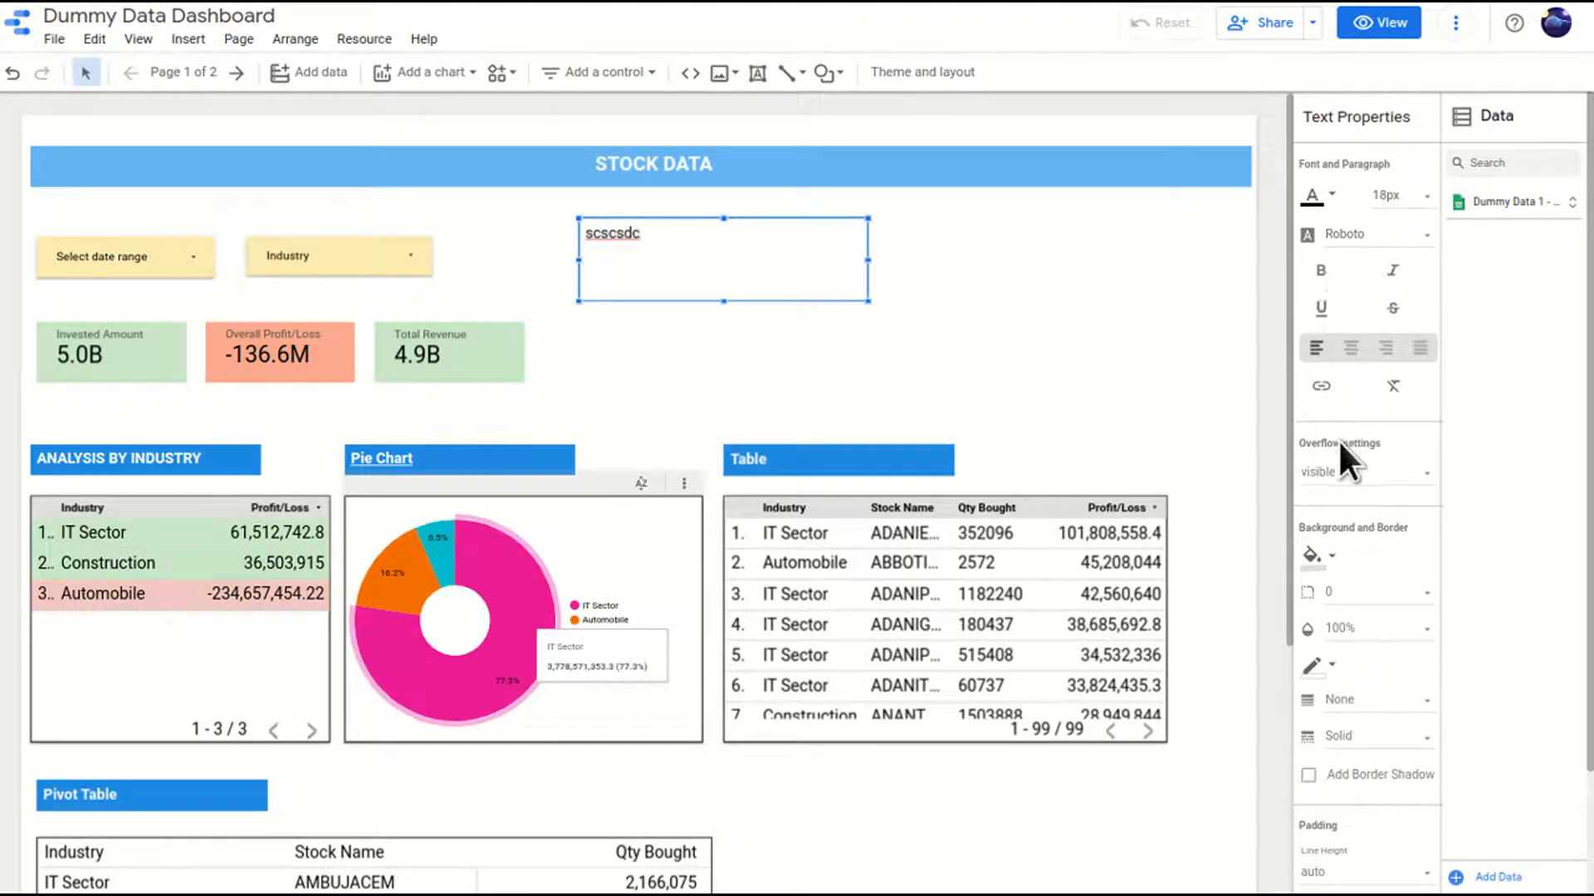
Delete the sample text box from below the STOCK DATA header.
drag(928, 337, 745, 246)
key(Delete)
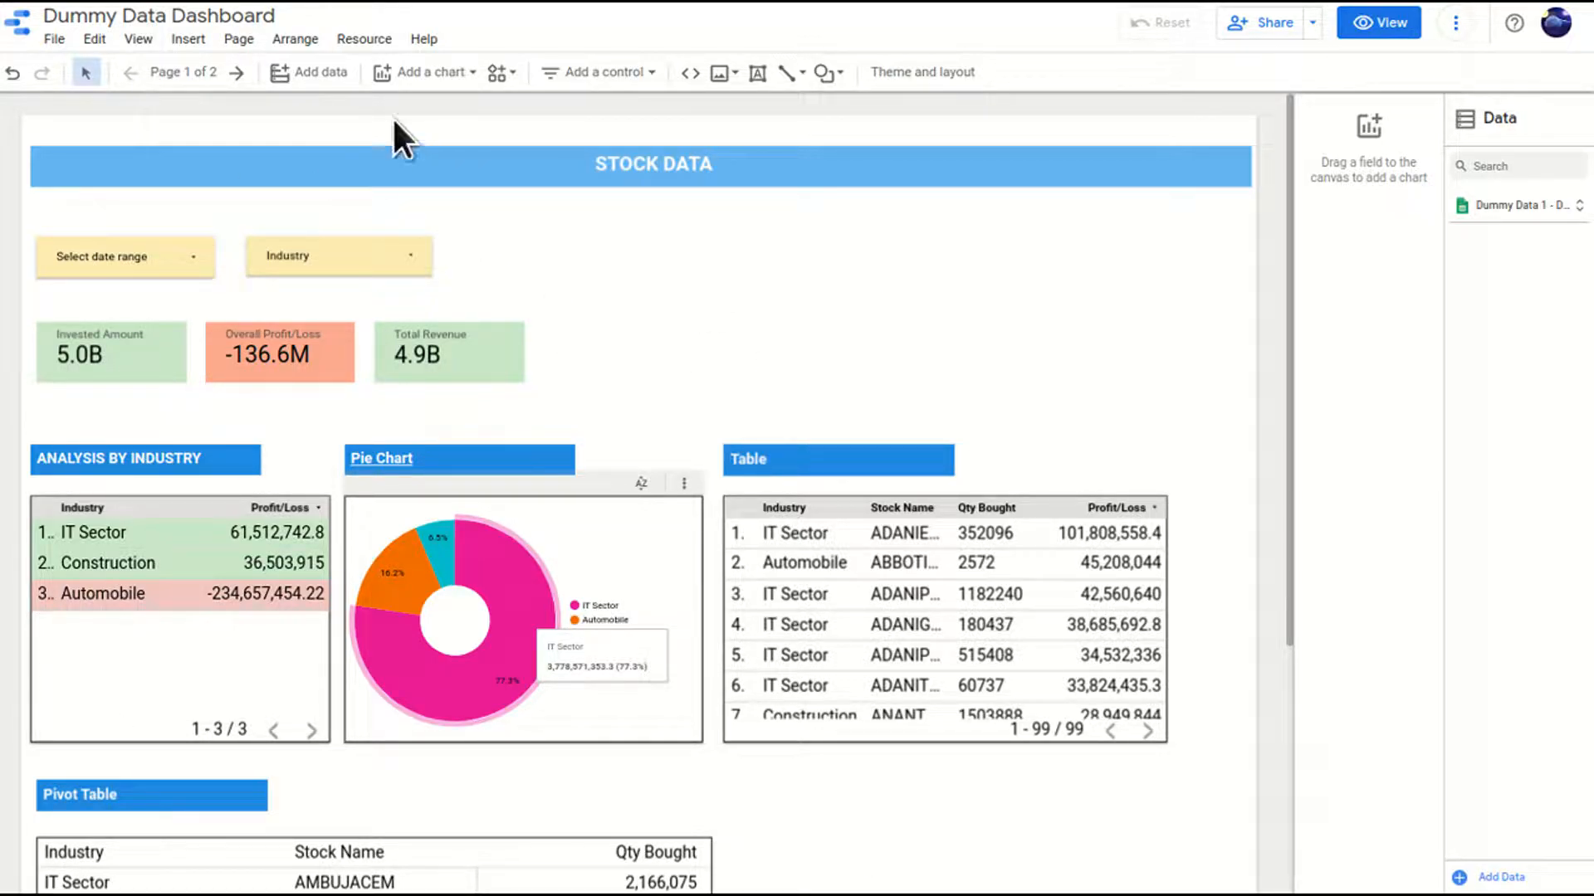
Draw a thin rectangle across the full width near the top of the blank second report page.
click(237, 73)
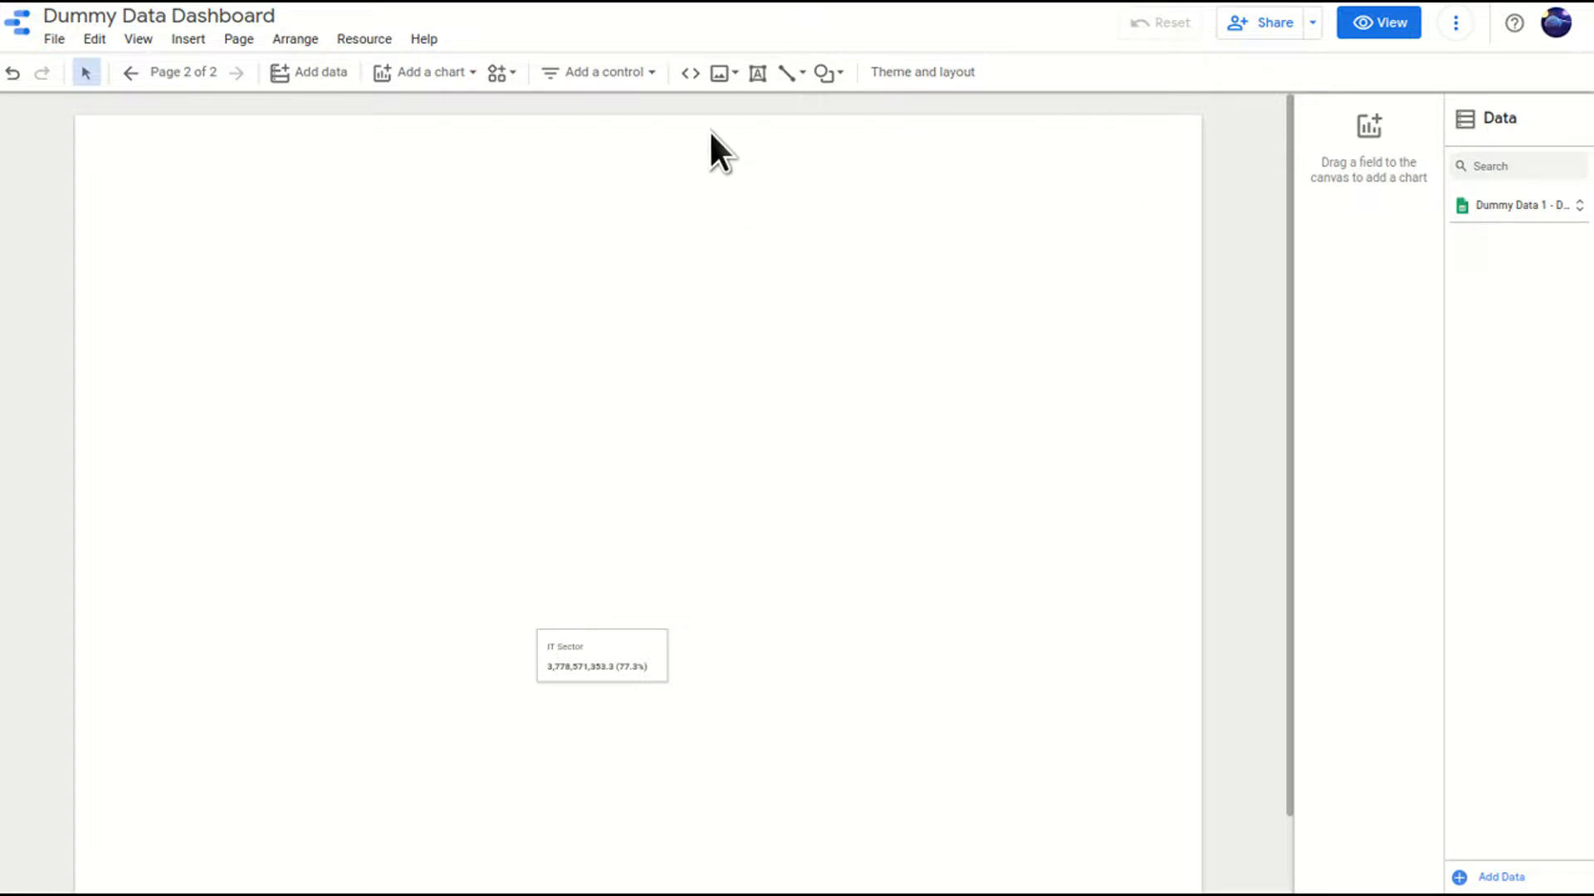
click(827, 73)
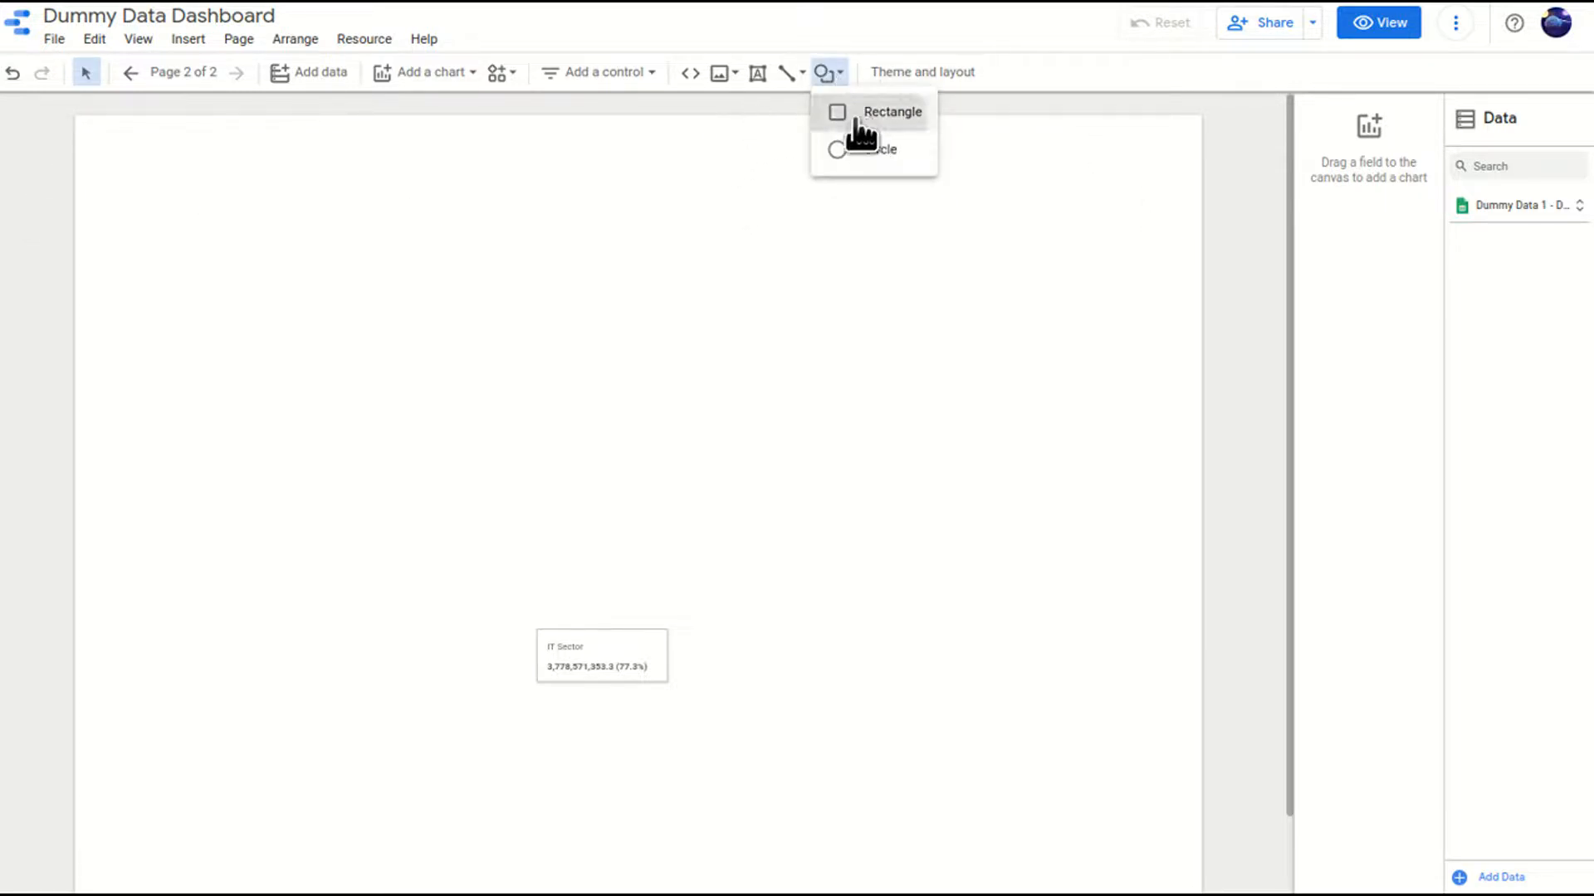
click(854, 121)
drag(76, 151, 1202, 197)
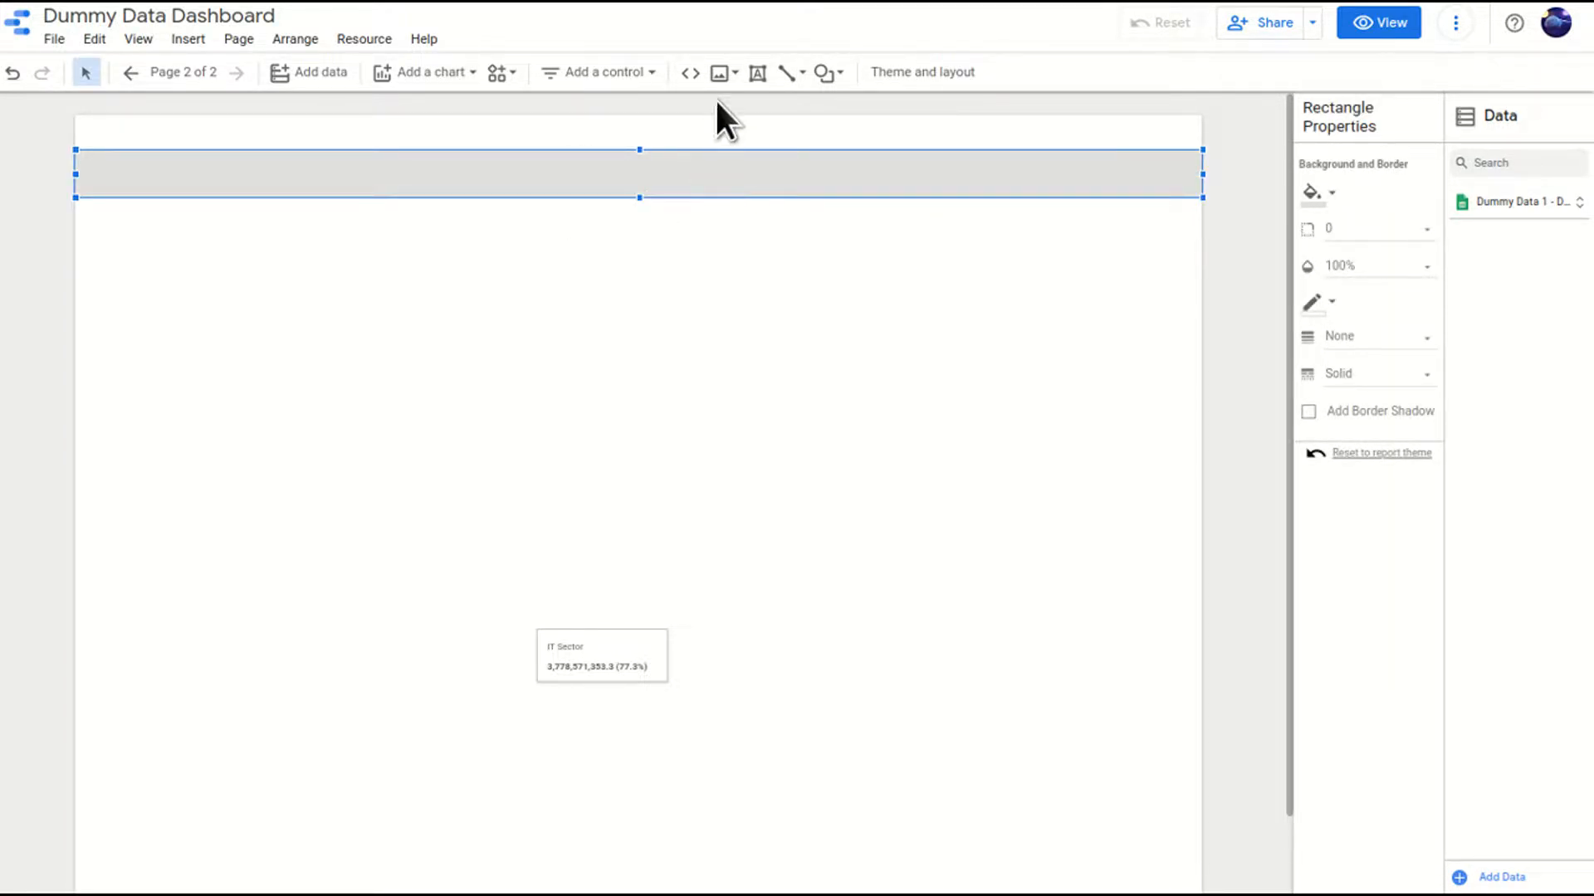
Add a text box reading "DASHBOARD" at the middle of the grey rectangle and make its text bold.
click(758, 75)
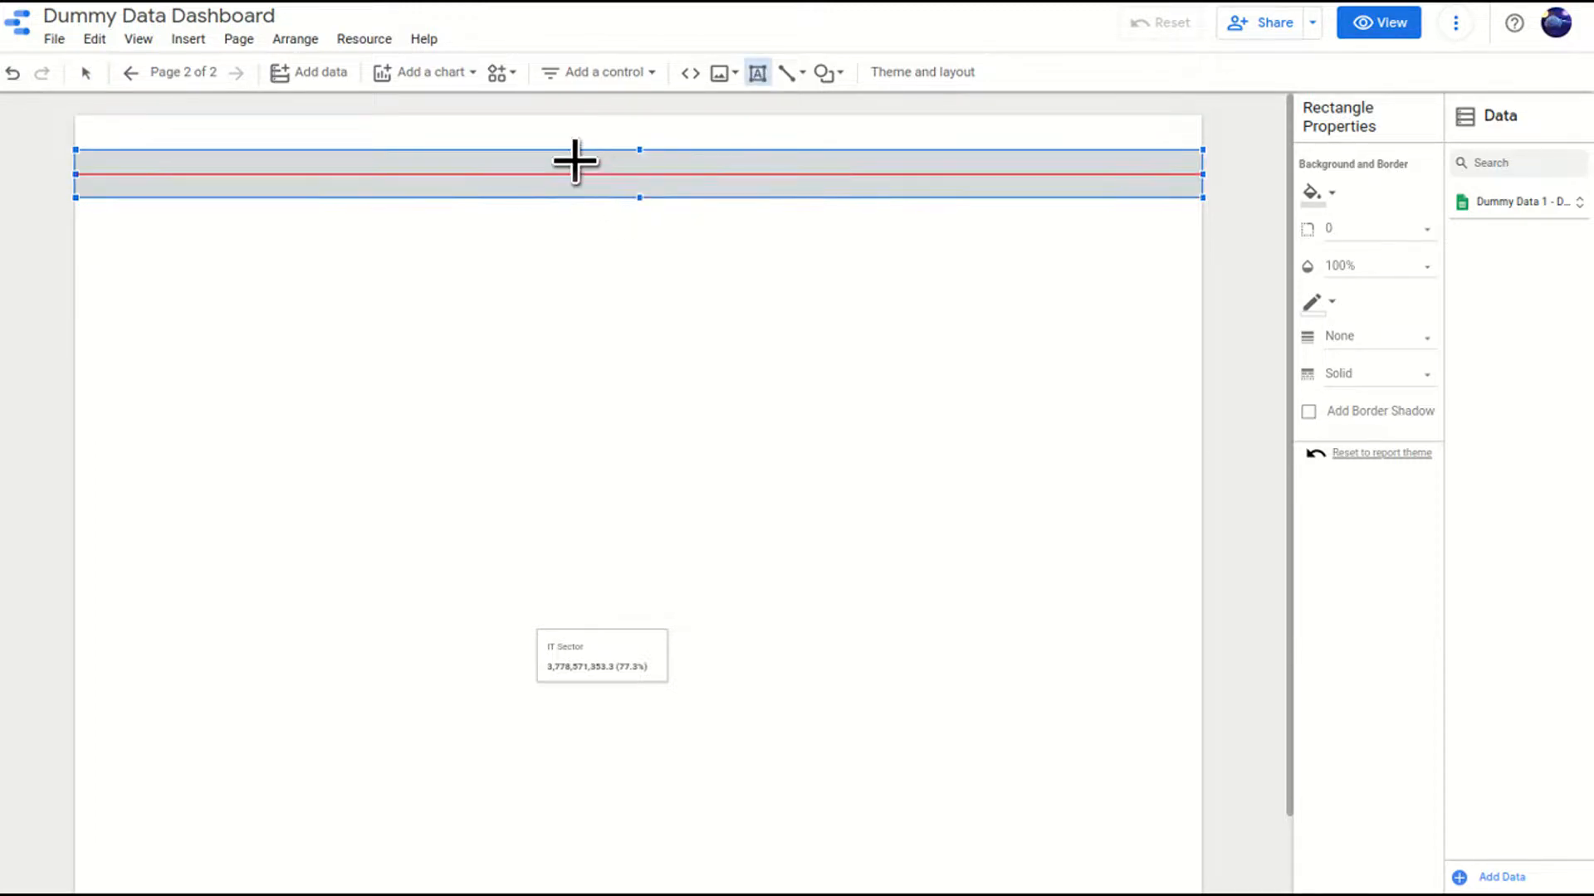
drag(555, 157, 739, 201)
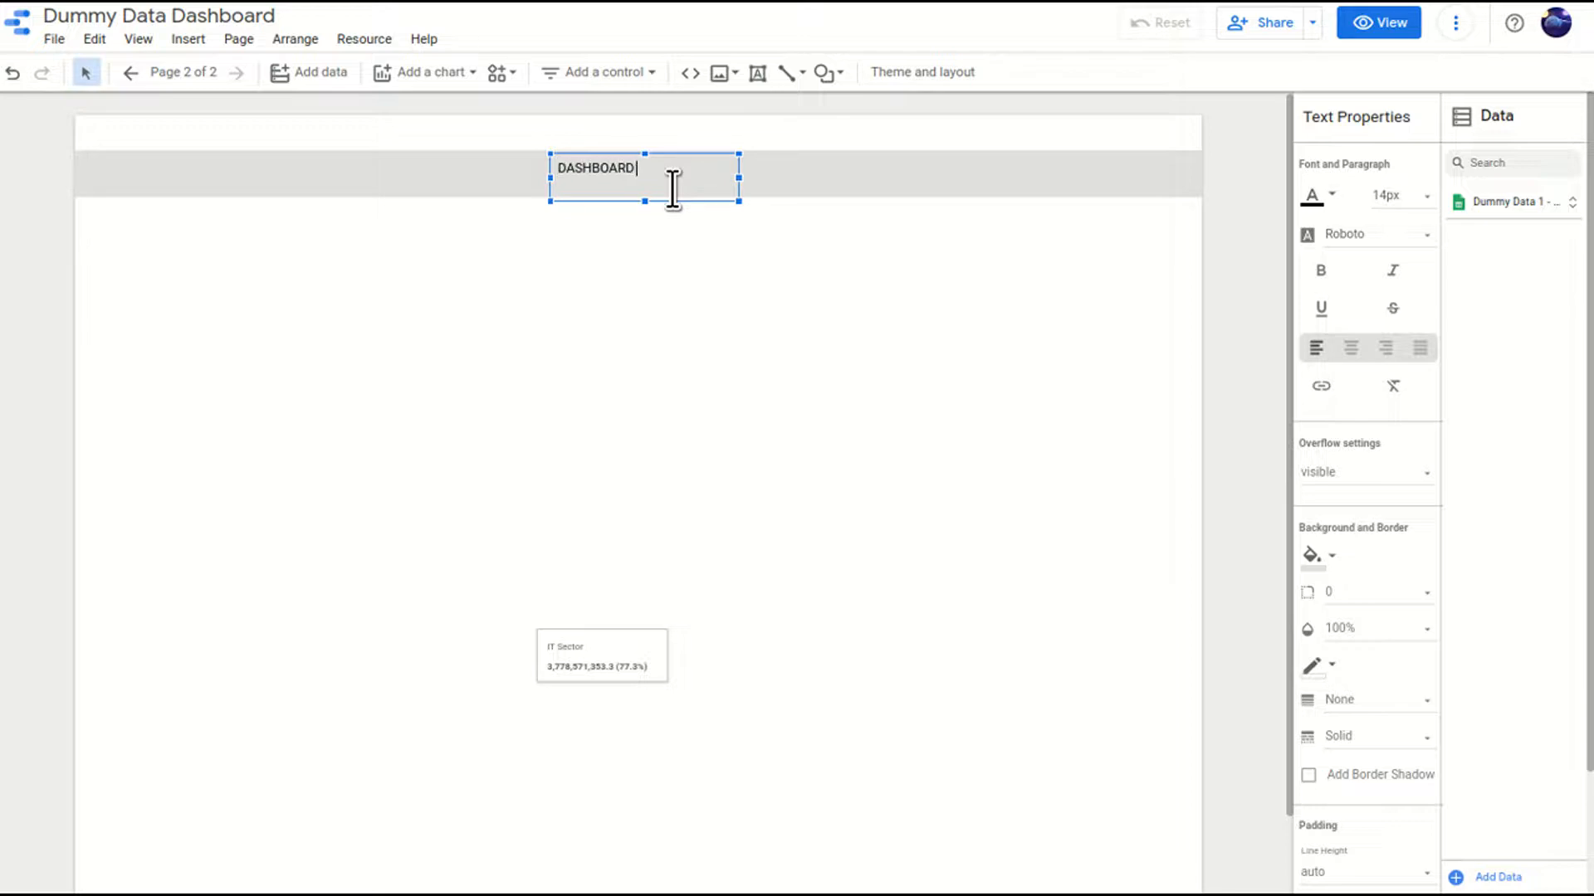
key(ctrl+a)
key(ctrl+b)
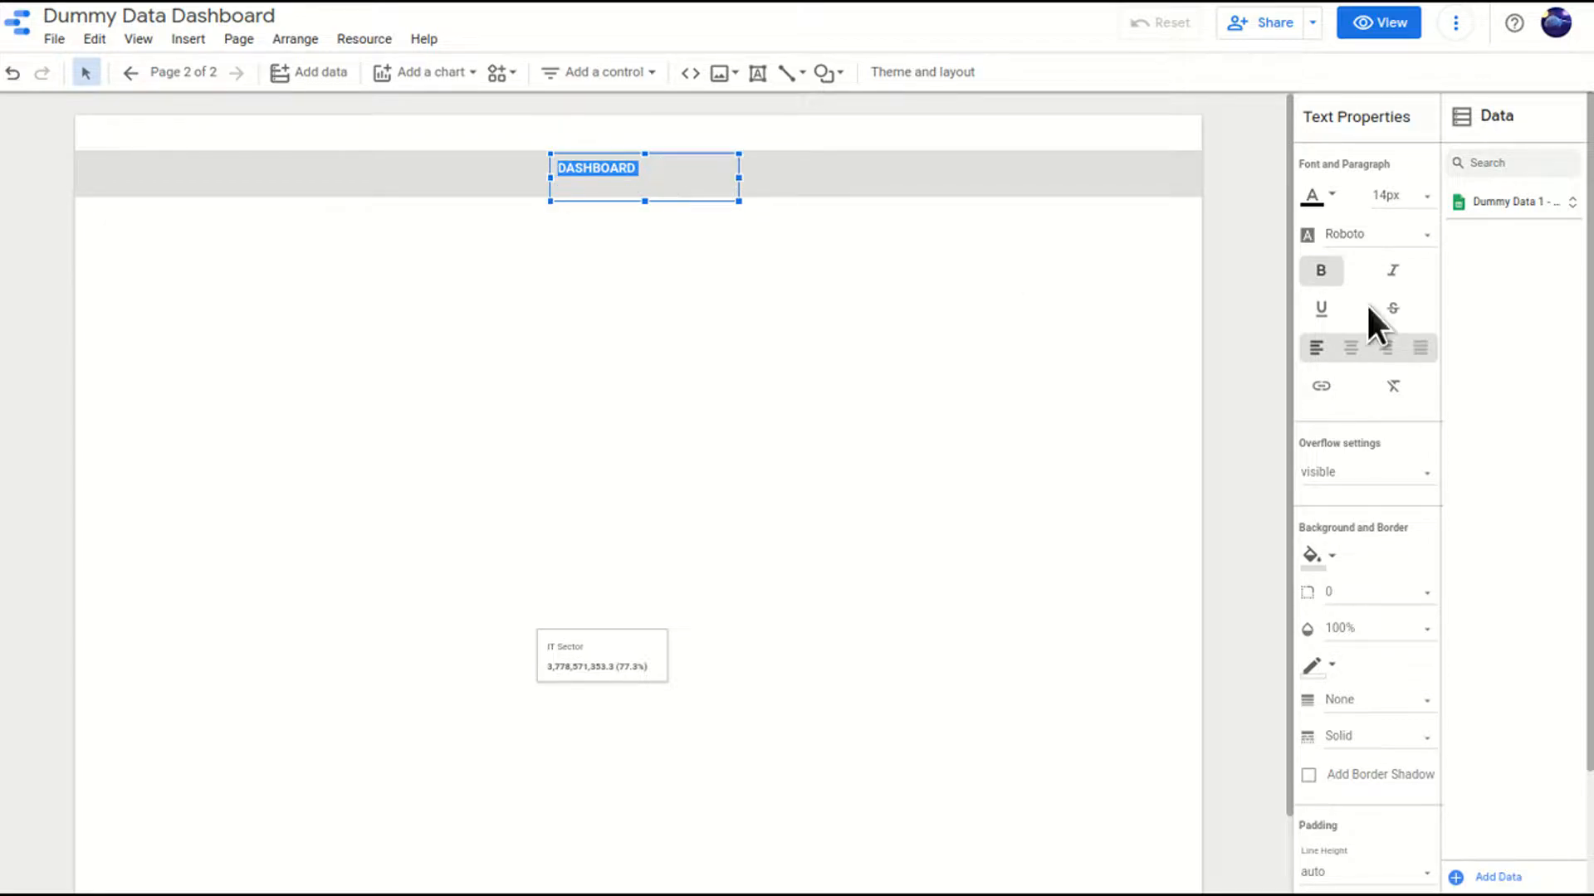
Set the DASHBOARD text to 32px and widen its text box so the word fits on one line.
click(1403, 204)
scroll(1411, 307, down, 3)
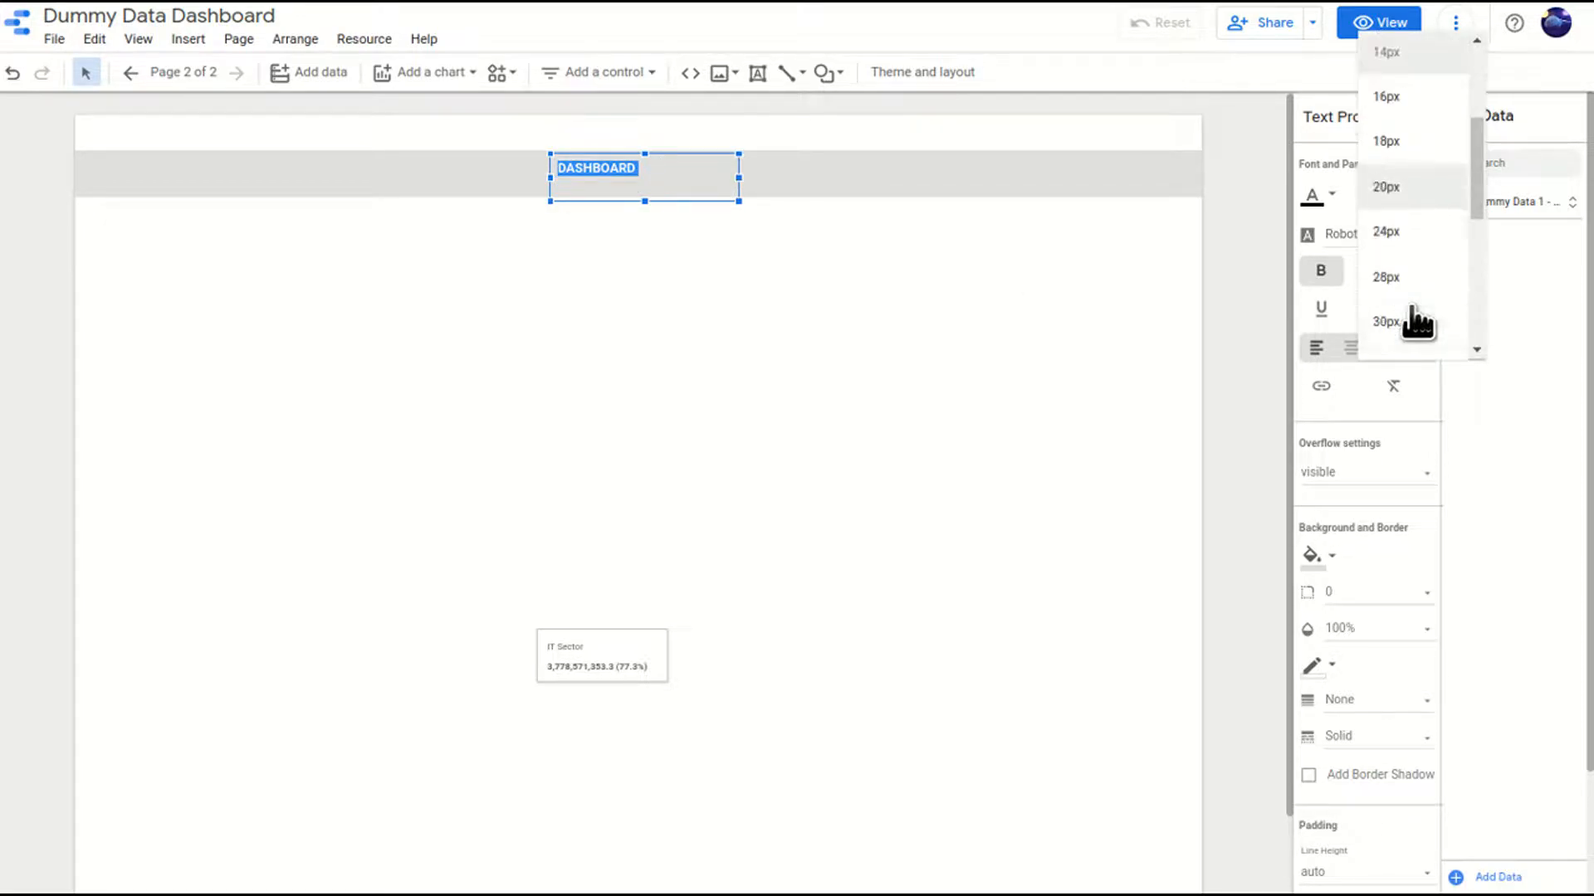
click(1413, 261)
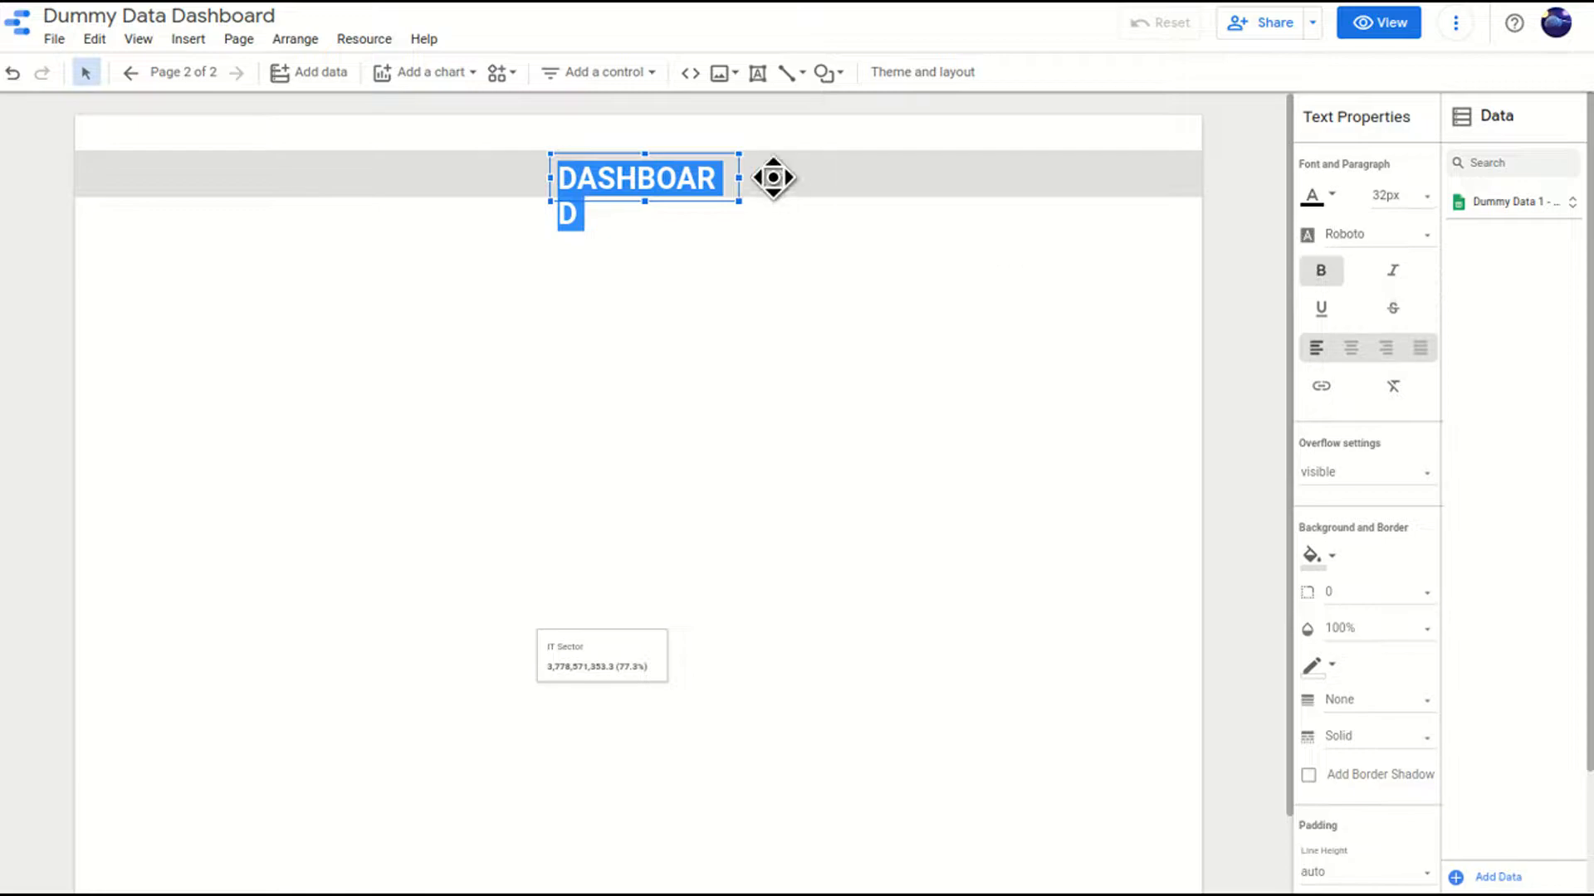
drag(738, 178, 765, 179)
Fill the header rectangle behind DASHBOARD with medium blue.
click(907, 191)
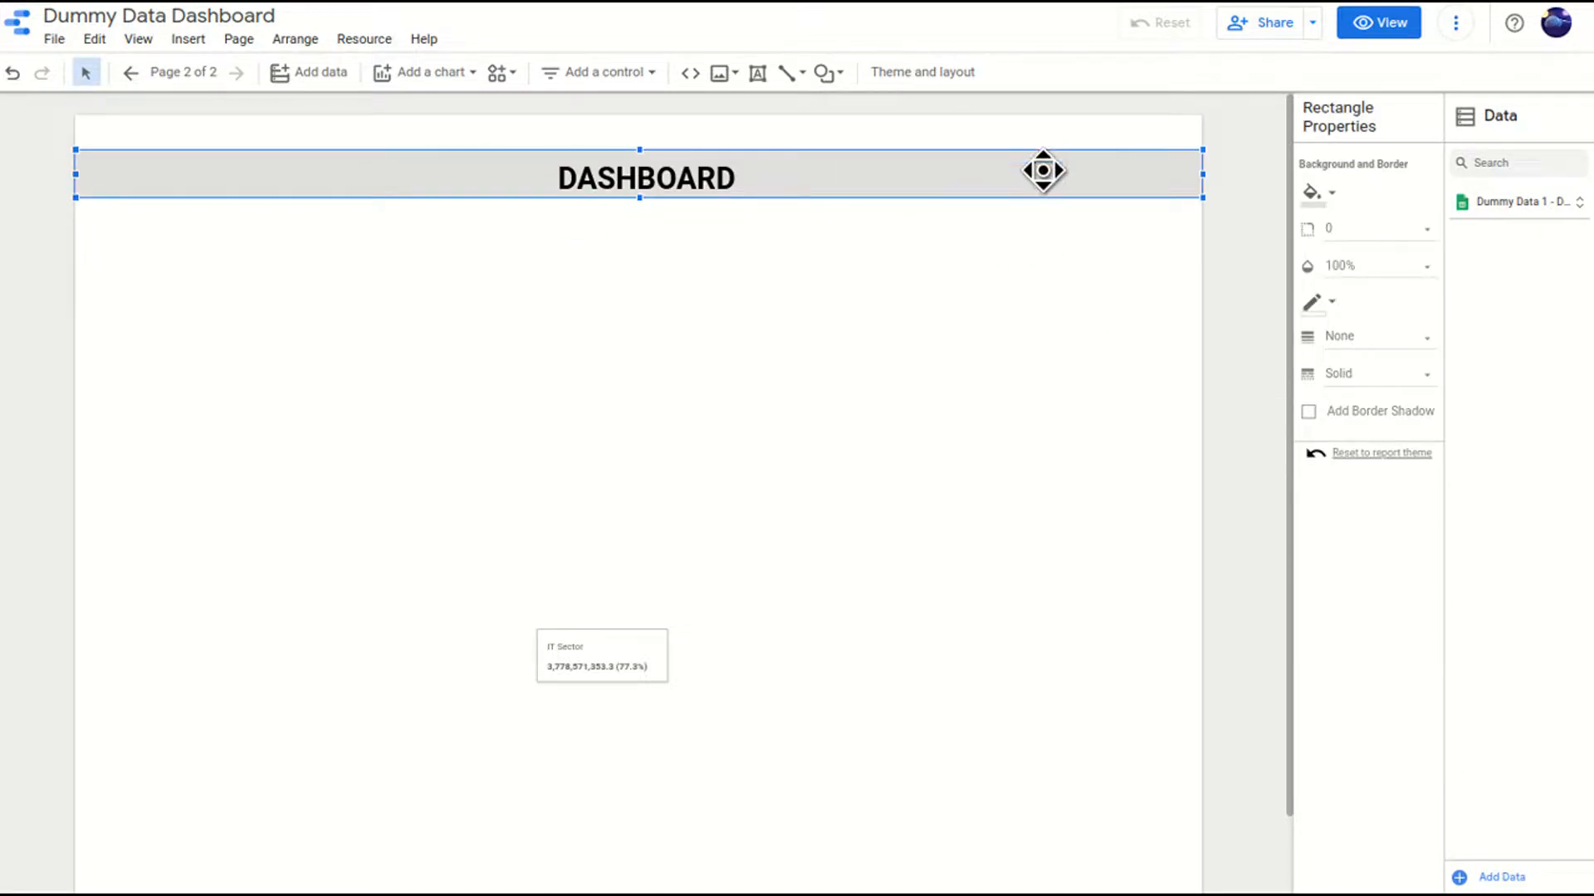
click(1331, 198)
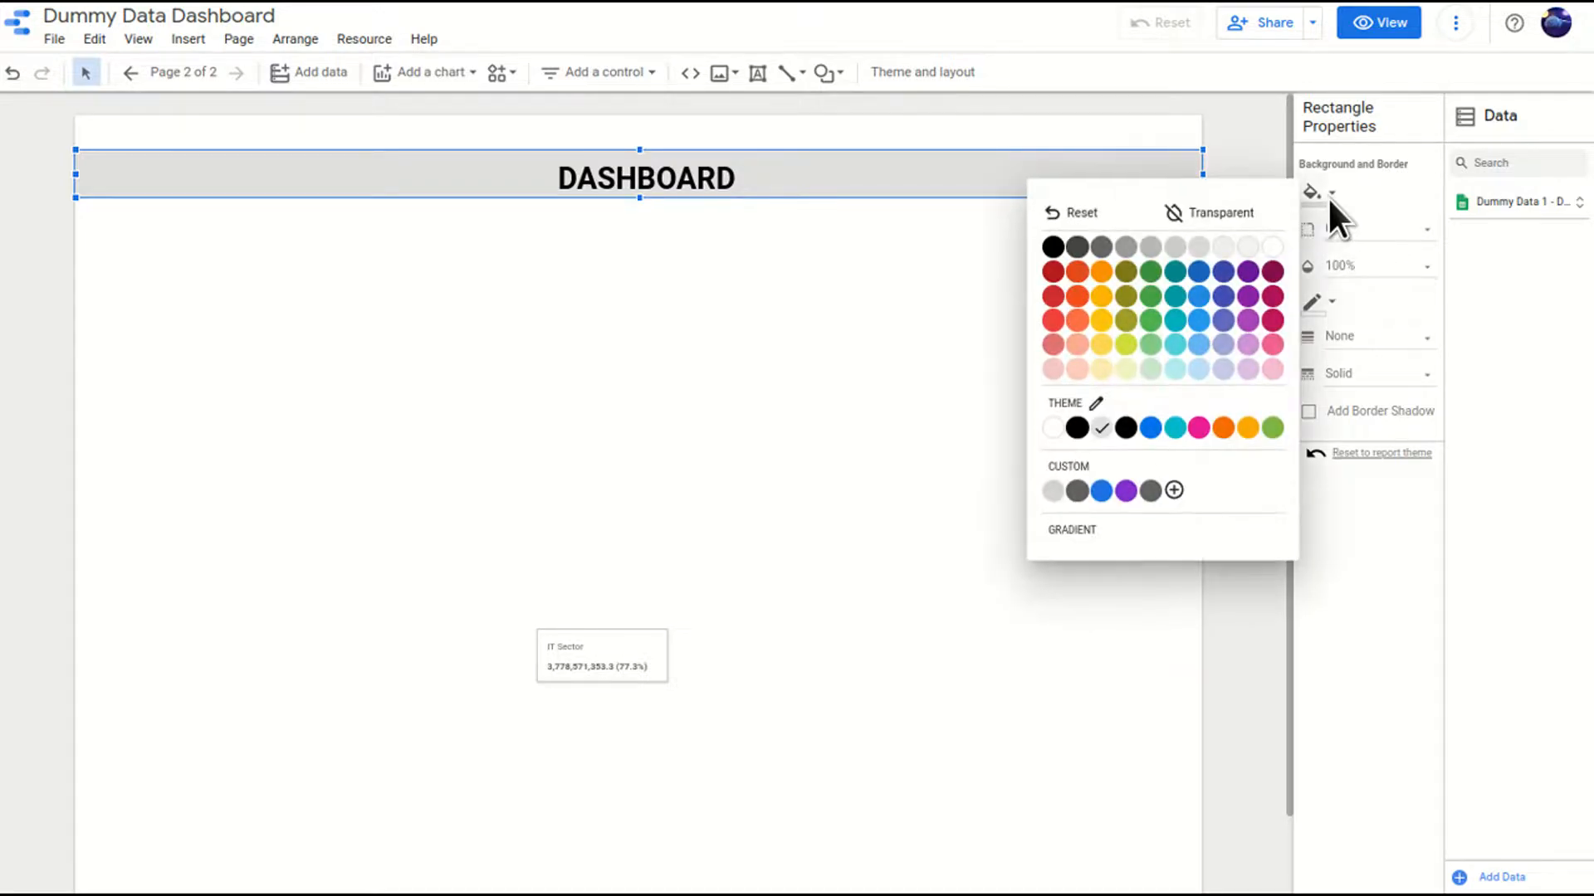
click(1204, 304)
Set the font colour of the DASHBOARD title to white.
click(695, 177)
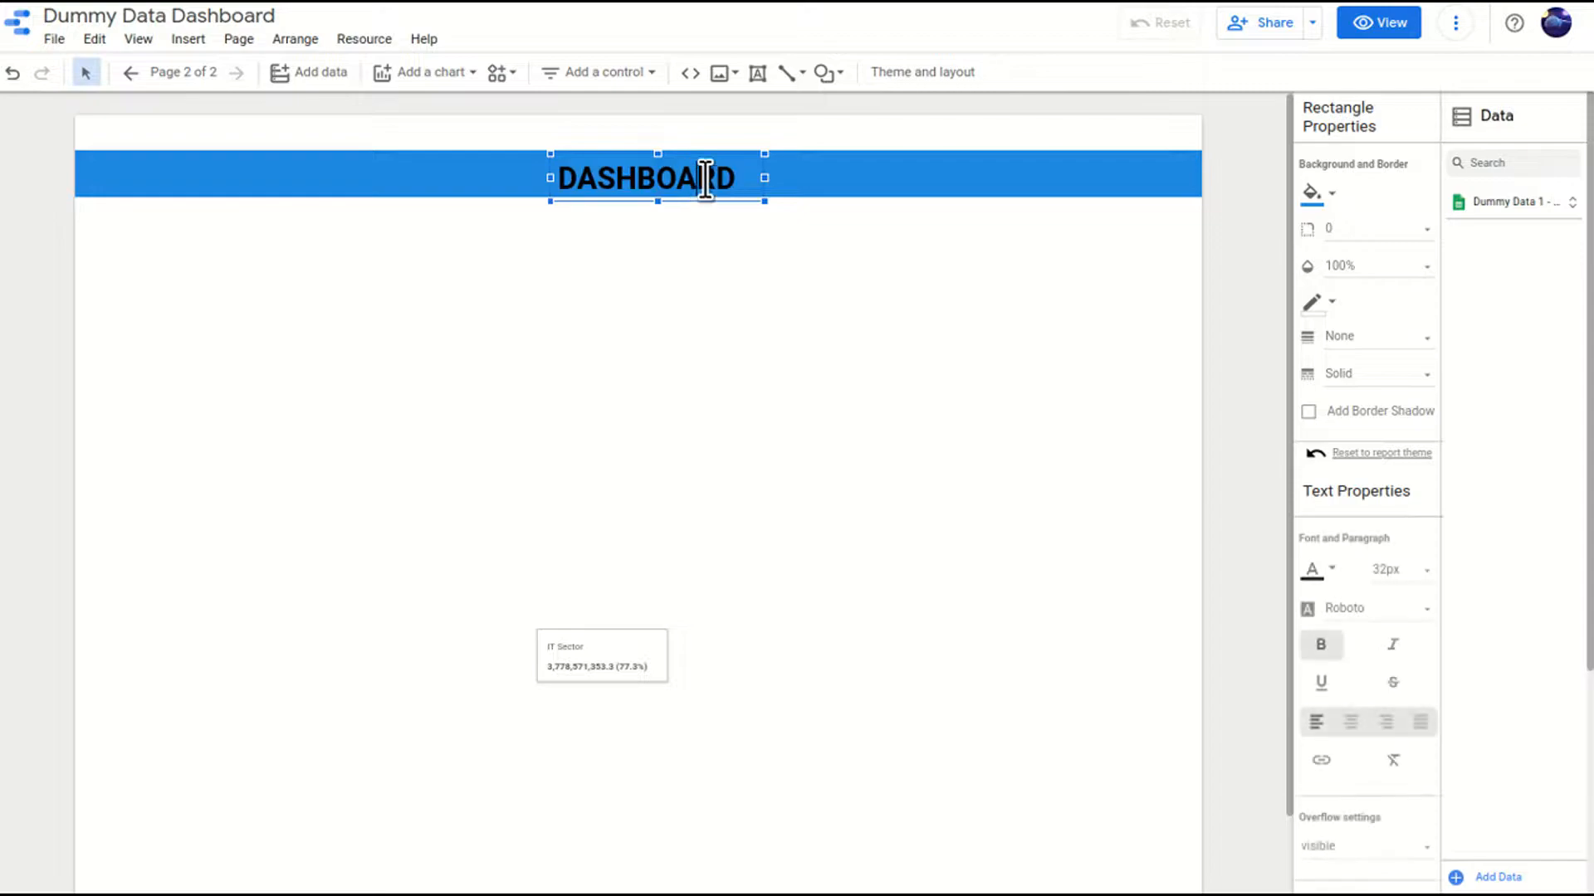
click(1321, 201)
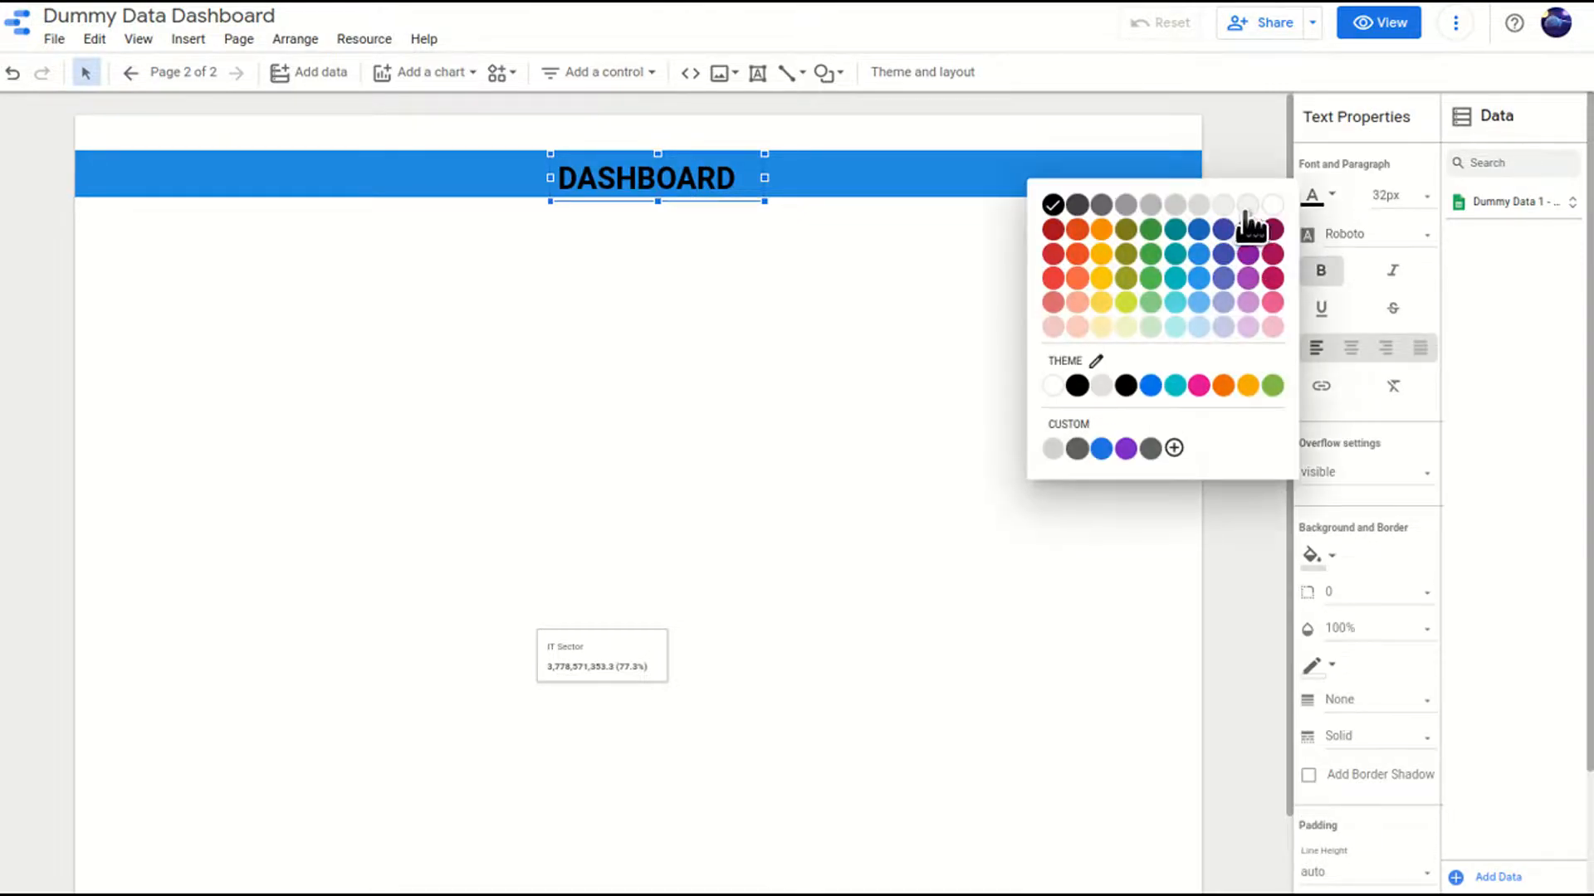
click(1272, 206)
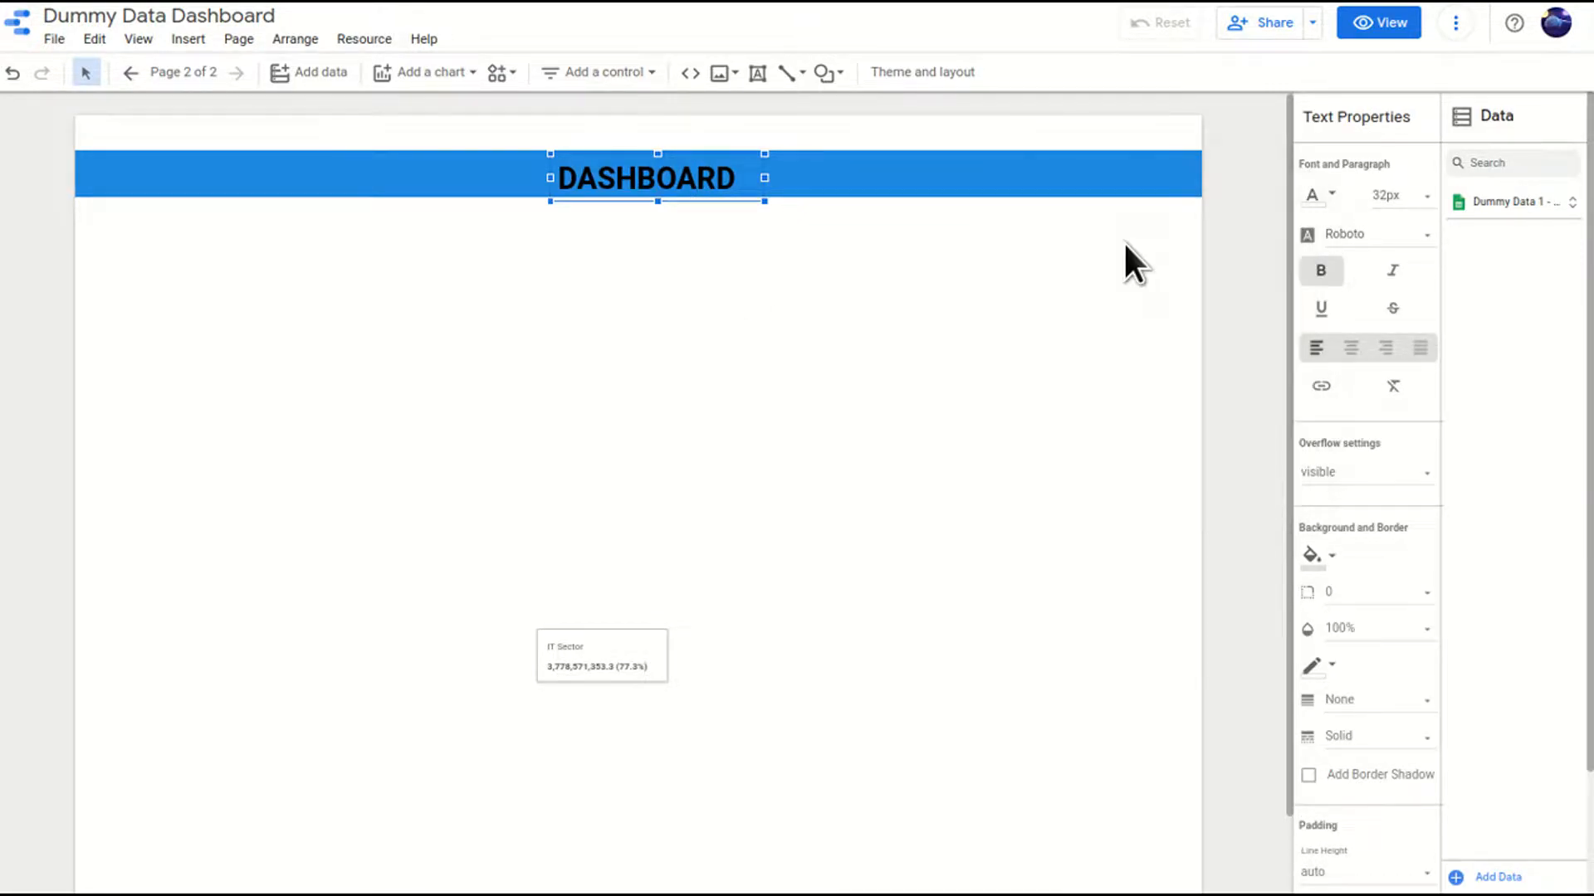
double_click(672, 195)
click(1333, 203)
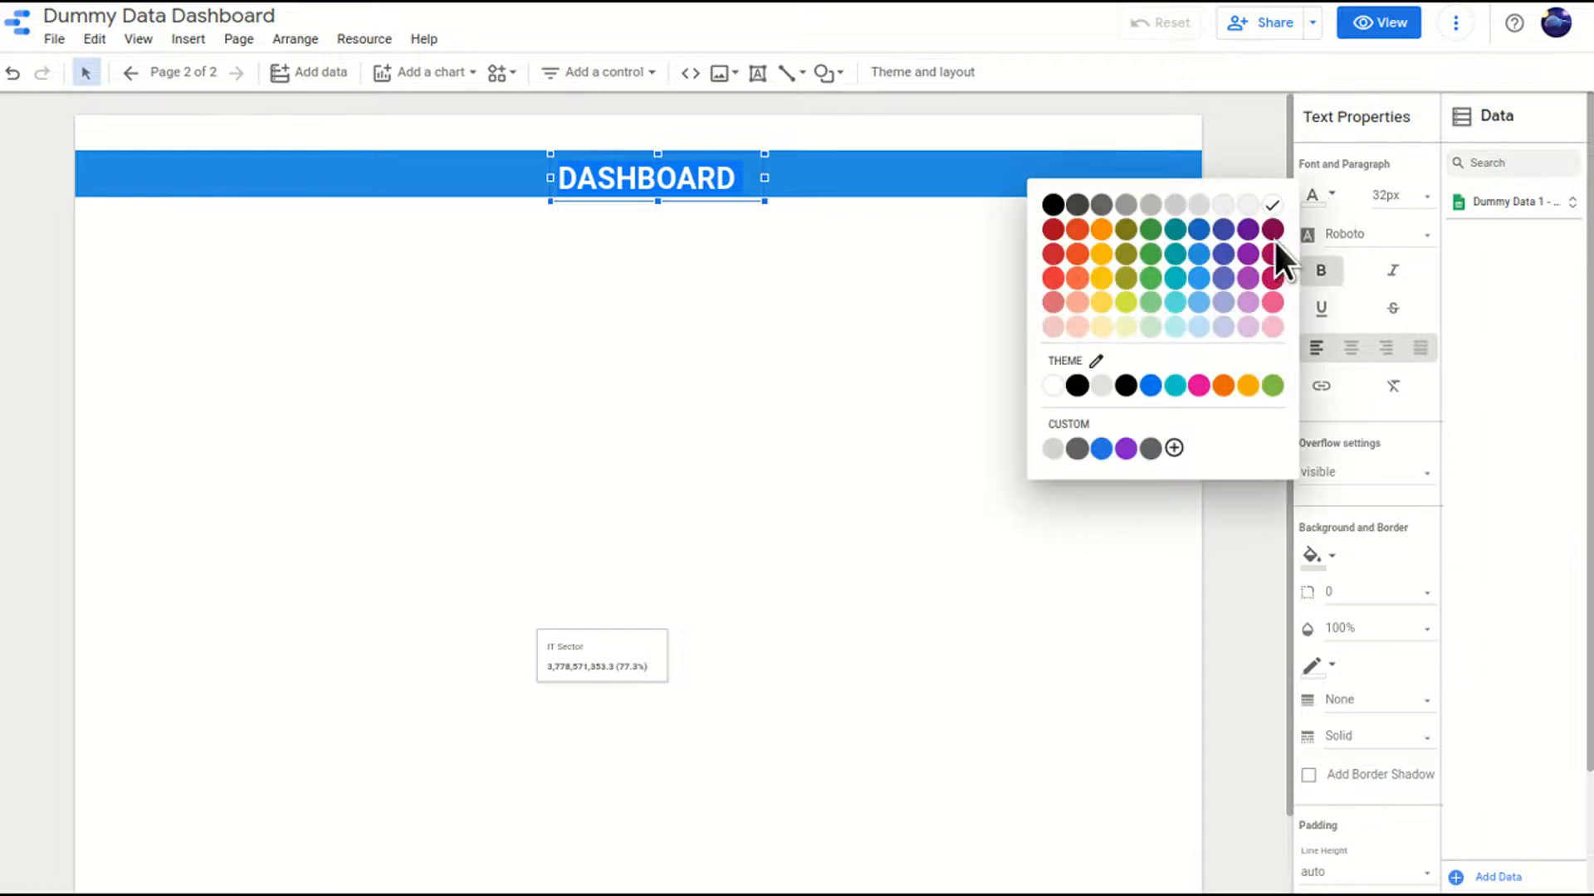
click(1274, 206)
click(966, 280)
double_click(677, 181)
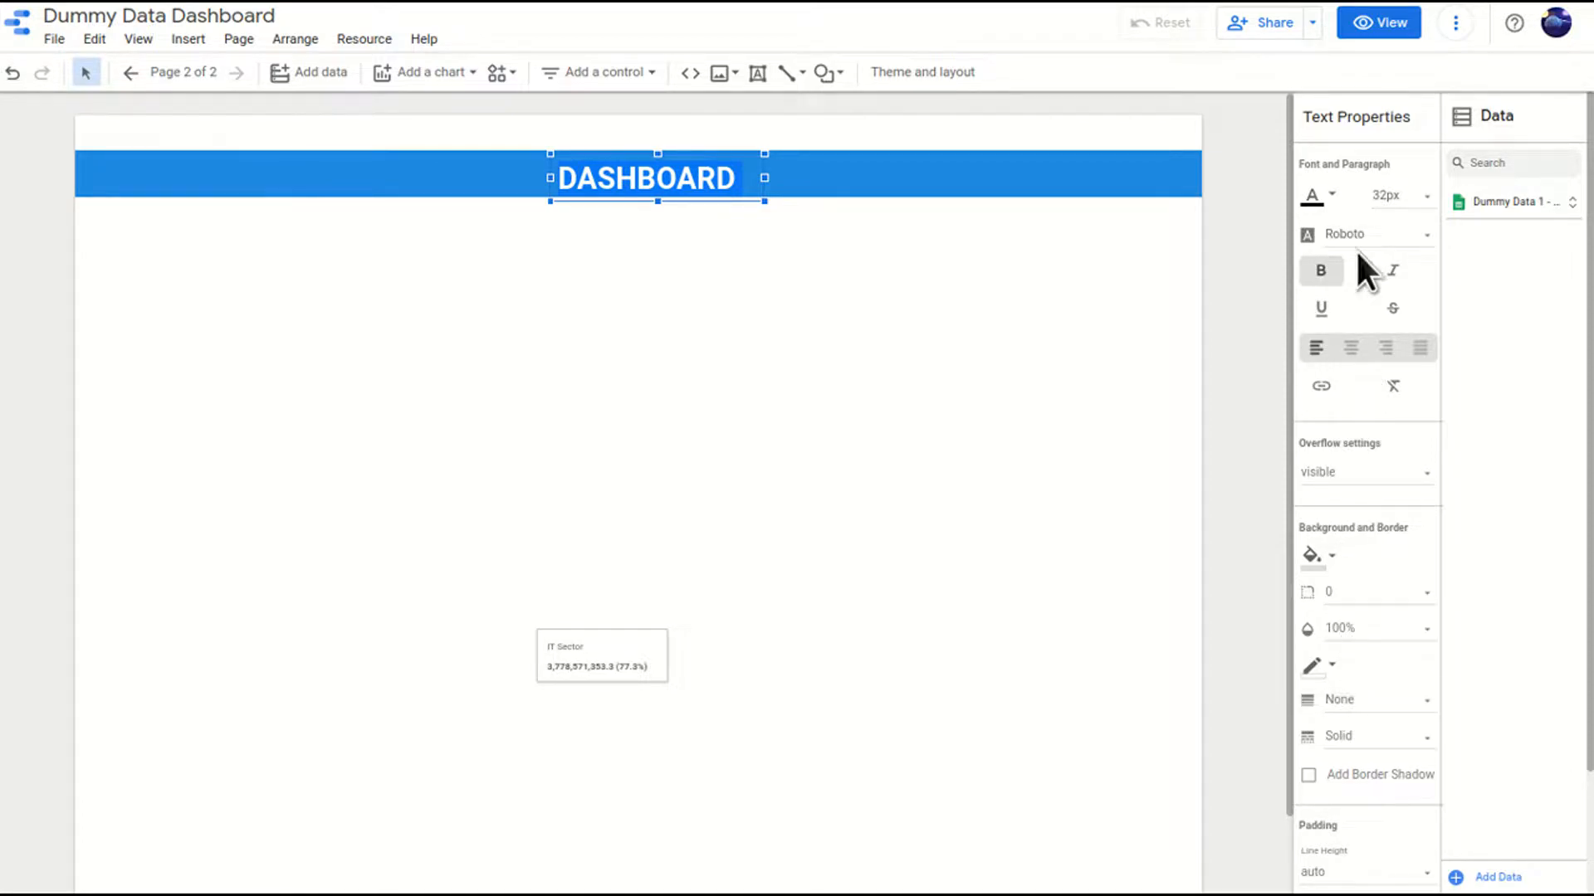
click(1316, 199)
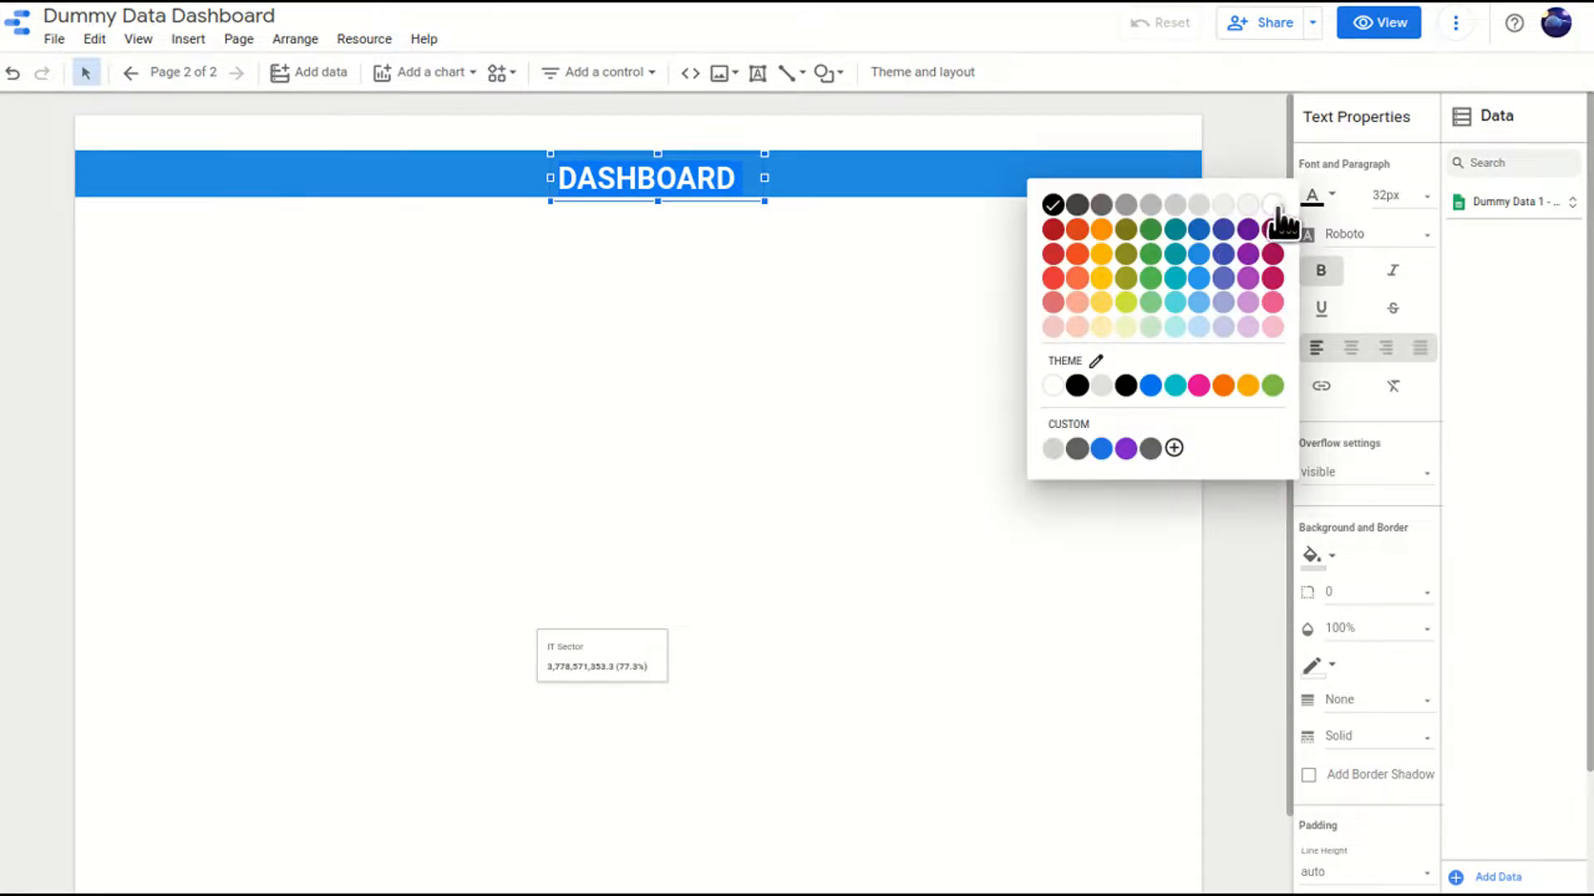
click(1273, 204)
click(934, 280)
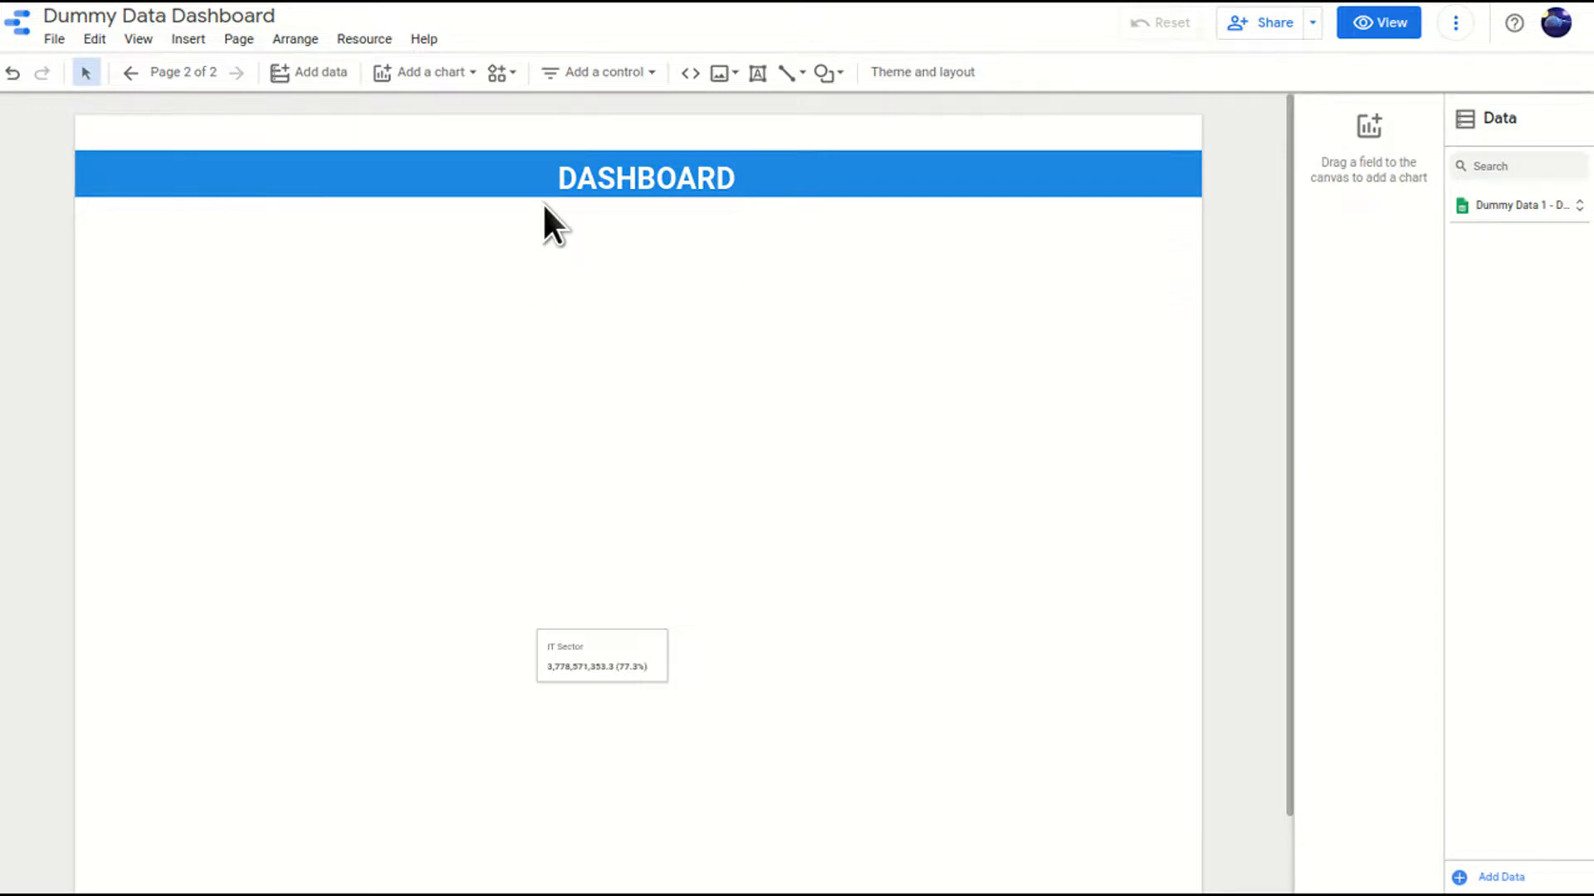
drag(927, 283, 705, 154)
click(701, 242)
Insert a scorecard just below the left part of the blue header.
click(191, 40)
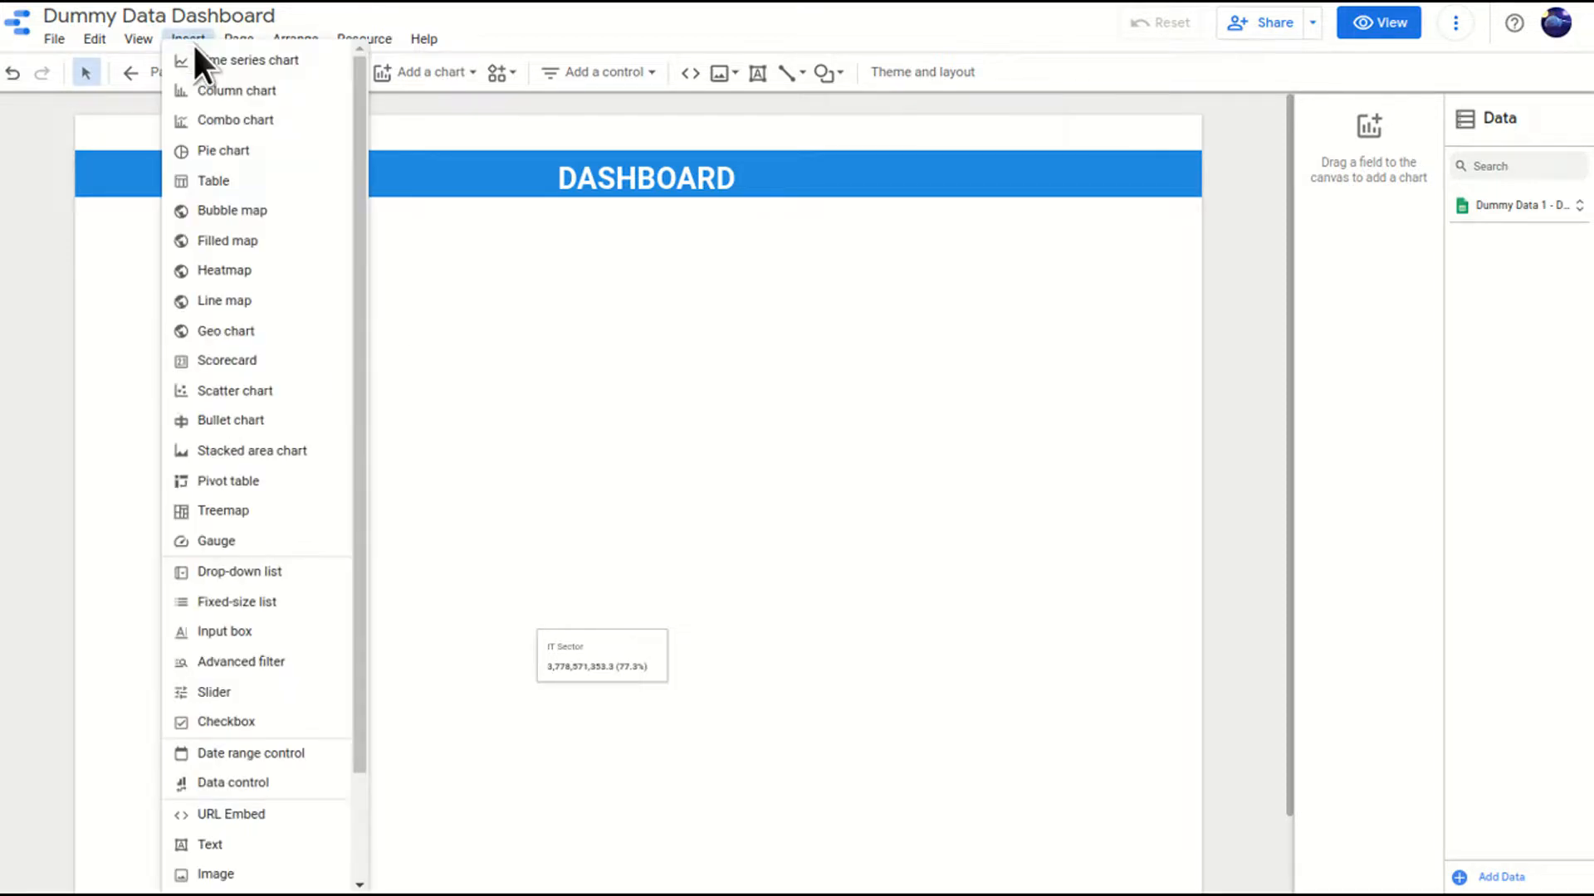
click(225, 349)
click(142, 241)
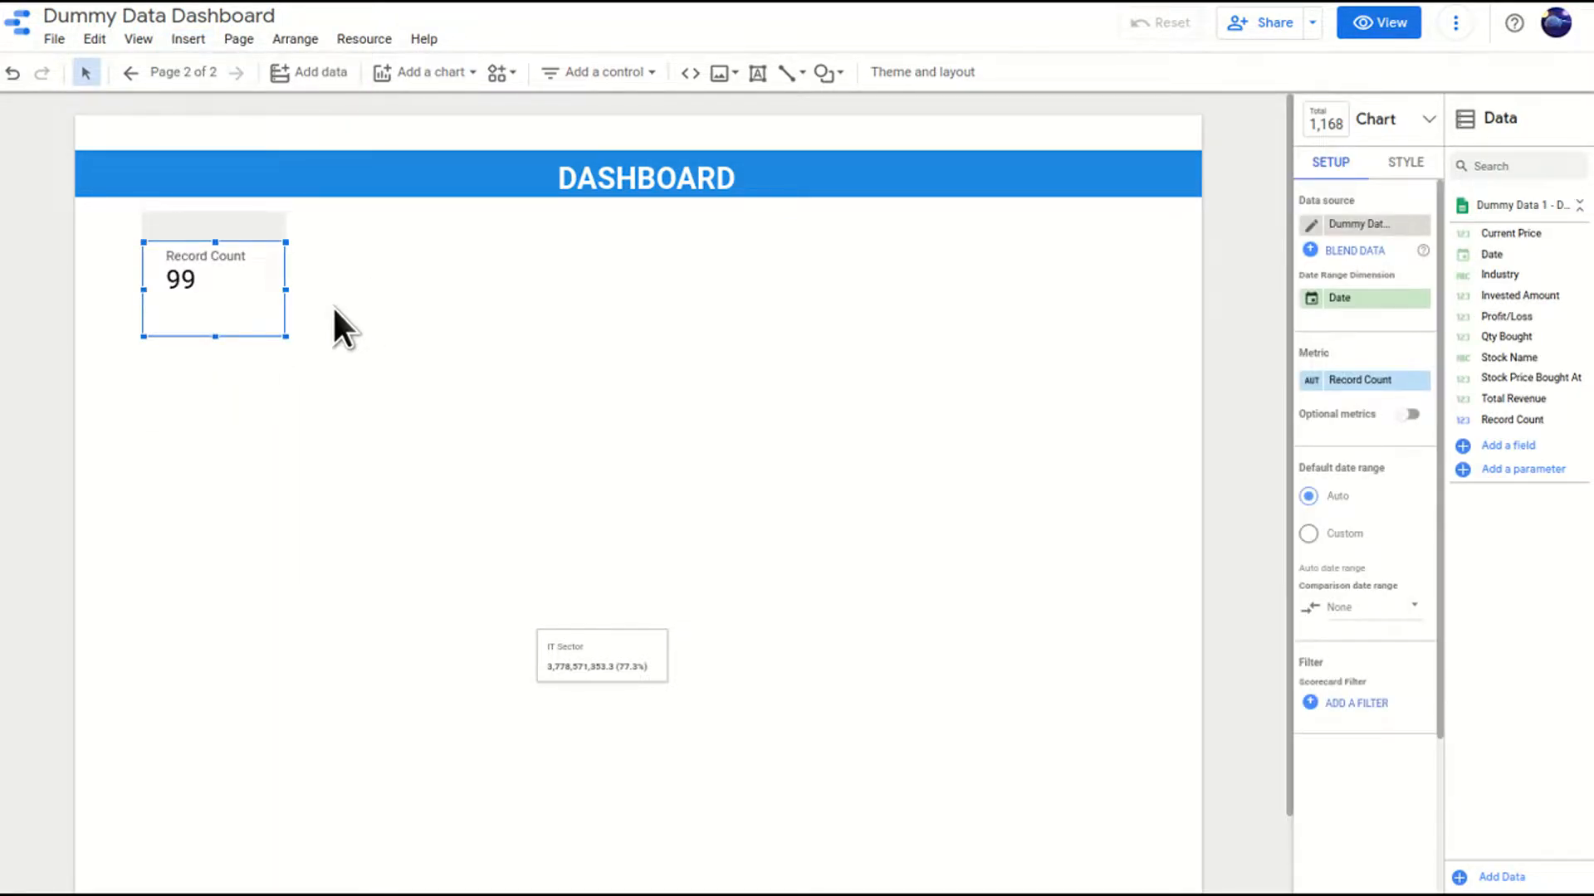
Duplicate the scorecard twice and line the copies up in a row to the right of the original.
drag(288, 257, 442, 241)
key(ctrl+v)
drag(471, 294, 617, 268)
drag(587, 432, 227, 253)
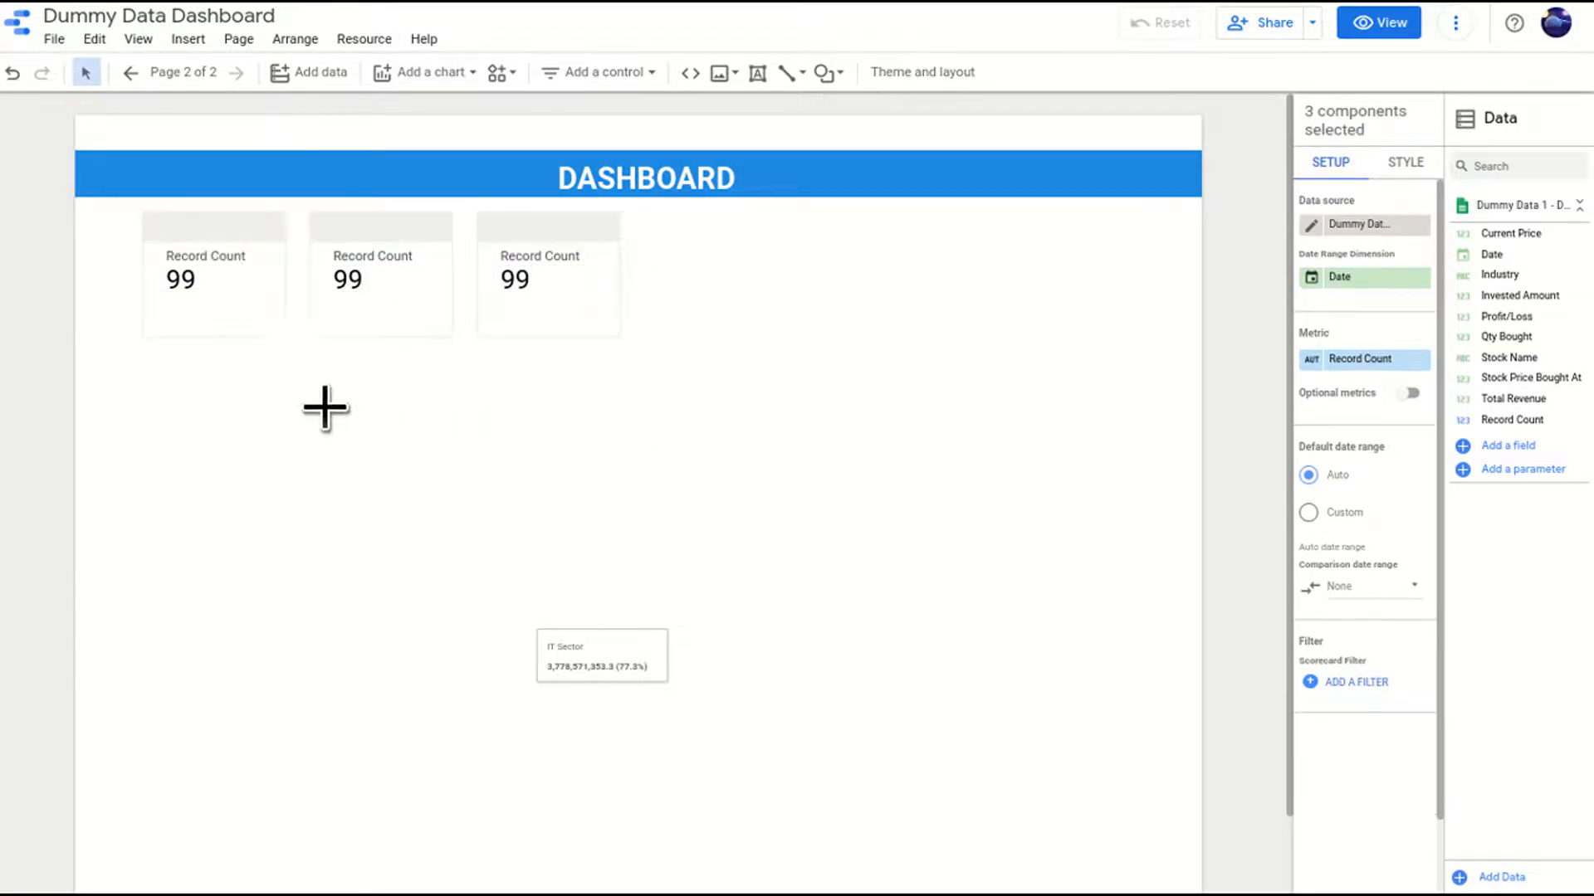
Replace the first scorecard's Record Count metric with Profit/Loss.
click(228, 271)
drag(1521, 299, 679, 320)
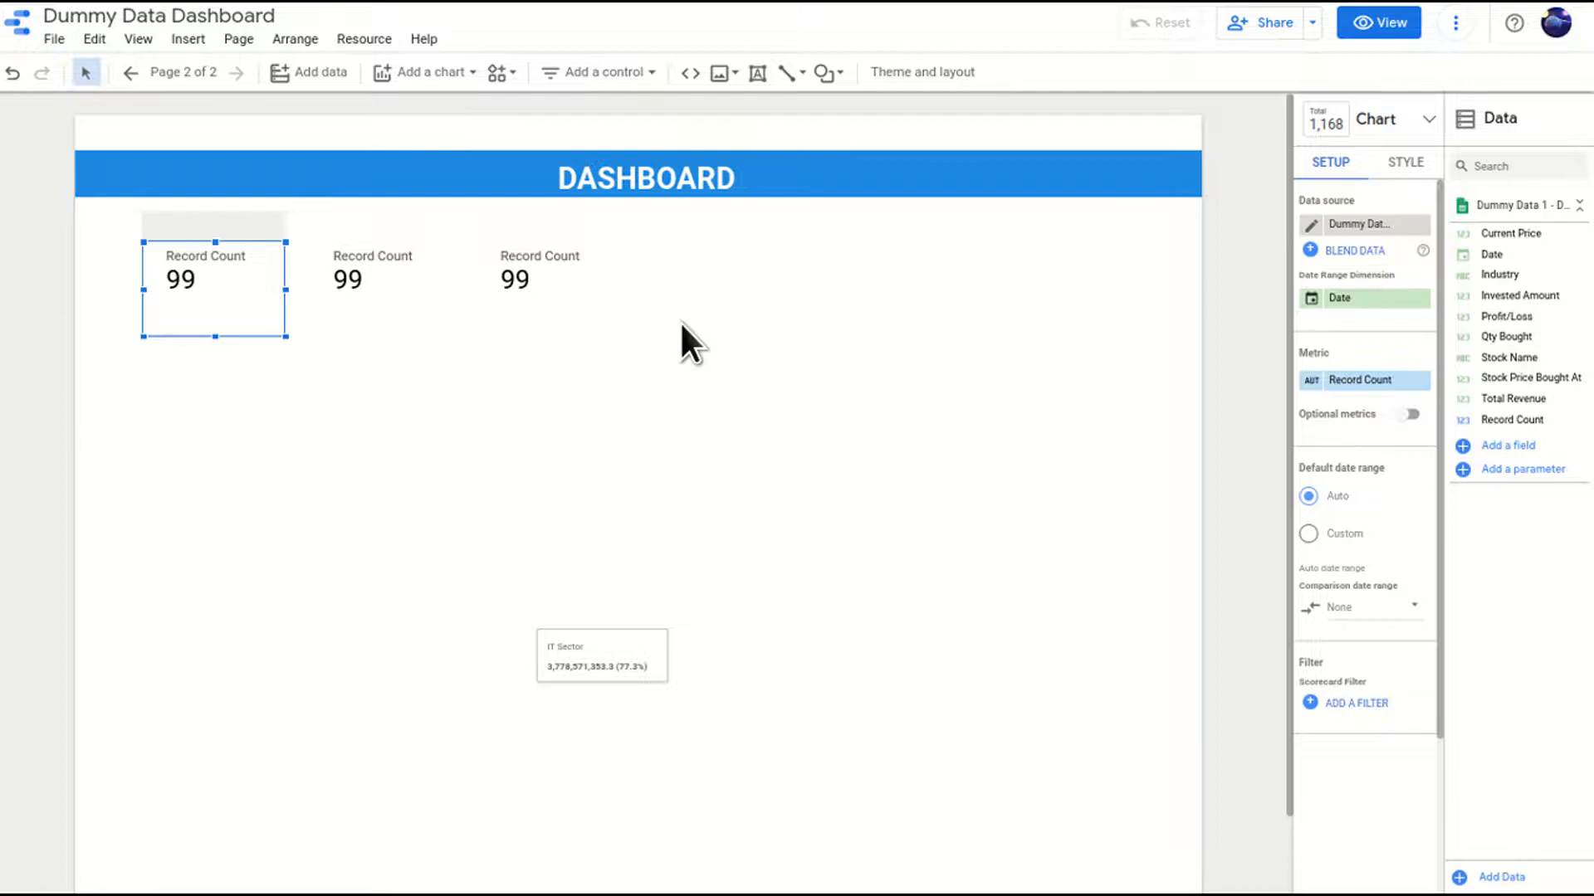
drag(1552, 325, 1403, 390)
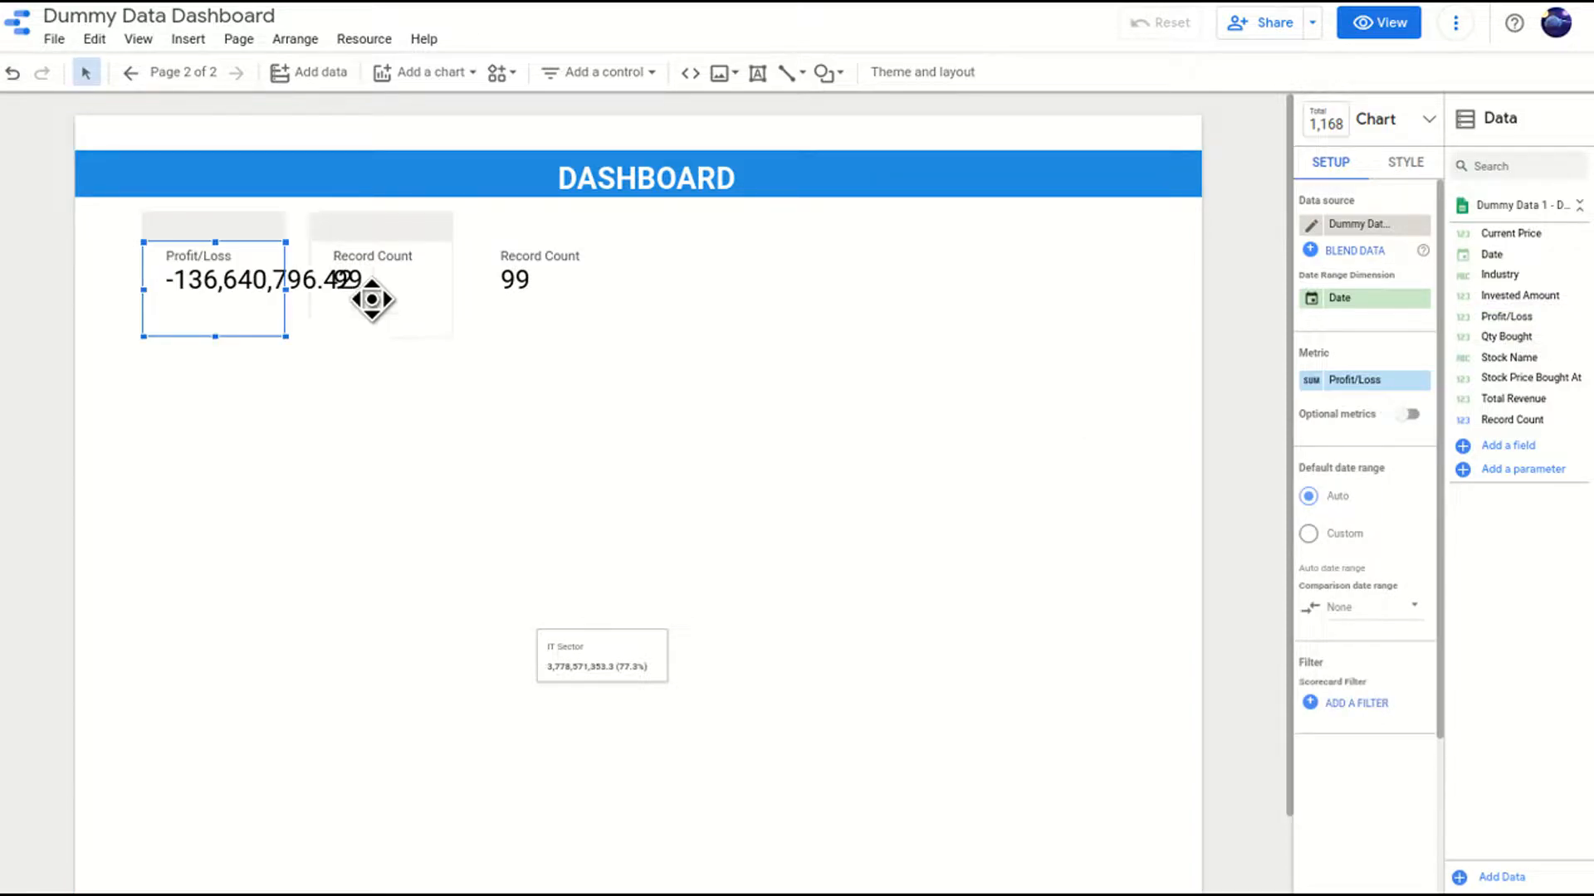
Shift the other two scorecards to the right and widen the Profit/Loss scorecard to fit its full value.
drag(562, 345, 563, 277)
click(282, 303)
drag(287, 291, 361, 288)
Change the middle scorecard's metric to Qty Bought and widen the card to fit its value.
click(509, 288)
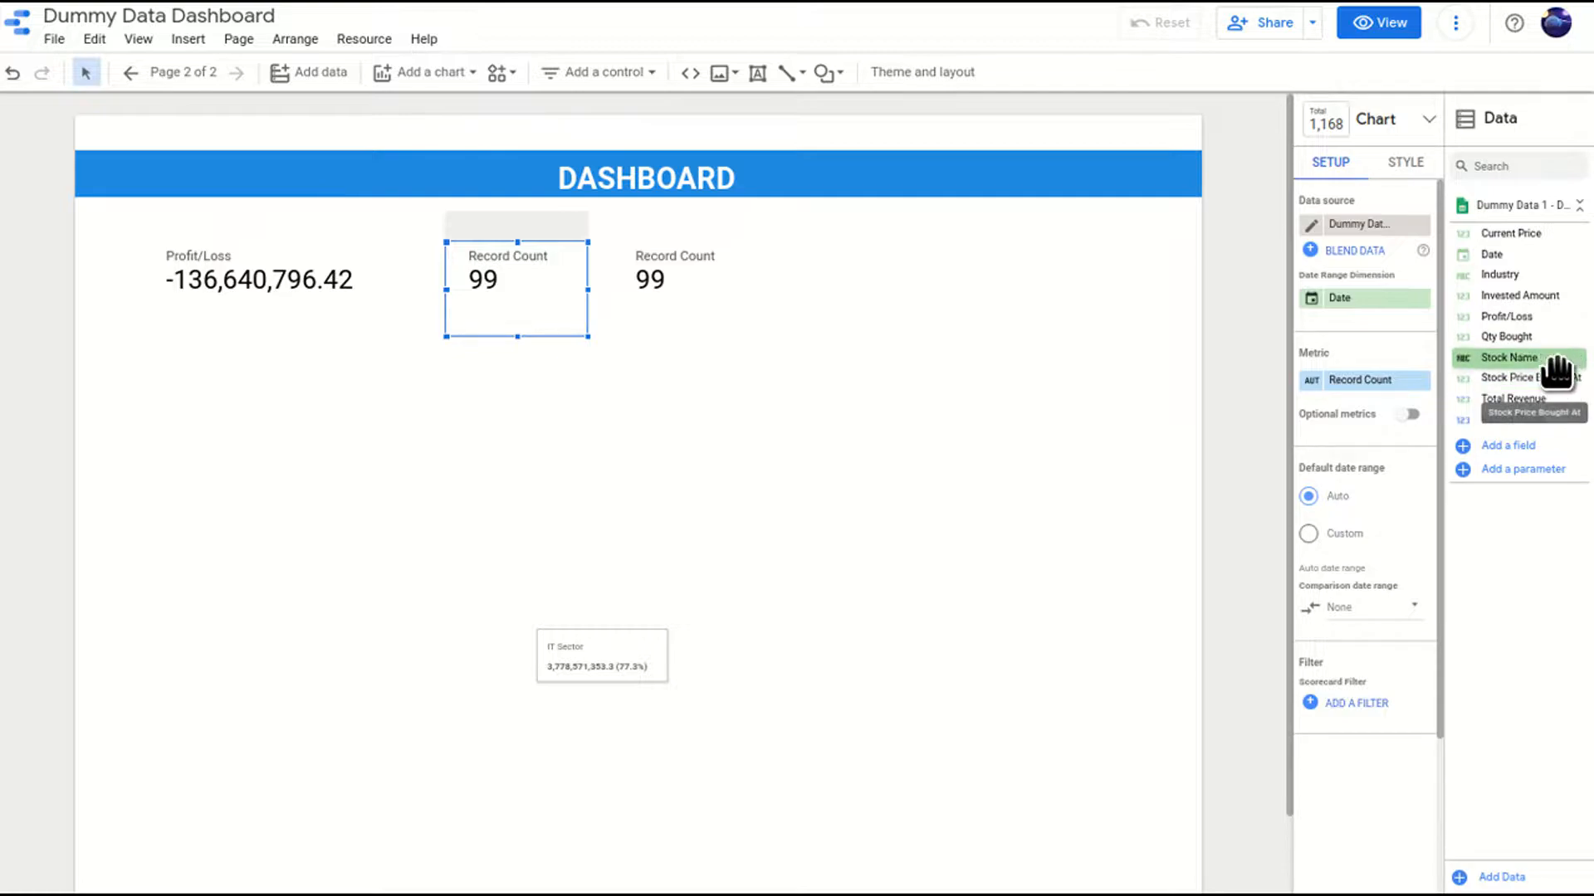
drag(1557, 365, 1559, 398)
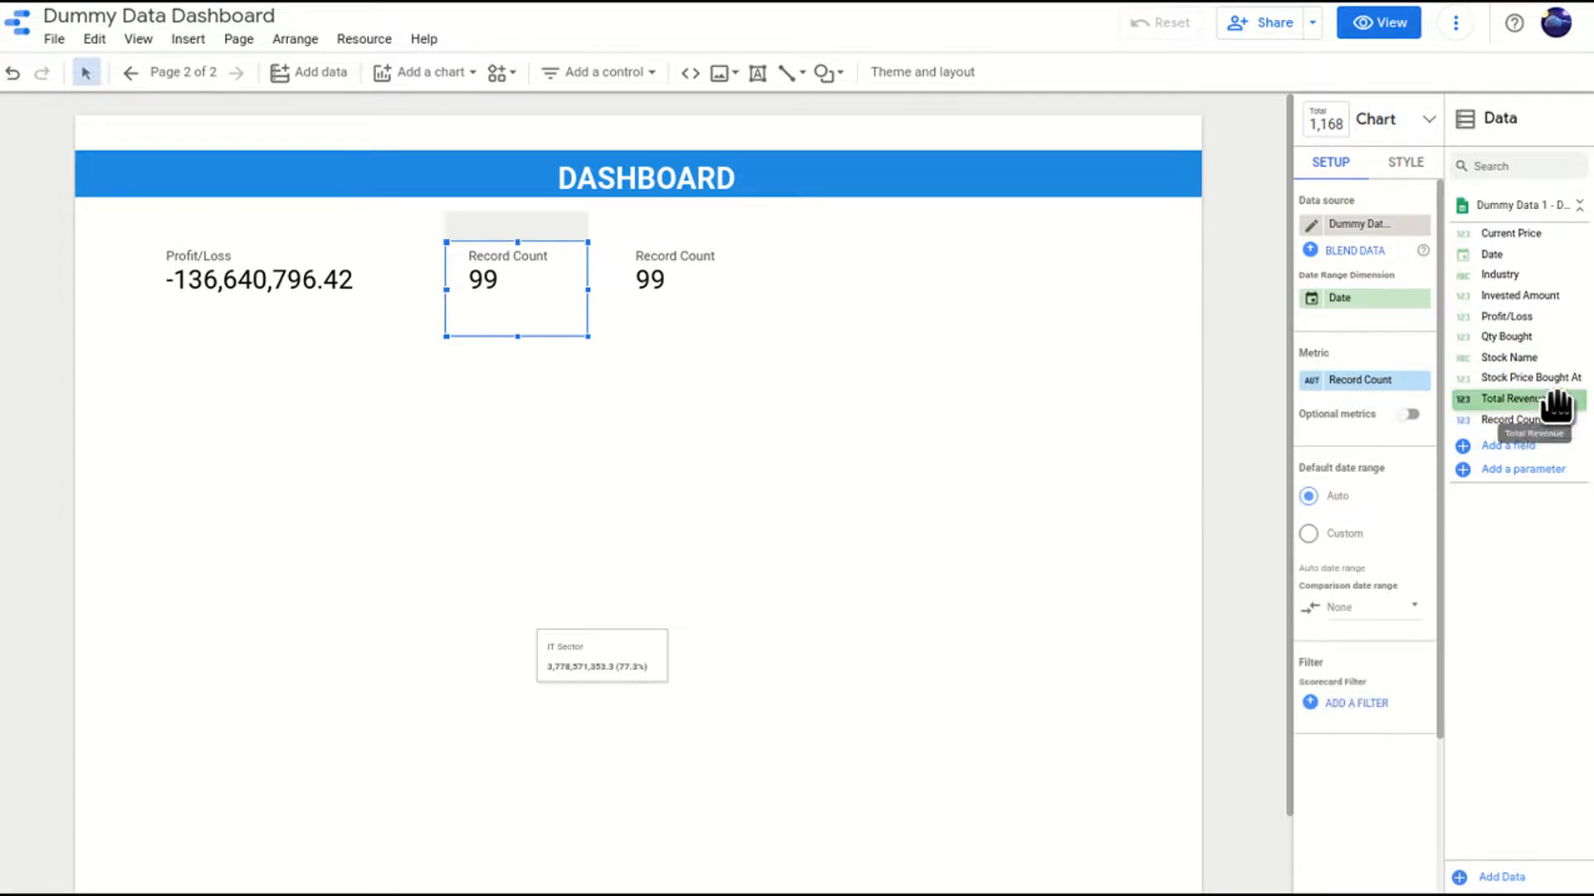
drag(1555, 337, 1401, 382)
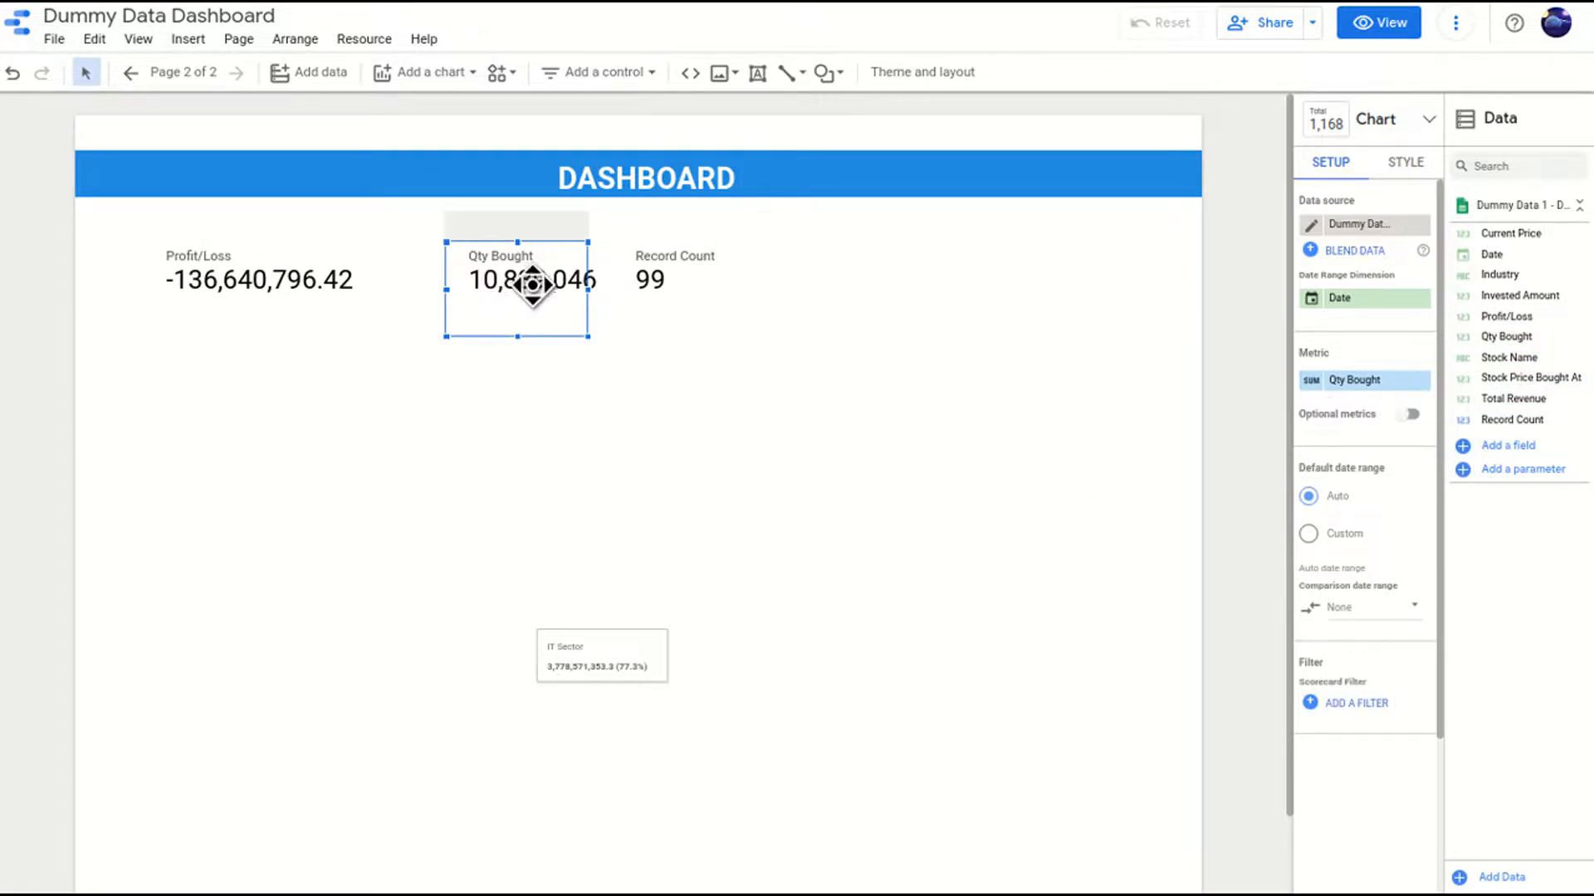
drag(588, 289, 612, 291)
Move the third scorecard further right and show Total Revenue in it, widened to fit the value.
drag(711, 266, 795, 287)
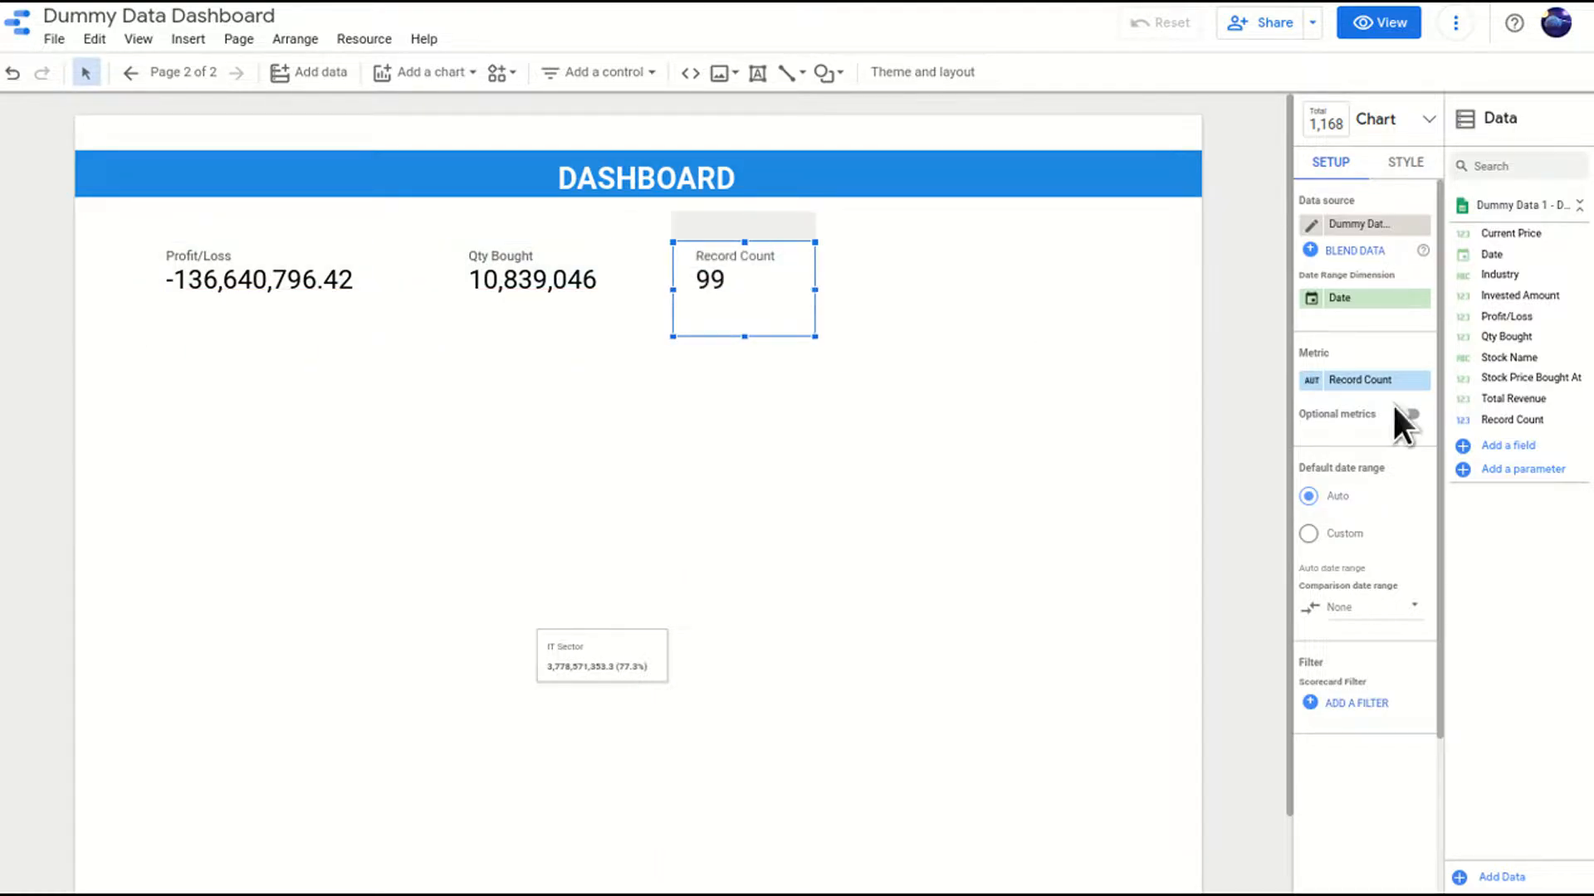
drag(1534, 407, 1381, 391)
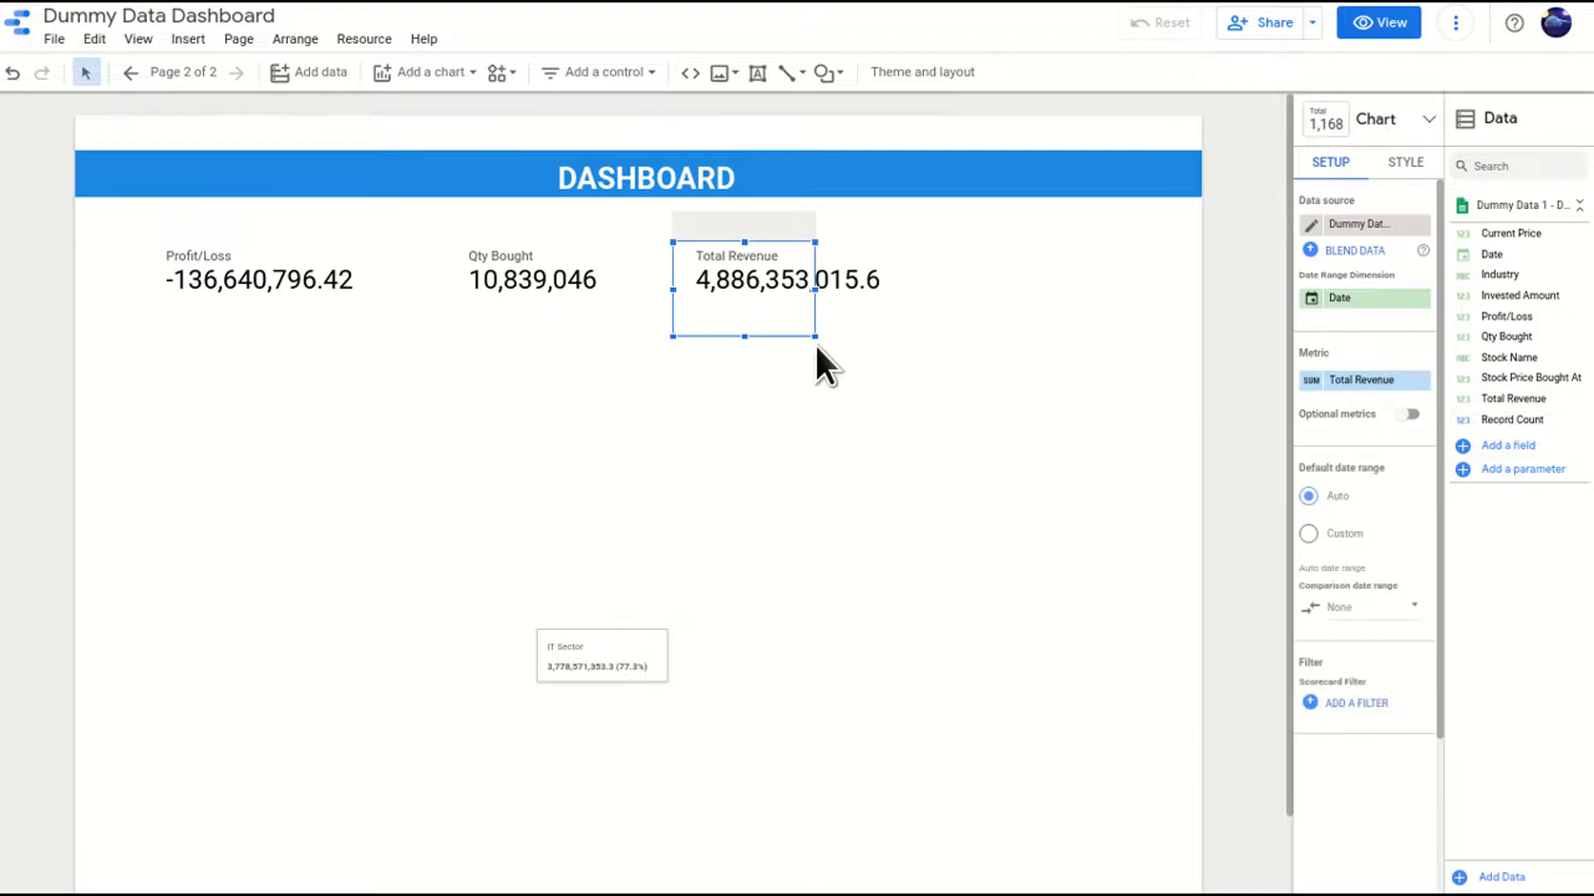
drag(815, 289, 901, 362)
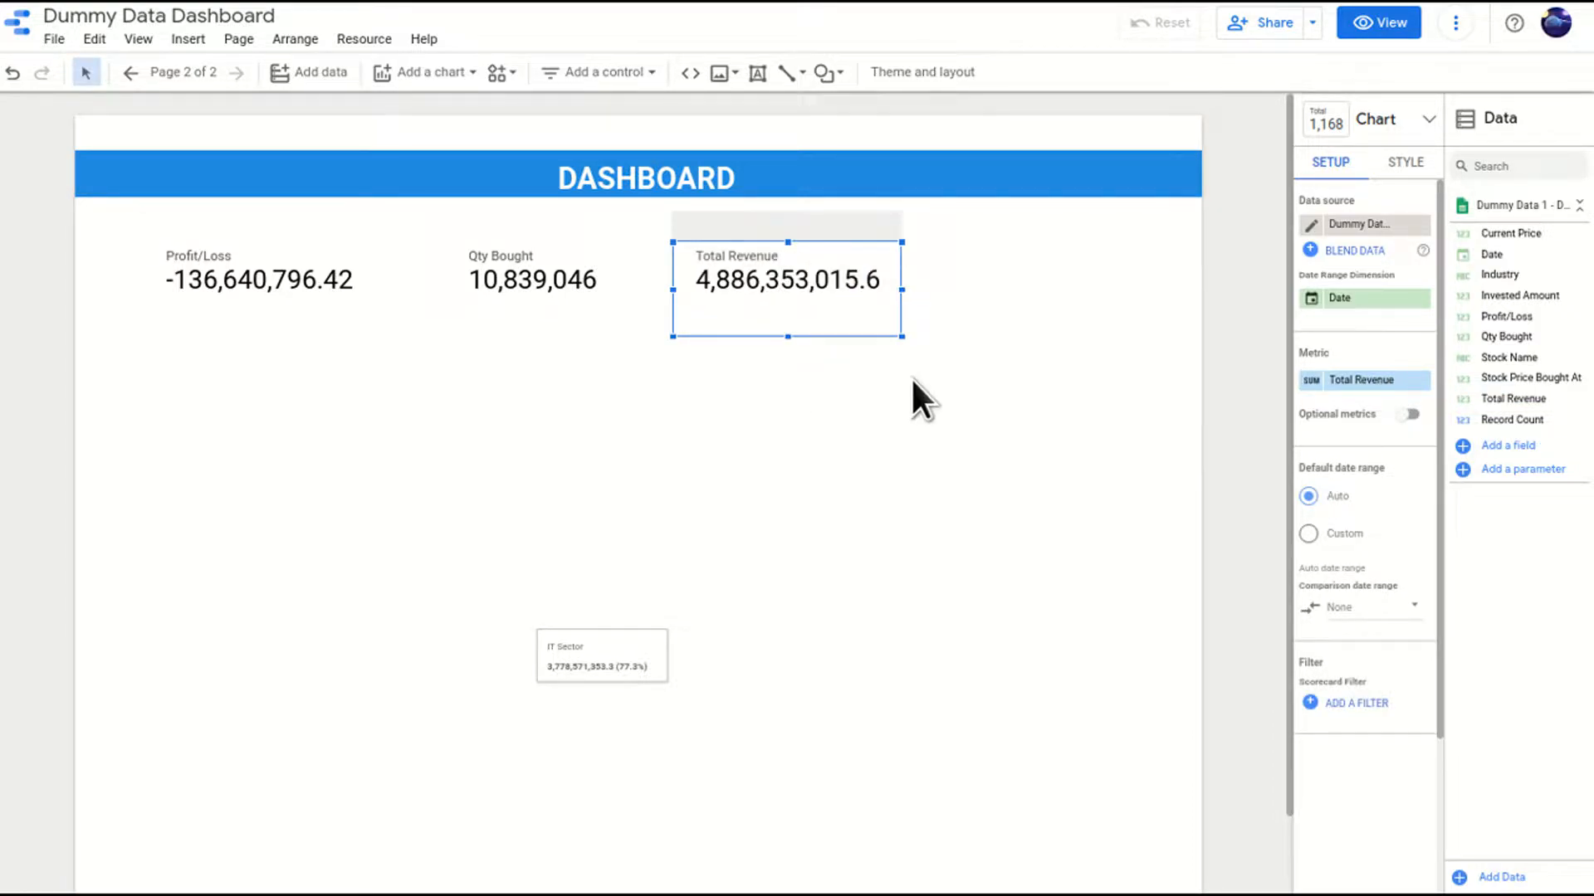
Select all three scorecards together and turn on compact numbers for them.
click(910, 377)
drag(1019, 401, 161, 235)
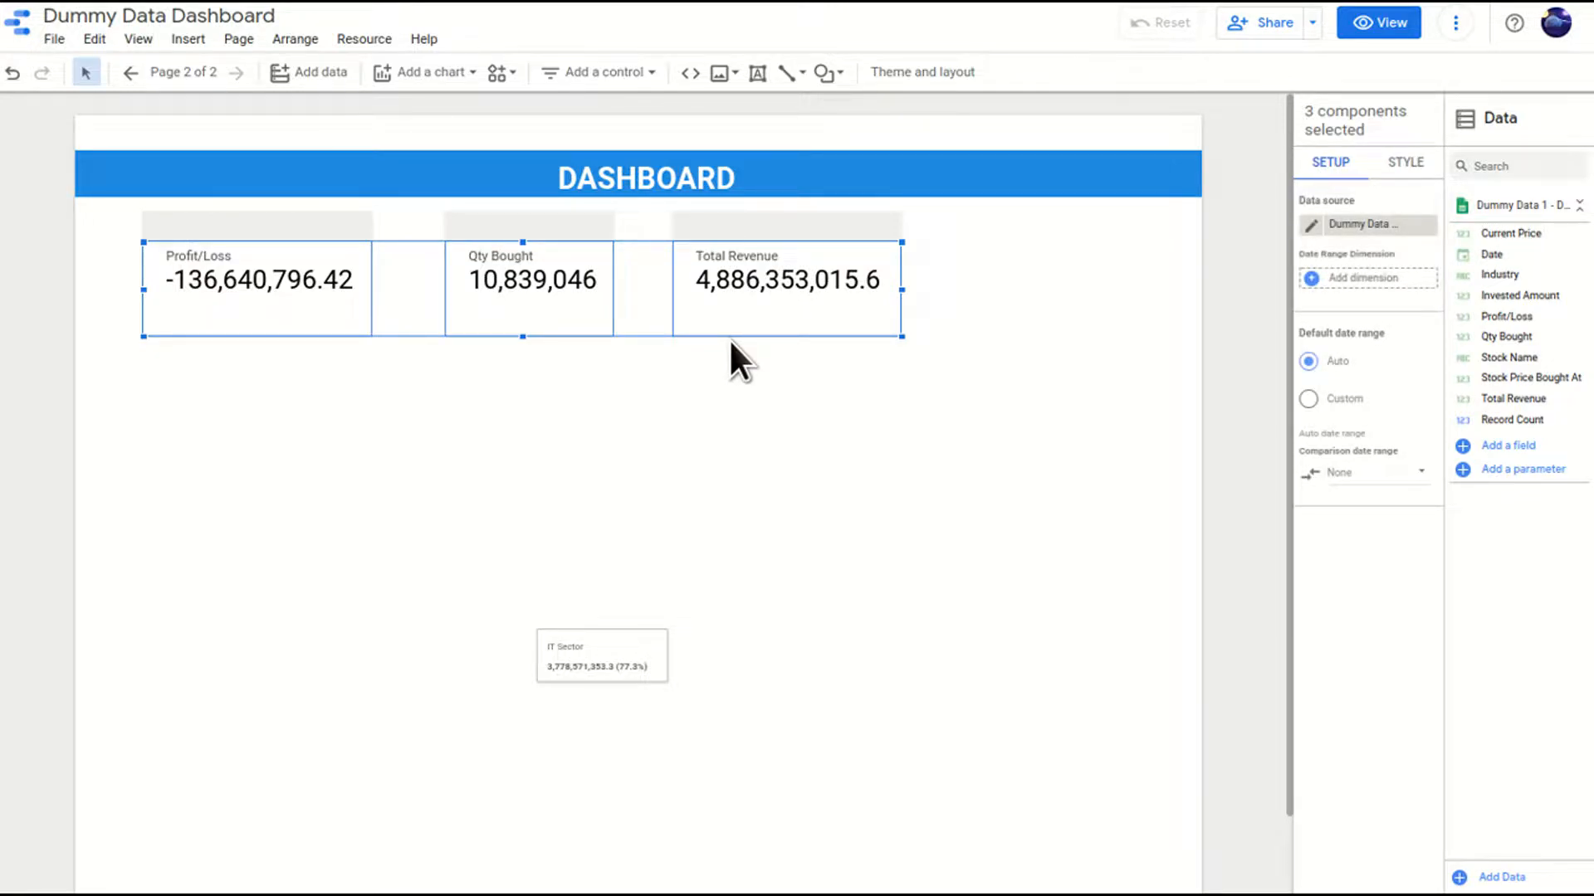
click(931, 401)
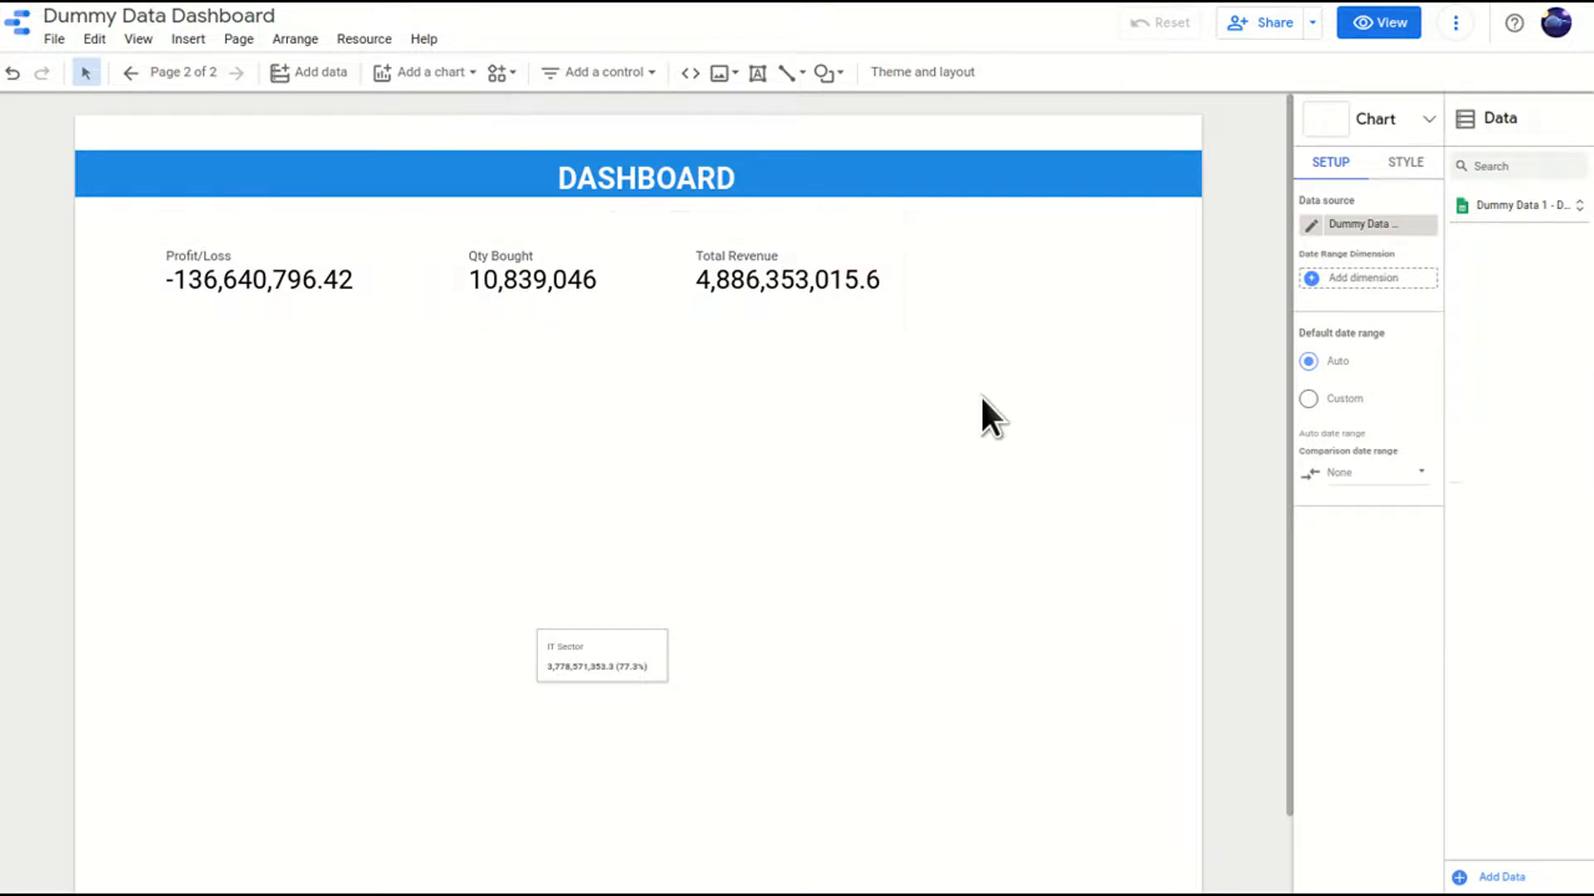
drag(993, 389, 301, 270)
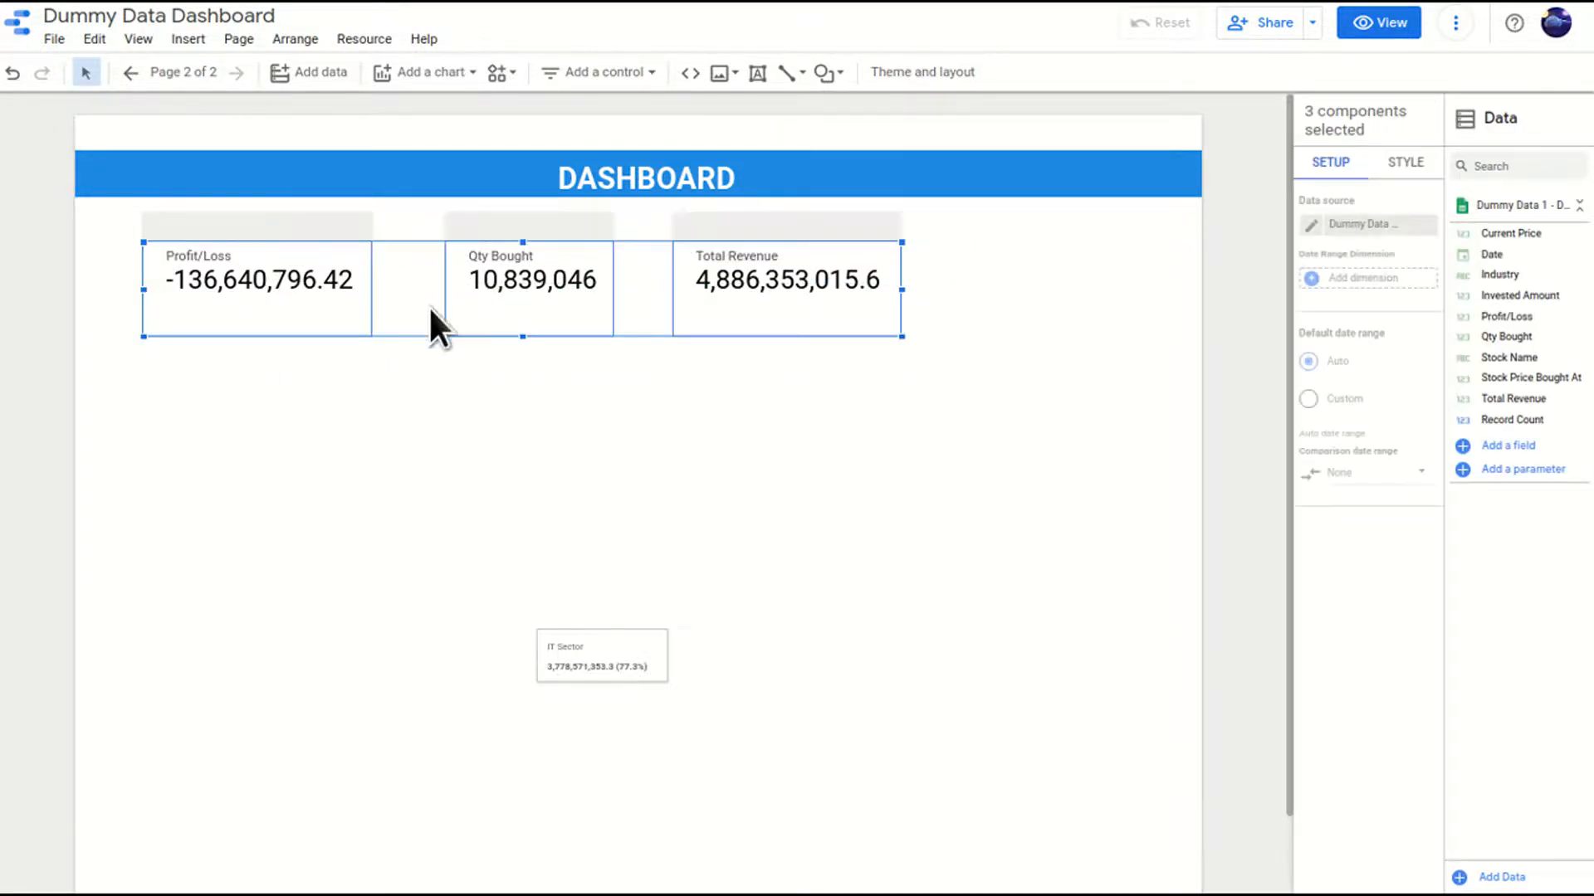
drag(1026, 391, 149, 222)
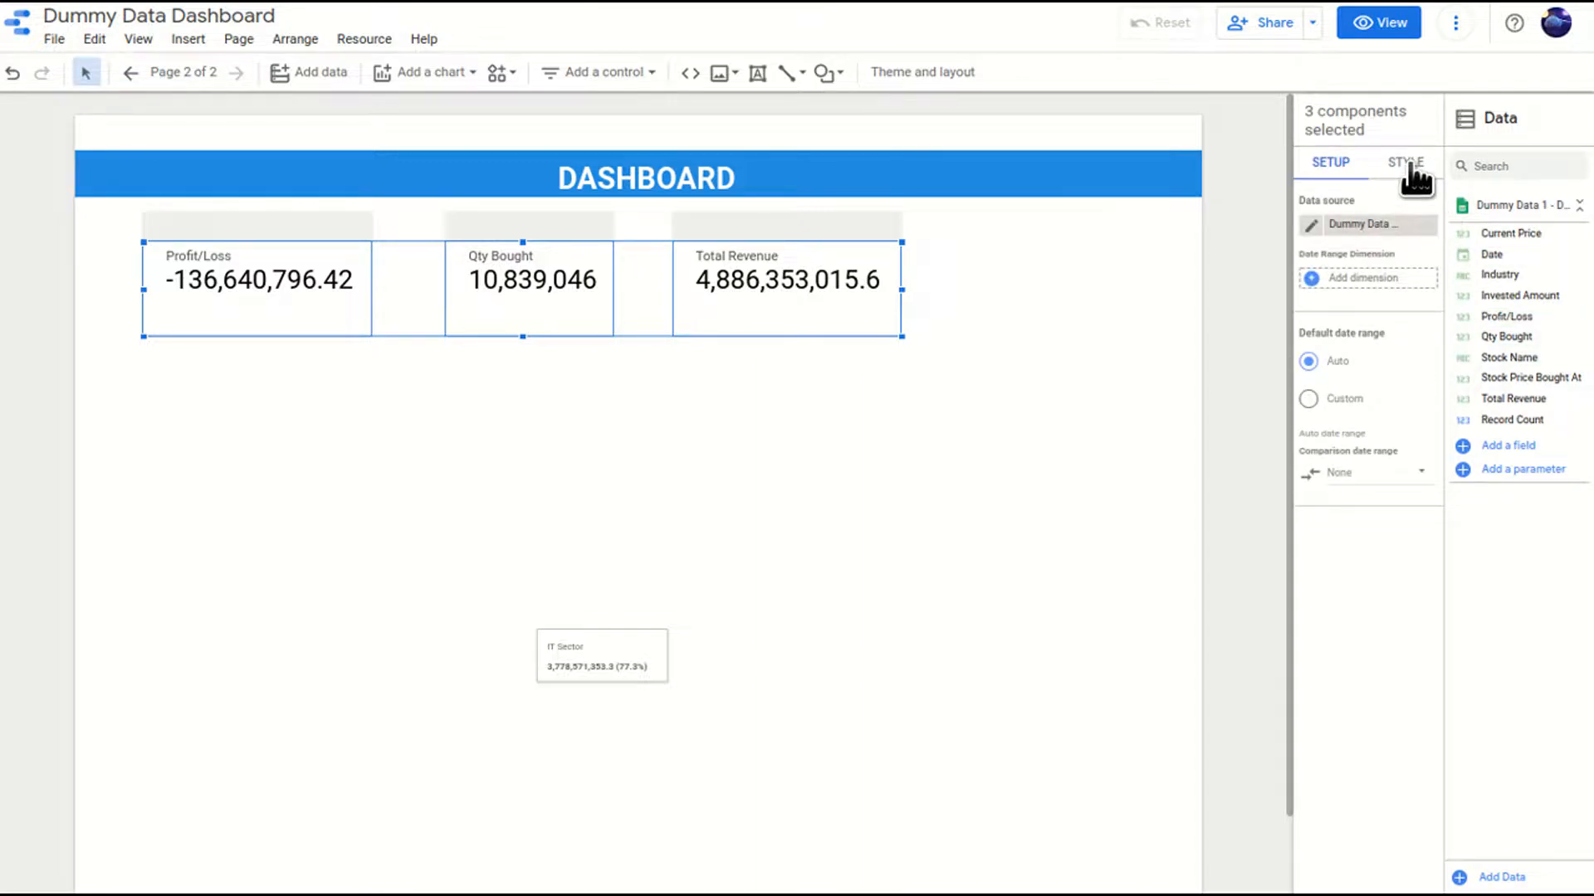
click(1408, 164)
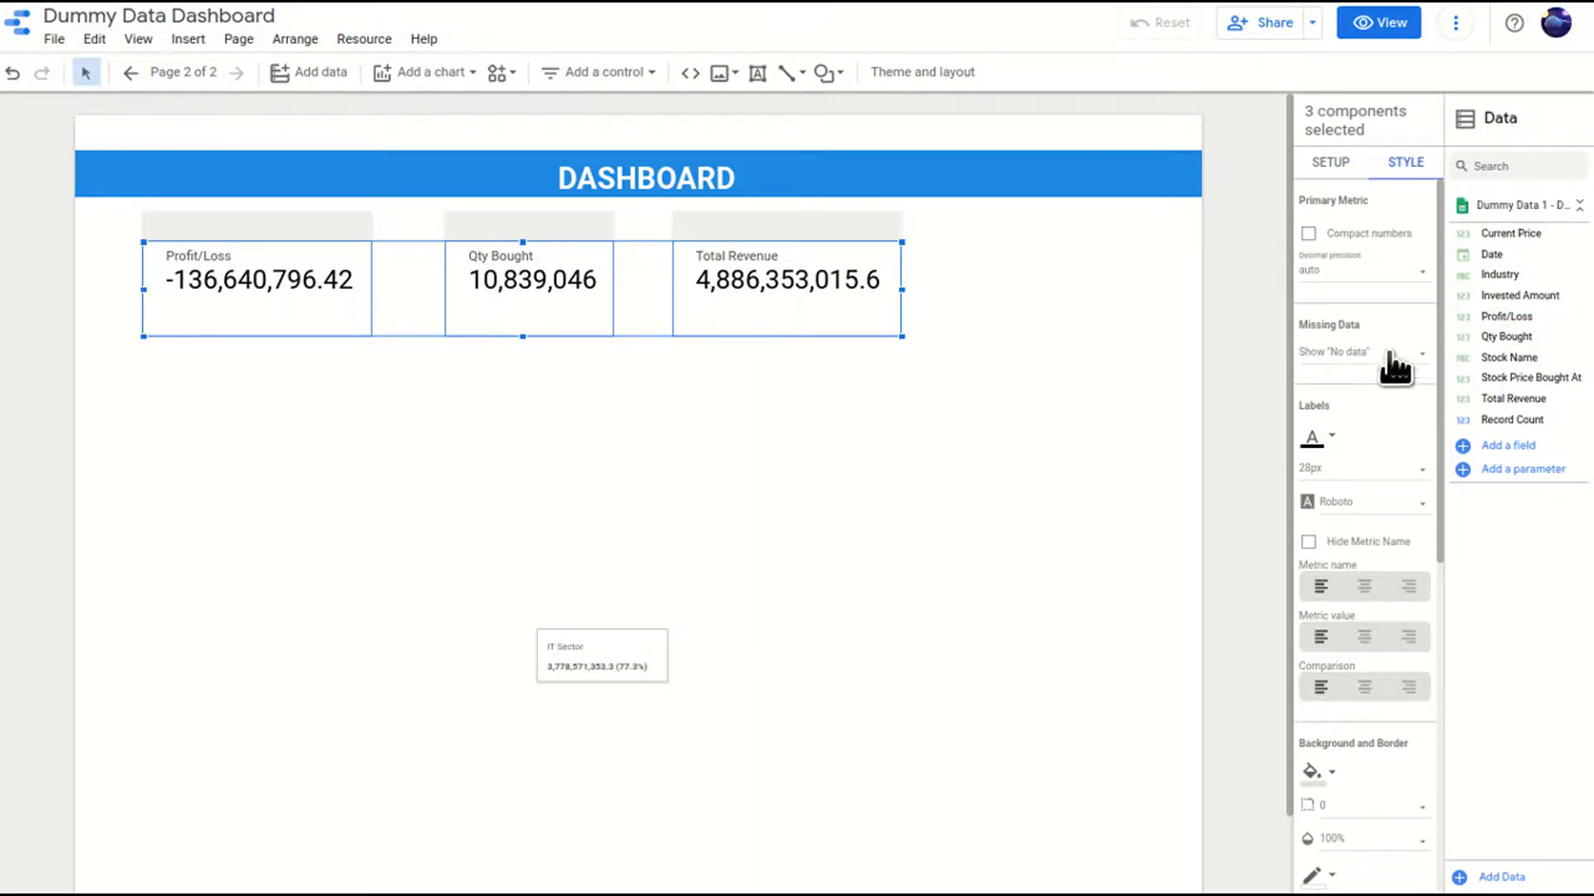
click(1309, 234)
click(1309, 235)
click(1309, 235)
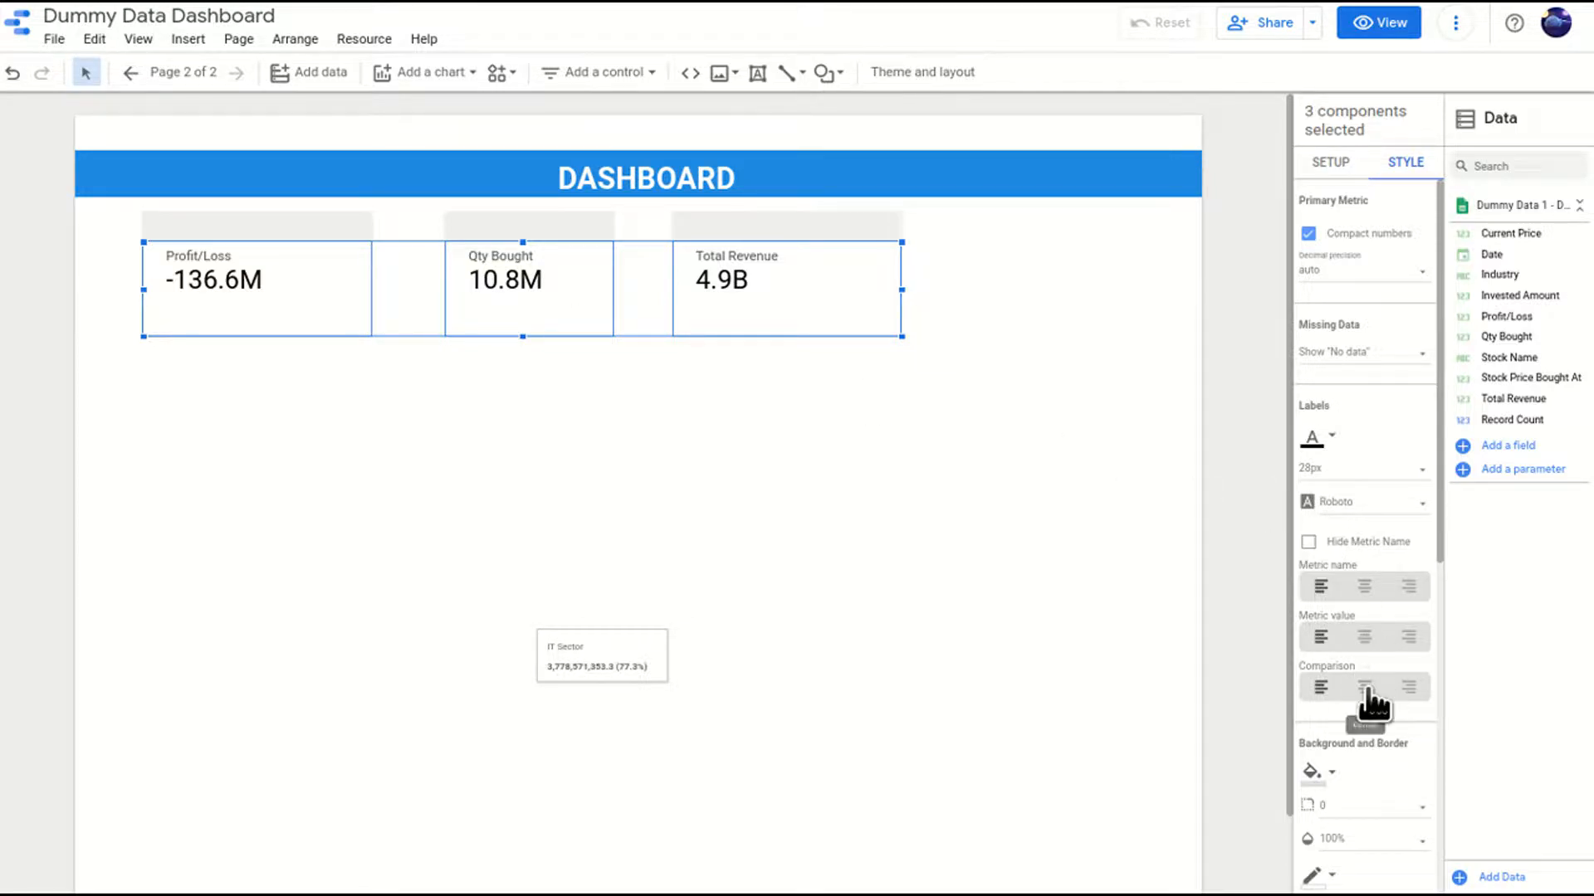
Center the metric names, values and comparisons in the three scorecards and set their label size to 36px.
click(1365, 638)
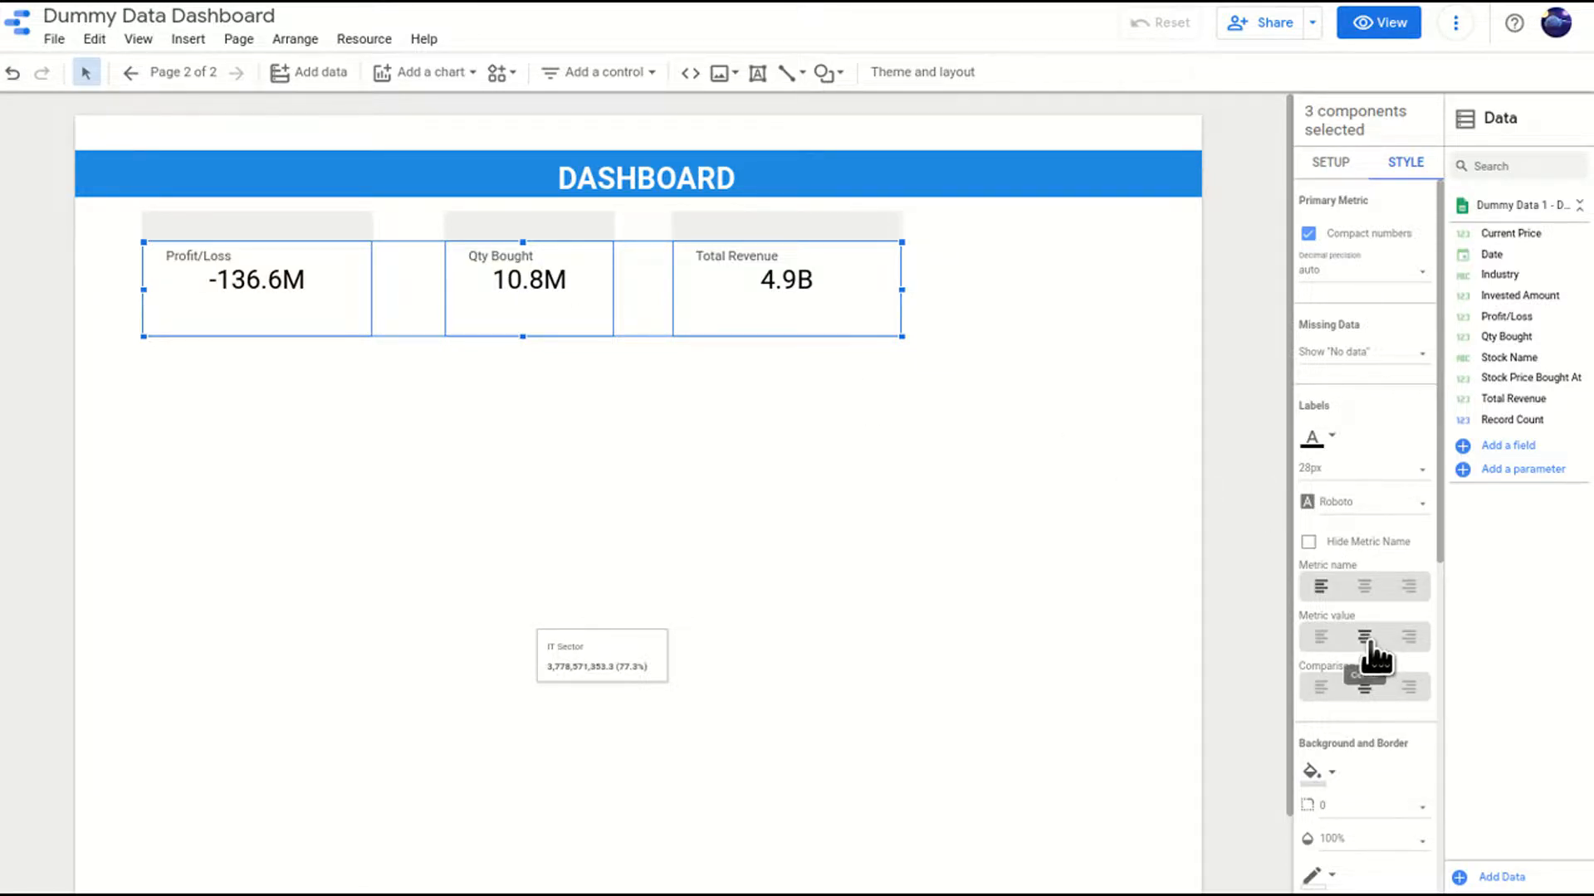
click(1372, 586)
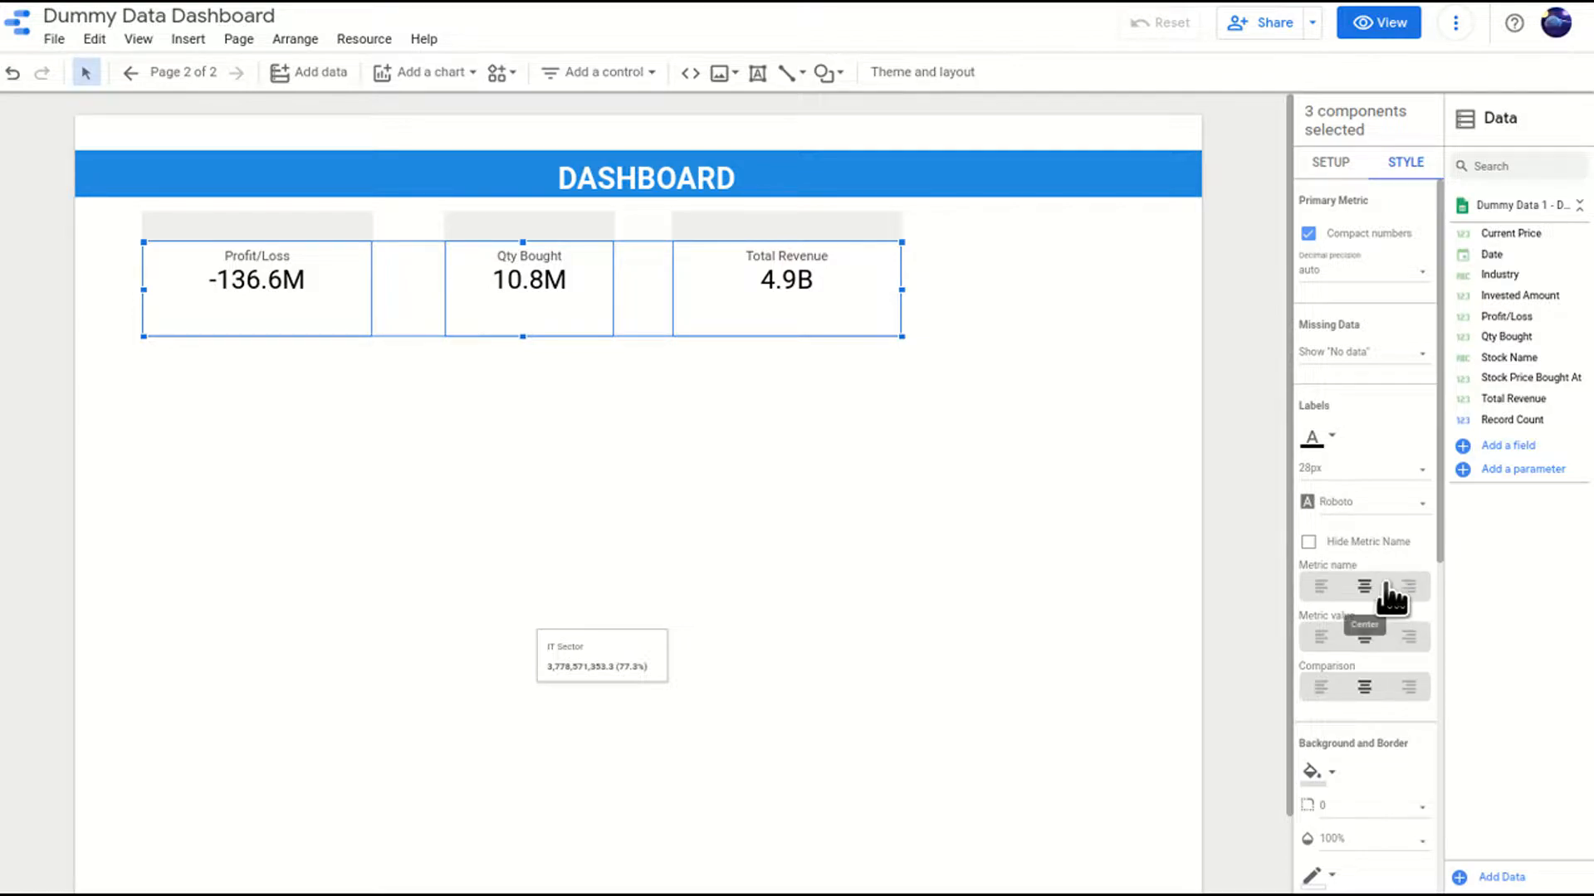
click(1375, 470)
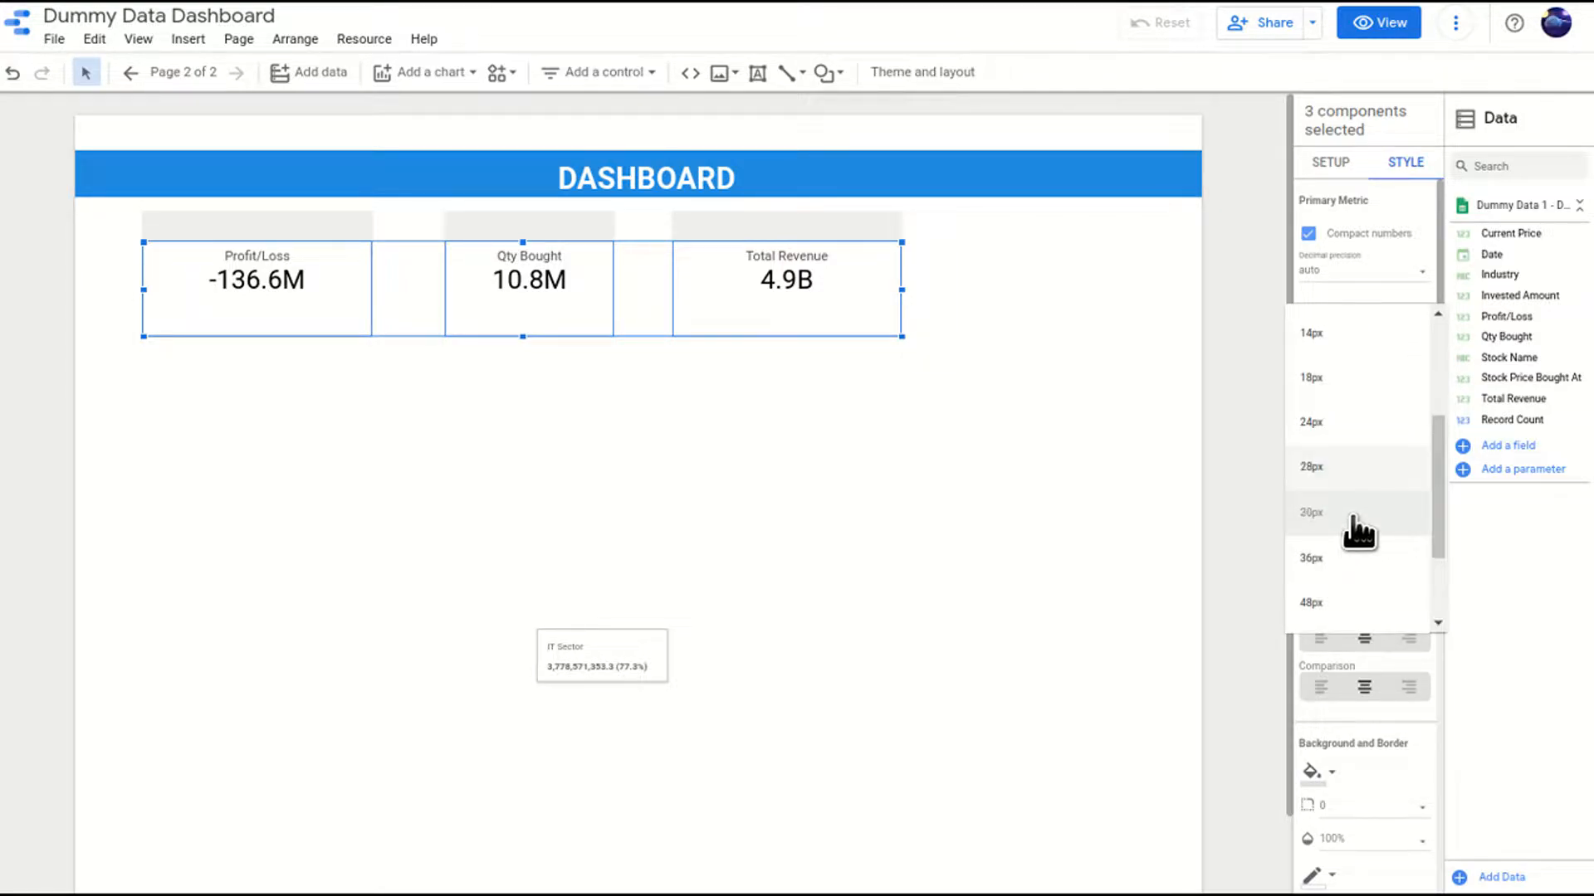
click(1353, 523)
click(1364, 477)
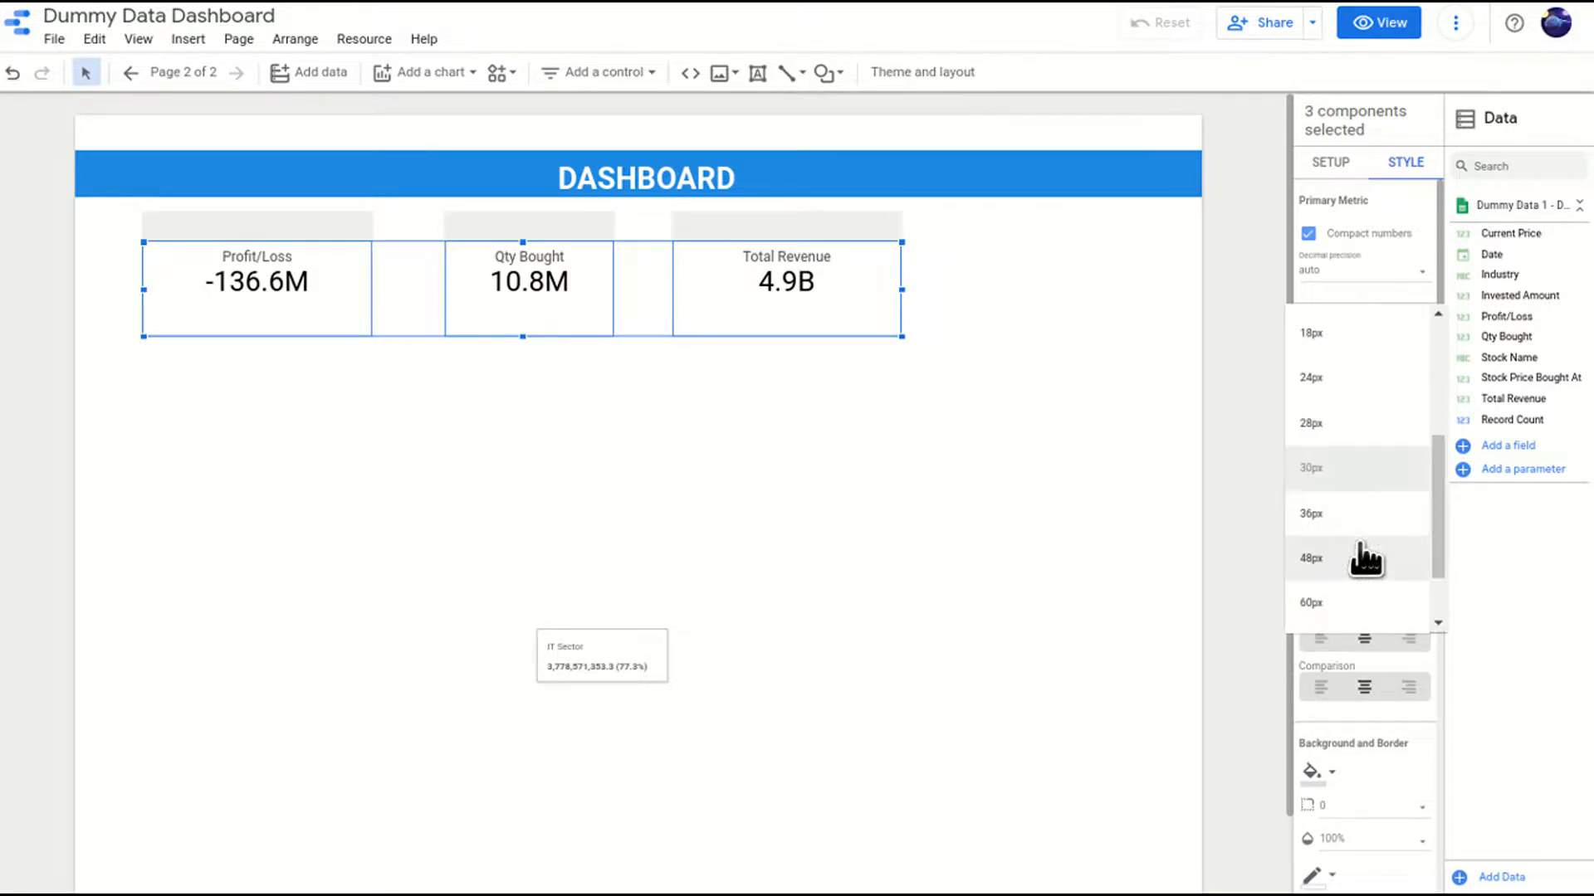
click(1370, 523)
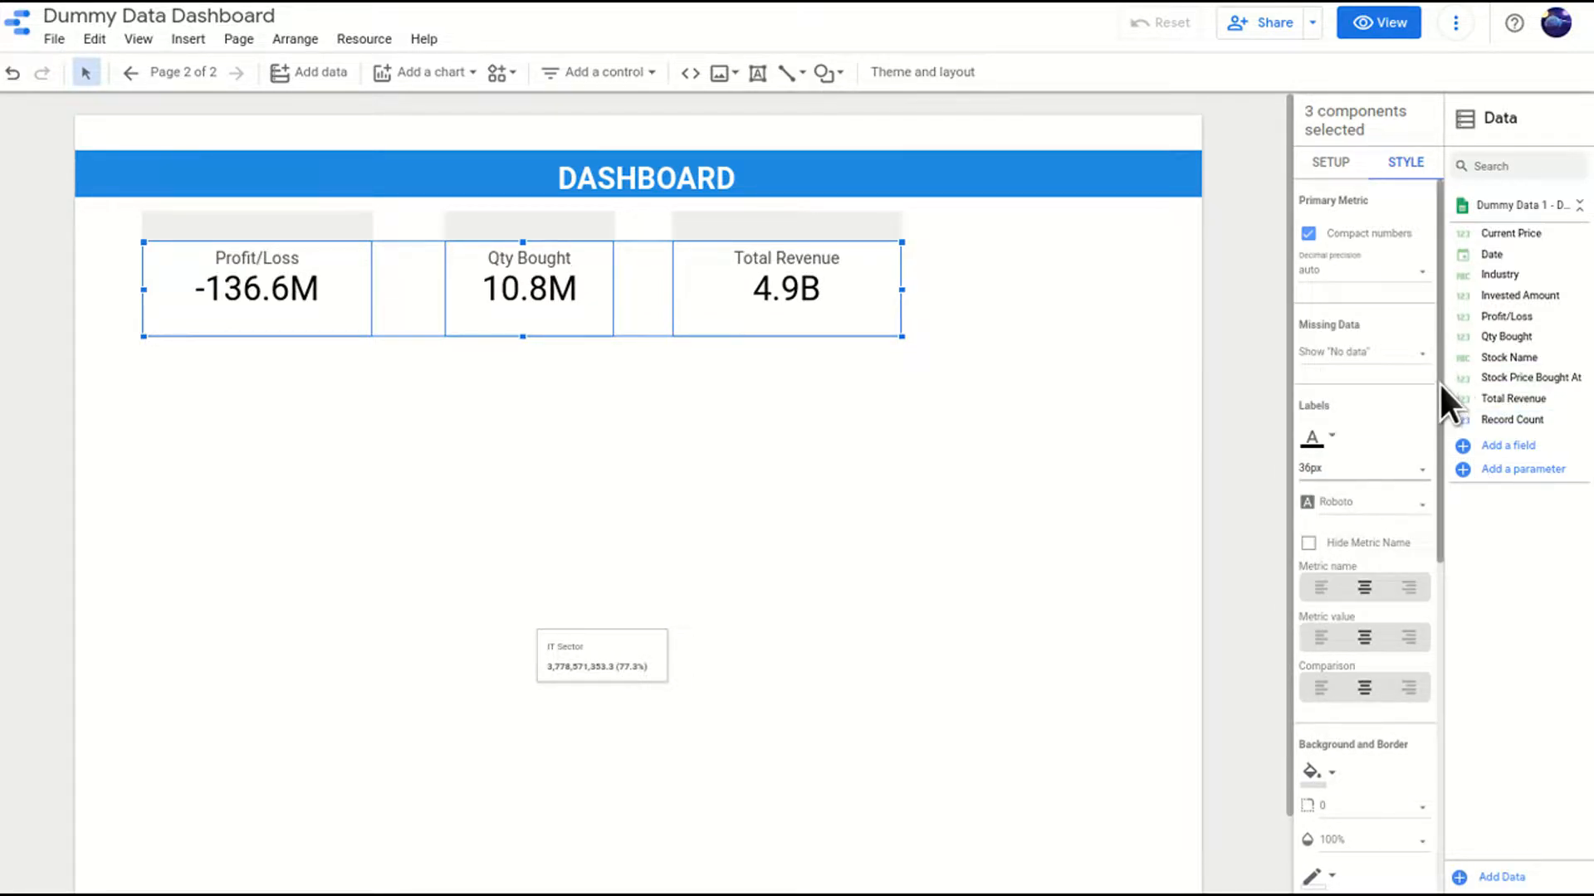
Give the three scorecards a light yellow background and reduce their height slightly.
scroll(1373, 511, down, 3)
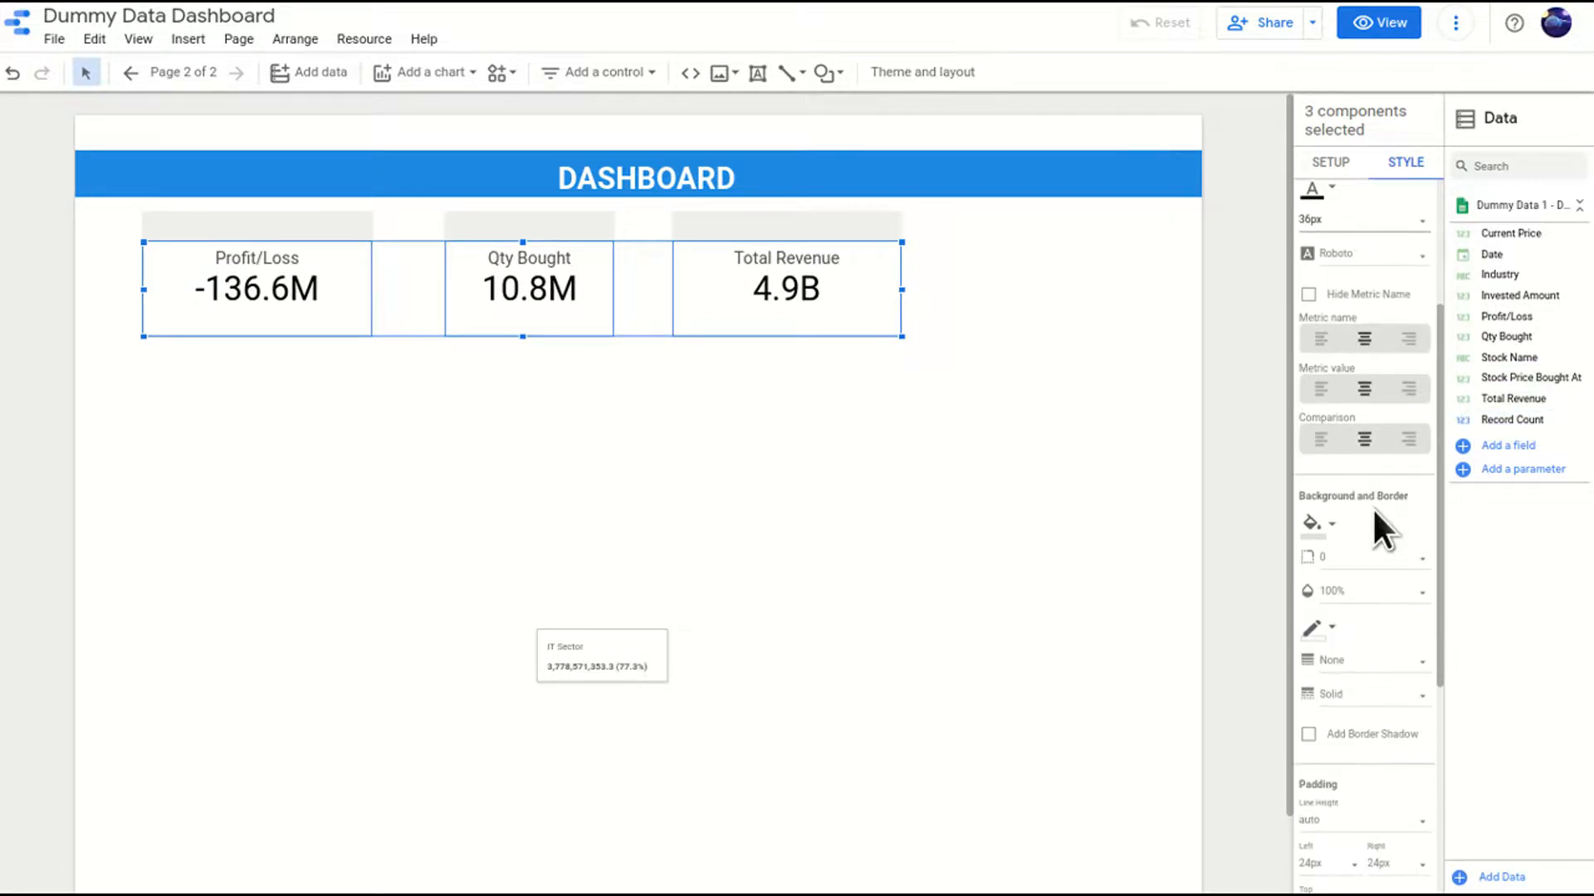
click(1337, 534)
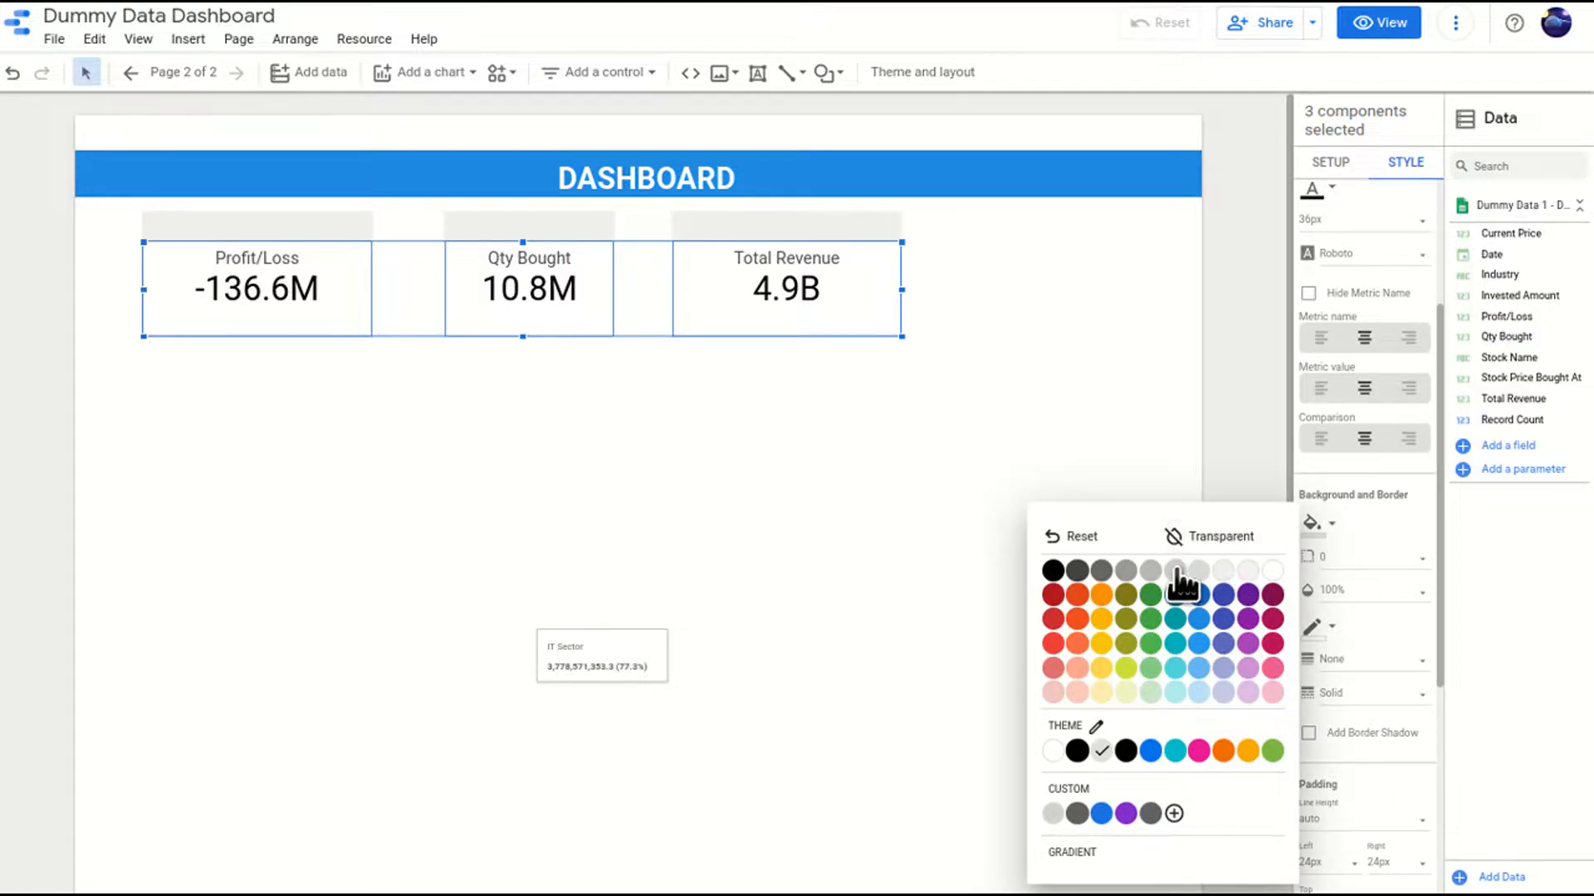
click(1101, 692)
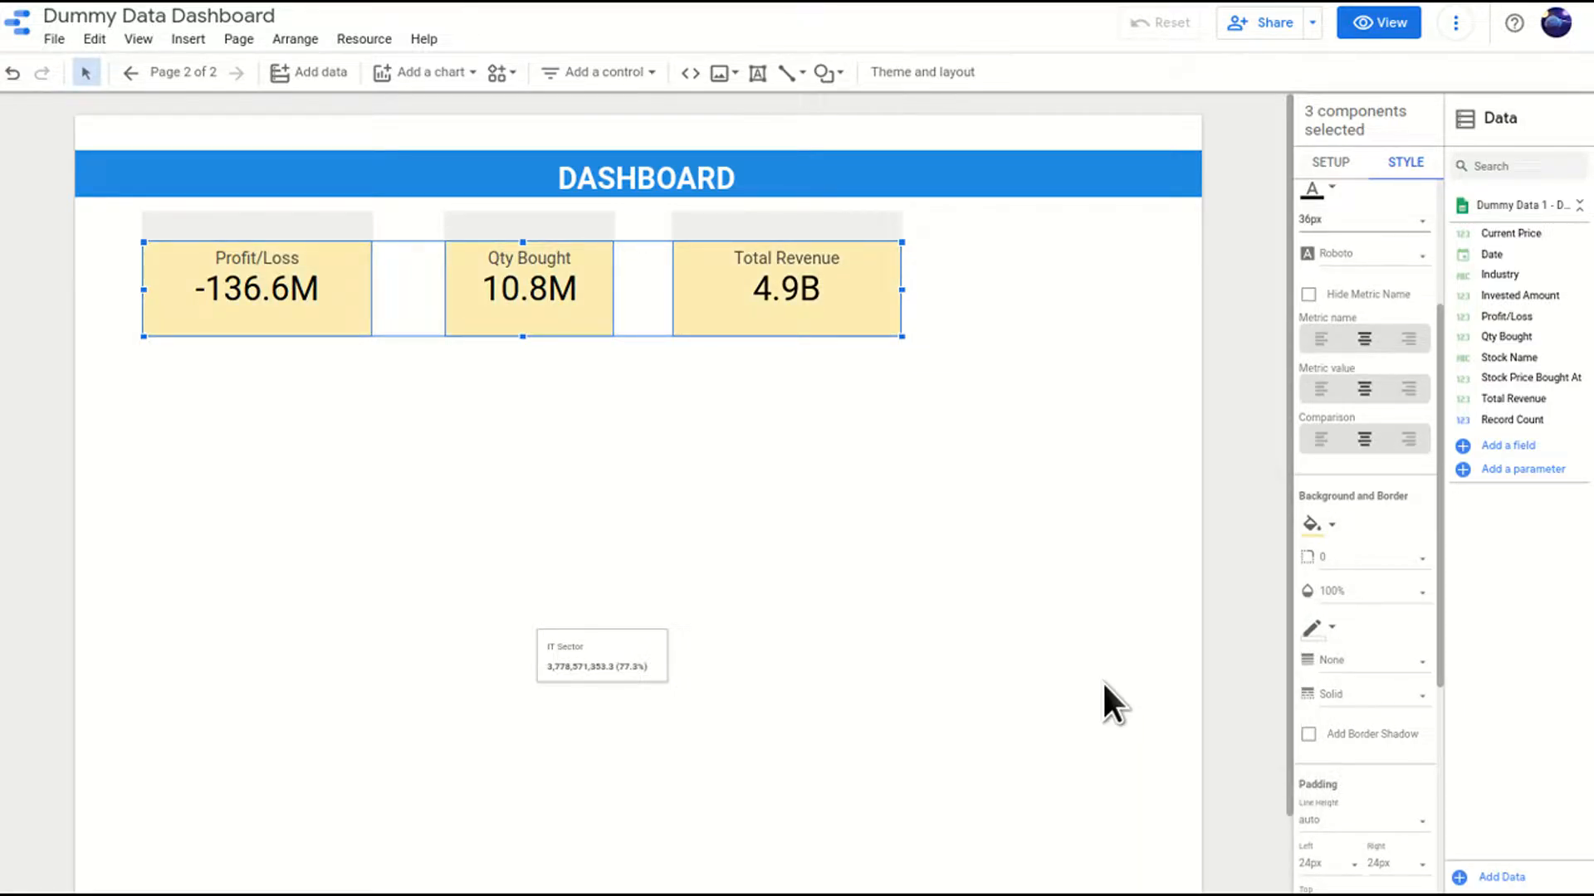
drag(517, 336, 521, 309)
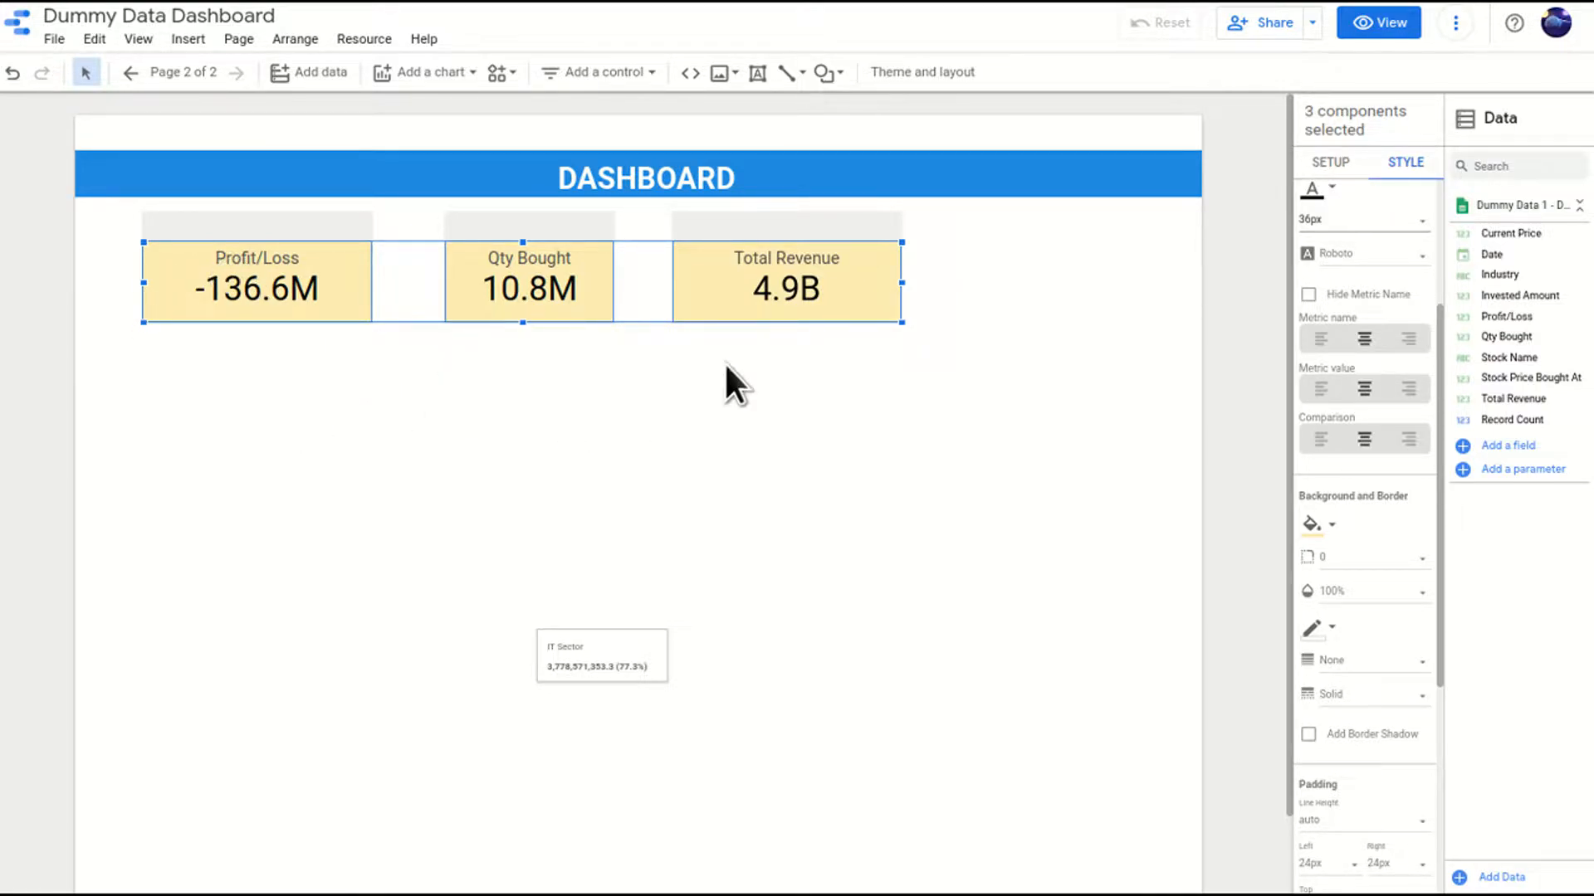
Add a border shadow and a black border to the three scorecards.
scroll(1394, 672, down, 2)
click(1309, 611)
click(1318, 505)
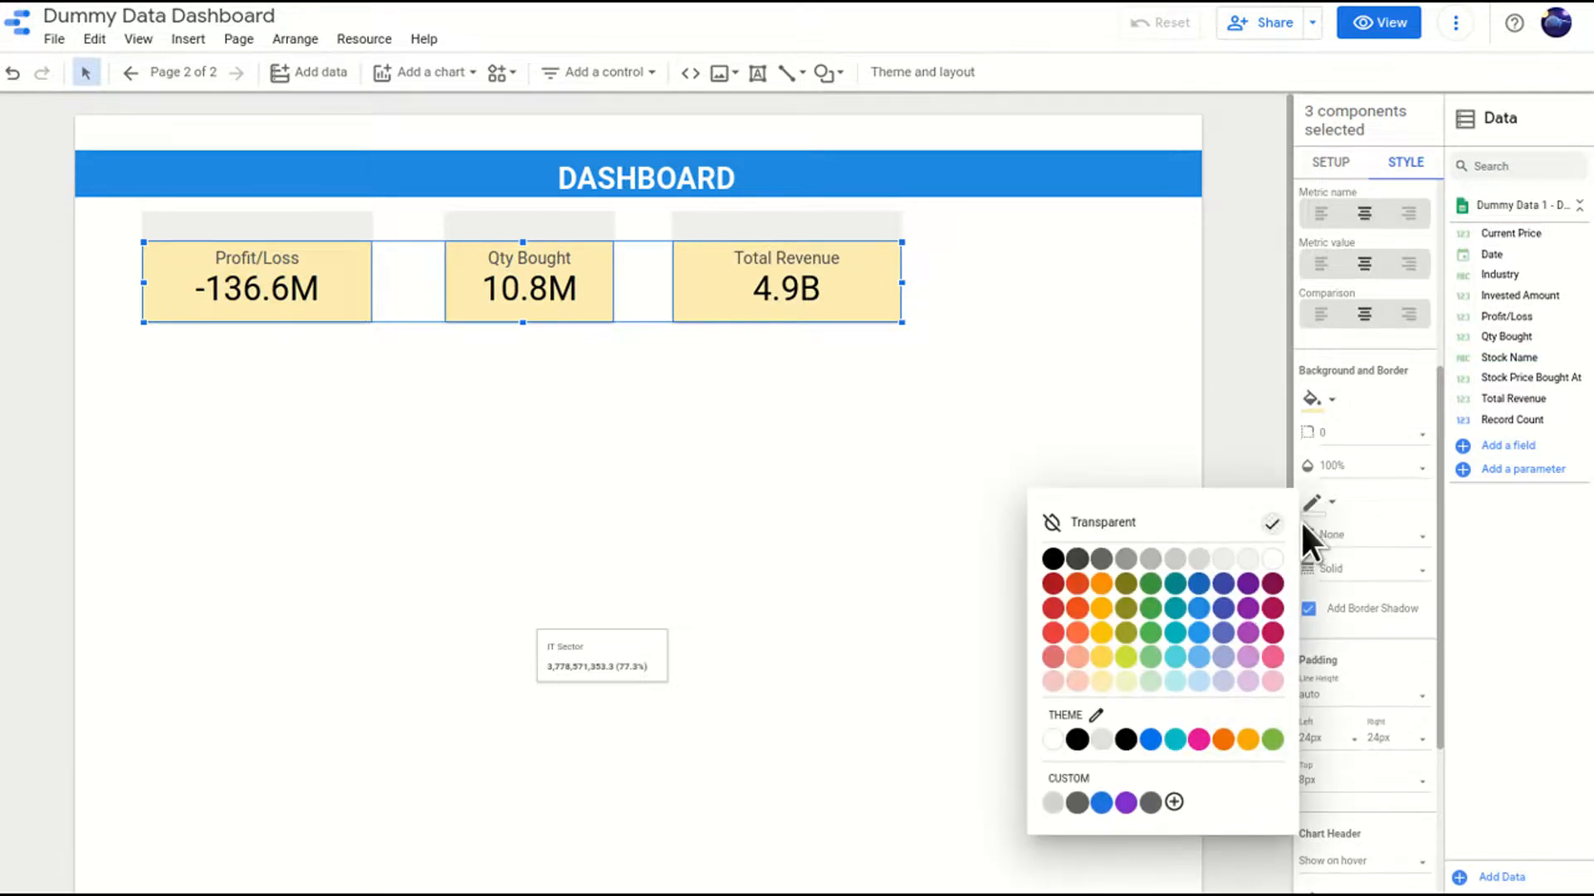
click(1053, 560)
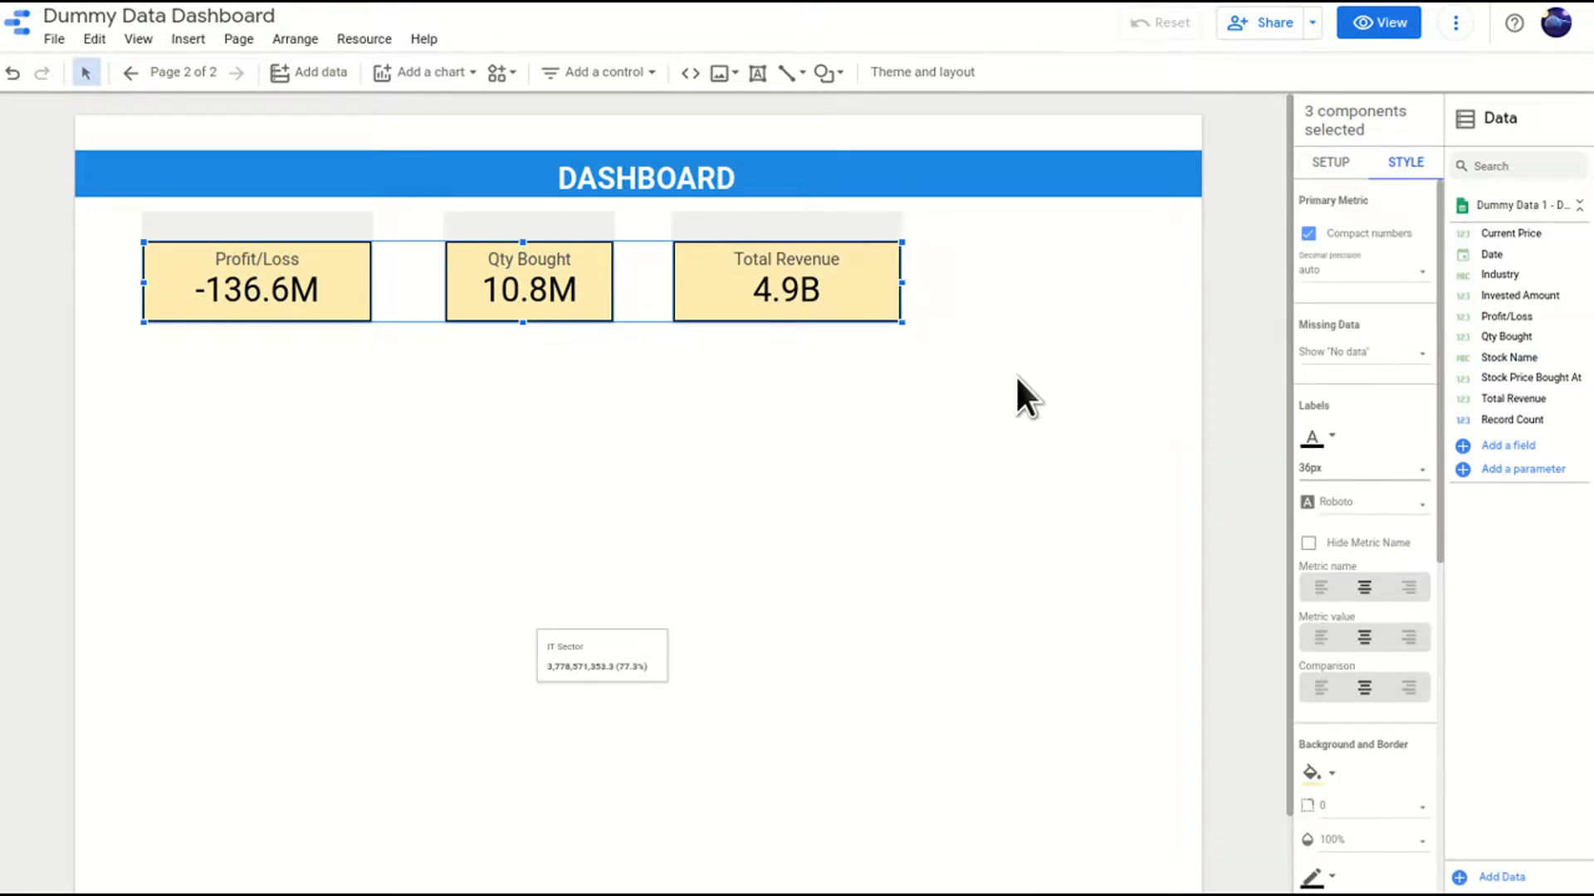
click(1104, 371)
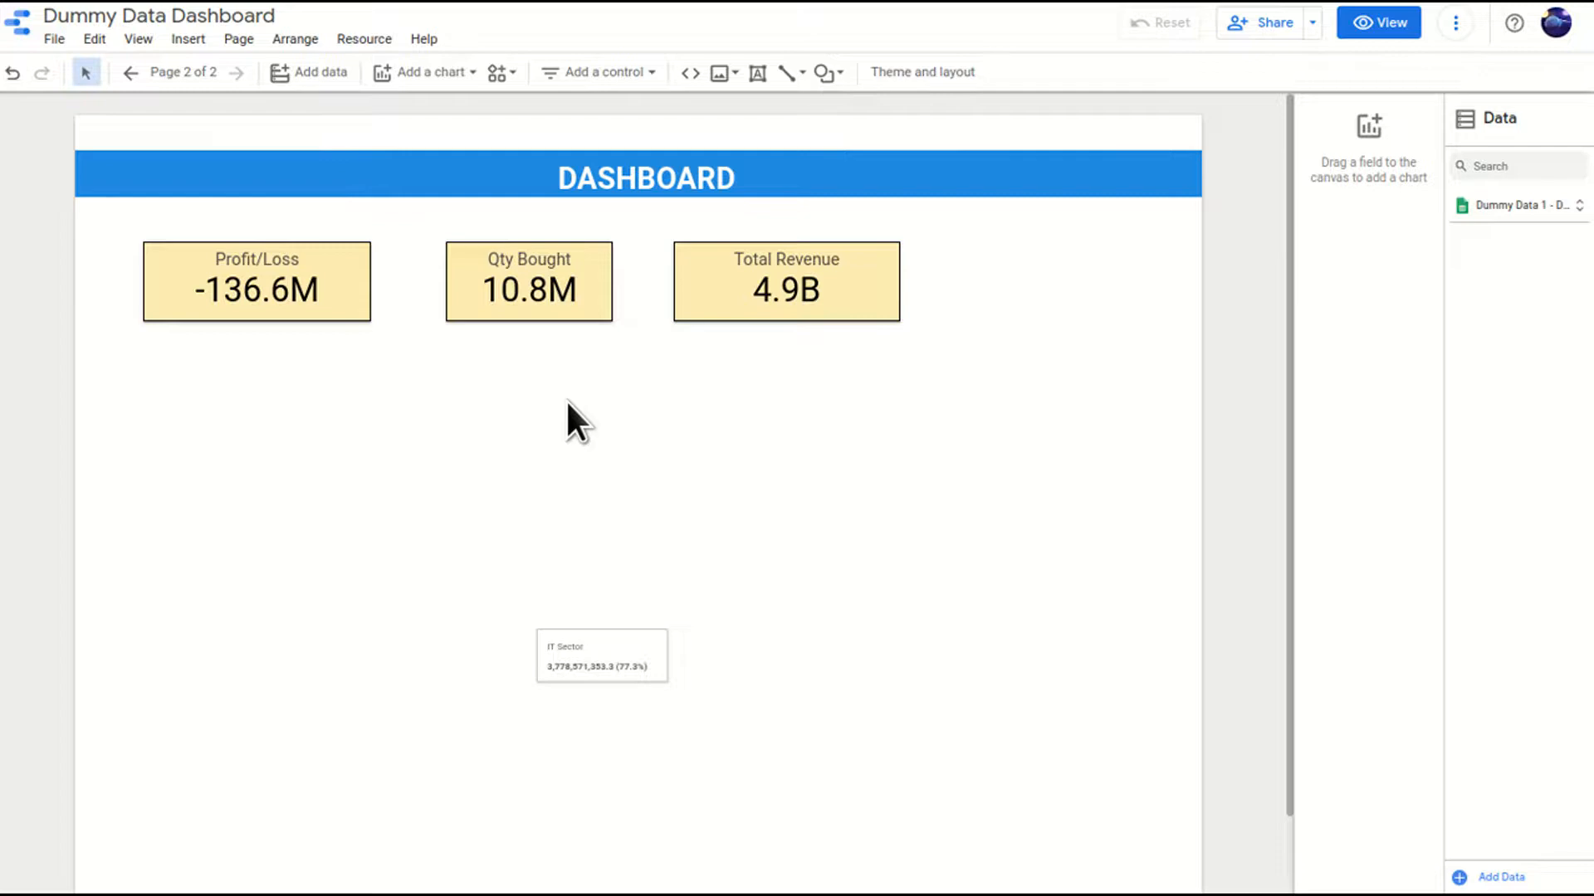
Reselect the three scorecards as a group and review their label, background and border style settings.
drag(917, 371, 157, 232)
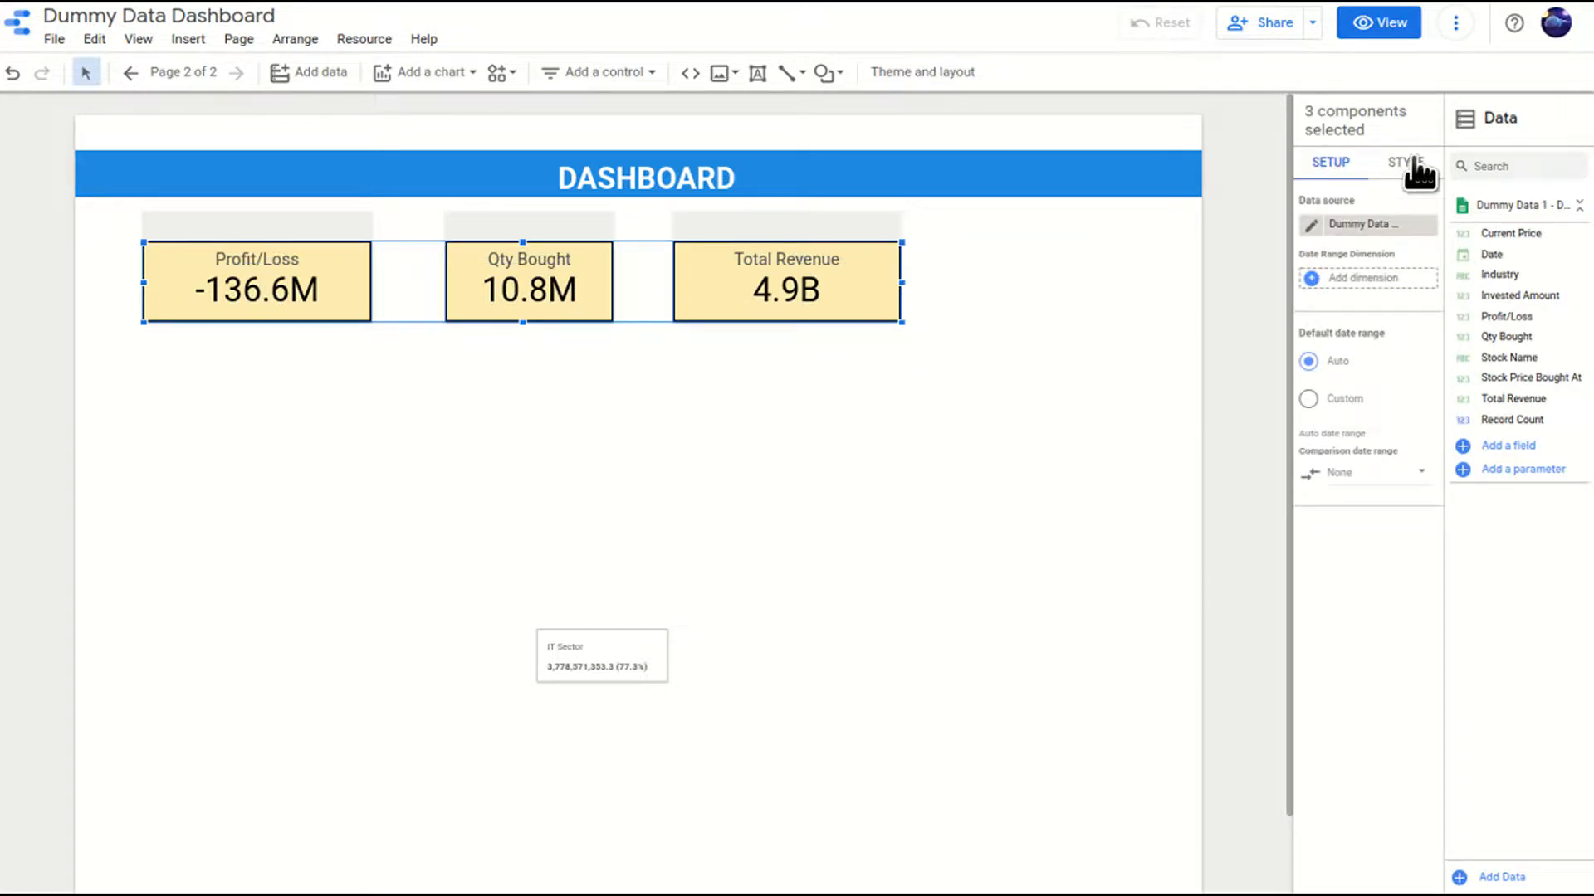
click(1412, 159)
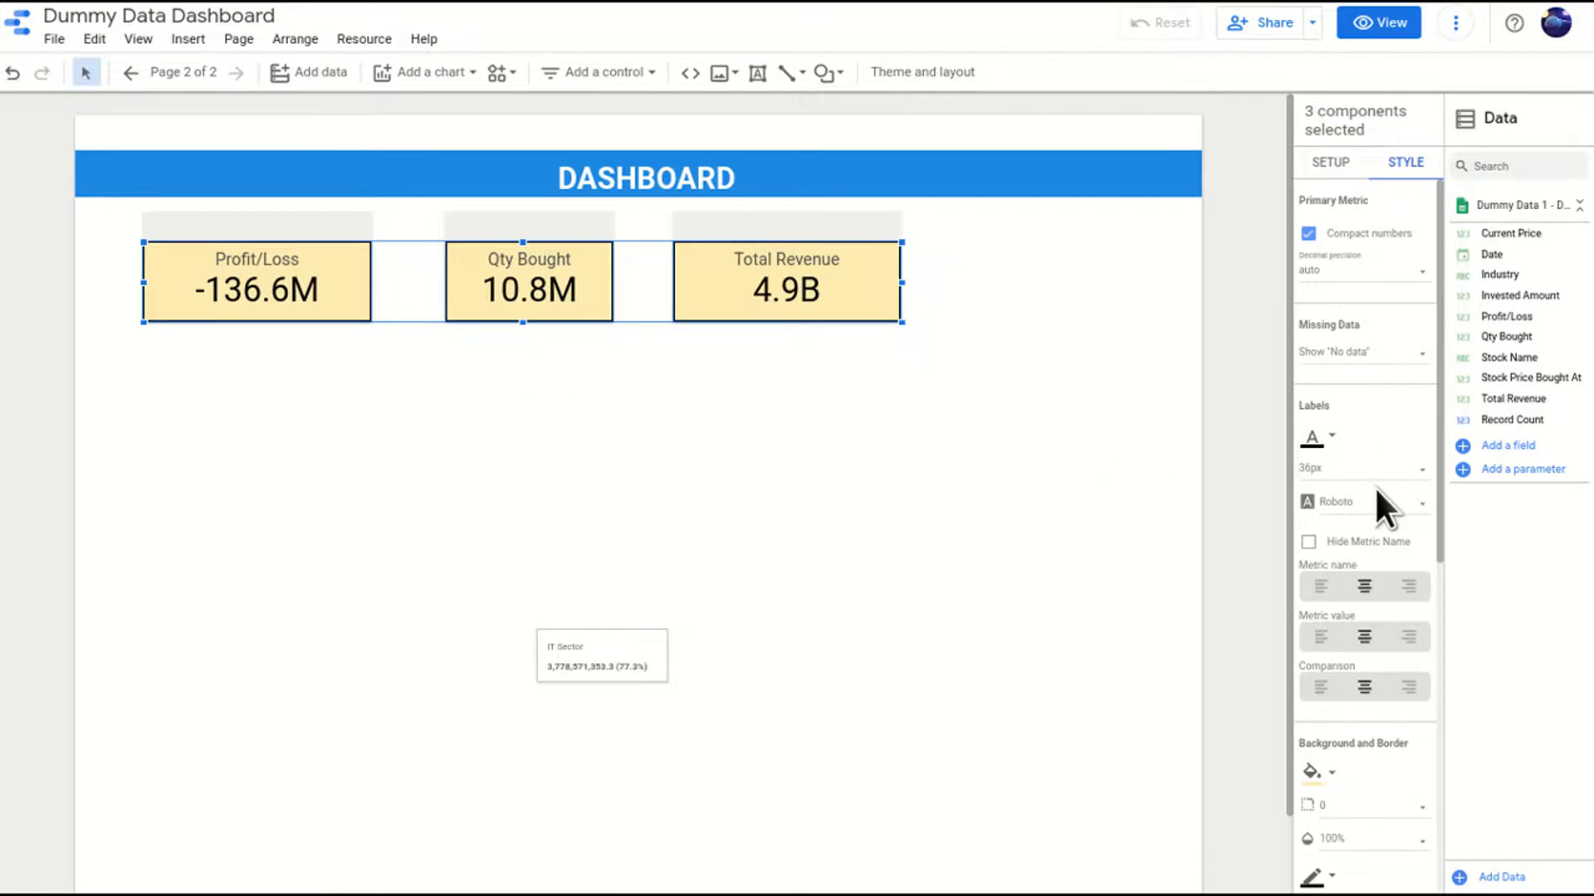
scroll(1383, 470, down, 3)
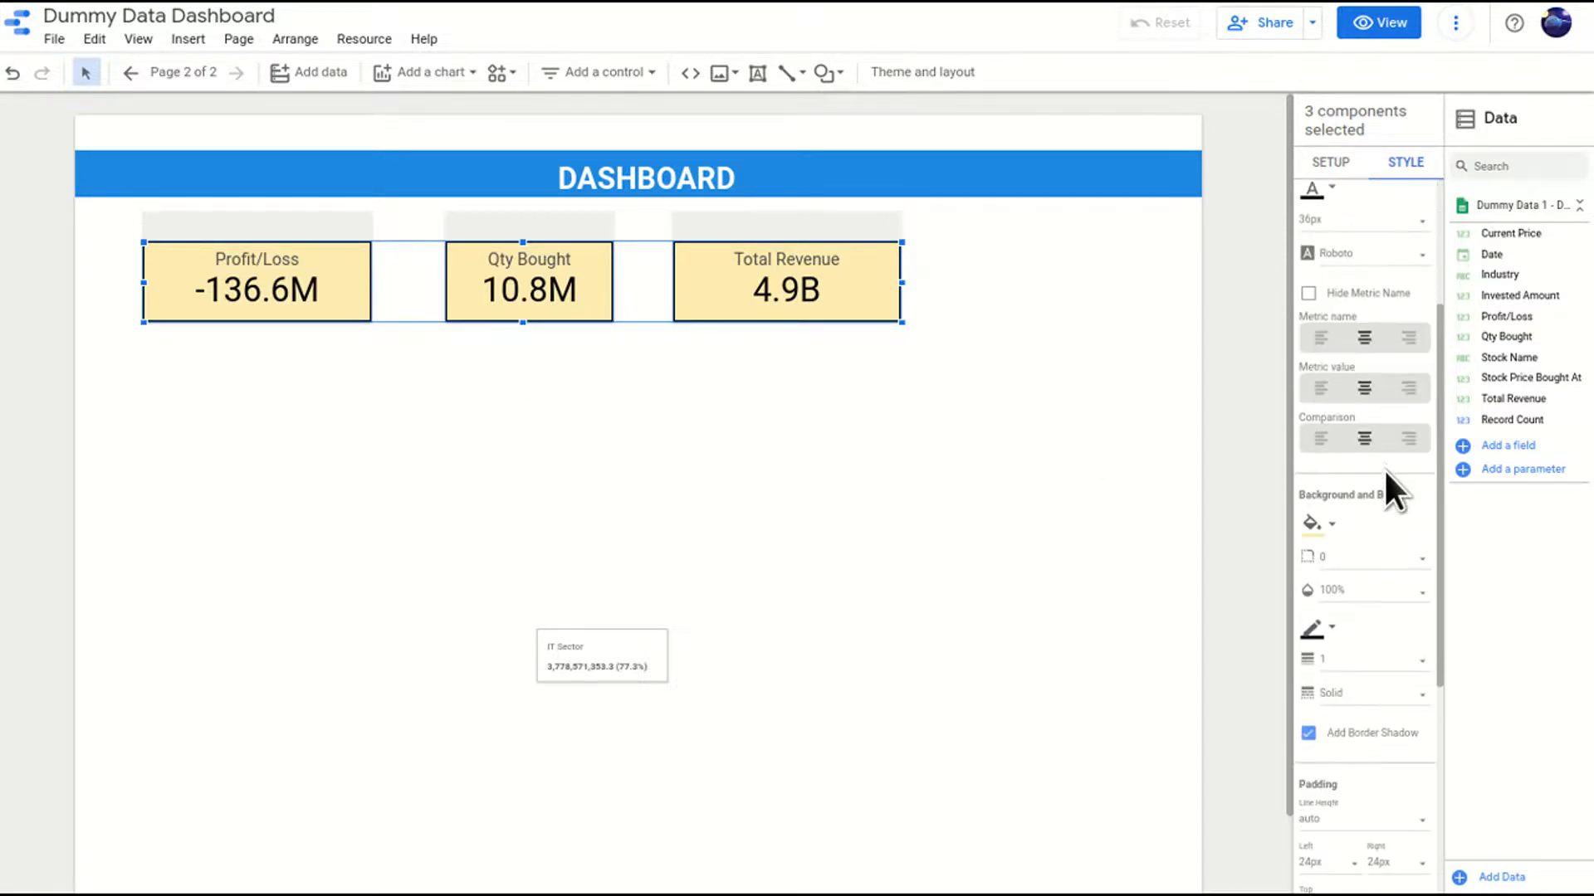
scroll(1382, 521, down, 2)
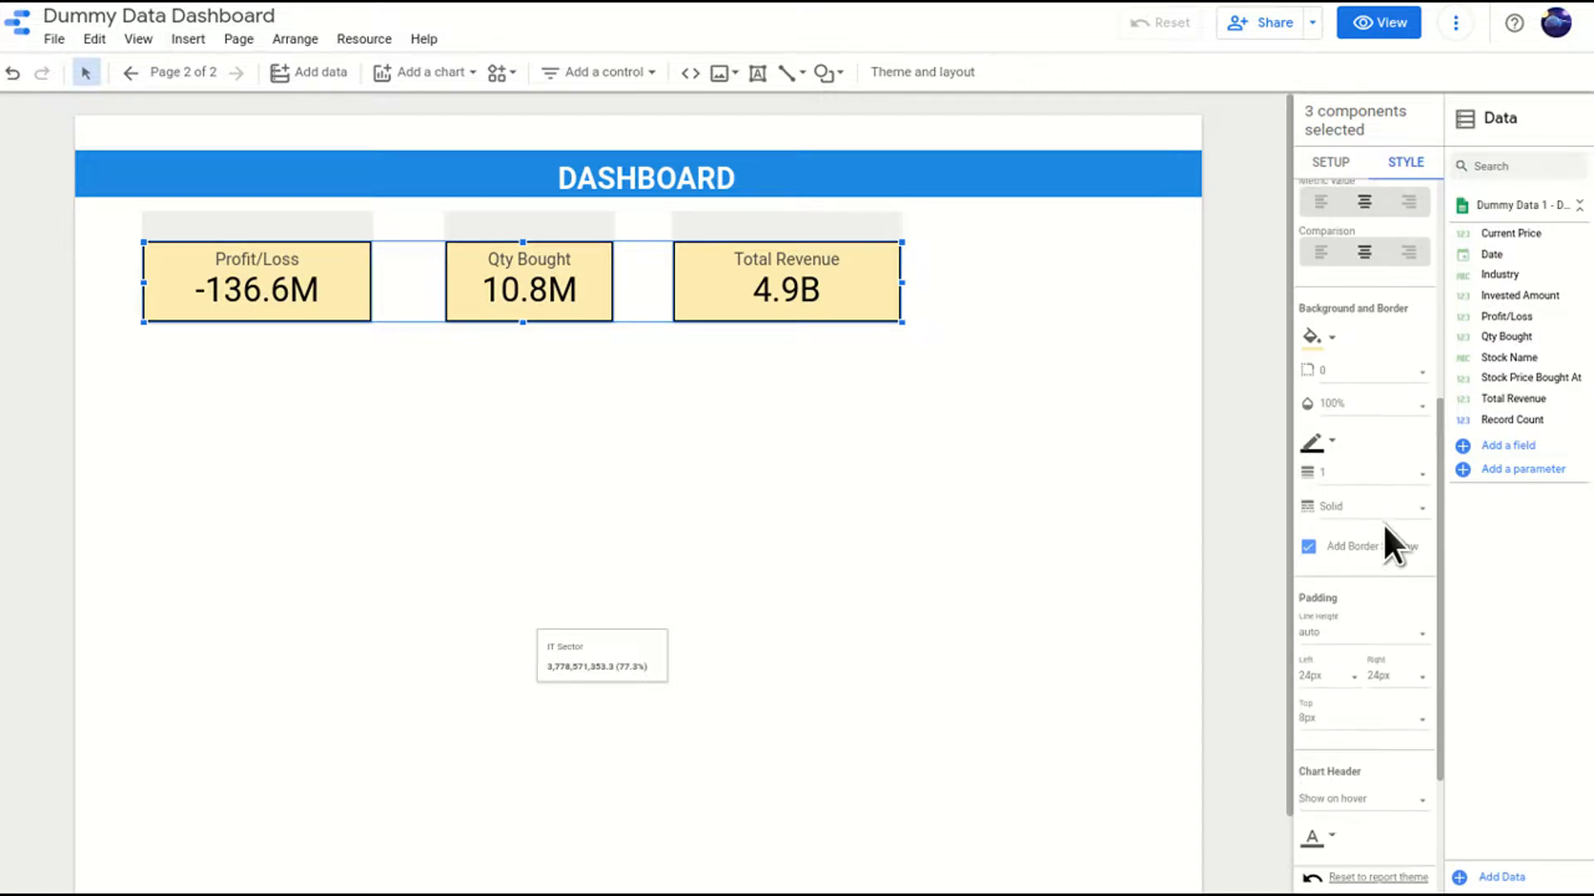
scroll(1382, 489, up, 2)
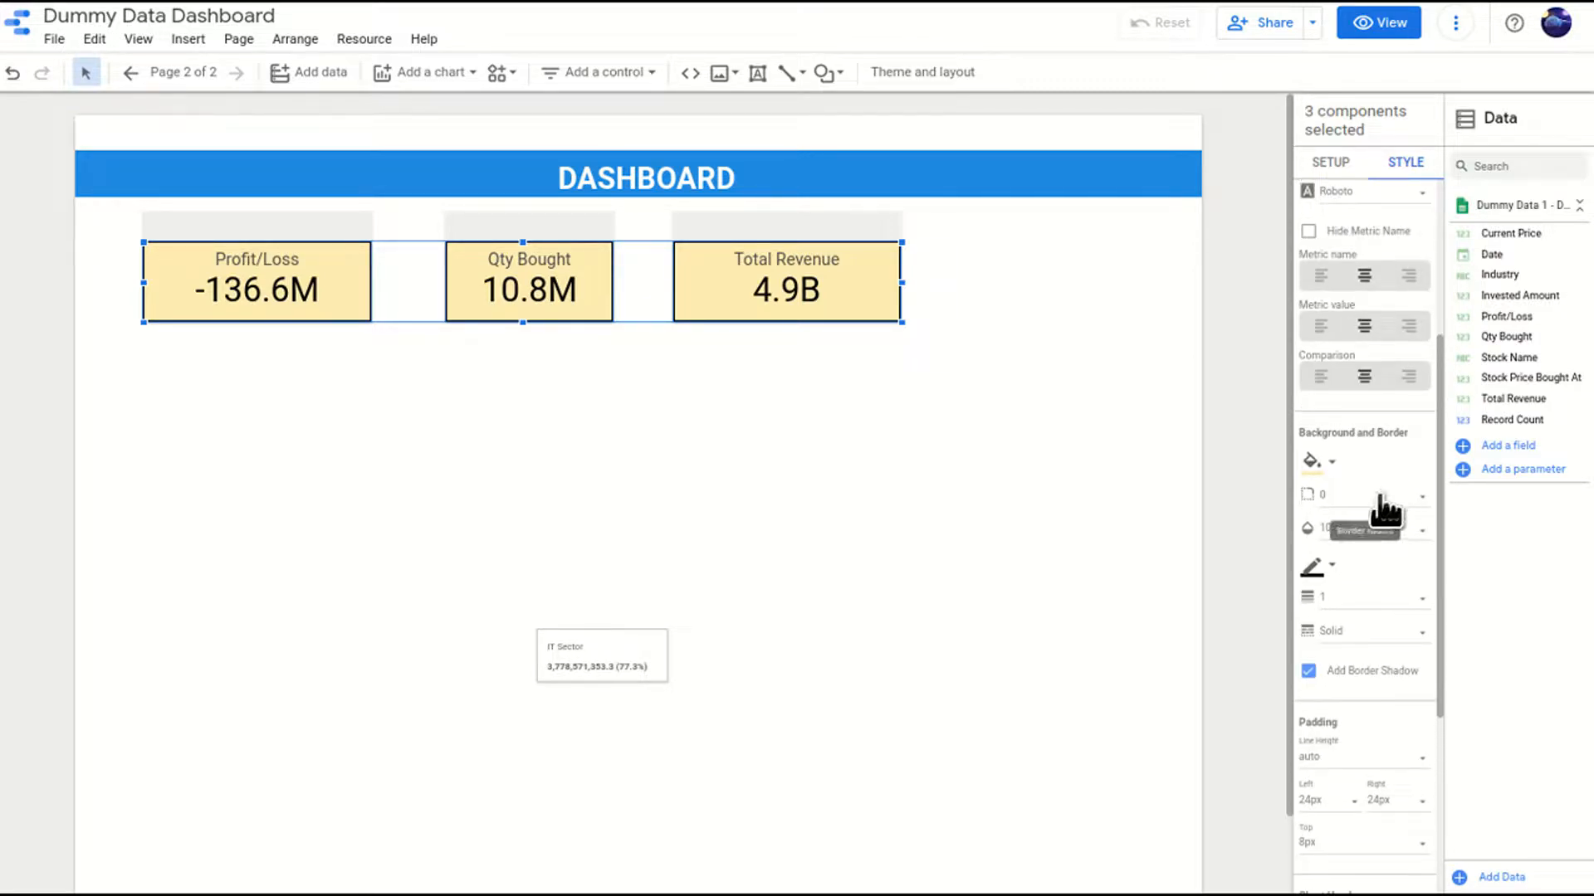
click(879, 382)
drag(1052, 379, 155, 237)
click(1114, 184)
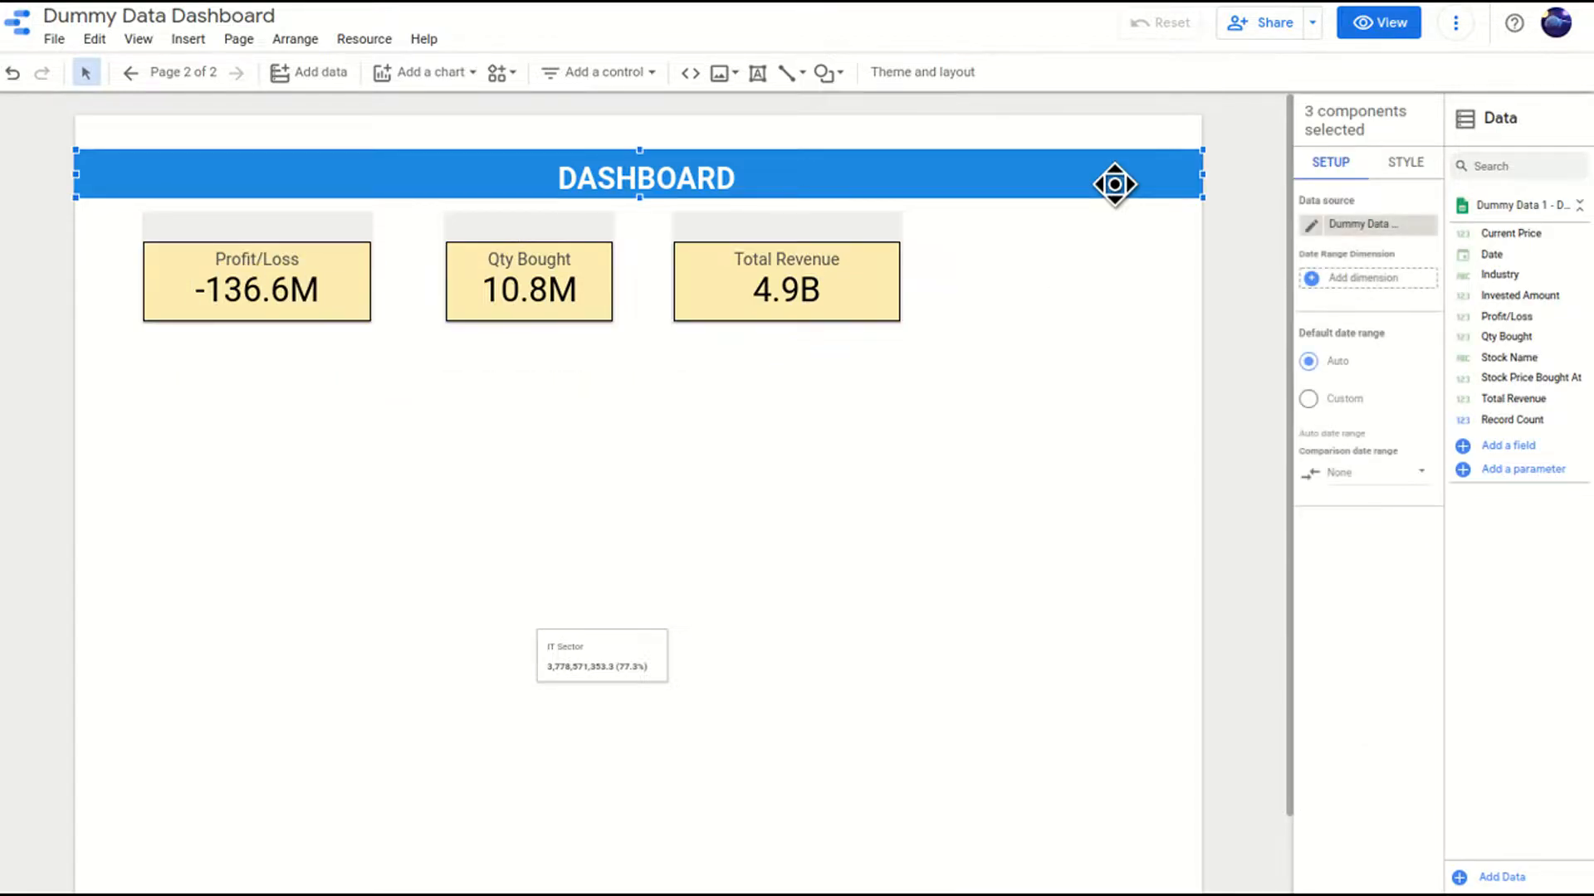
click(700, 178)
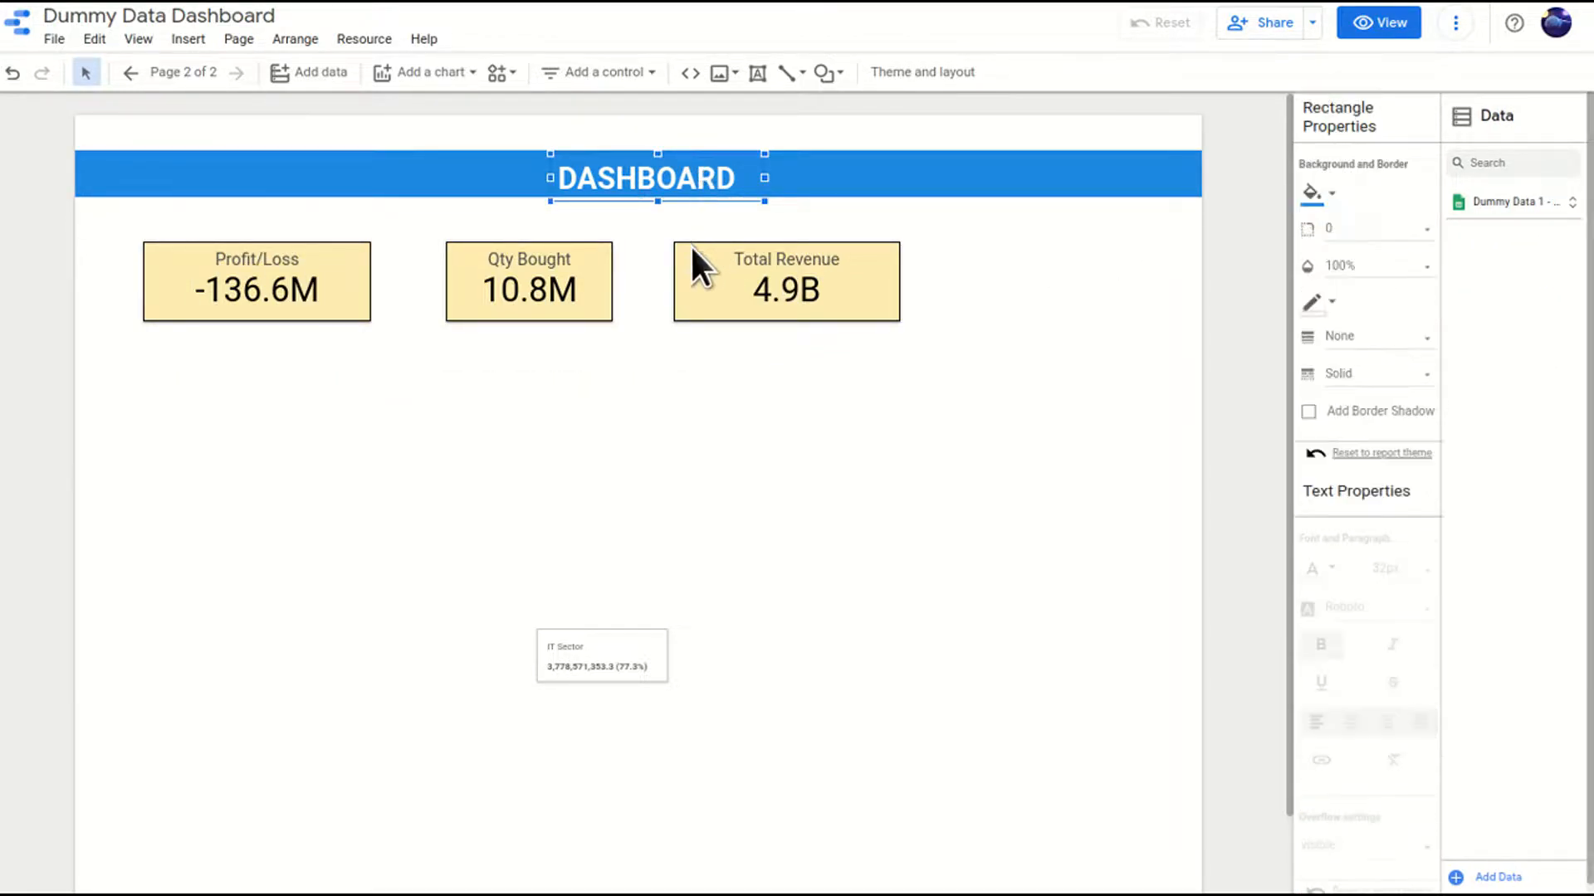
drag(972, 379, 149, 246)
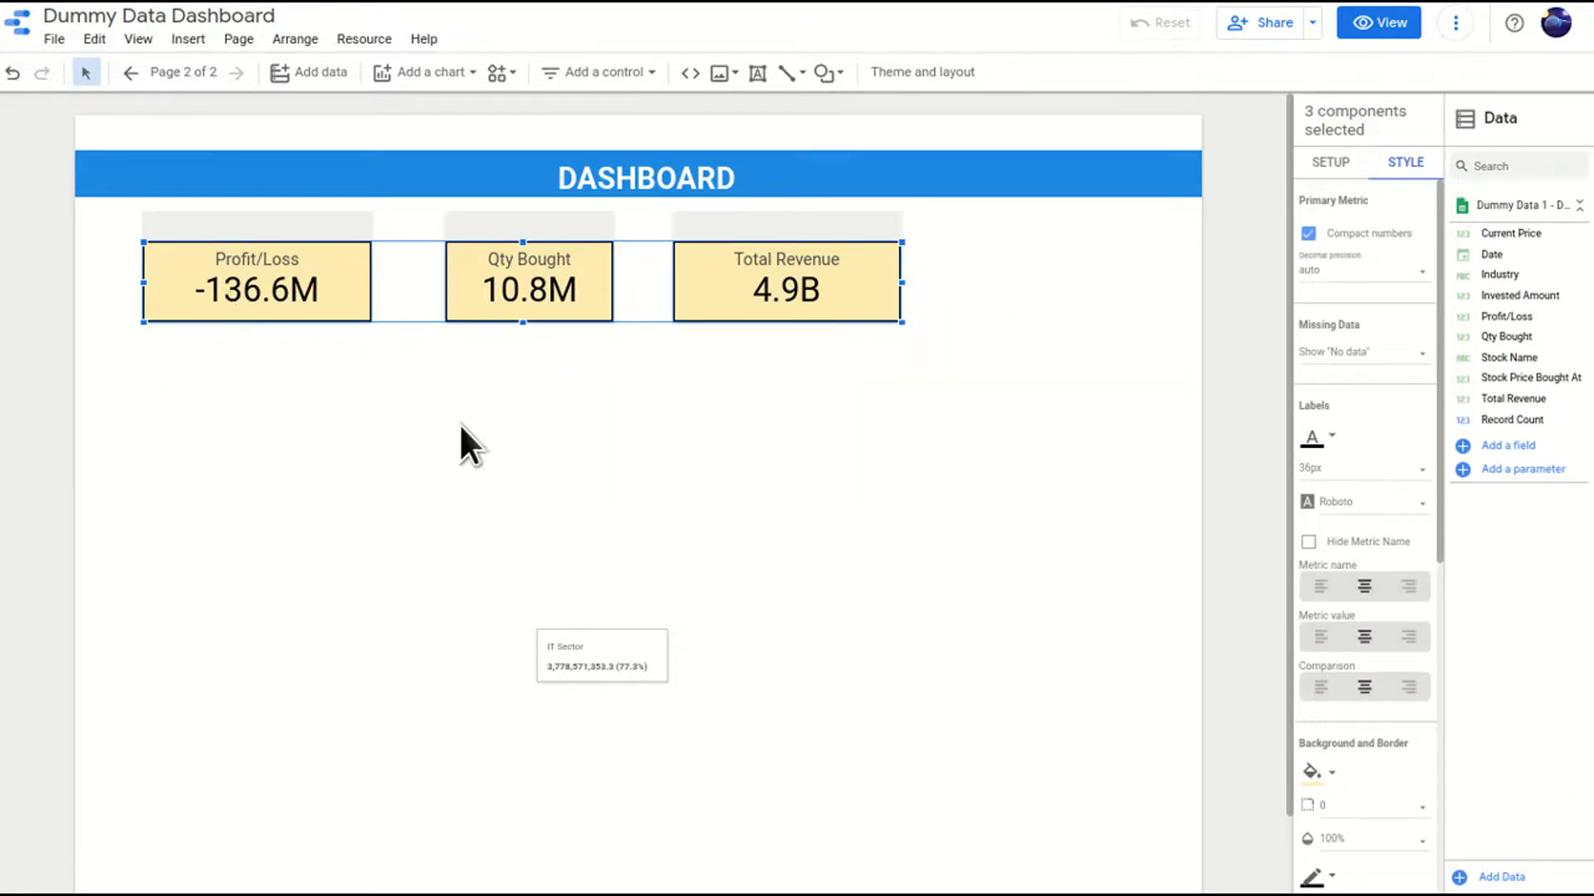
click(767, 437)
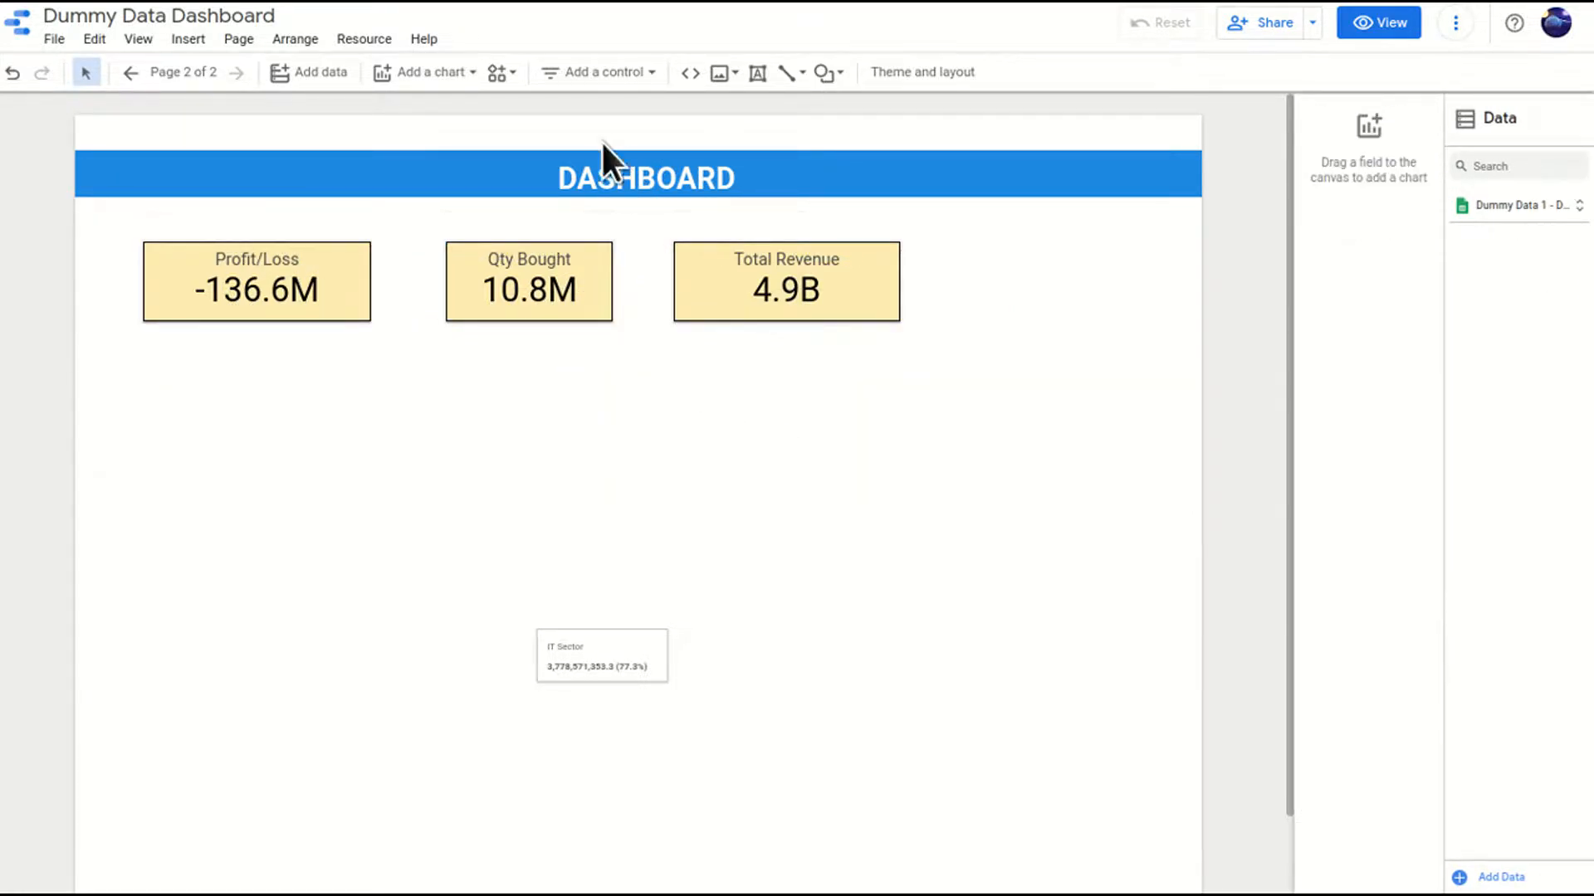
Add a drop-down list control below the Profit/Loss scorecard and narrow it slightly.
click(560, 79)
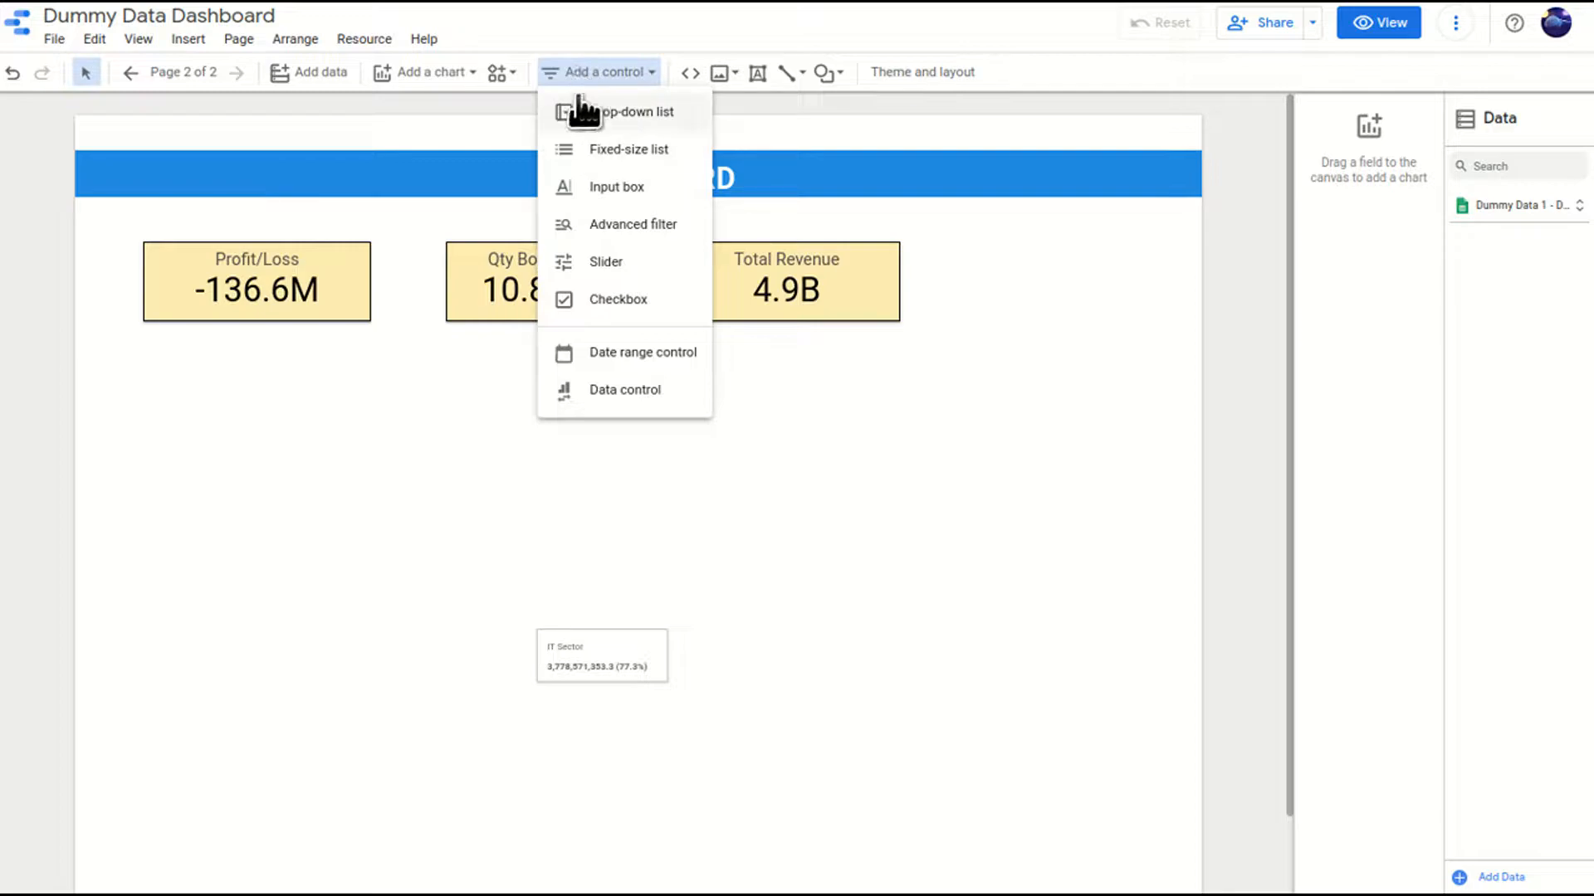
click(585, 70)
click(585, 70)
click(652, 117)
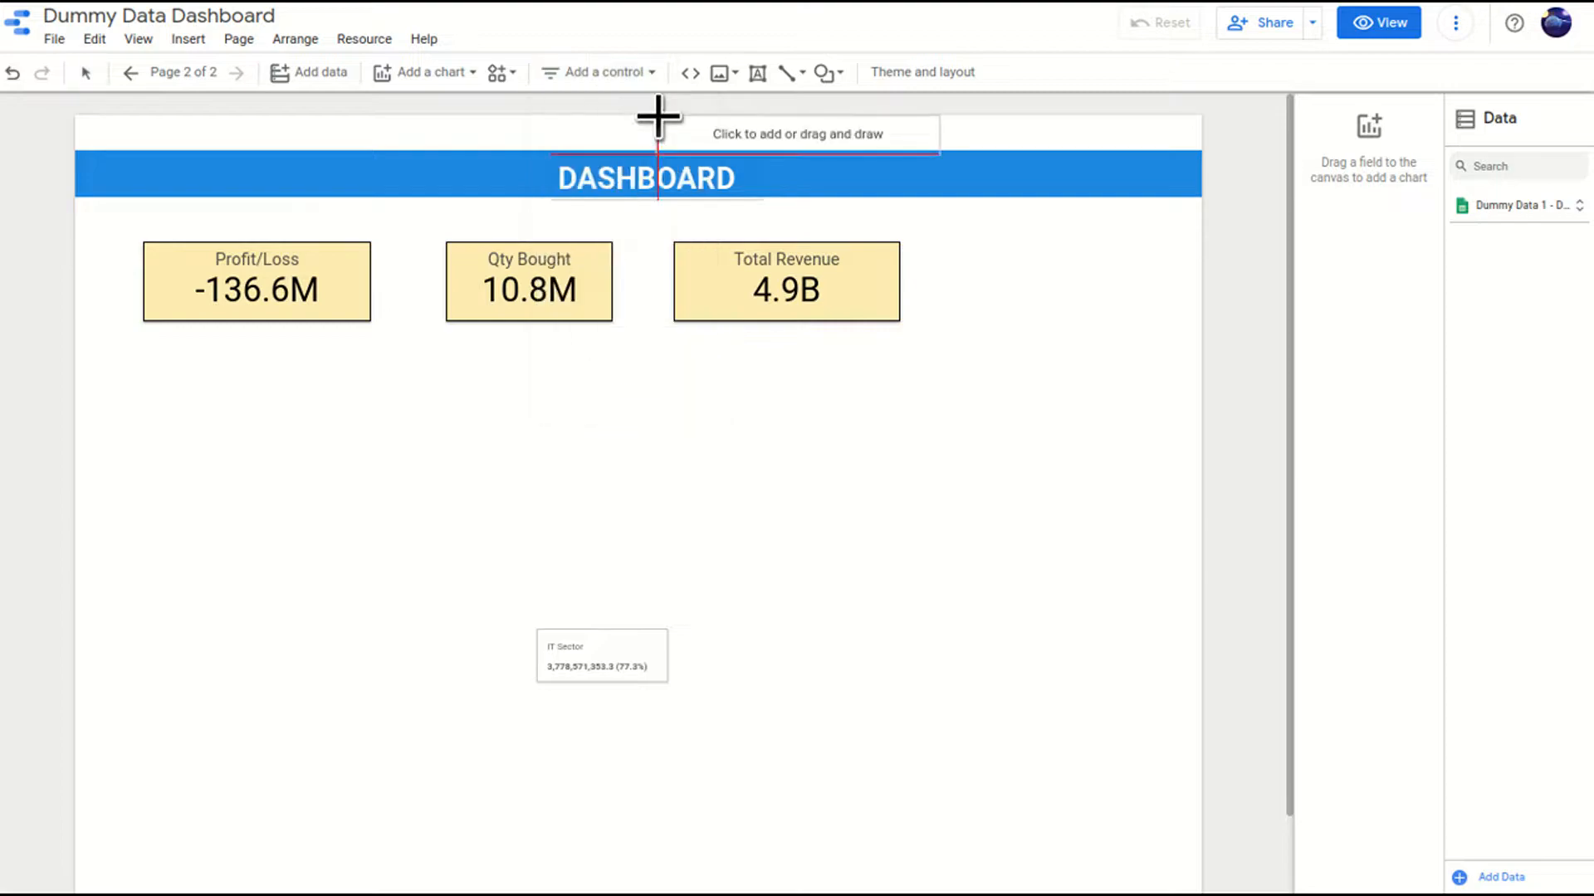
click(117, 374)
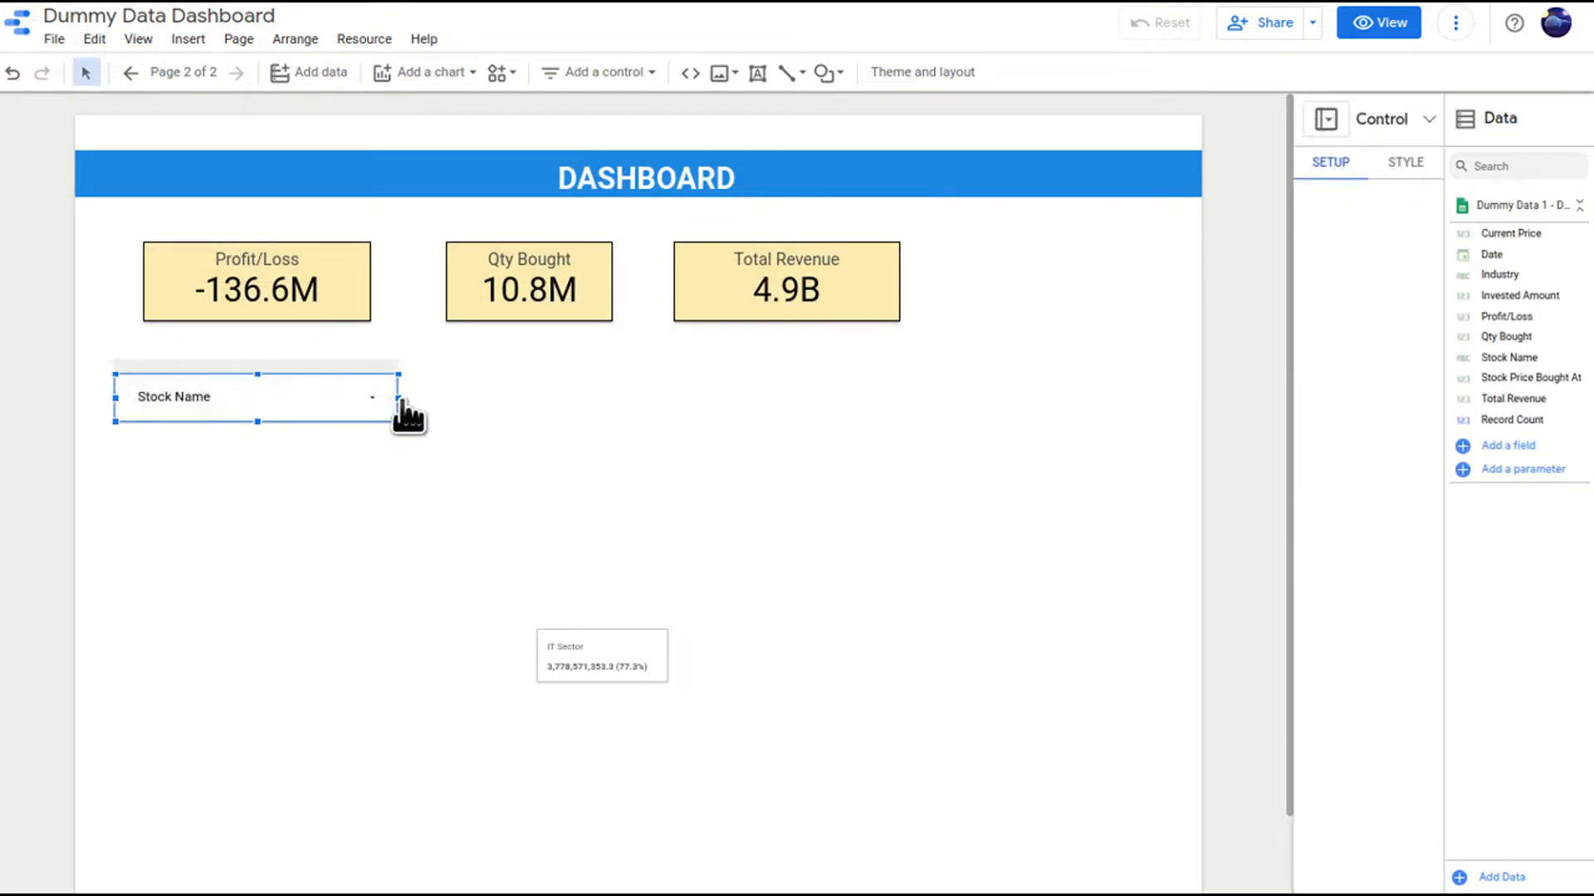
drag(400, 398, 367, 399)
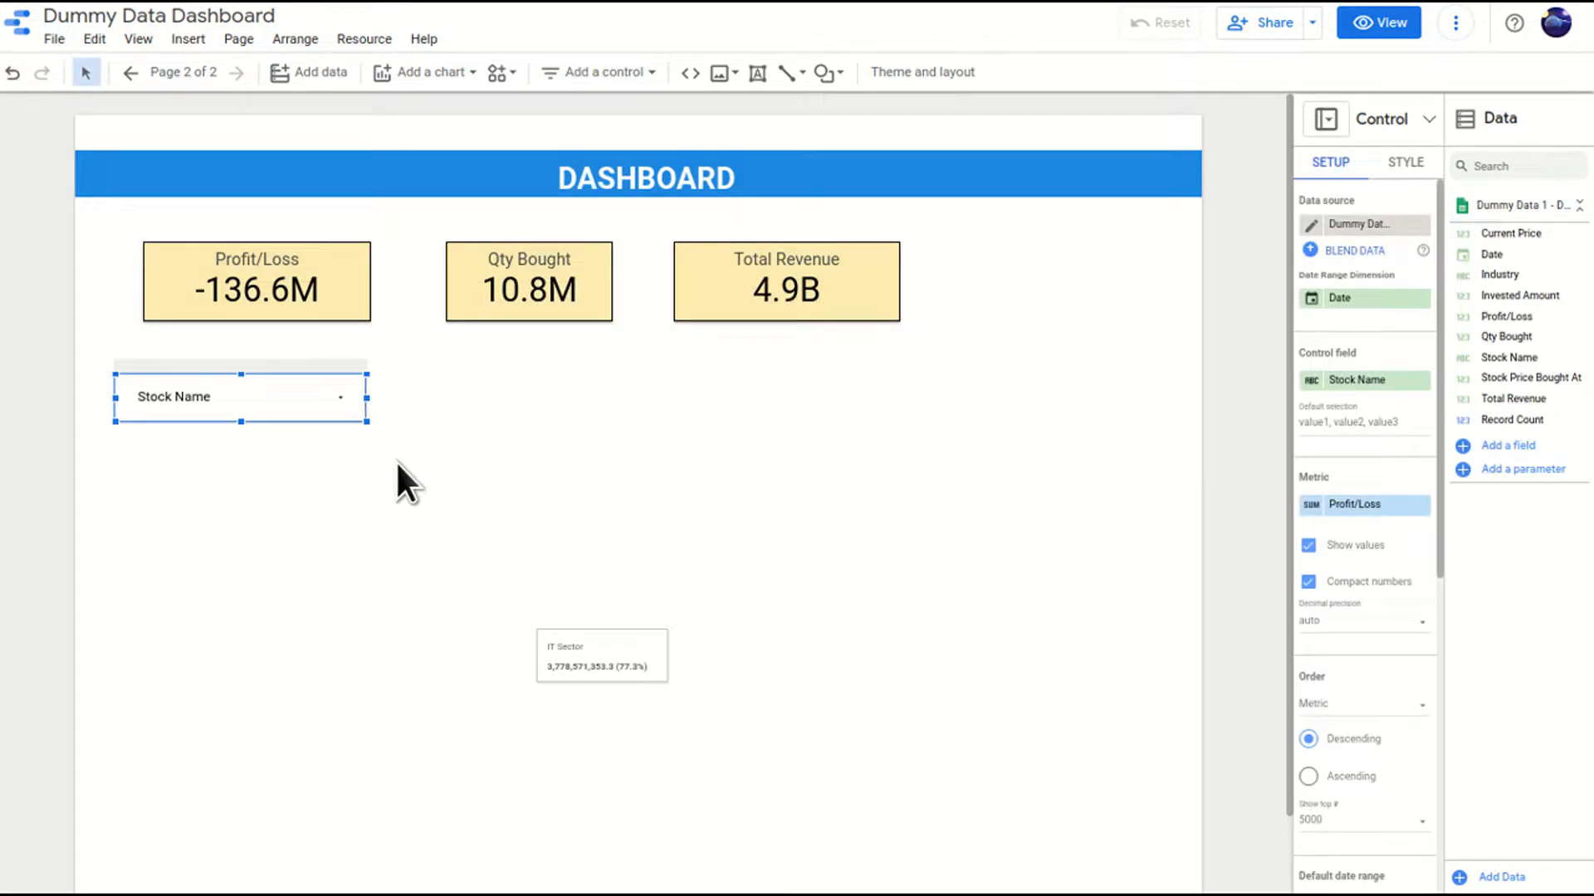
Preview the report in view mode and look through the stocks listed in the Stock Name drop-down filter.
click(1380, 32)
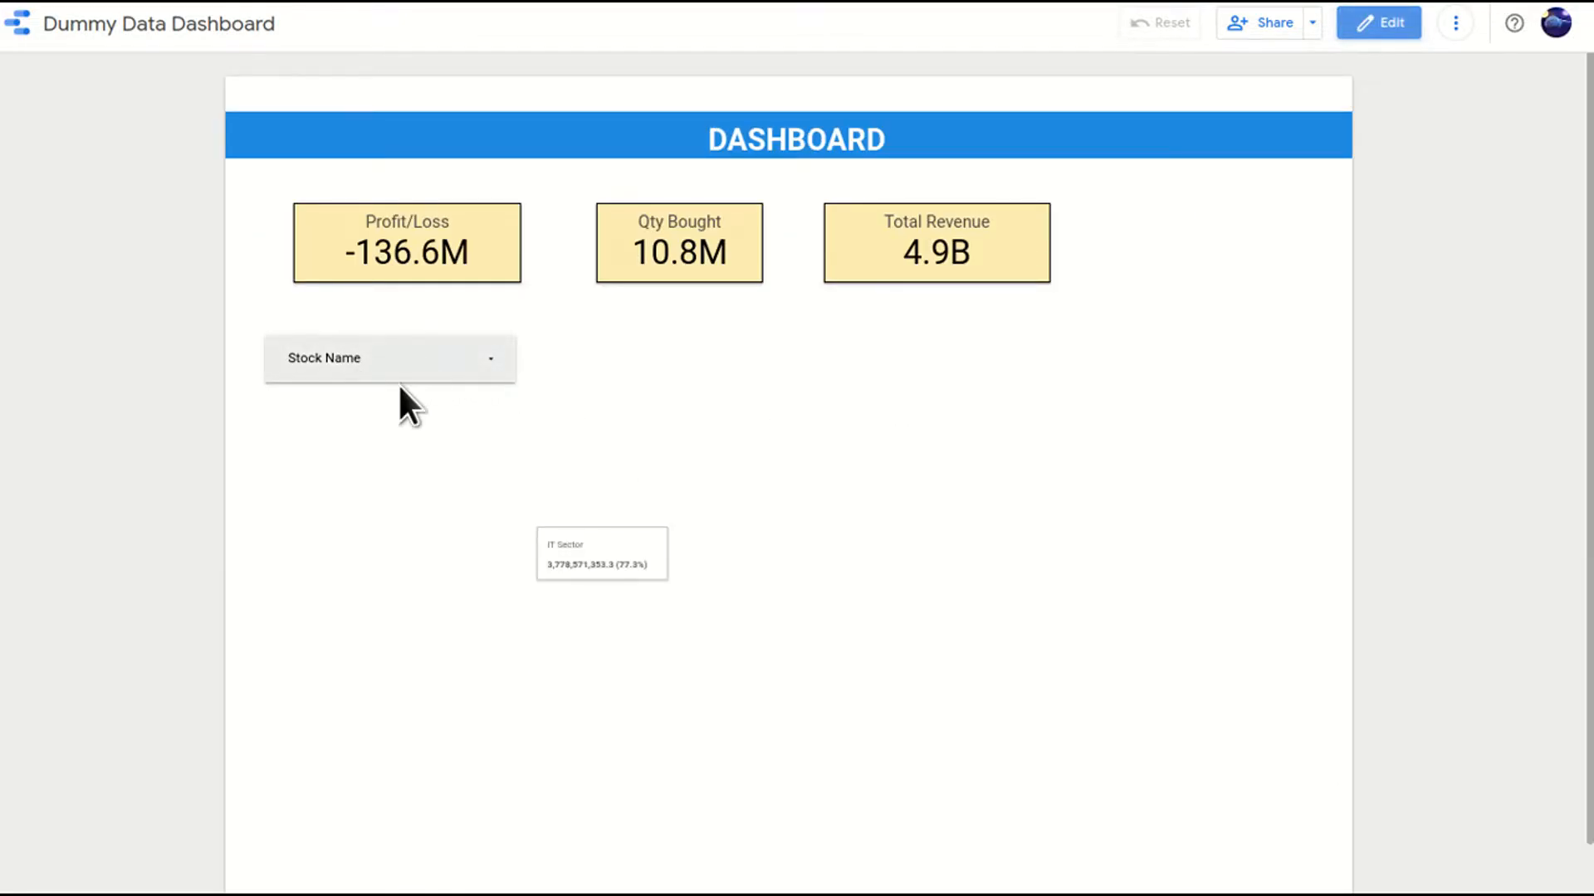
click(497, 366)
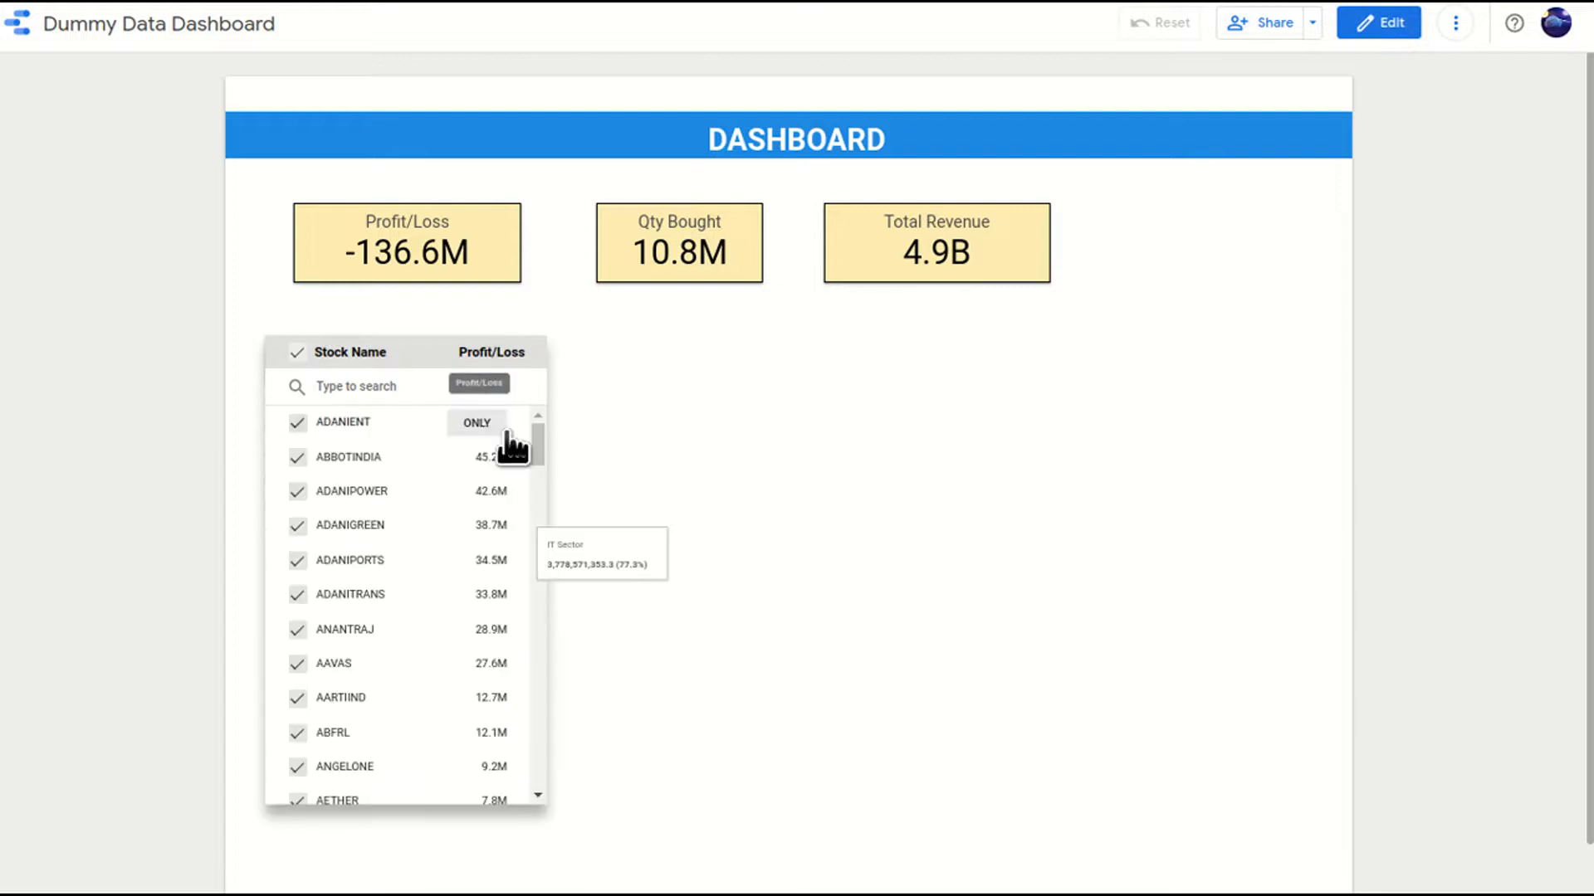
scroll(407, 555, down, 10)
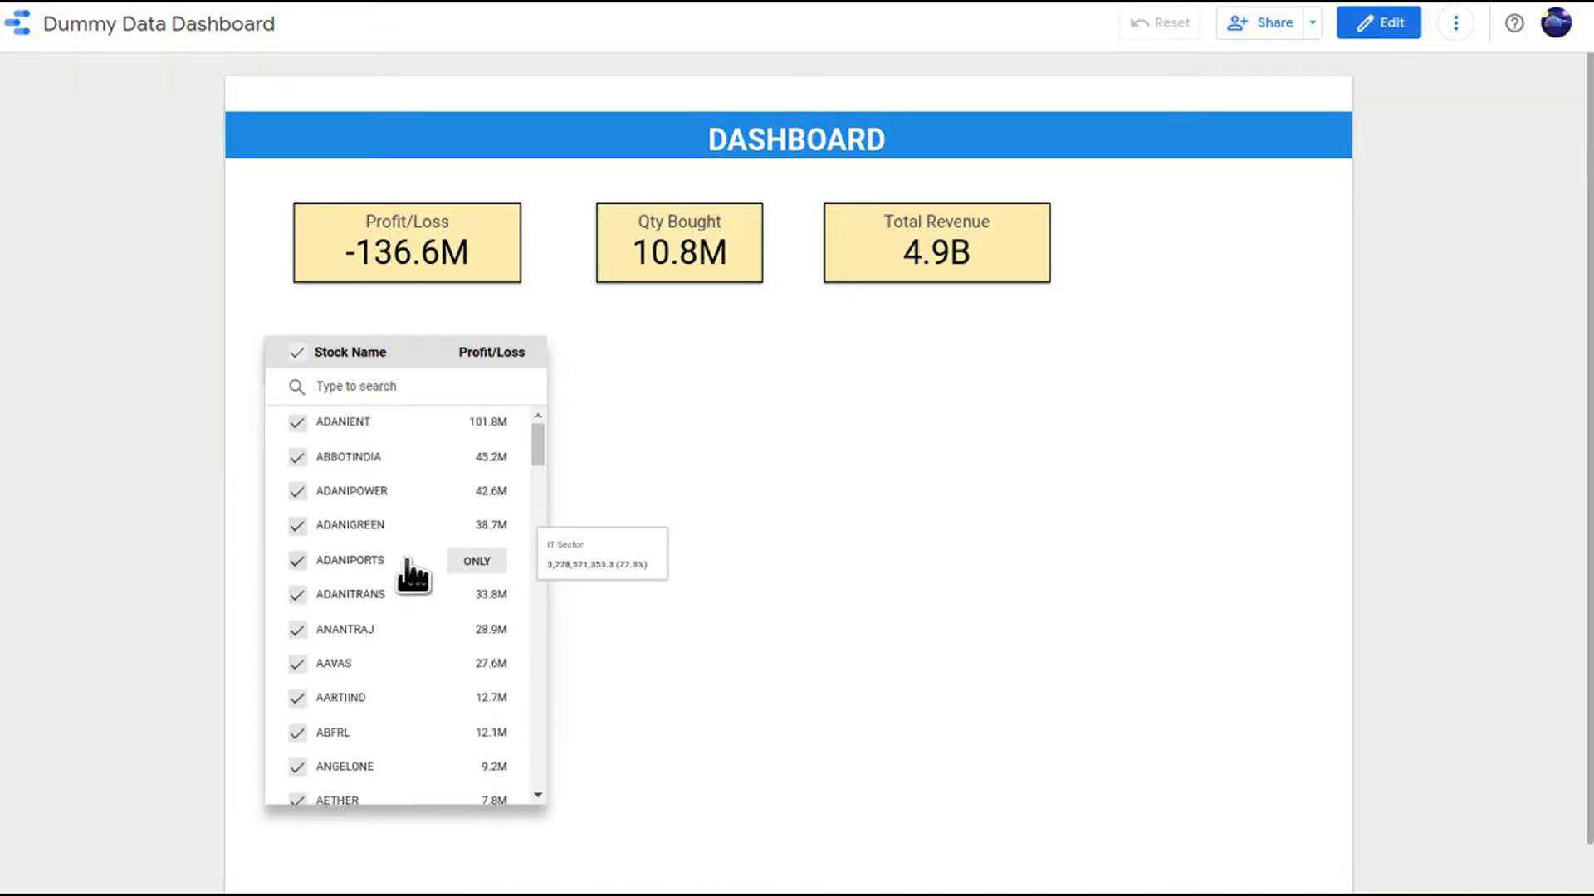
scroll(410, 552, down, 5)
click(854, 385)
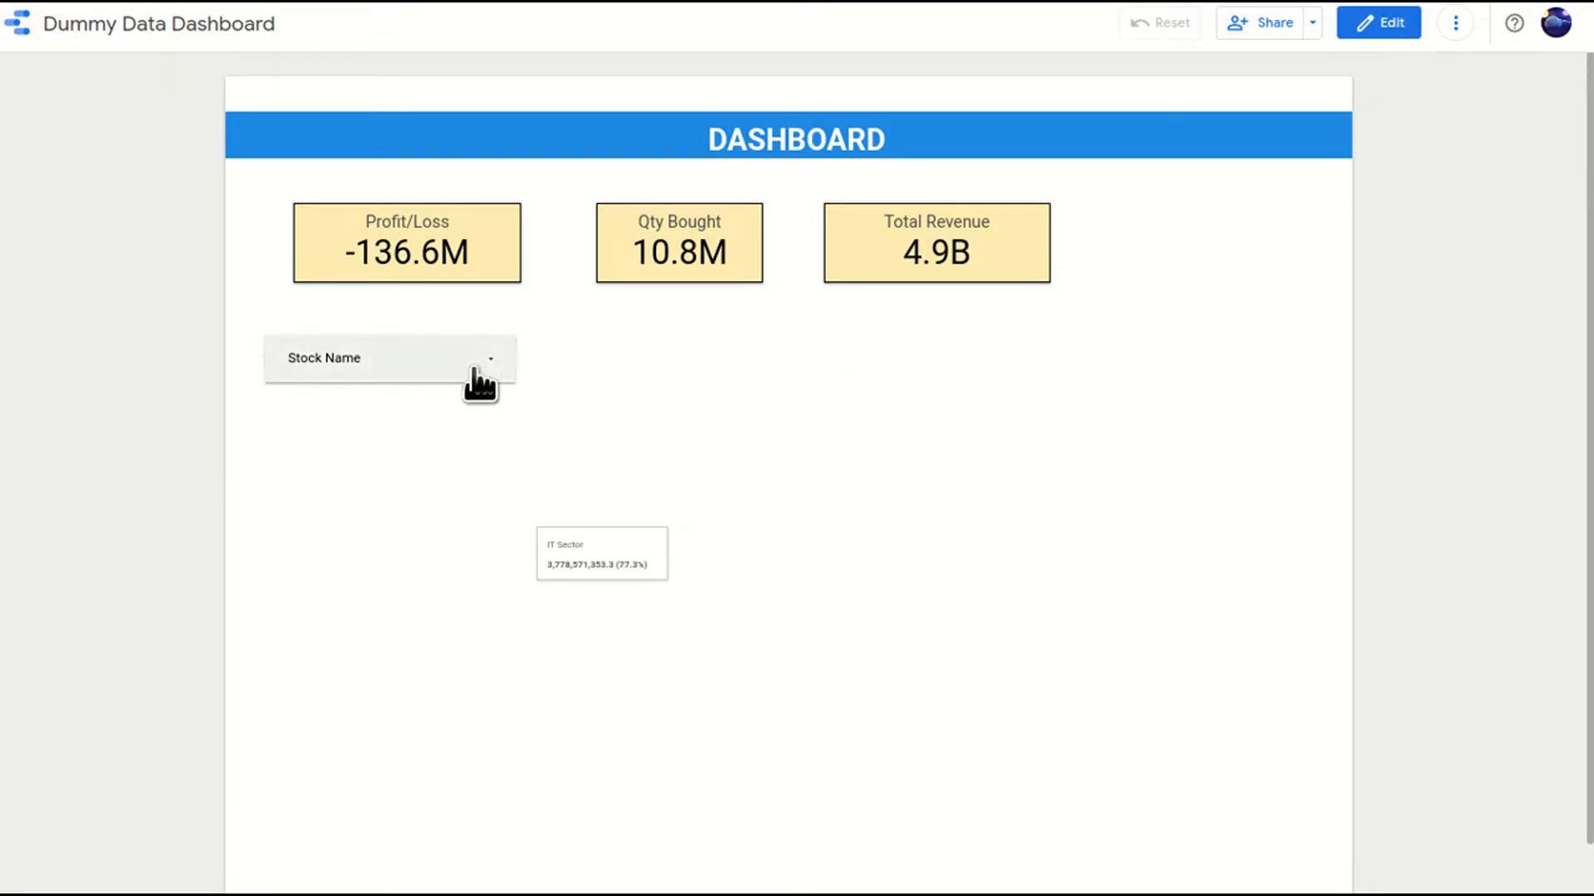
Return to edit mode, set the drop-down filter's control field to Industry and check its list of options.
click(1374, 28)
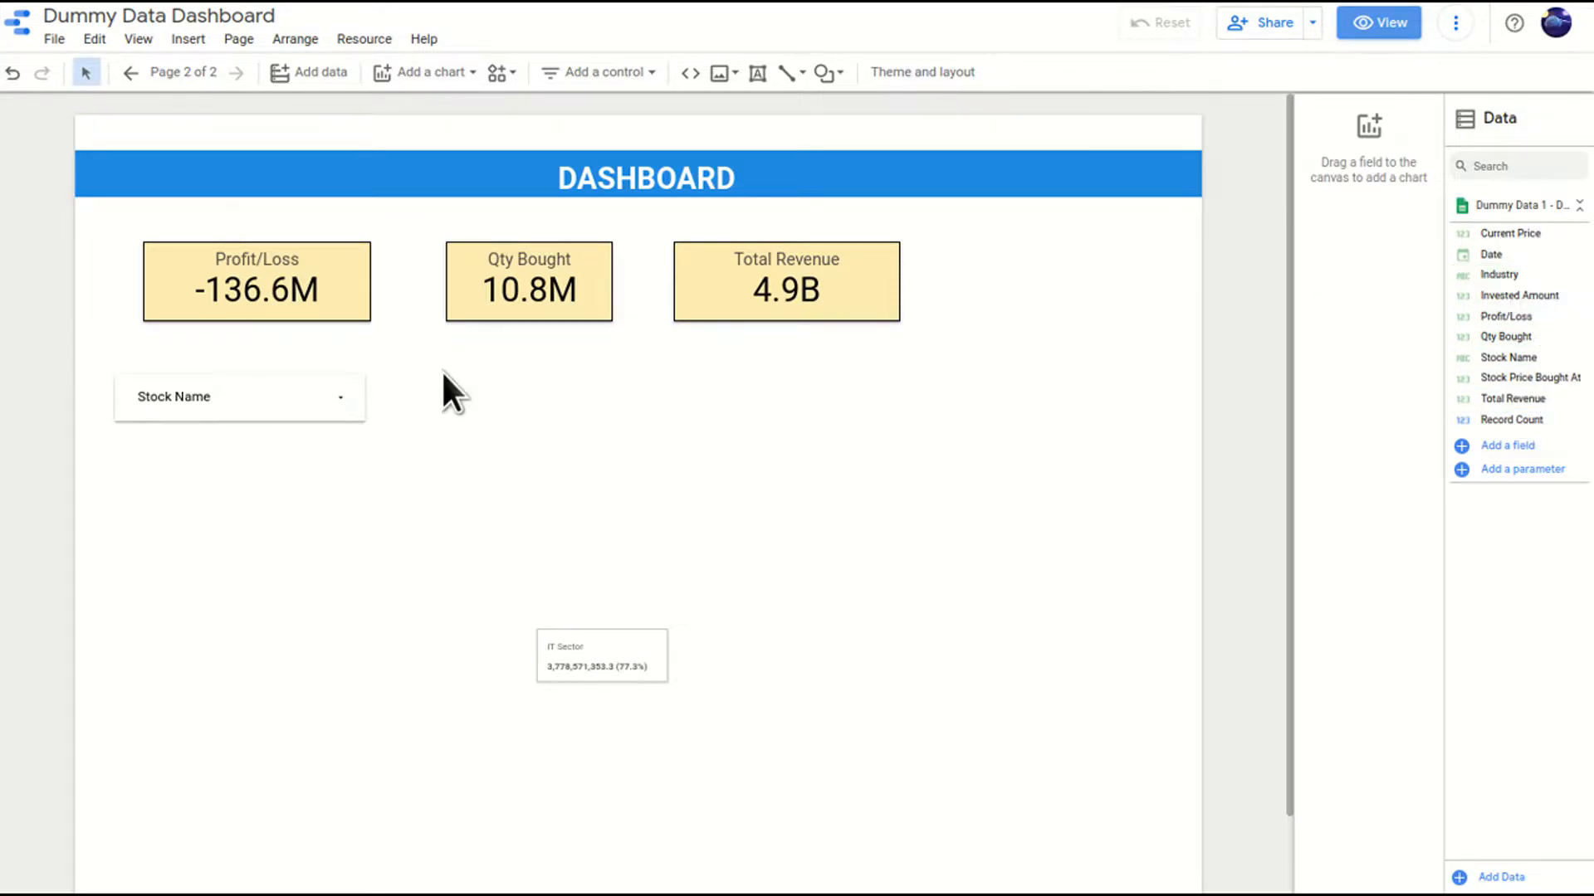
click(322, 369)
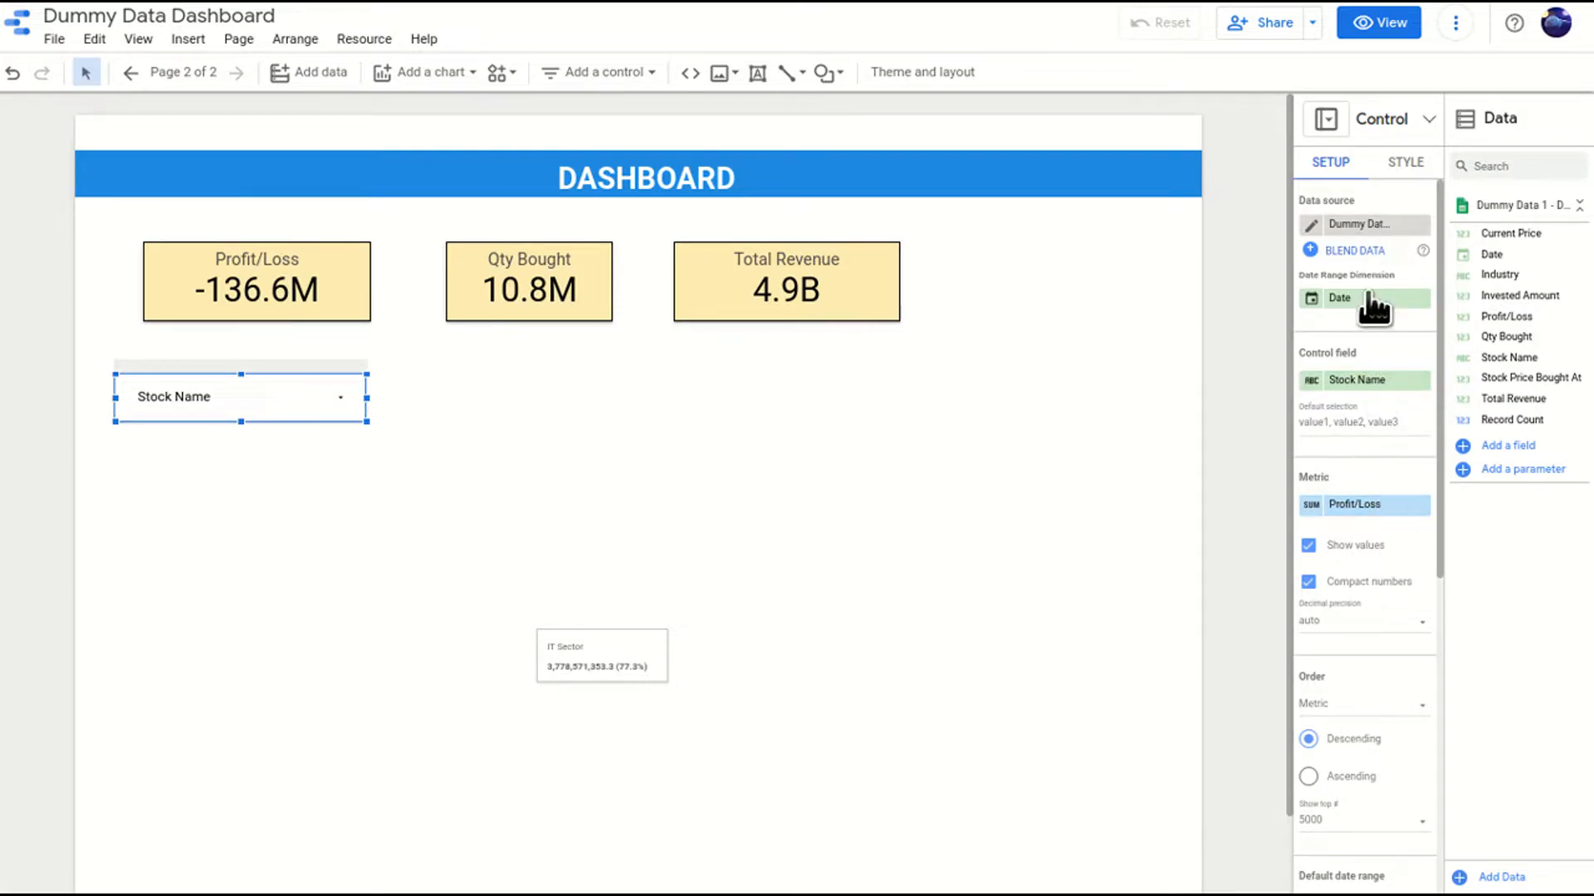
drag(1523, 281, 1385, 383)
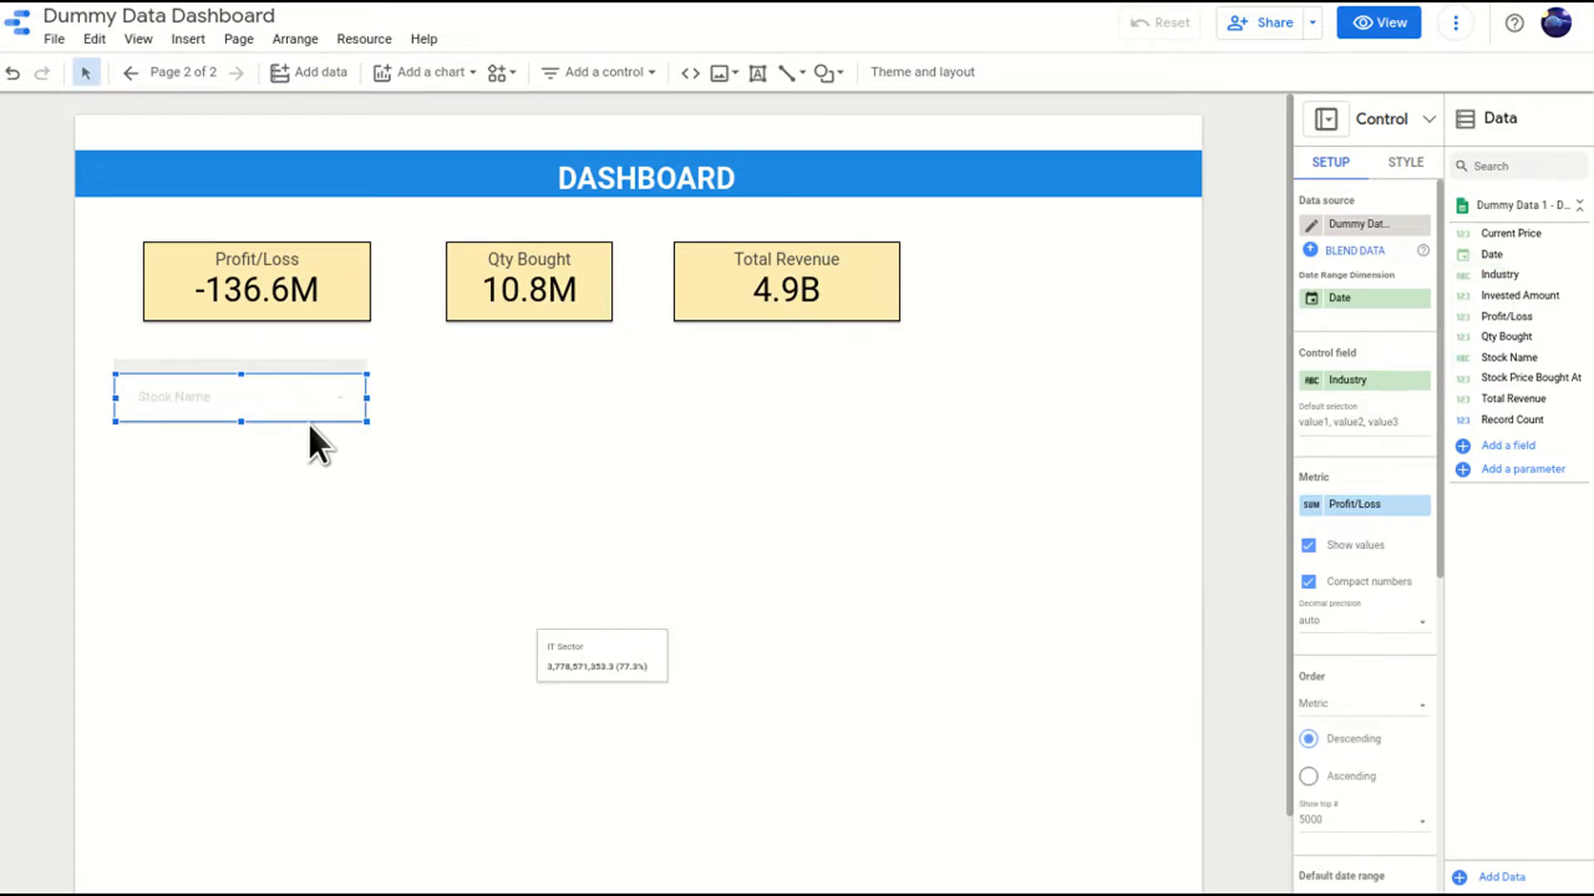
click(344, 397)
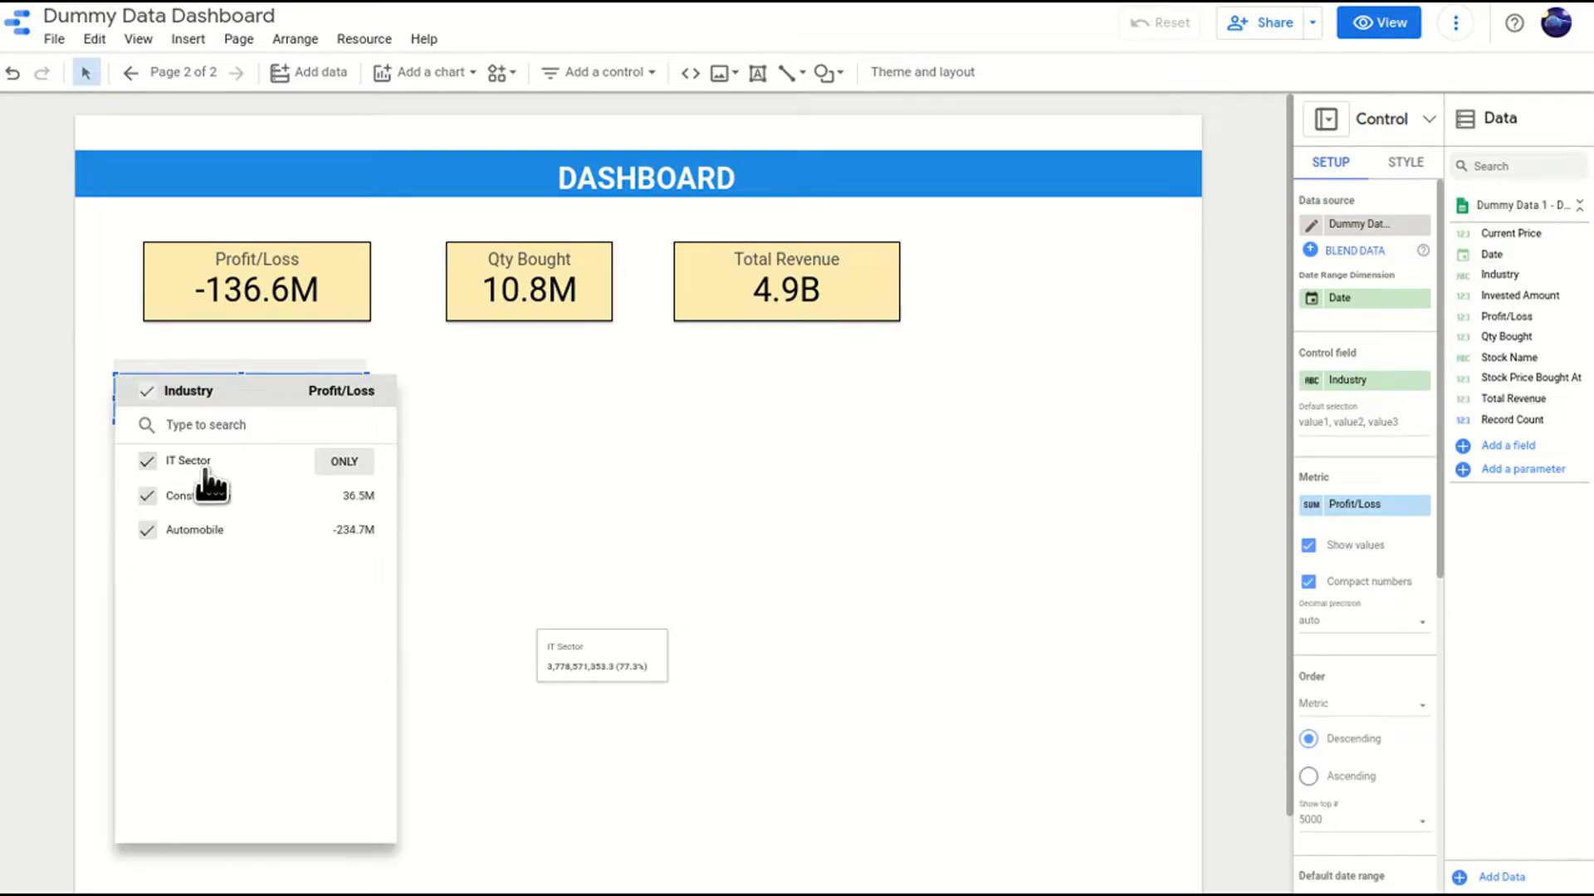
click(604, 444)
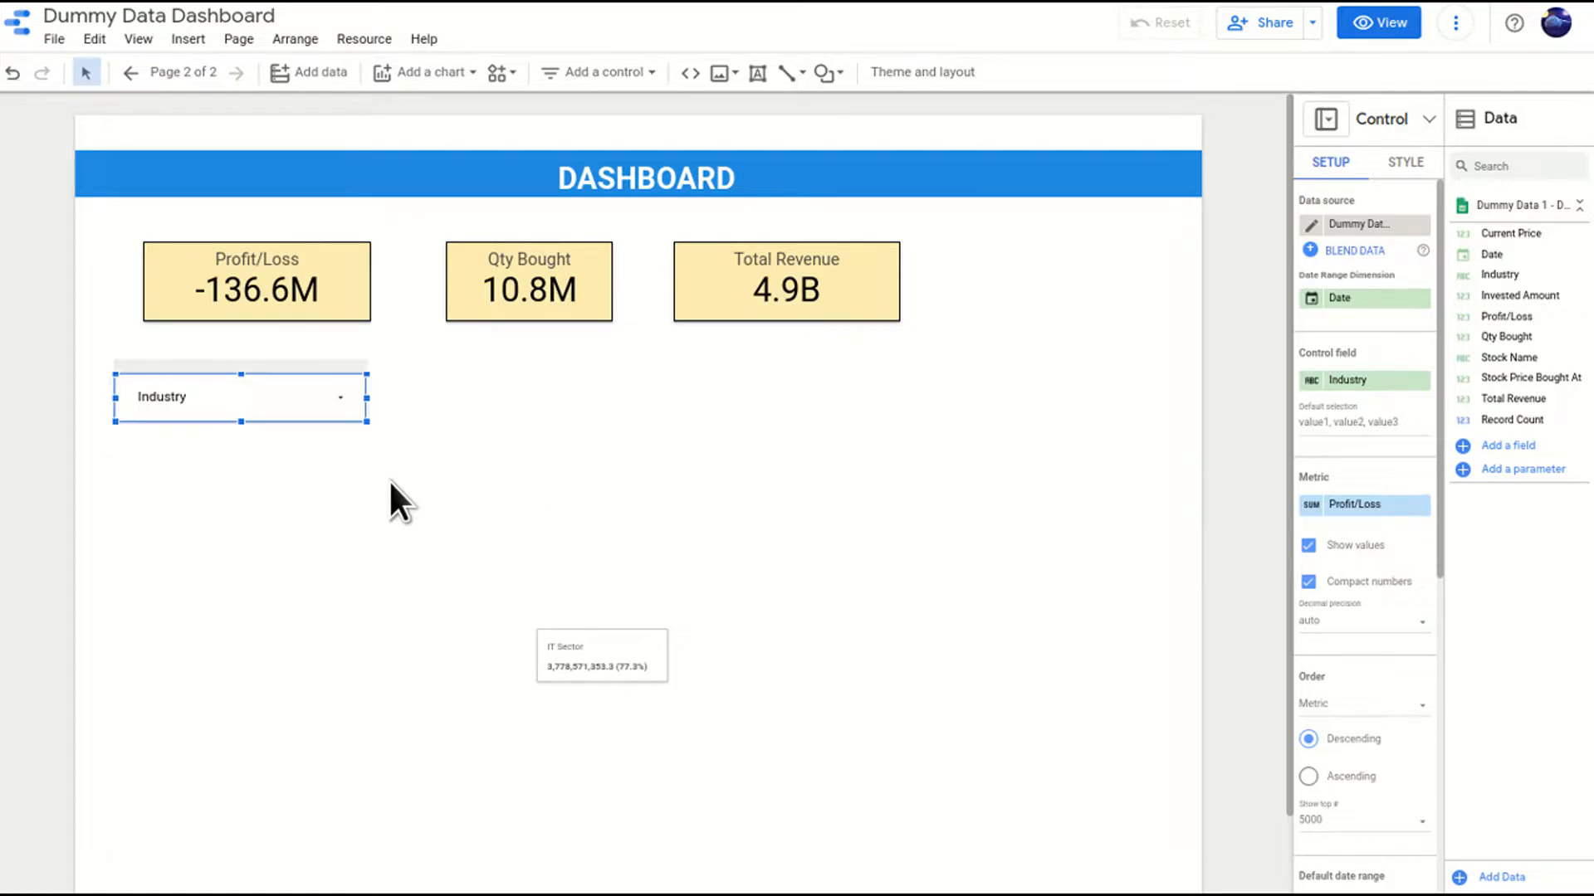
Group the three scorecards together with the Industry drop-down filter.
drag(532, 453, 104, 359)
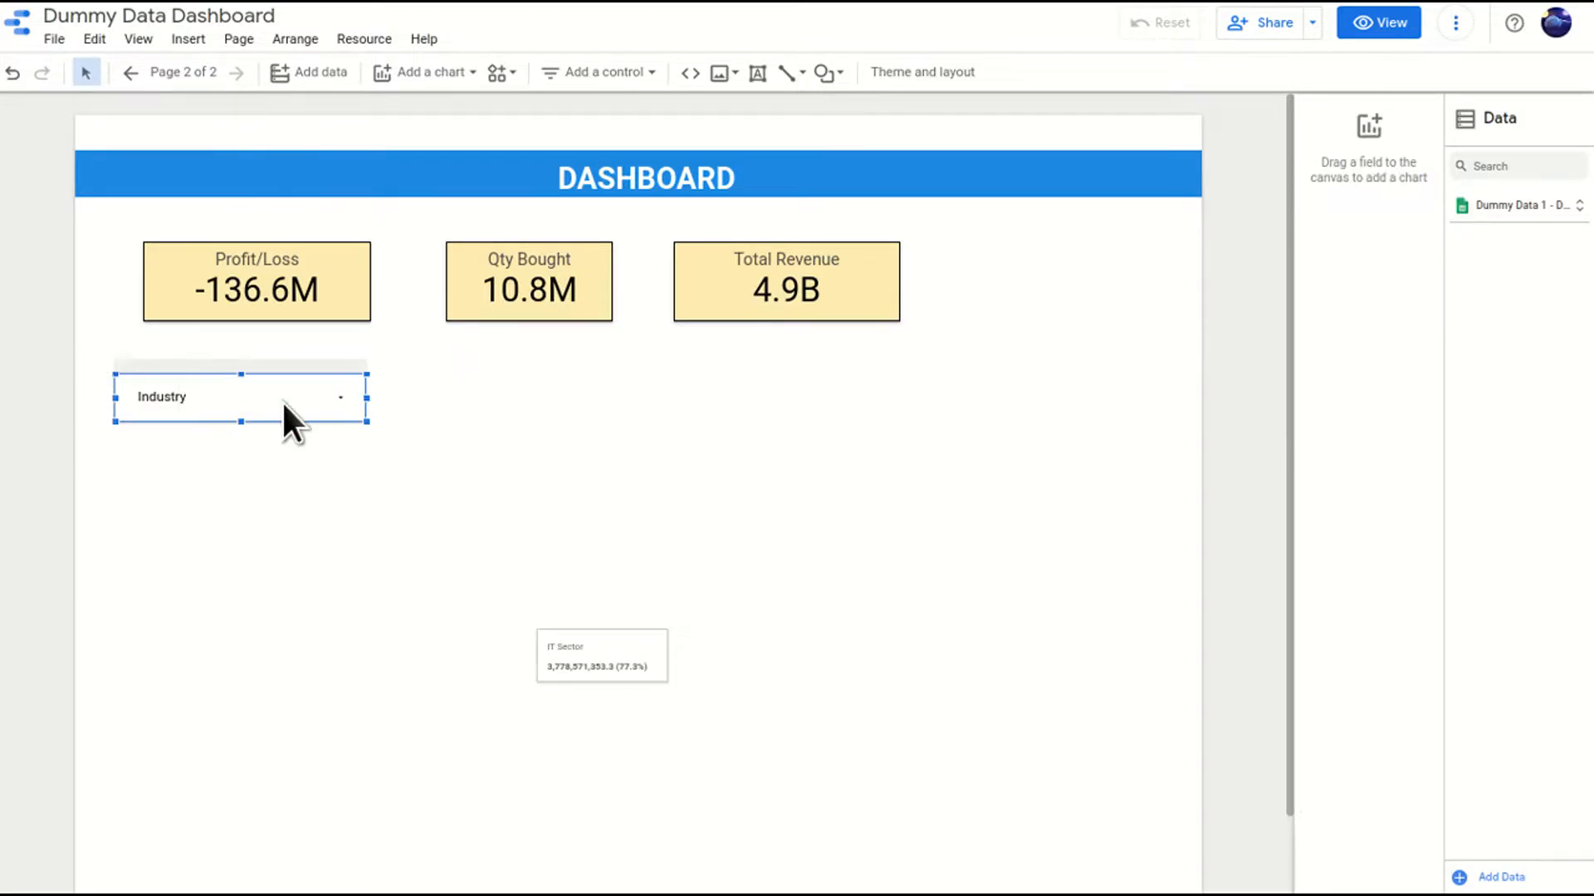
drag(1042, 330, 171, 235)
click(359, 338)
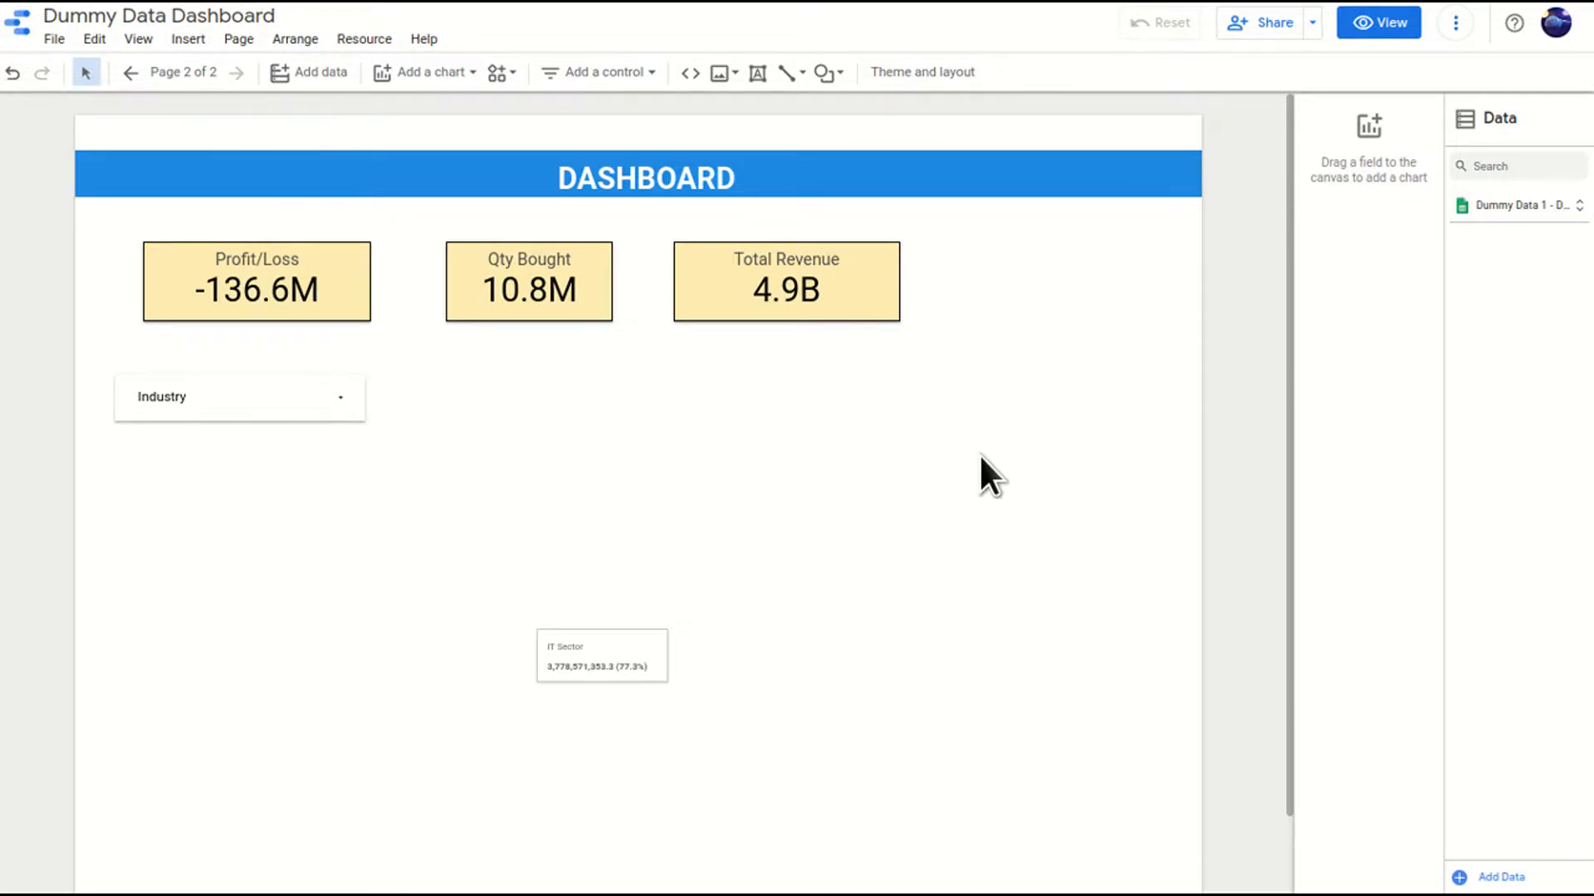
drag(980, 453, 113, 228)
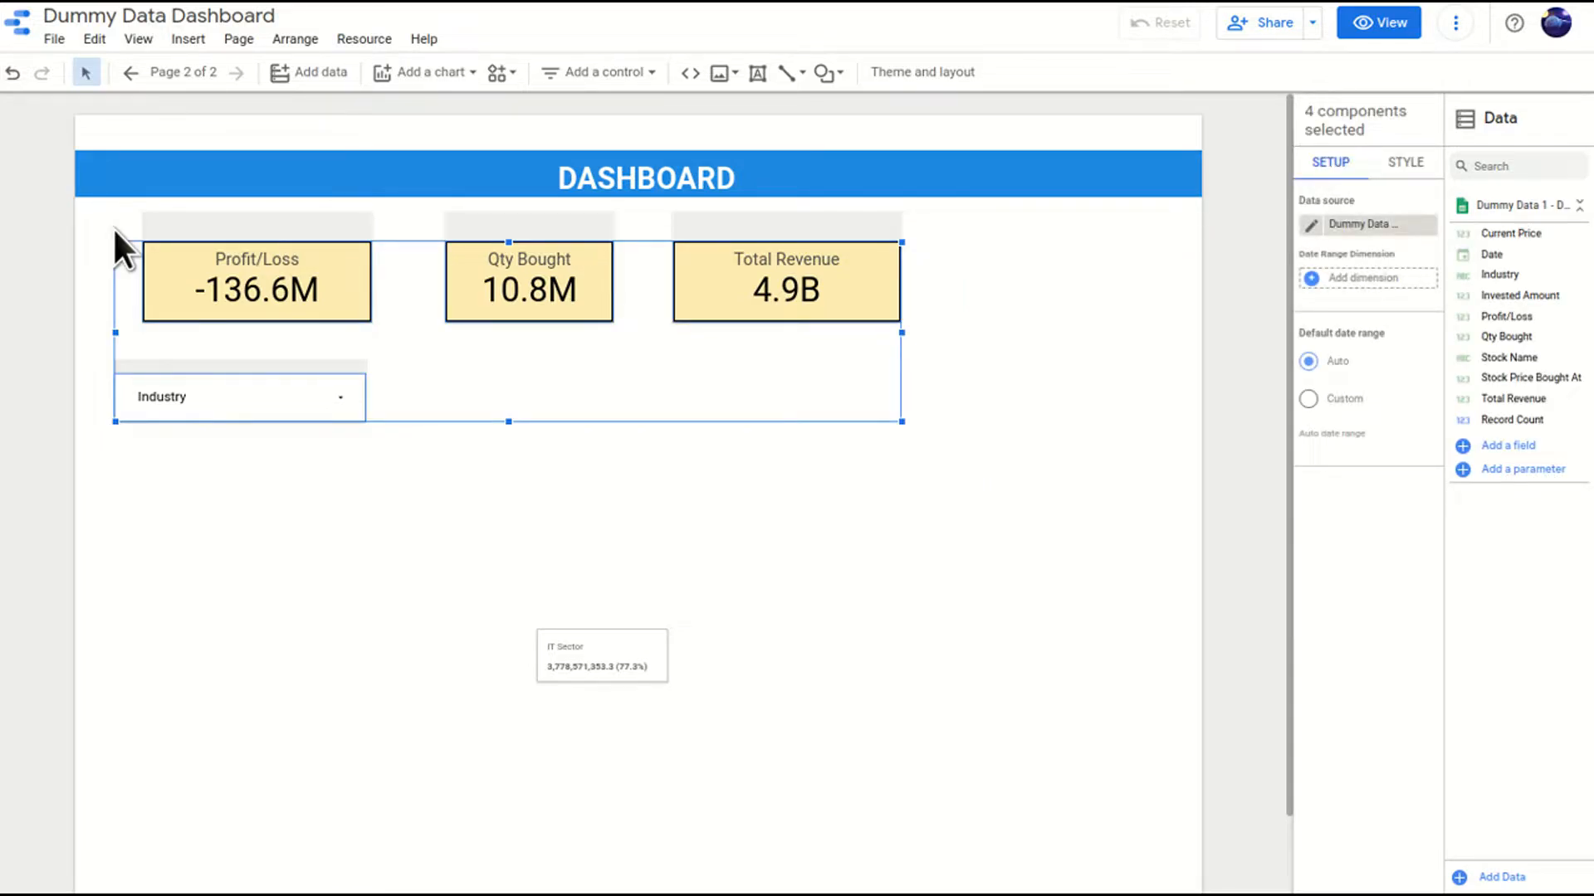
right_click(330, 267)
mouse_move(336, 267)
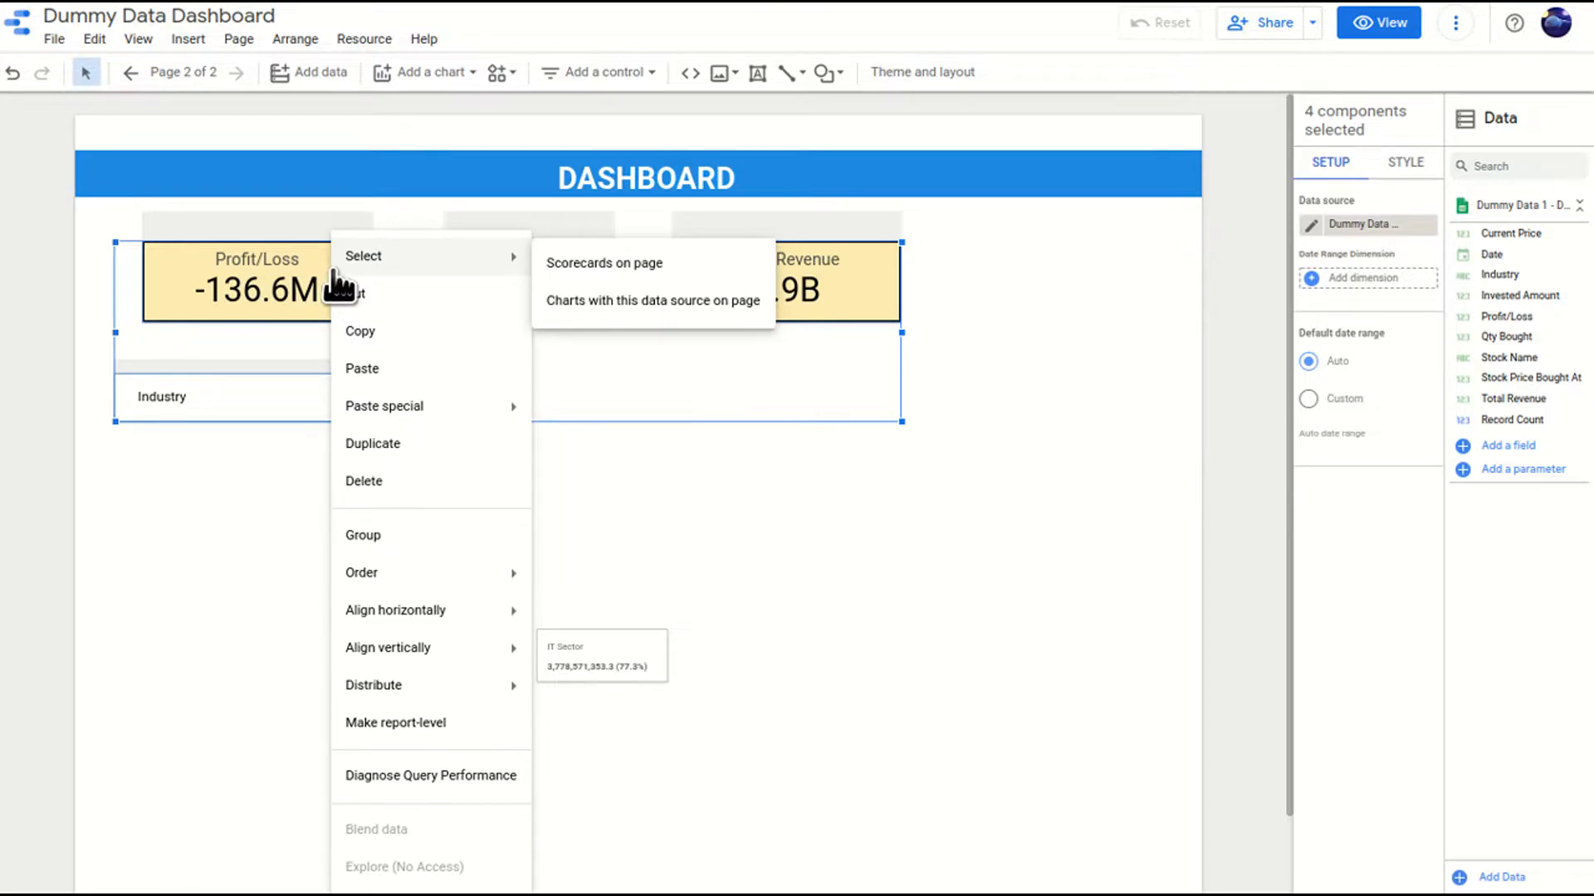
click(422, 535)
click(421, 528)
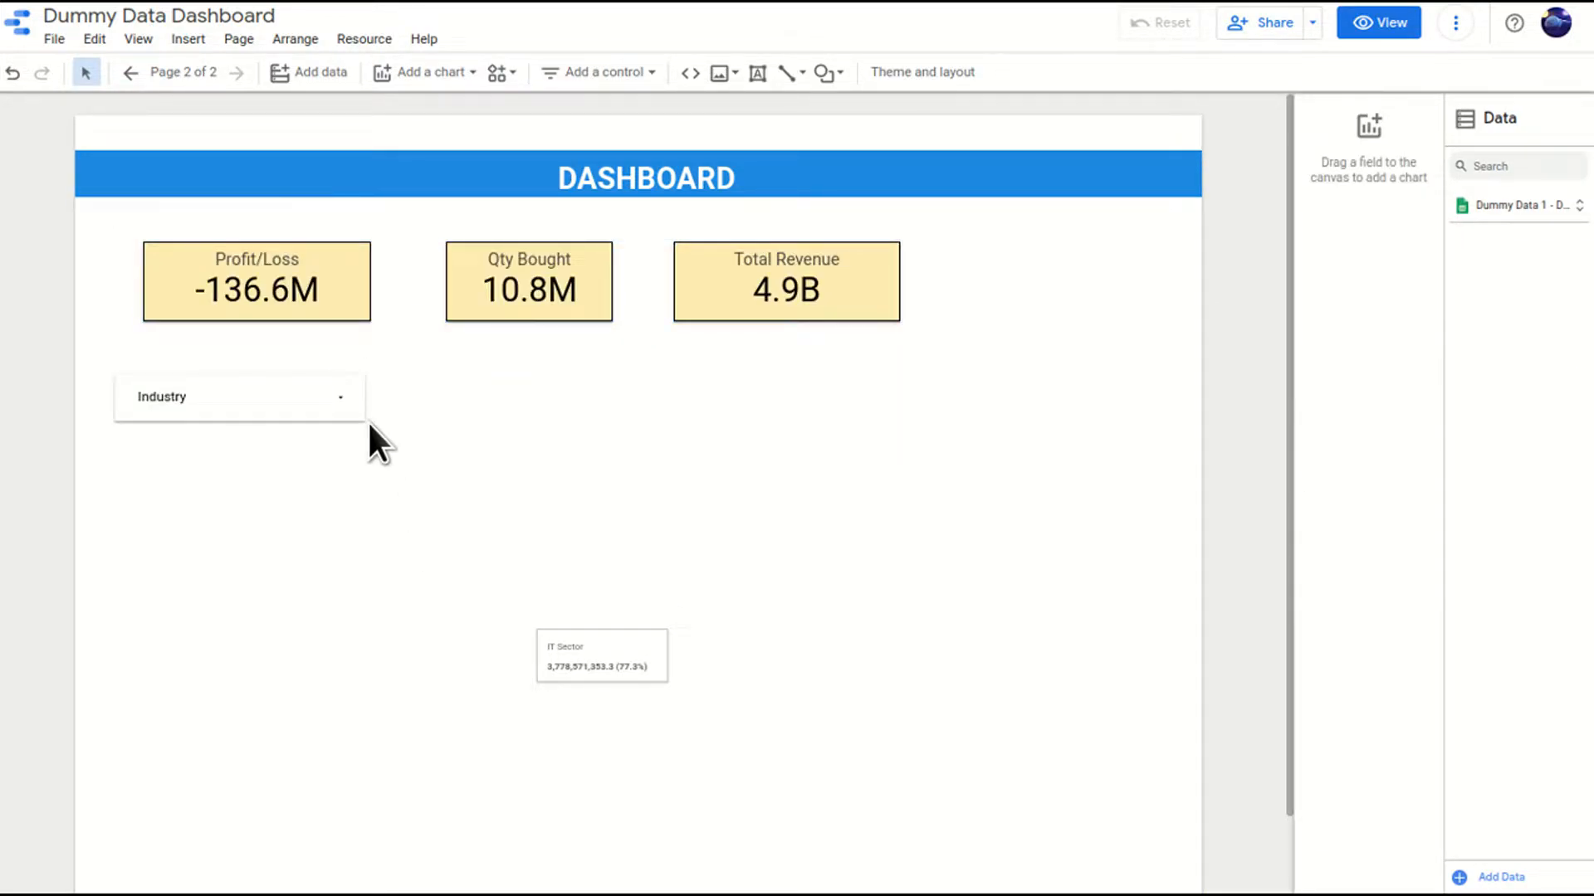
Preview the report and test the Industry filter with only Construction, IT Sector, Automobile and IT Sector again, and return to editing.
click(1374, 50)
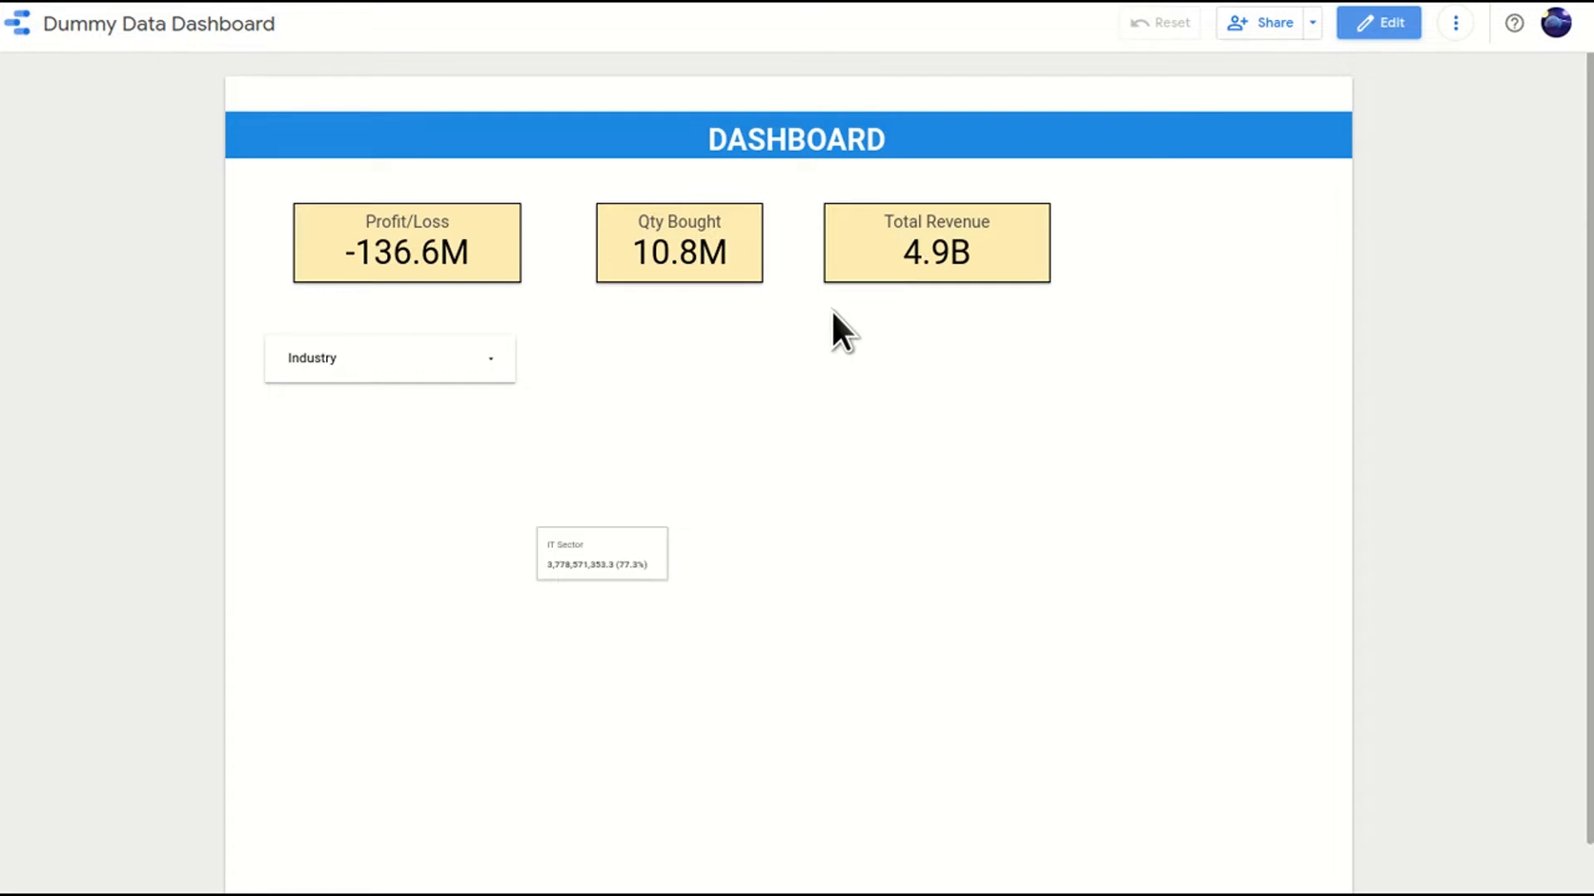
click(485, 363)
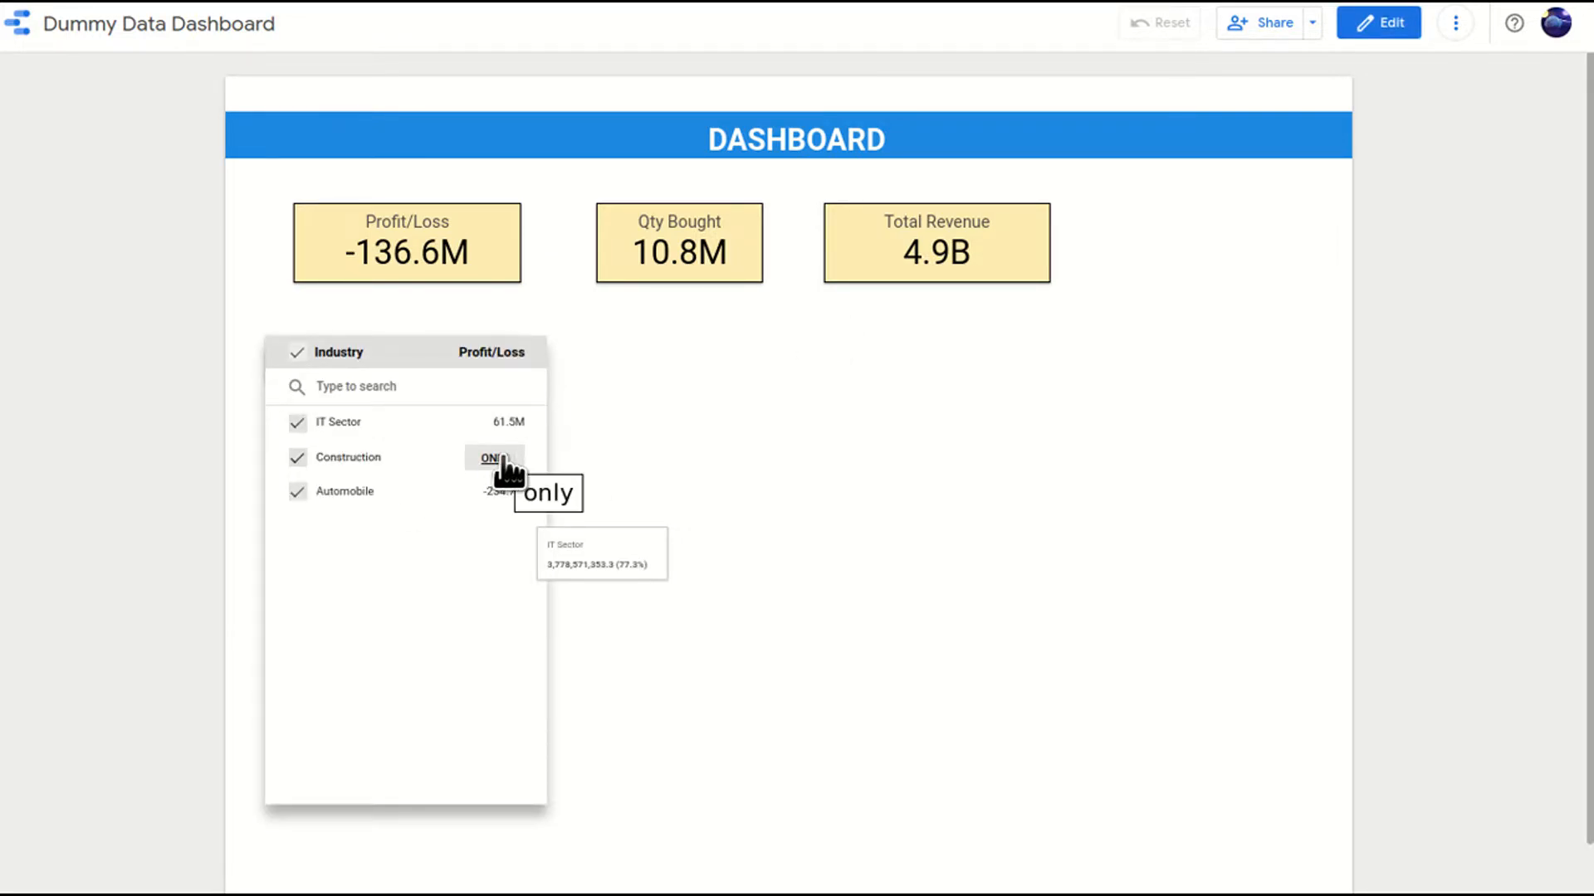
click(495, 458)
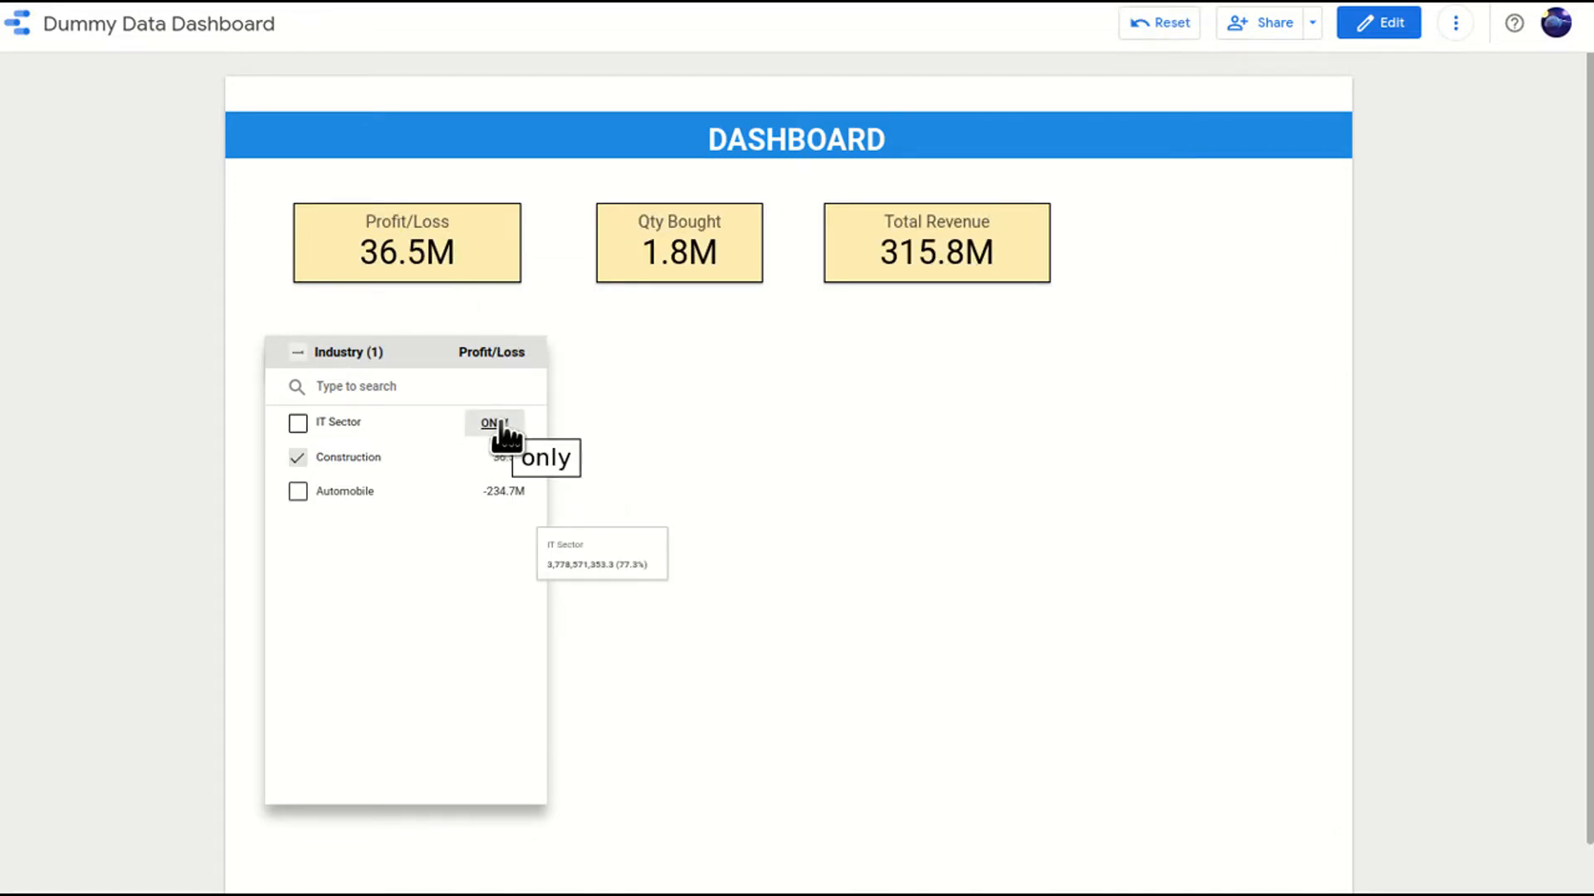
click(501, 425)
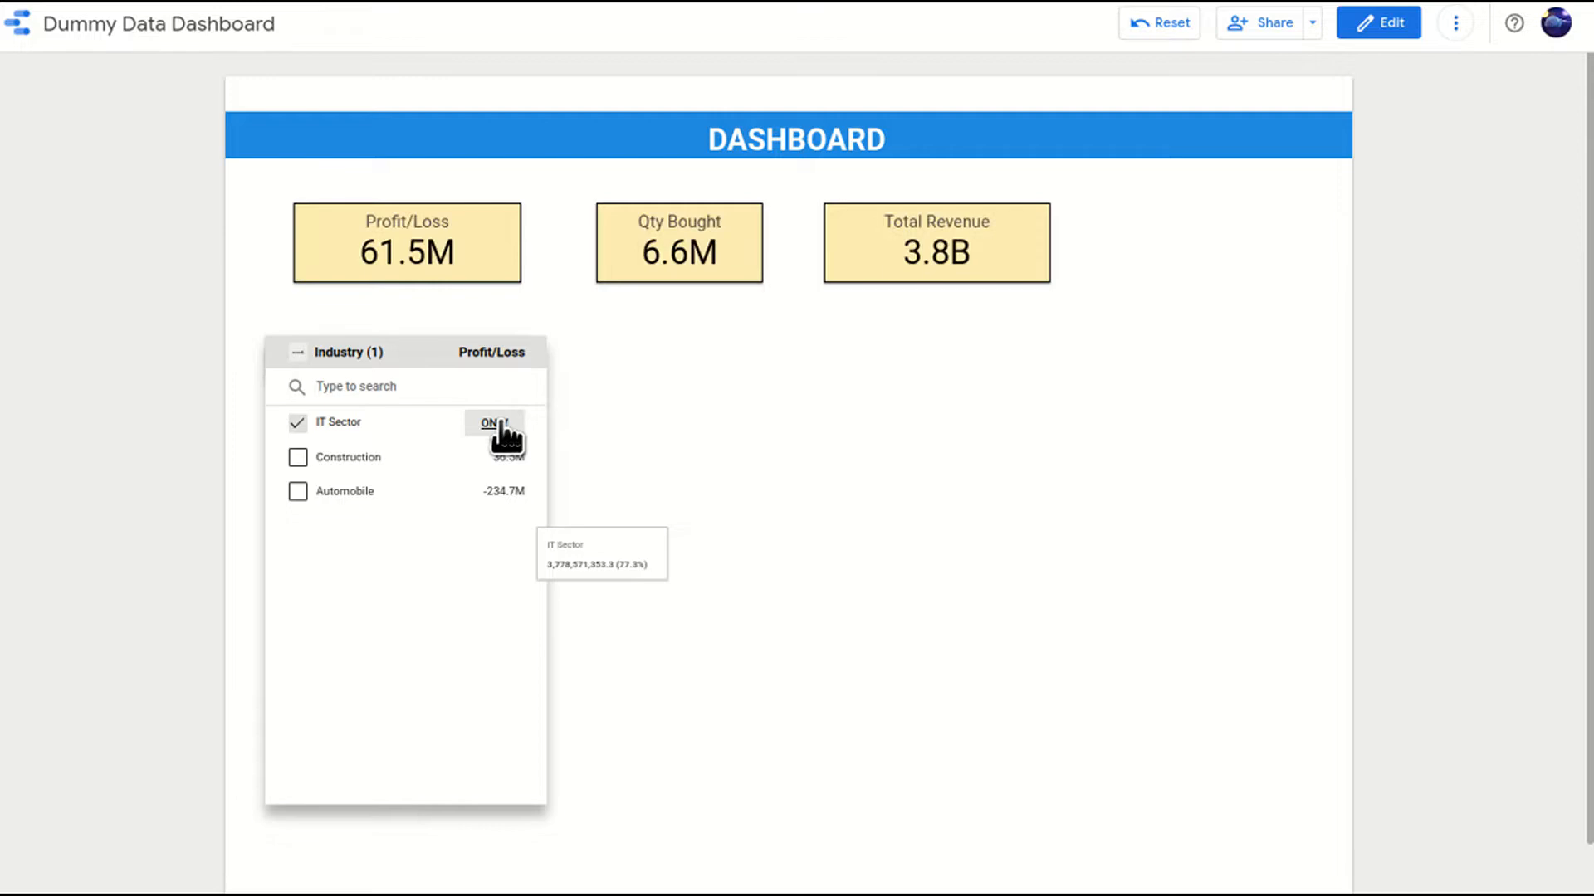
click(504, 497)
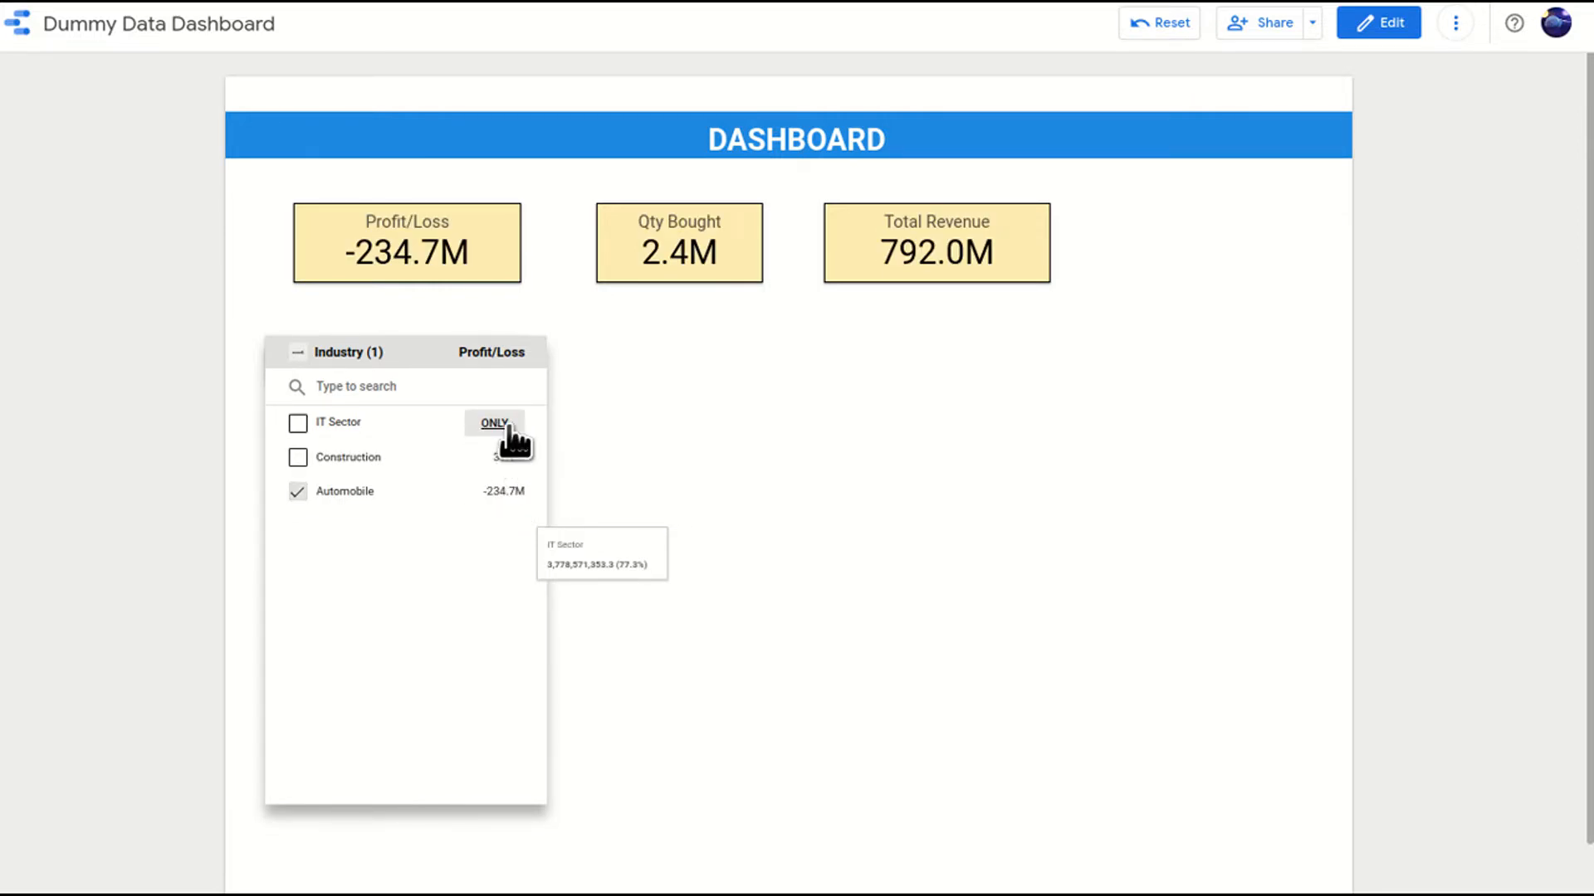
click(501, 424)
click(895, 407)
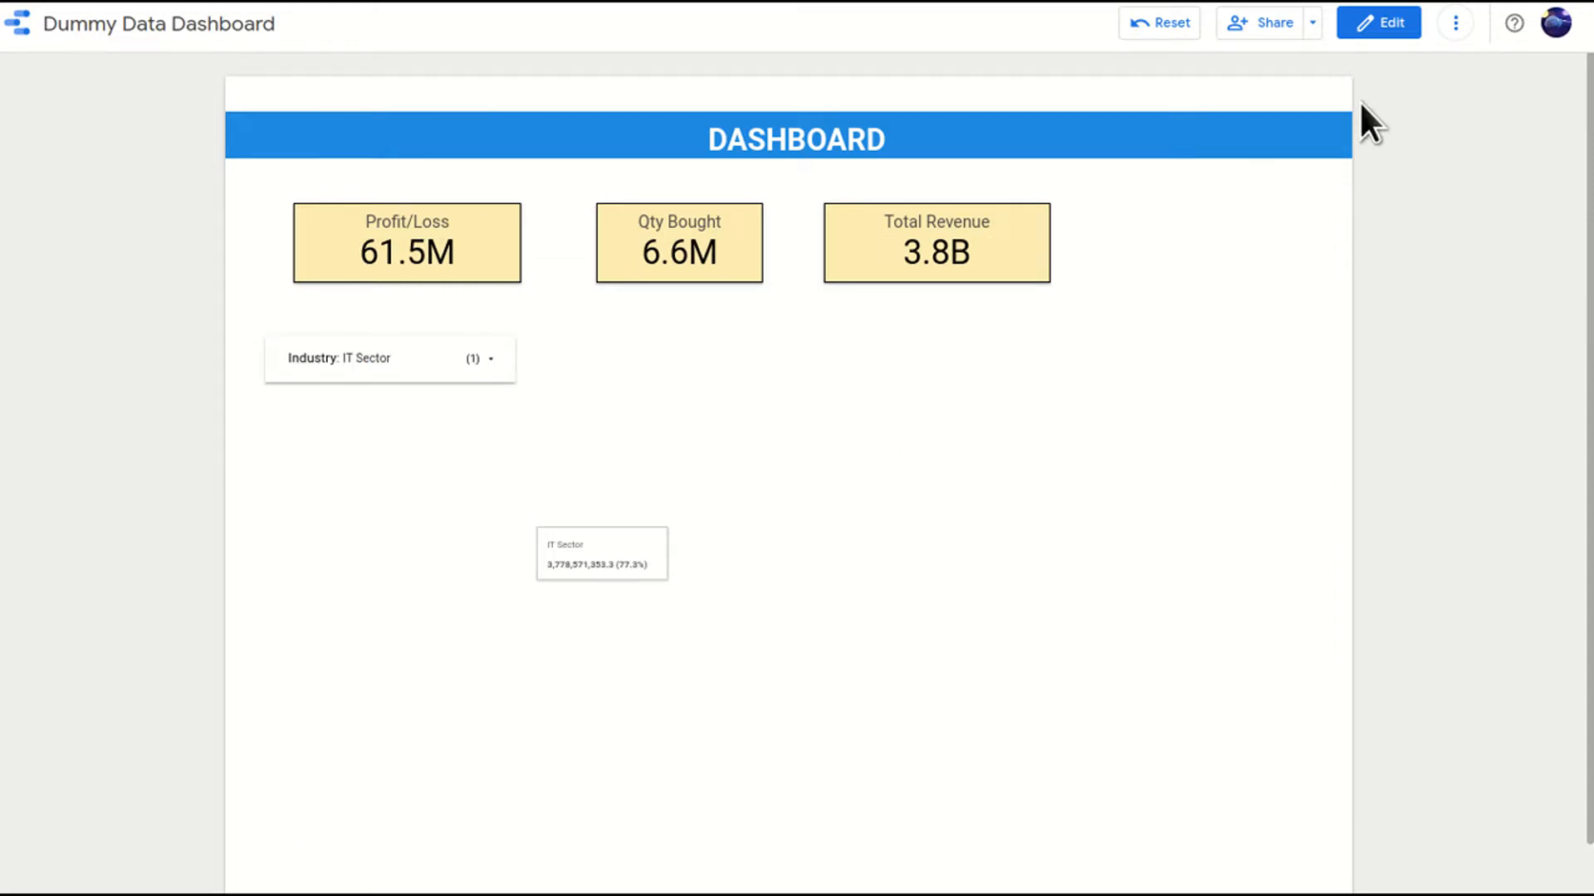
click(1361, 25)
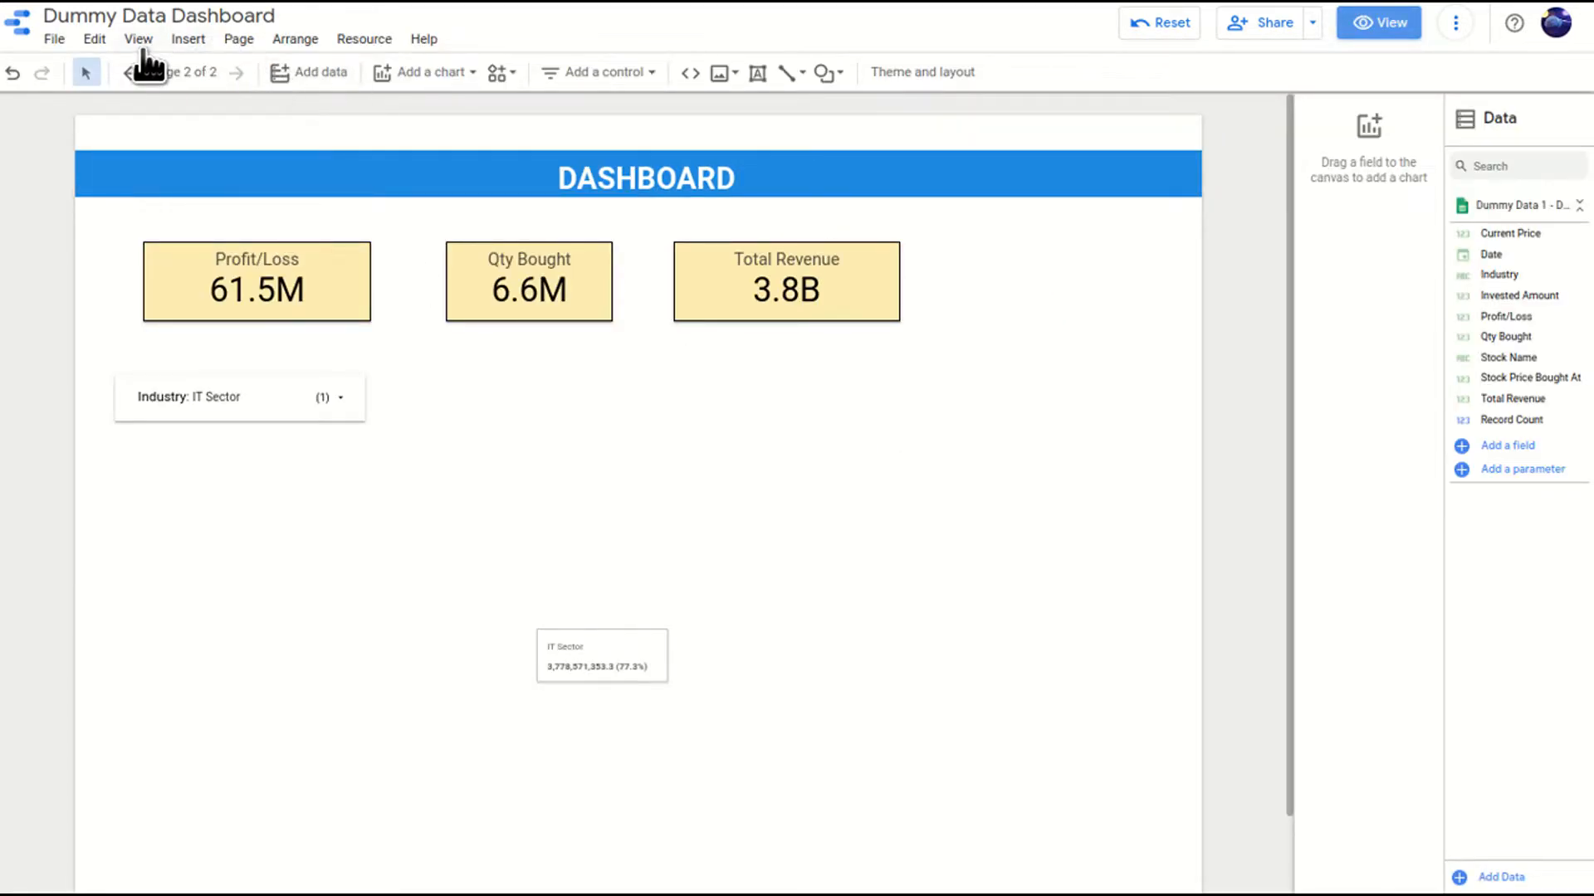
Insert a table below the Industry drop-down filter.
click(189, 39)
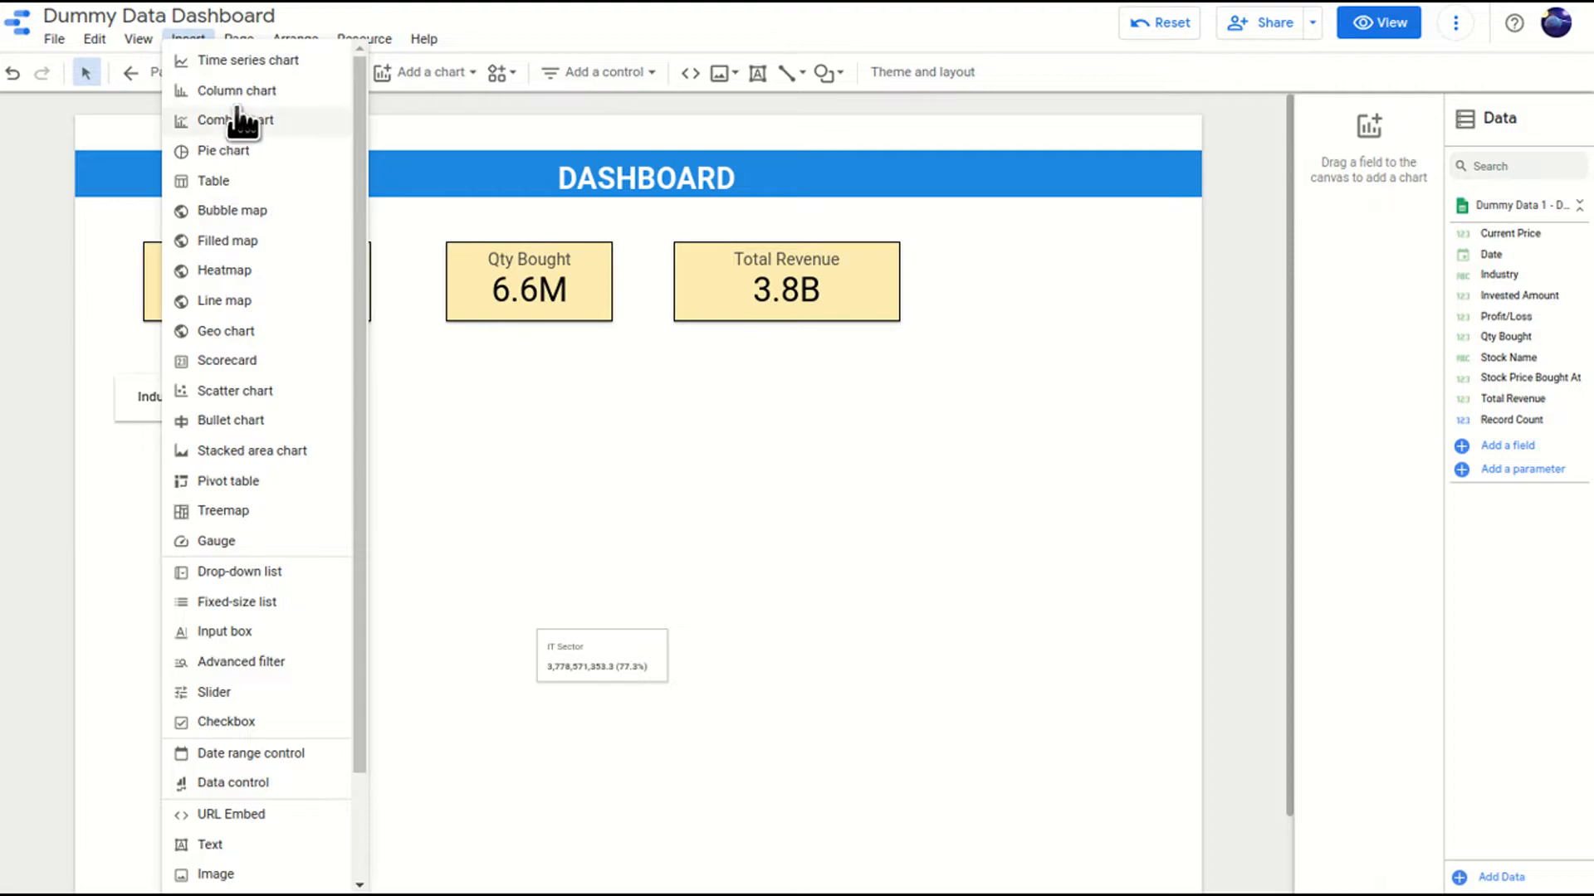
click(267, 180)
click(133, 468)
mouse_move(127, 469)
mouse_down()
mouse_move(503, 752)
mouse_move(580, 831)
mouse_up()
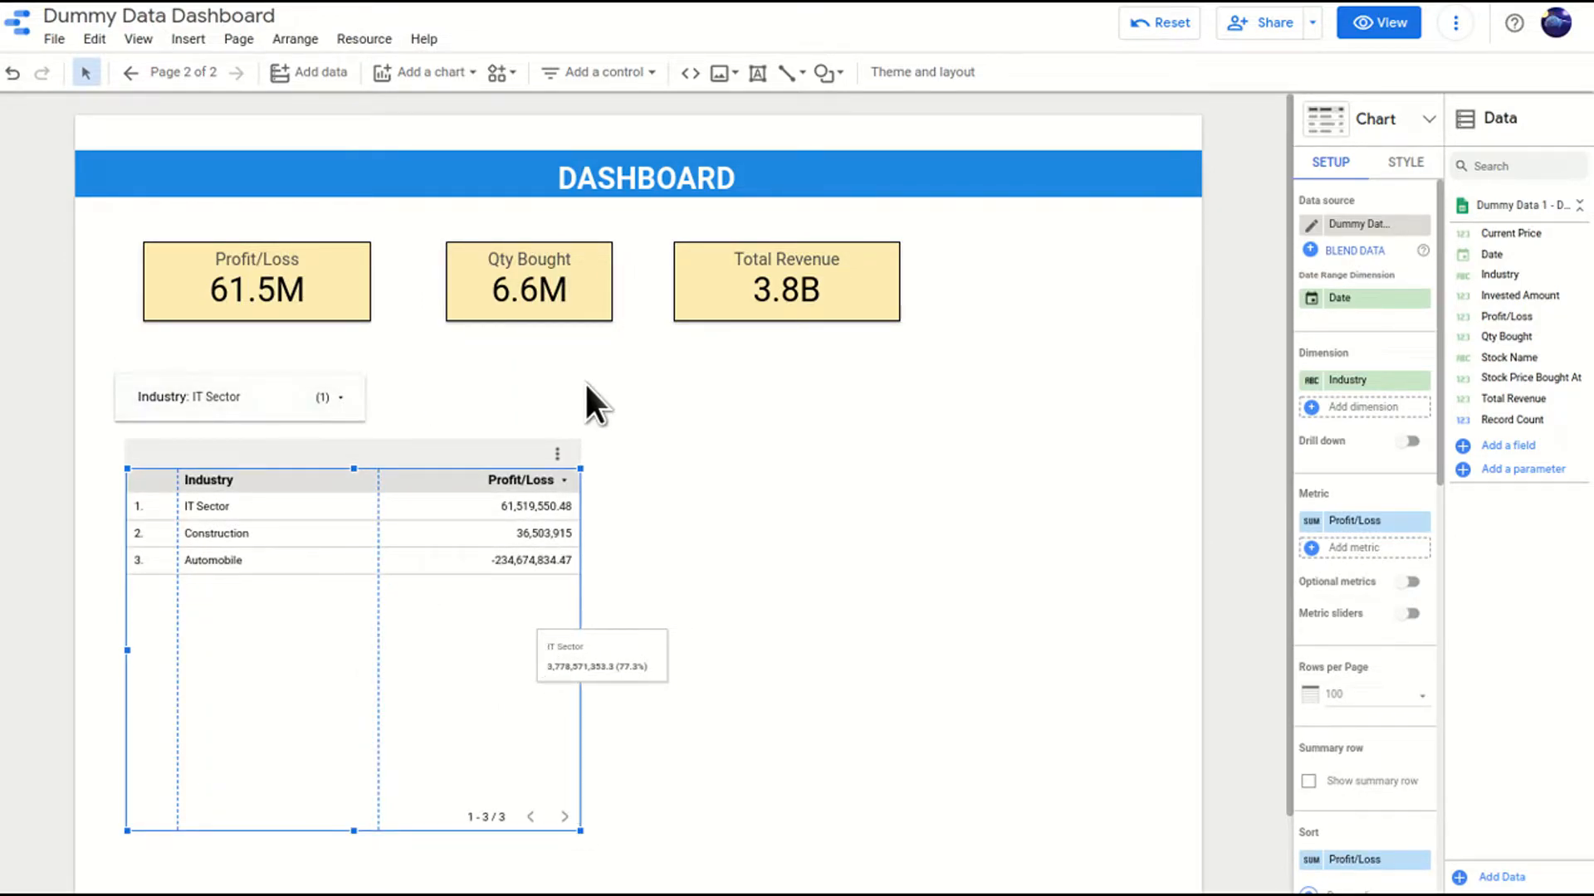
Group the table with the existing group of scorecards and Industry drop-down filter.
click(321, 370)
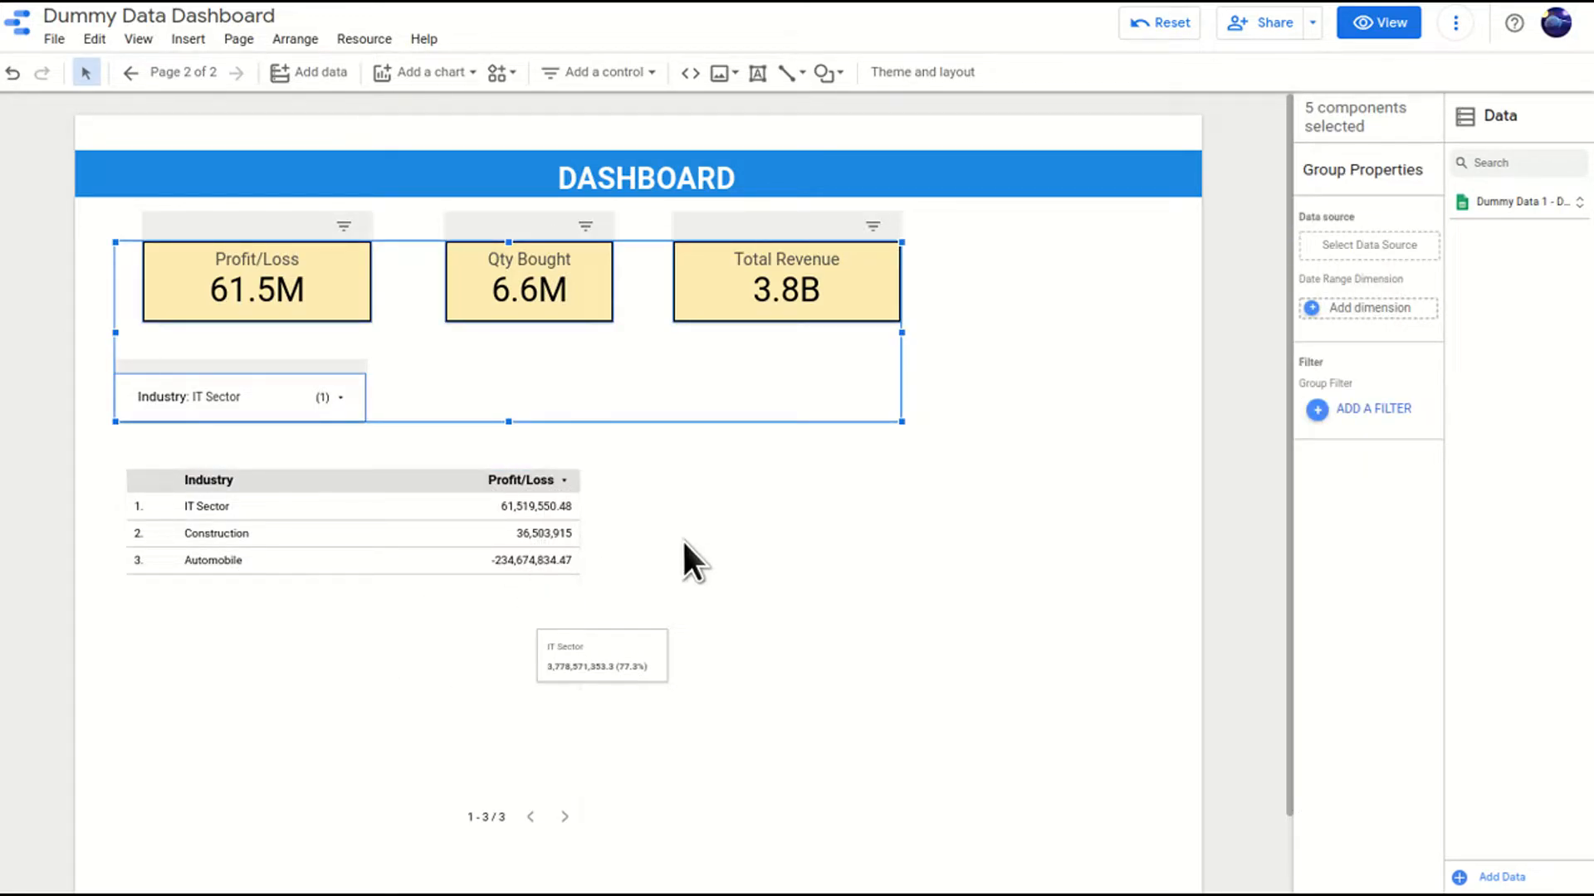
drag(829, 617, 189, 258)
right_click(359, 484)
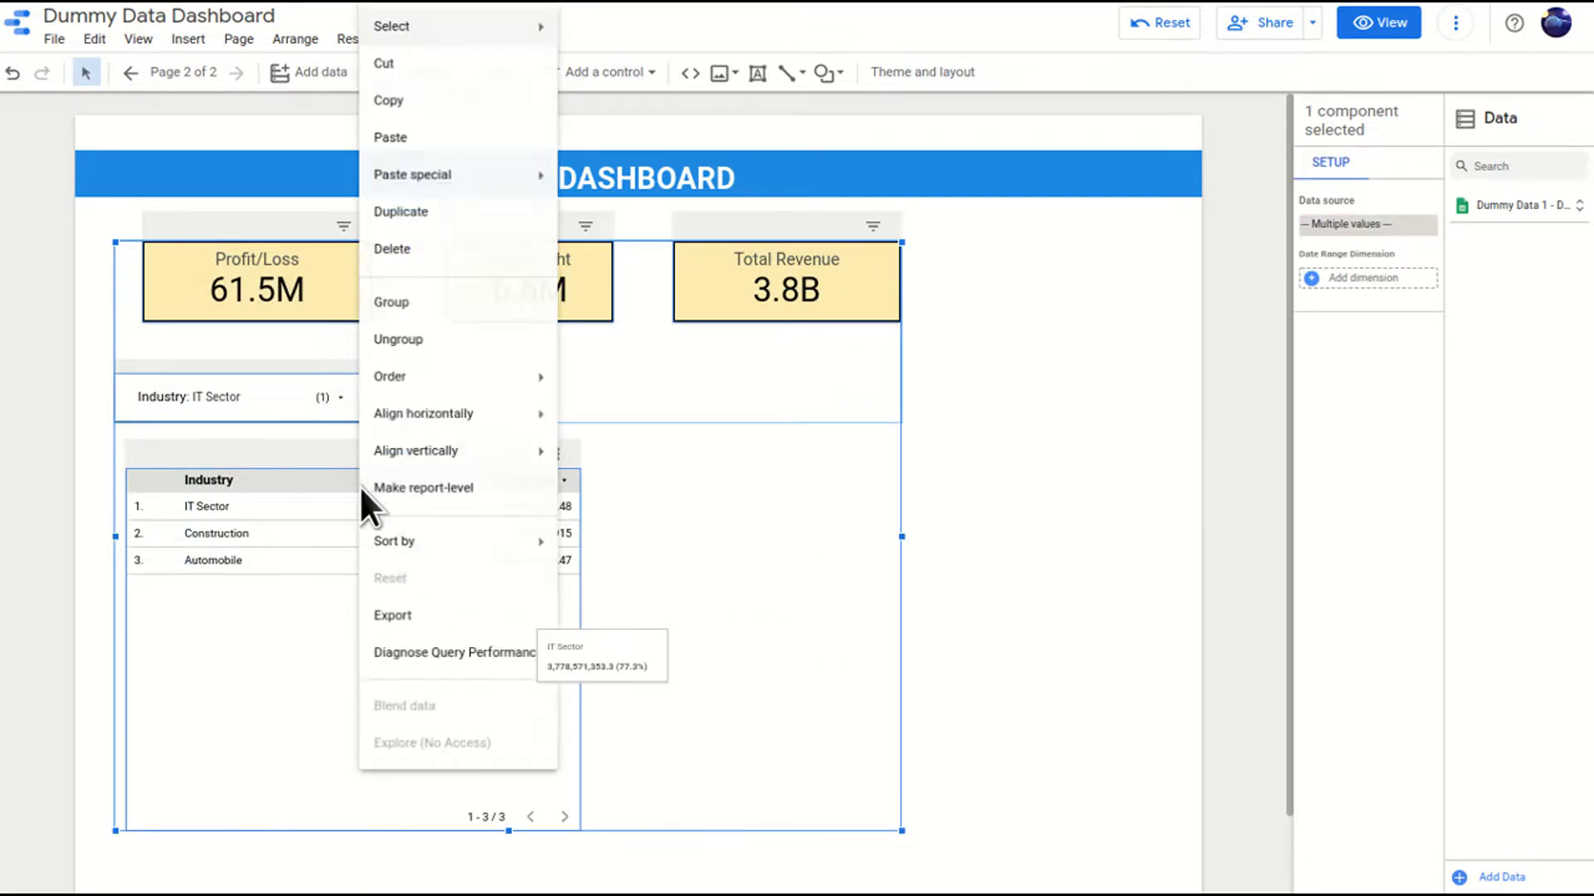
click(421, 299)
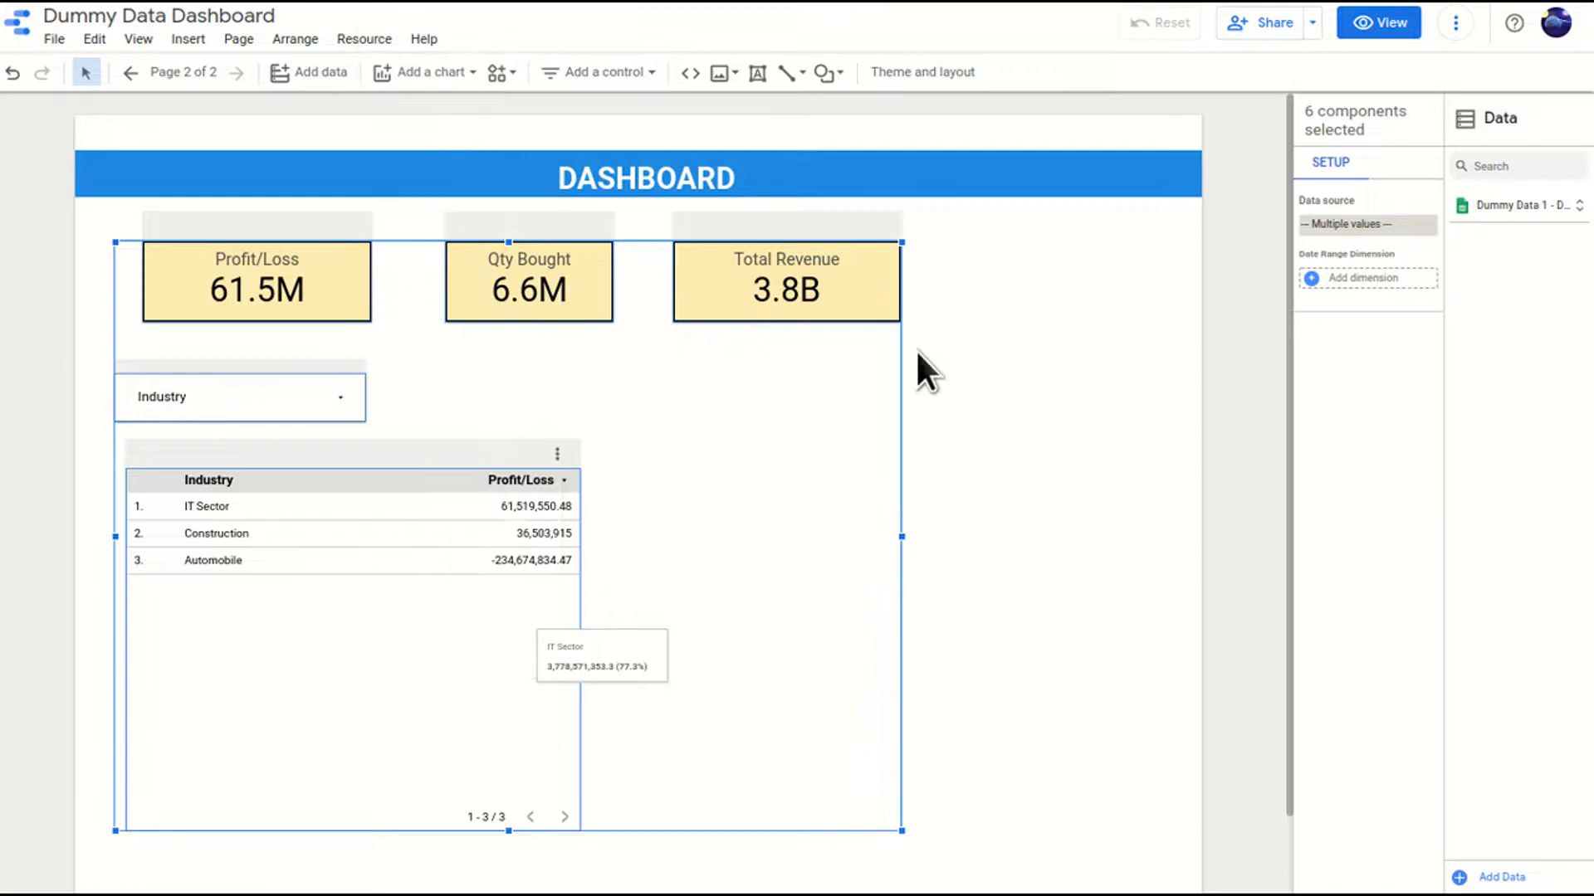
click(960, 374)
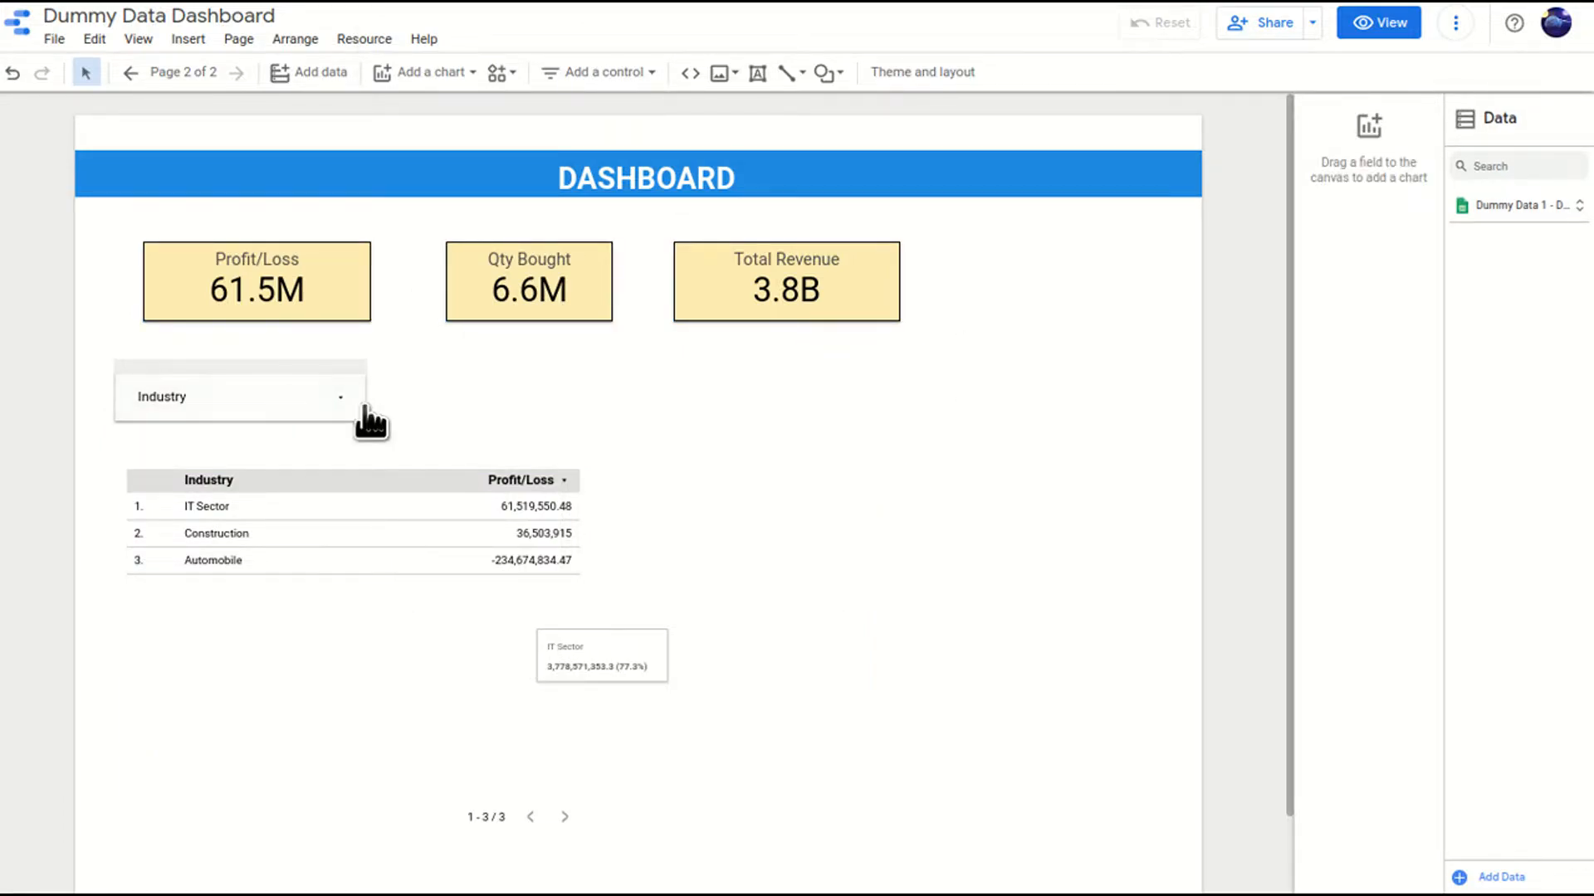
Filter the grouped scorecards and table to only IT Sector in the Industry drop-down.
click(339, 402)
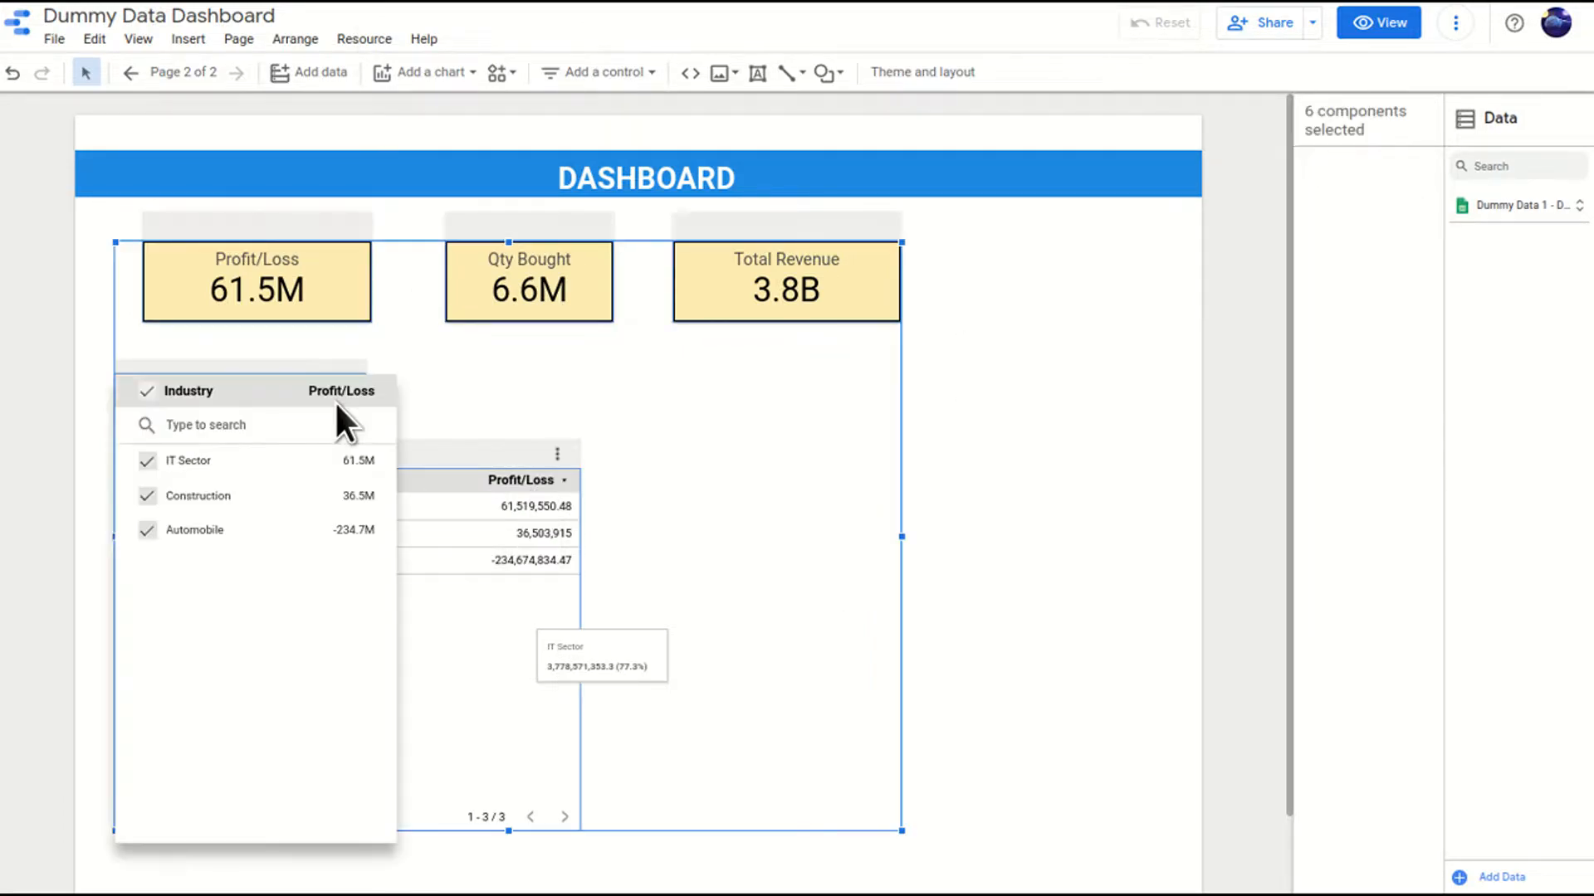
click(346, 461)
click(1081, 472)
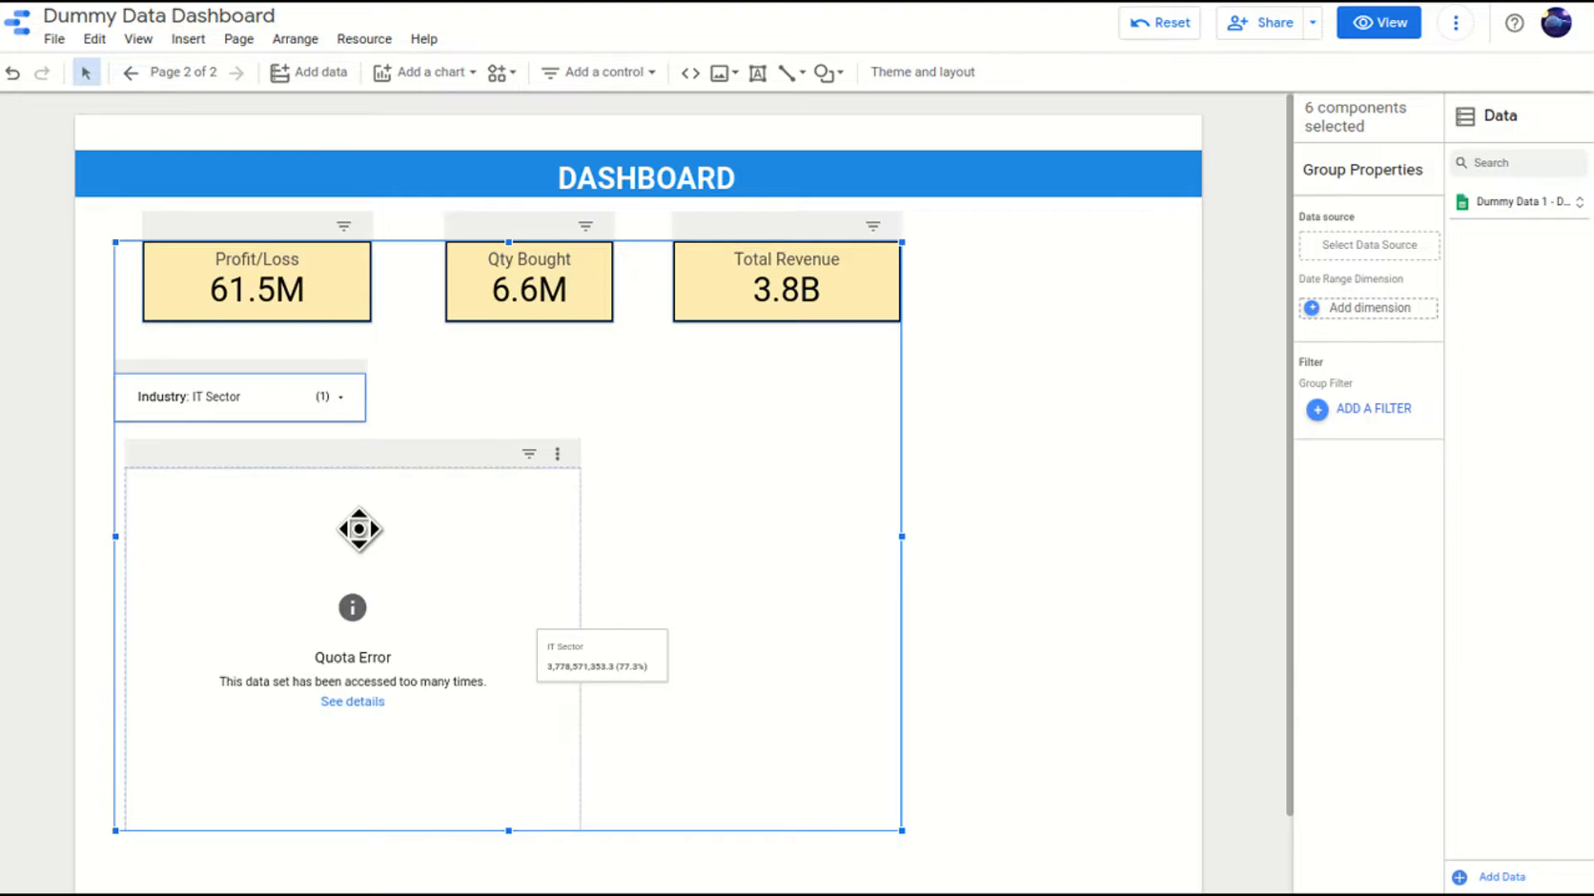
Ungroup the scorecards, Industry drop-down and table, and delete the table.
click(615, 457)
drag(661, 527, 465, 416)
click(696, 584)
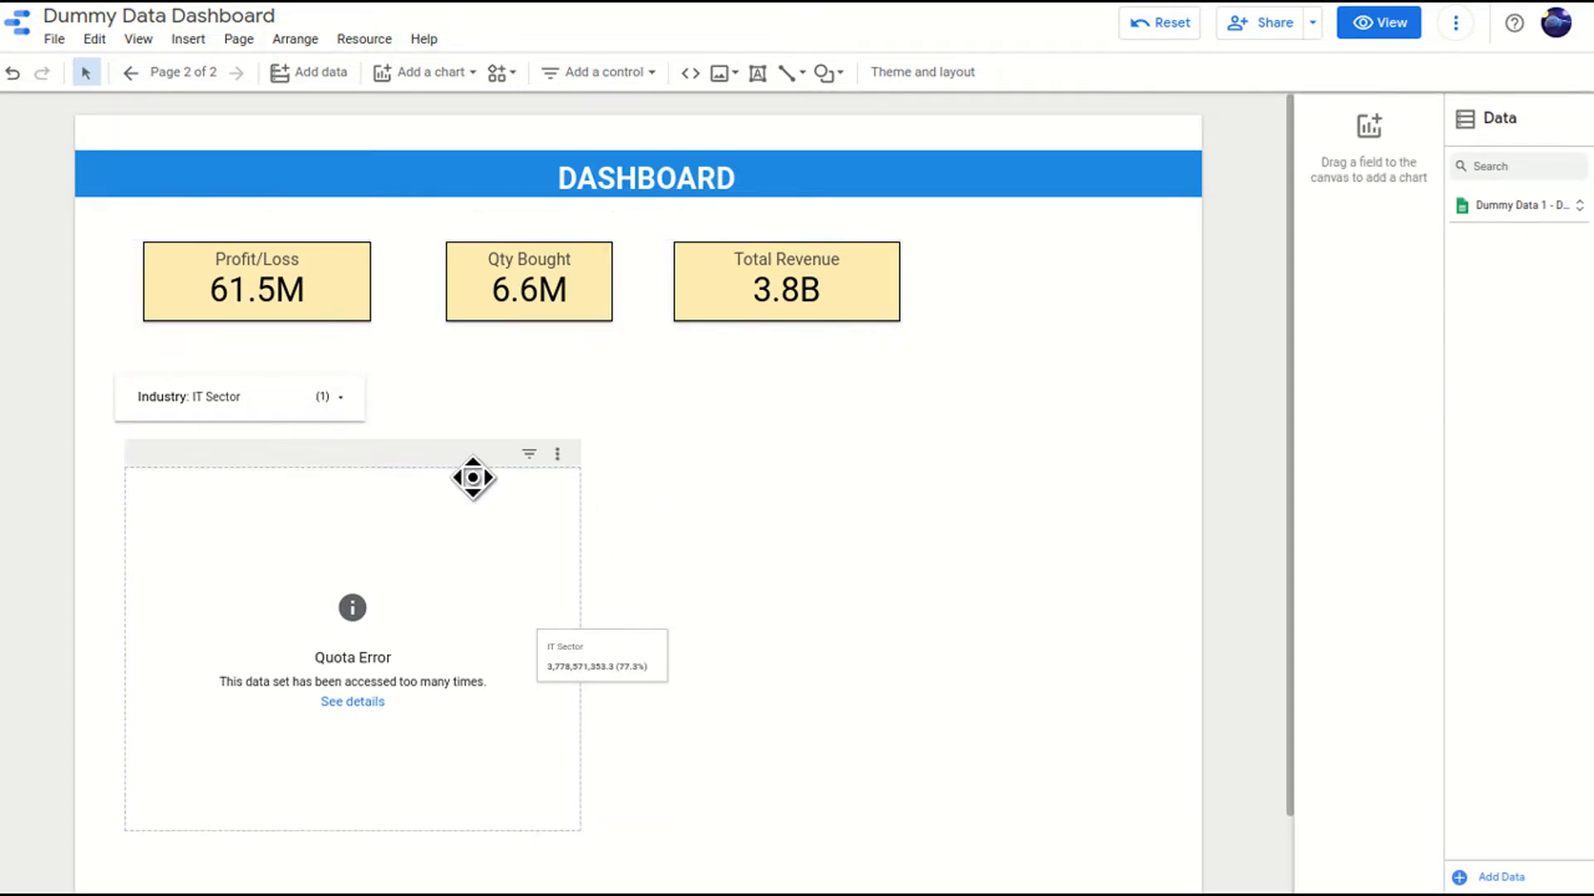
click(401, 459)
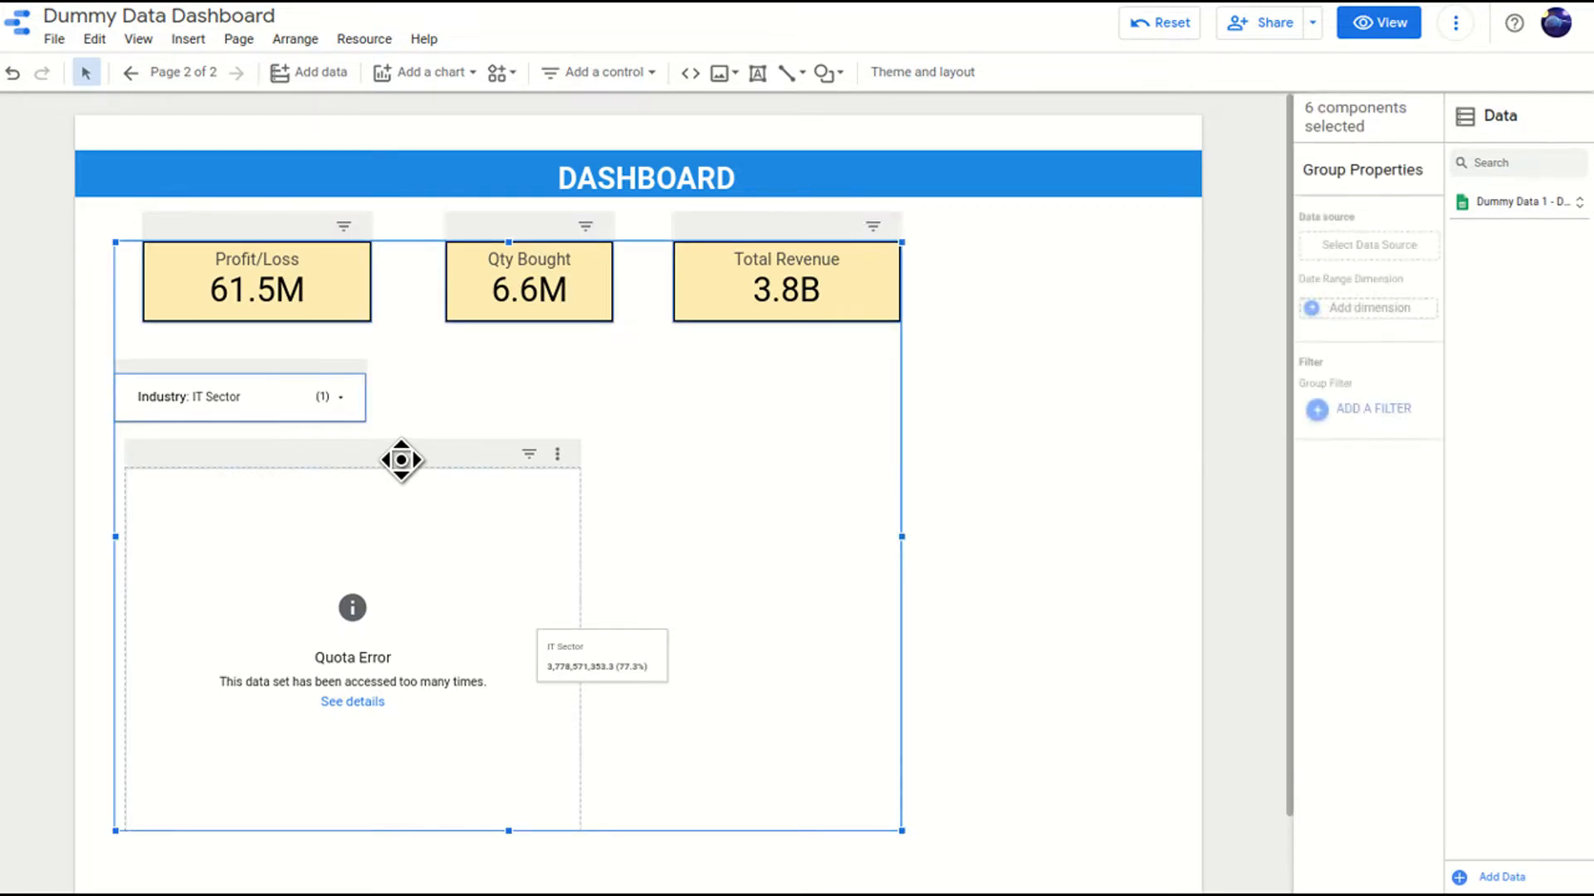
right_click(401, 459)
mouse_move(402, 462)
click(461, 299)
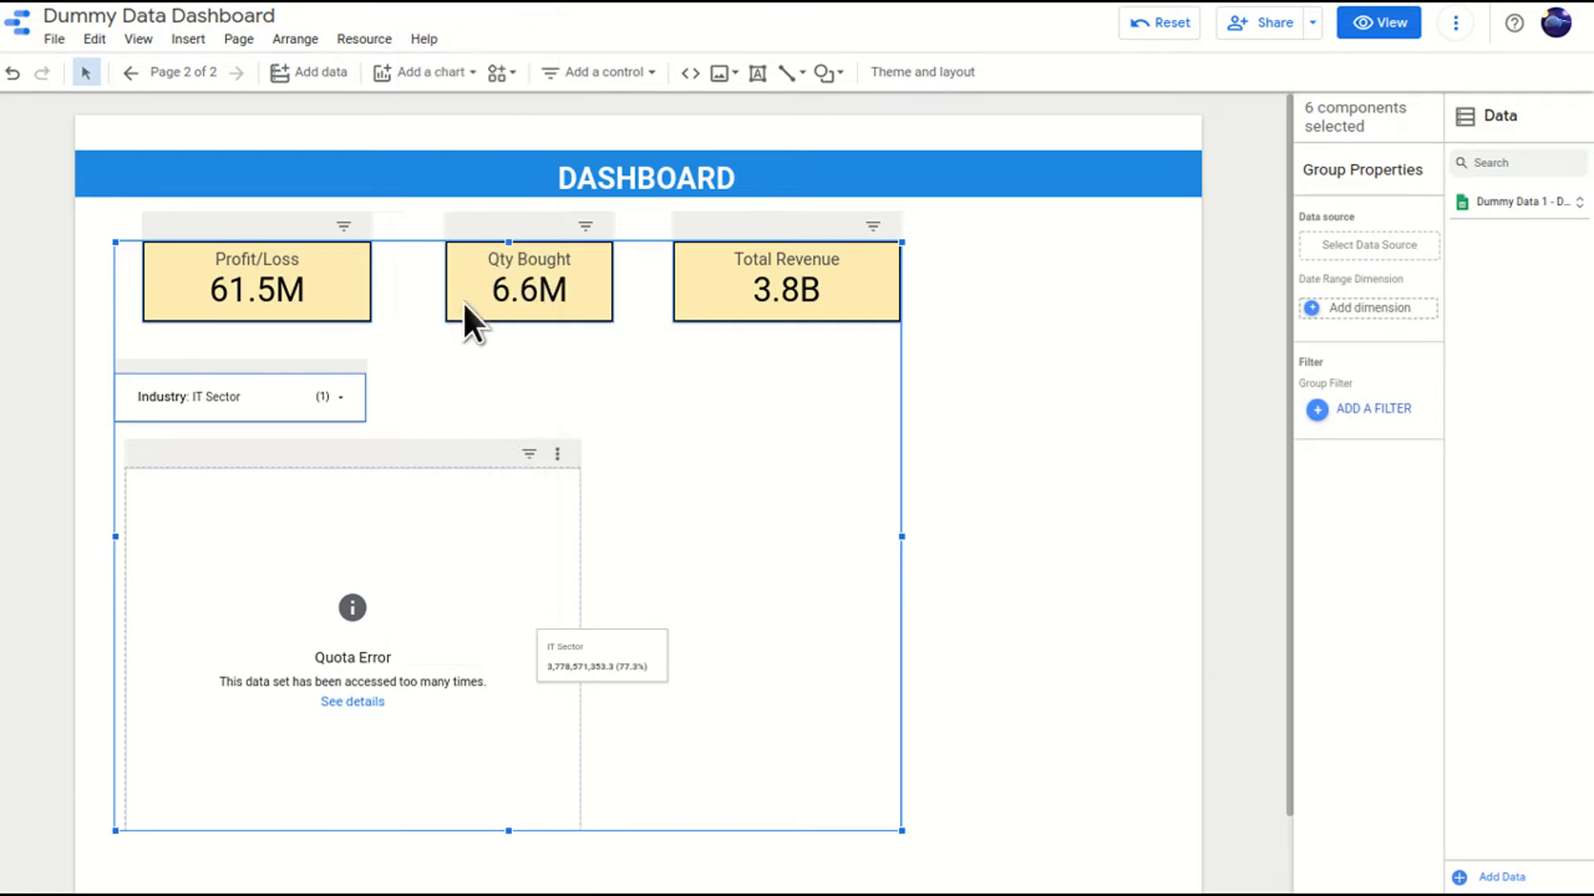
click(1064, 491)
click(479, 443)
key(Delete)
Add a date range control beside the Industry drop-down, below the Qty Bought scorecard, and open its properties and the data source's field list.
click(263, 371)
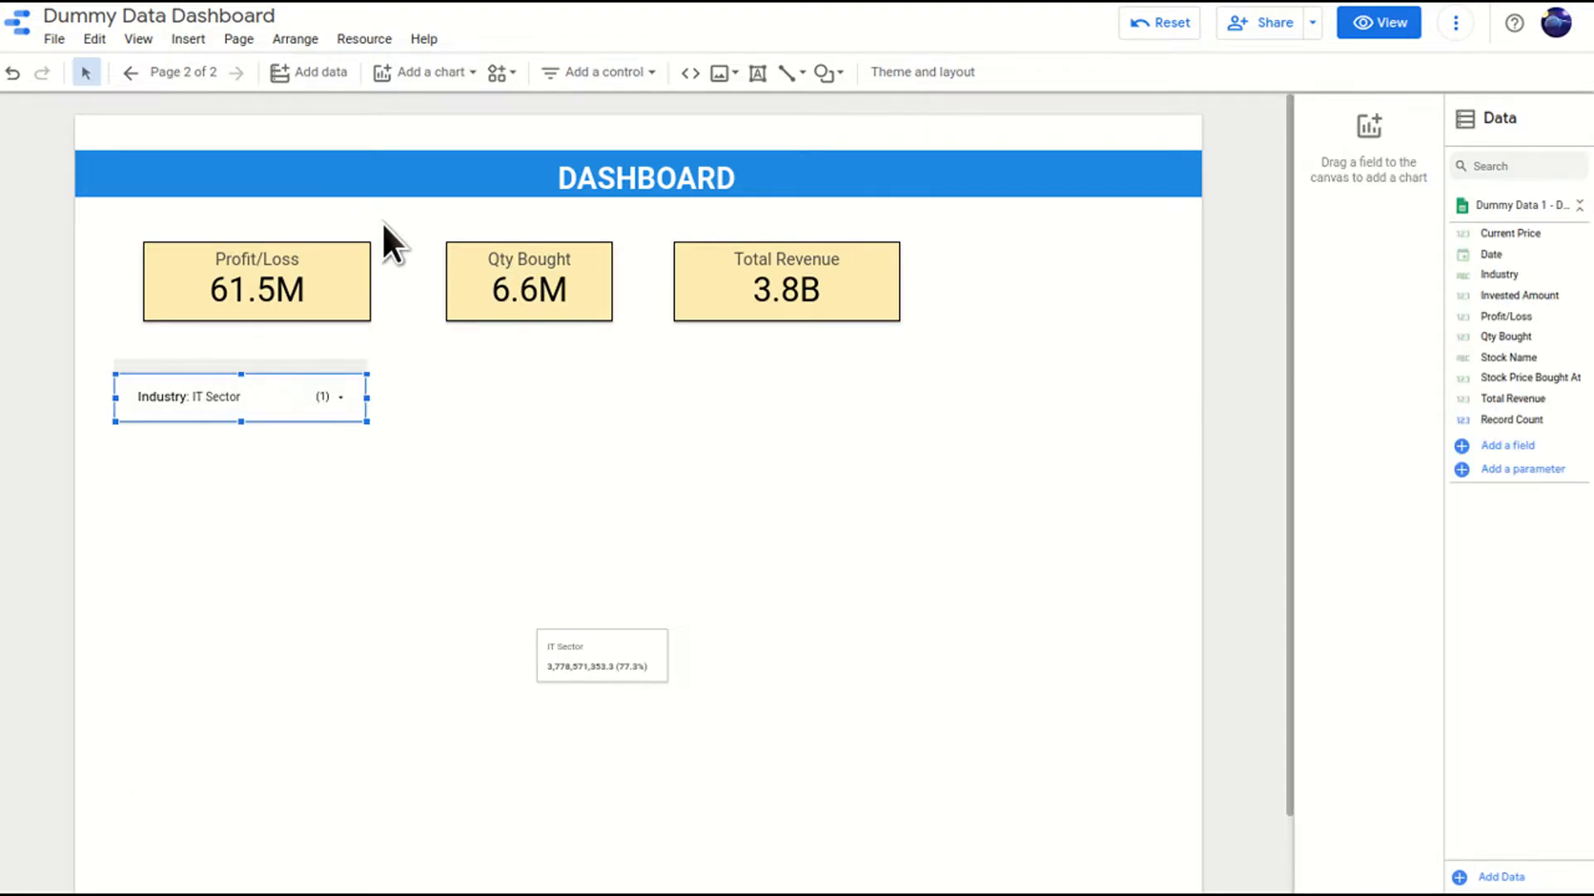
click(607, 75)
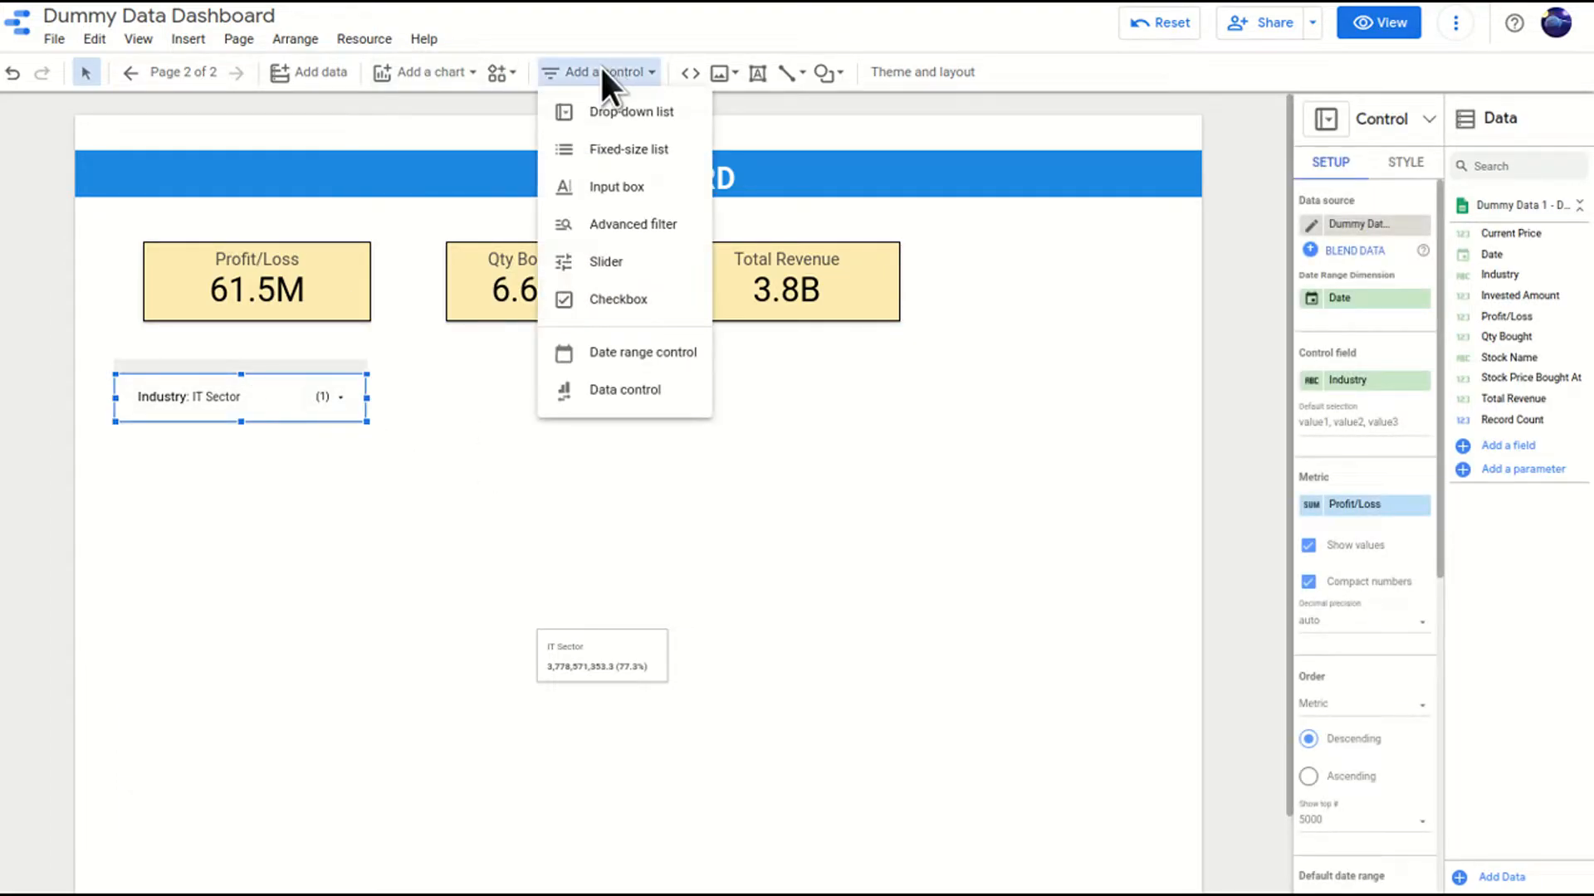
click(644, 353)
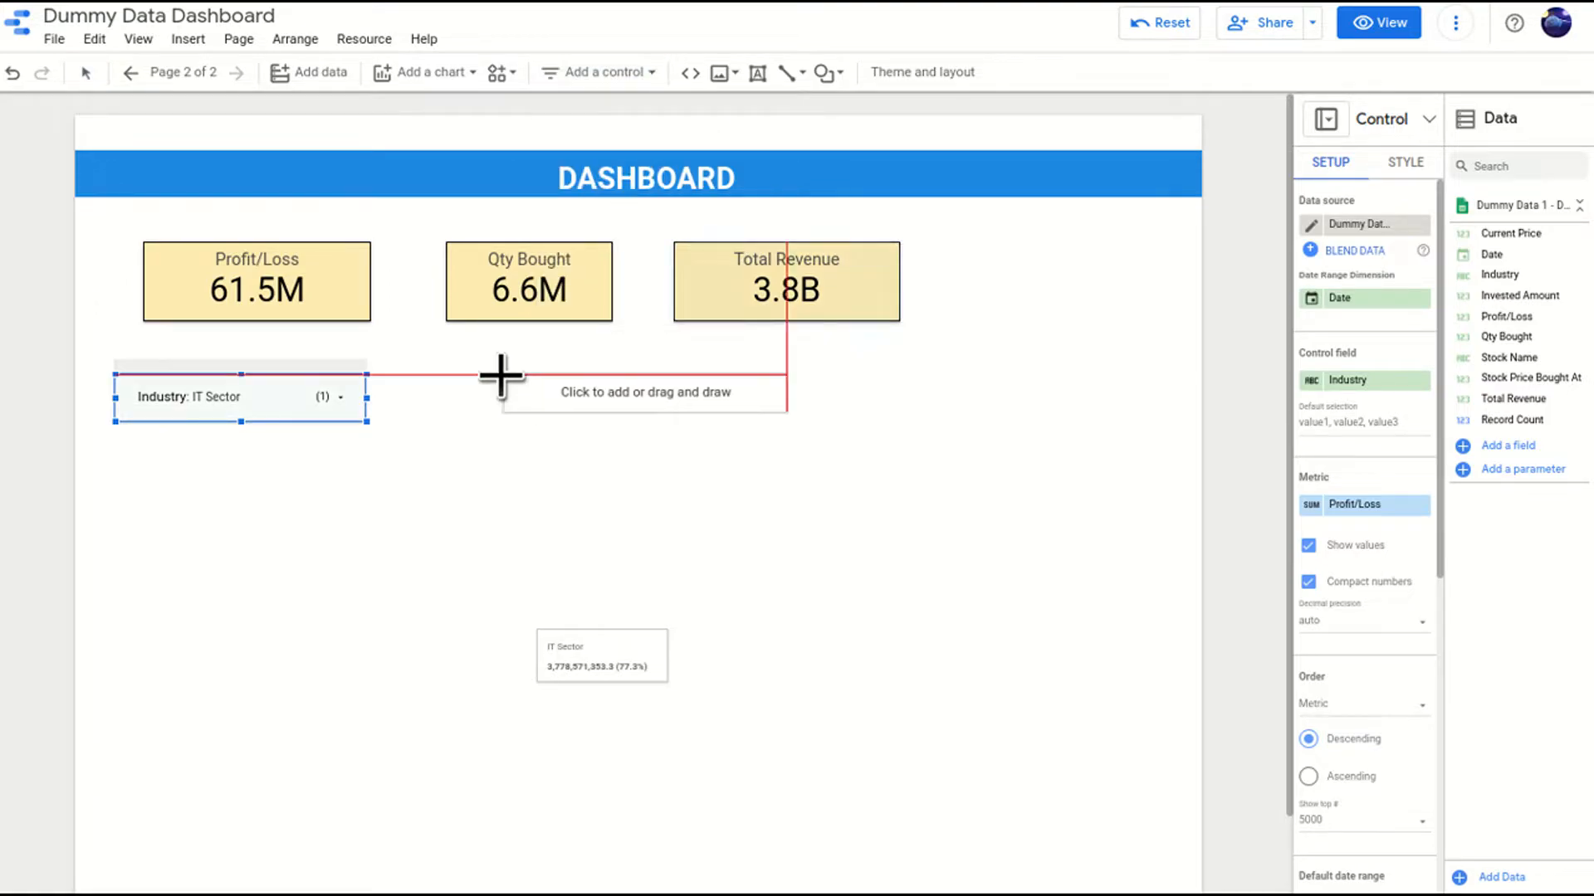
click(440, 371)
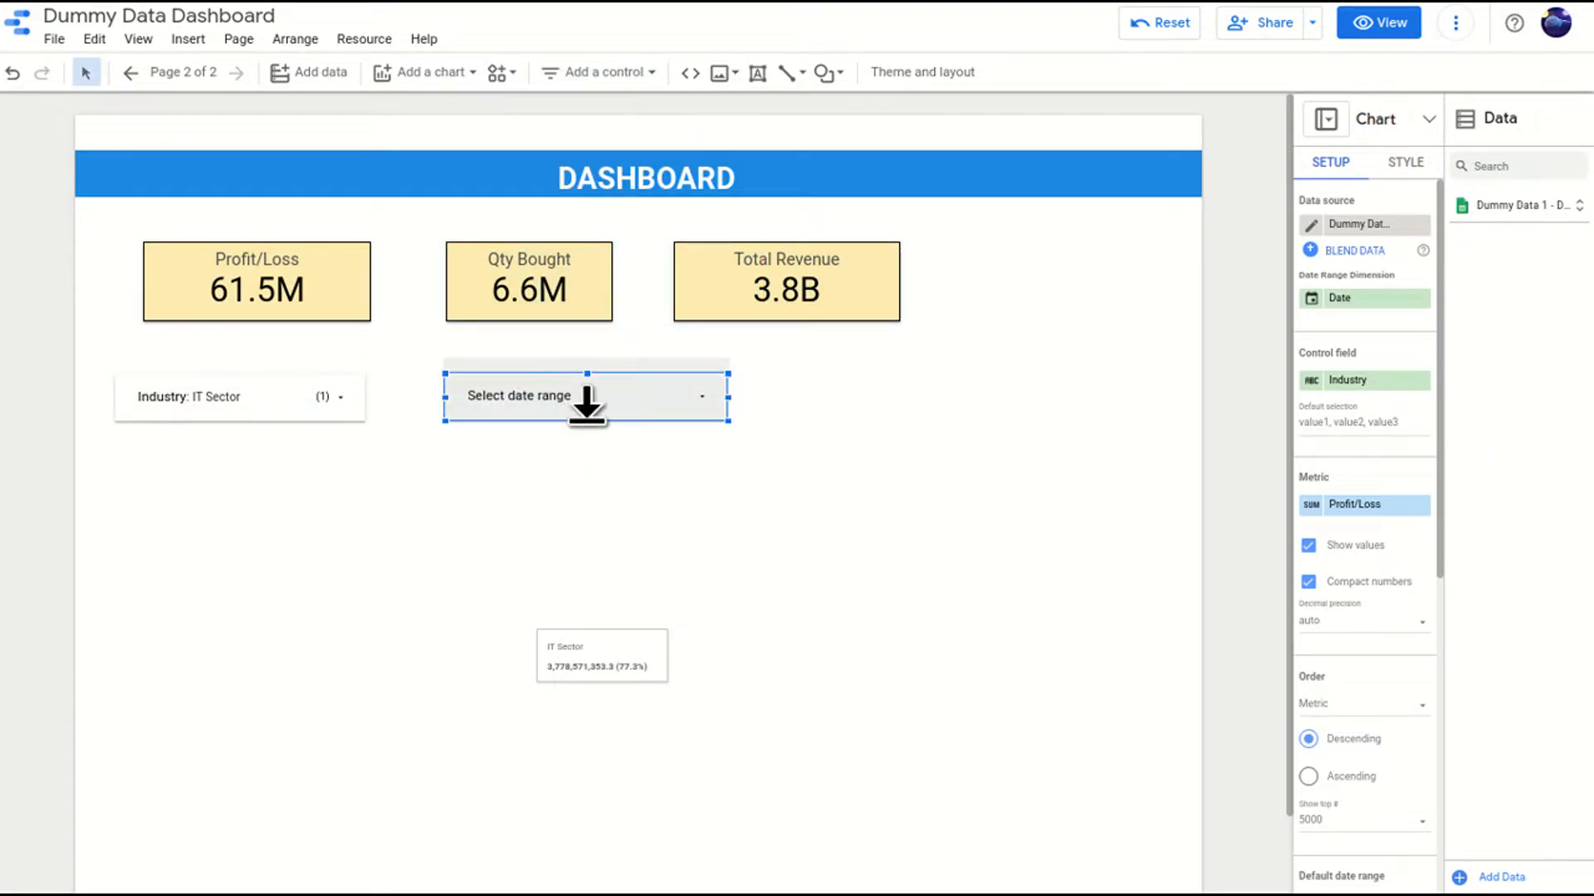
click(588, 425)
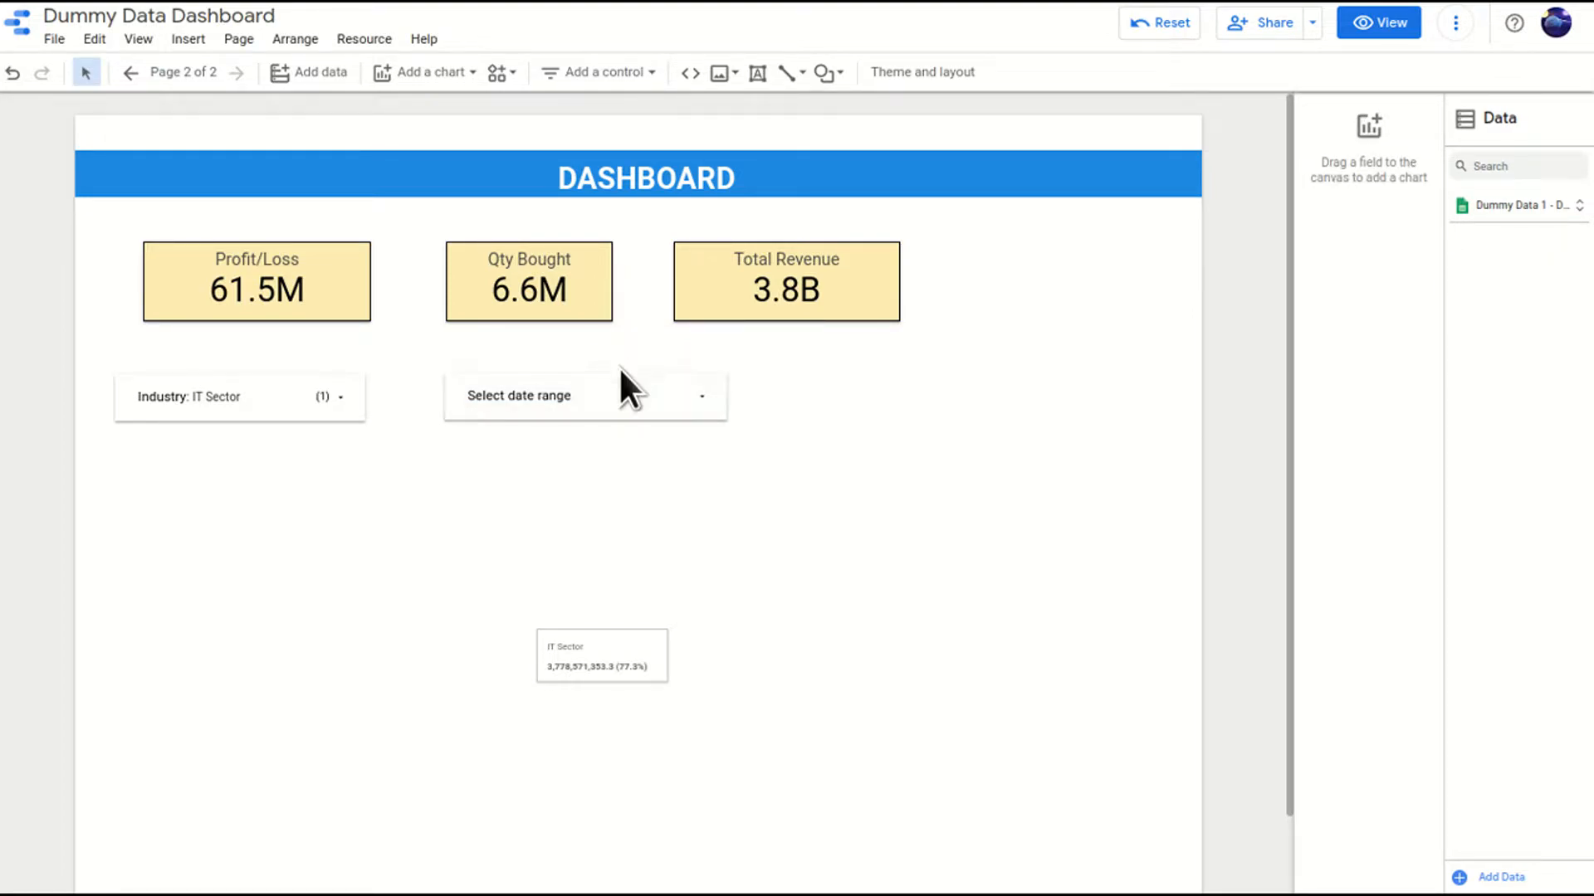
click(623, 368)
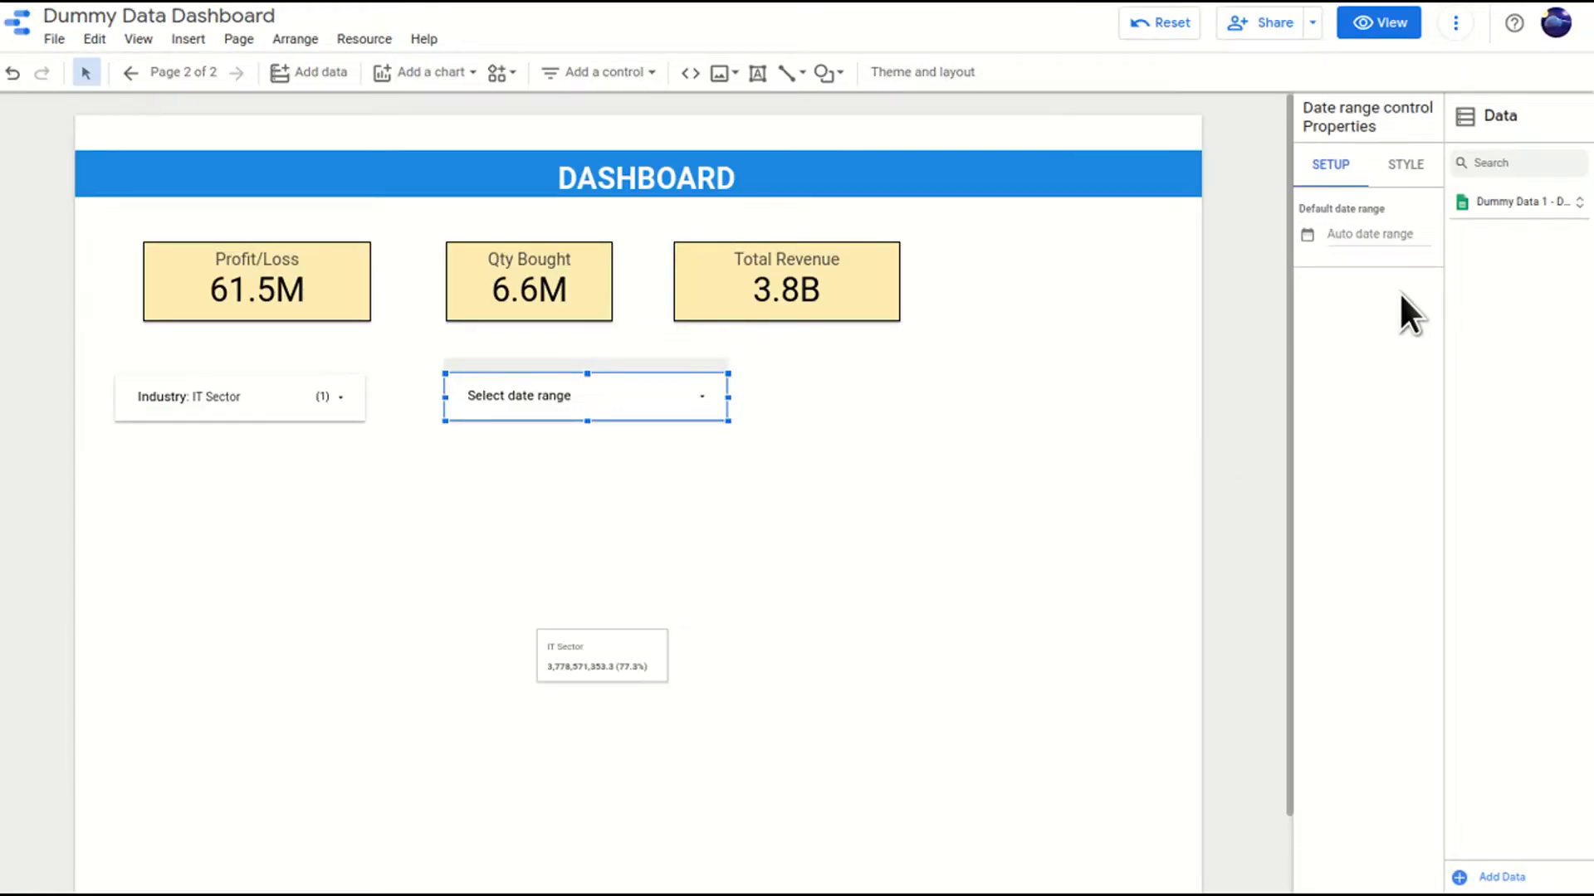
click(1515, 202)
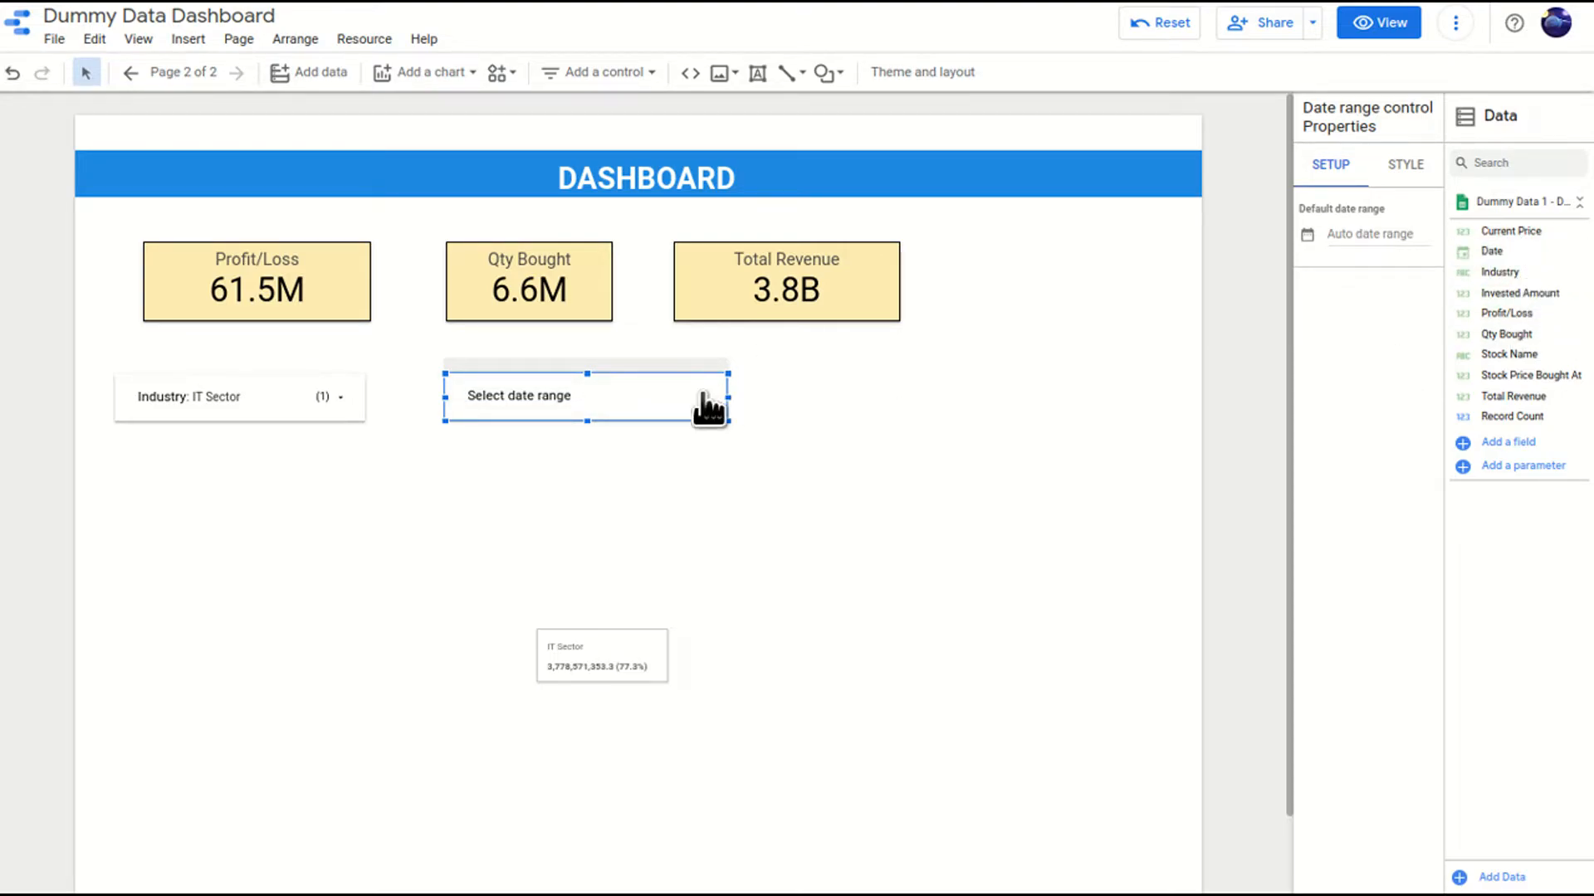
Group the three scorecards with the Industry drop-down and the date range control.
drag(853, 517, 256, 224)
right_click(301, 230)
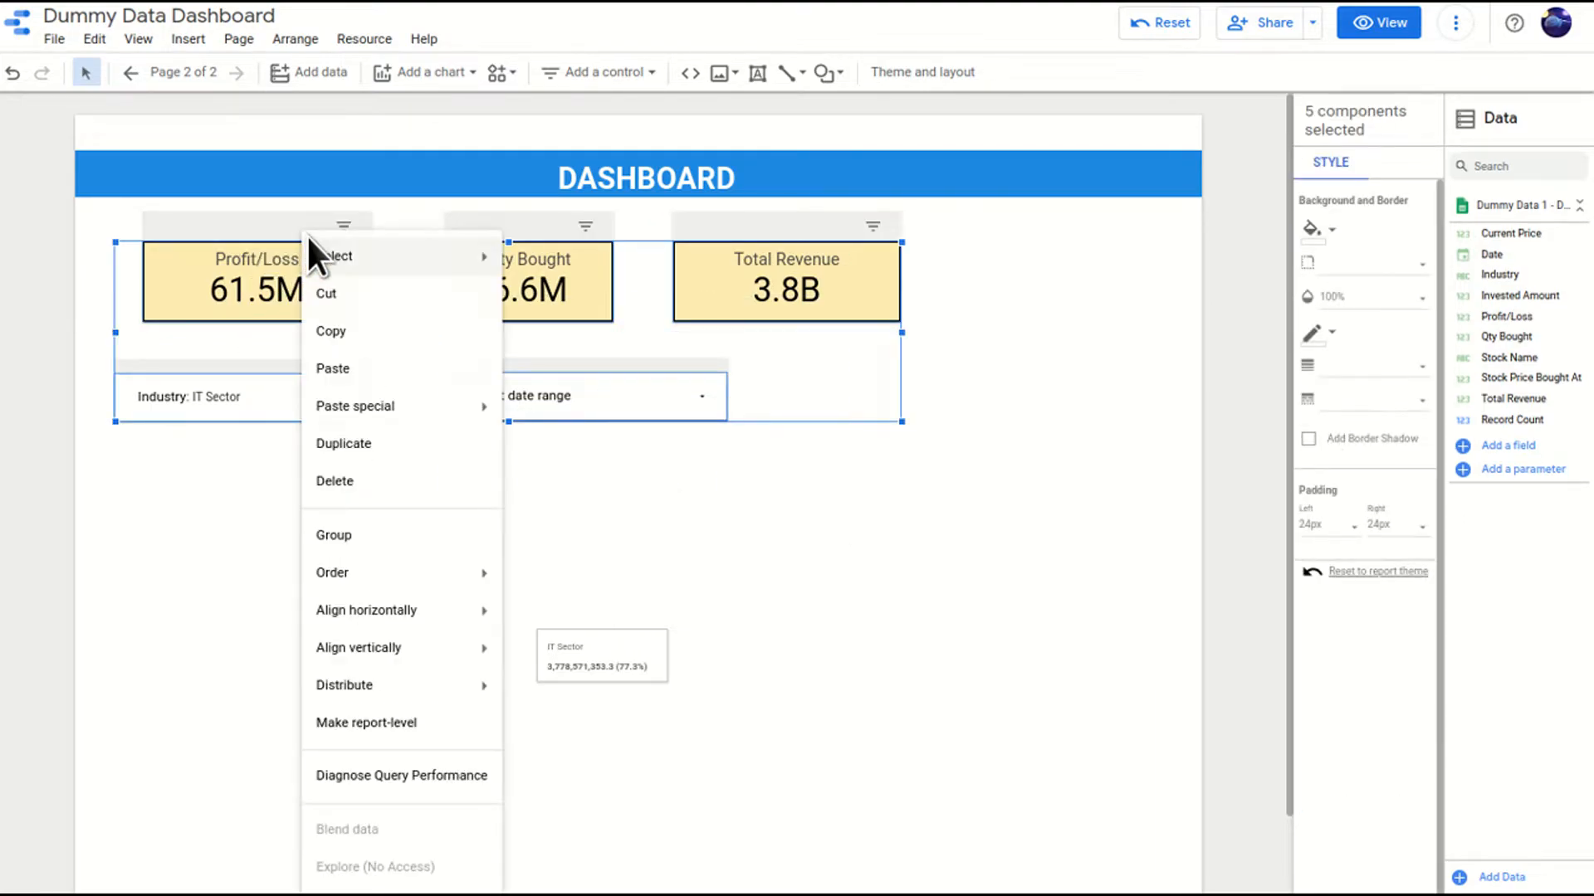
click(420, 536)
Filter the grouped scorecards with the date range control to Jul 1, 2022 - Jul 7, 2022.
click(697, 402)
click(697, 401)
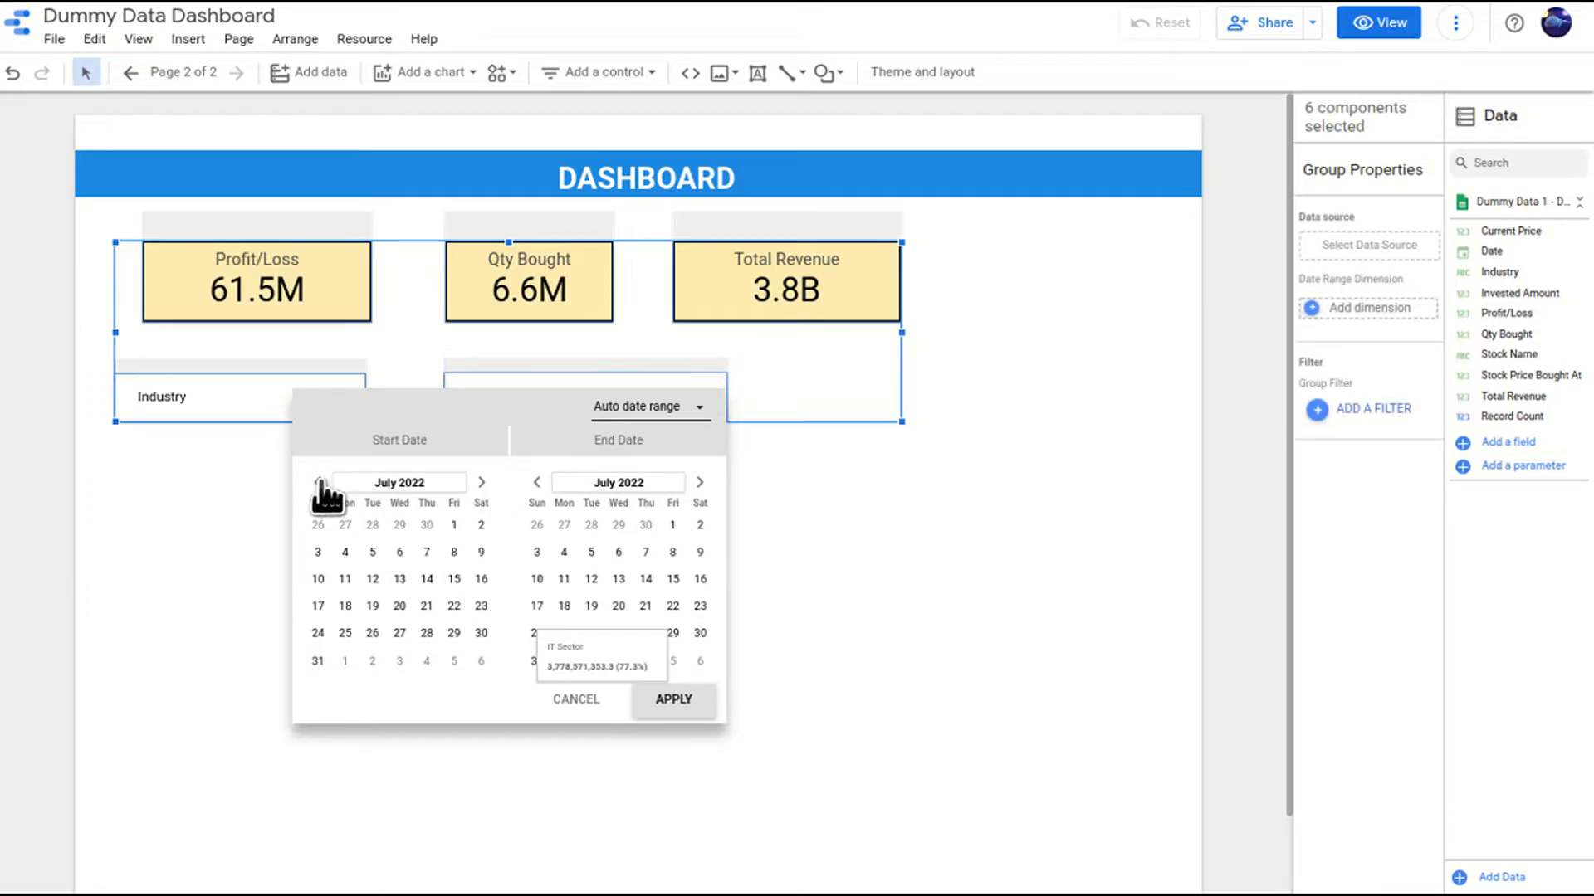
click(454, 524)
click(454, 578)
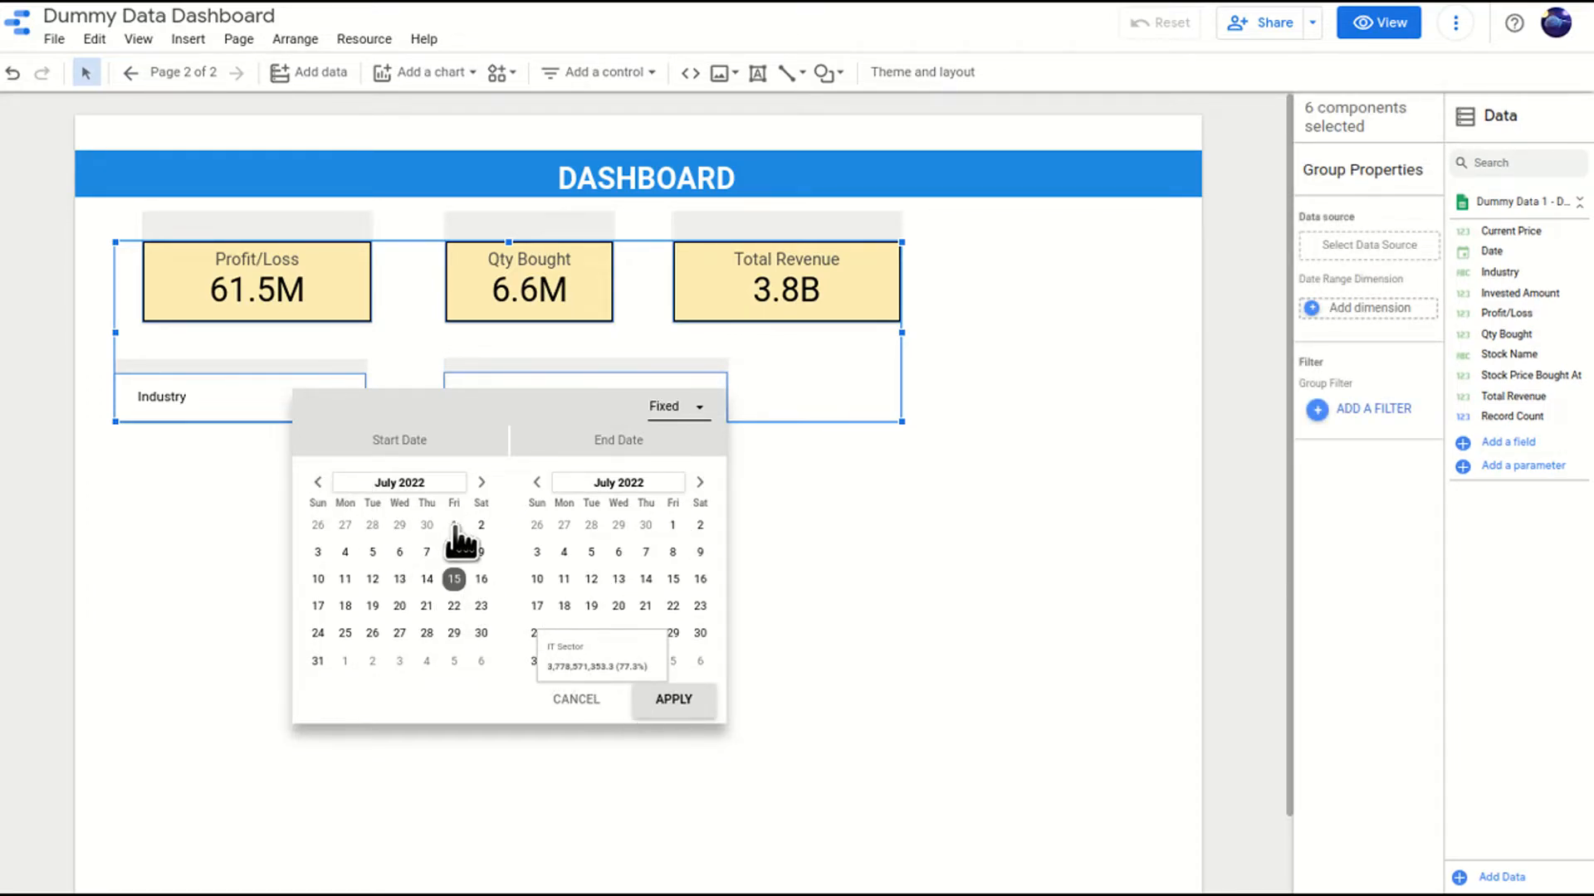
click(454, 526)
click(646, 552)
click(687, 710)
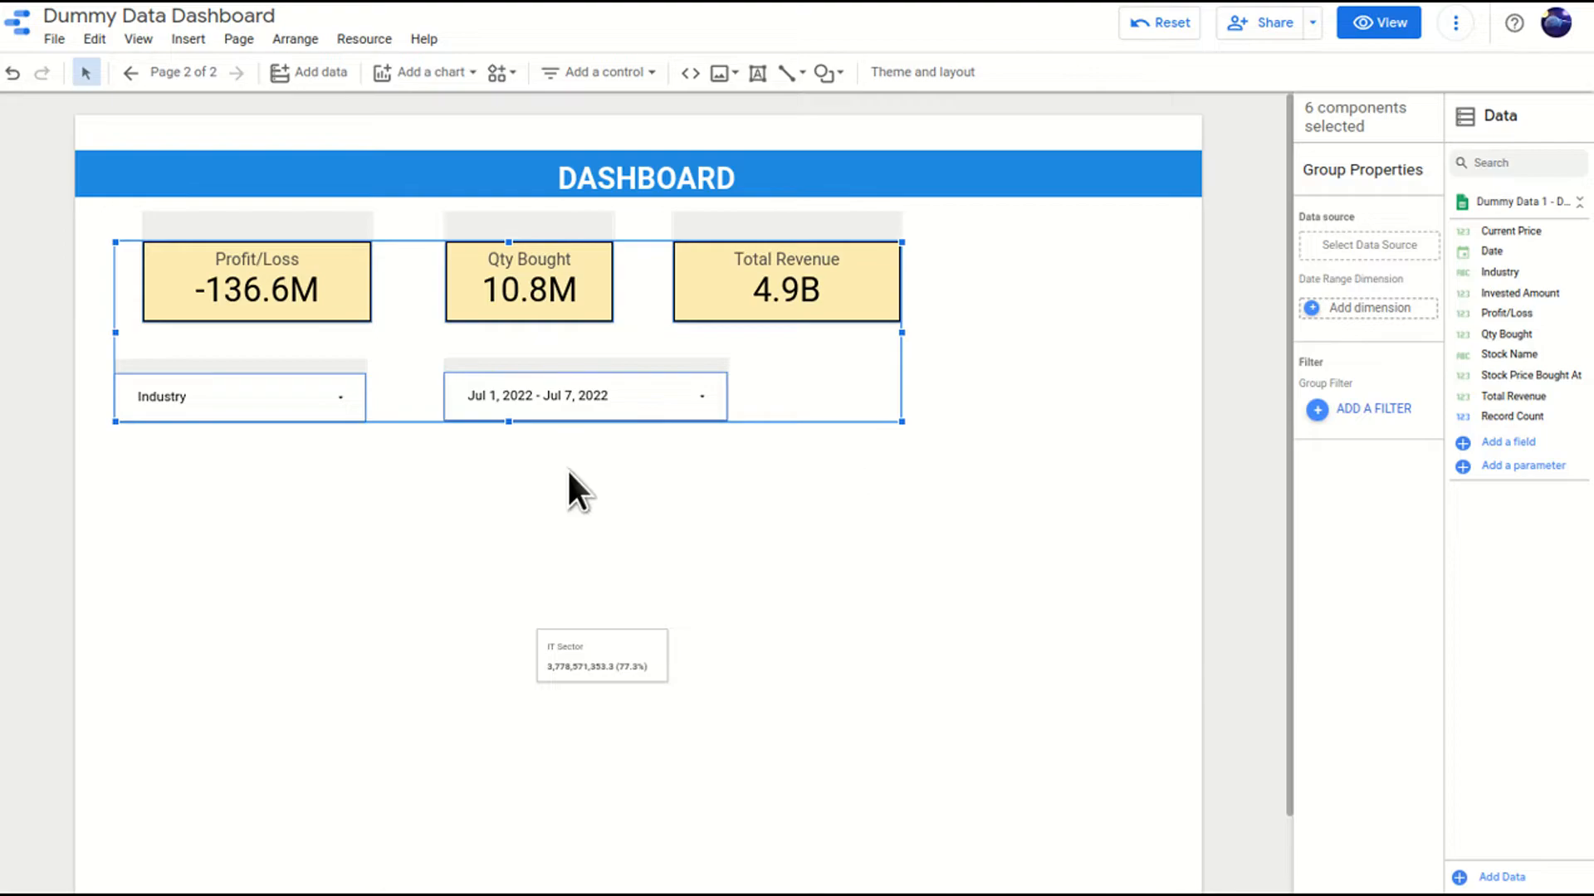
Ungroup the scorecards, Industry drop-down and date range control.
click(886, 482)
drag(818, 502, 253, 388)
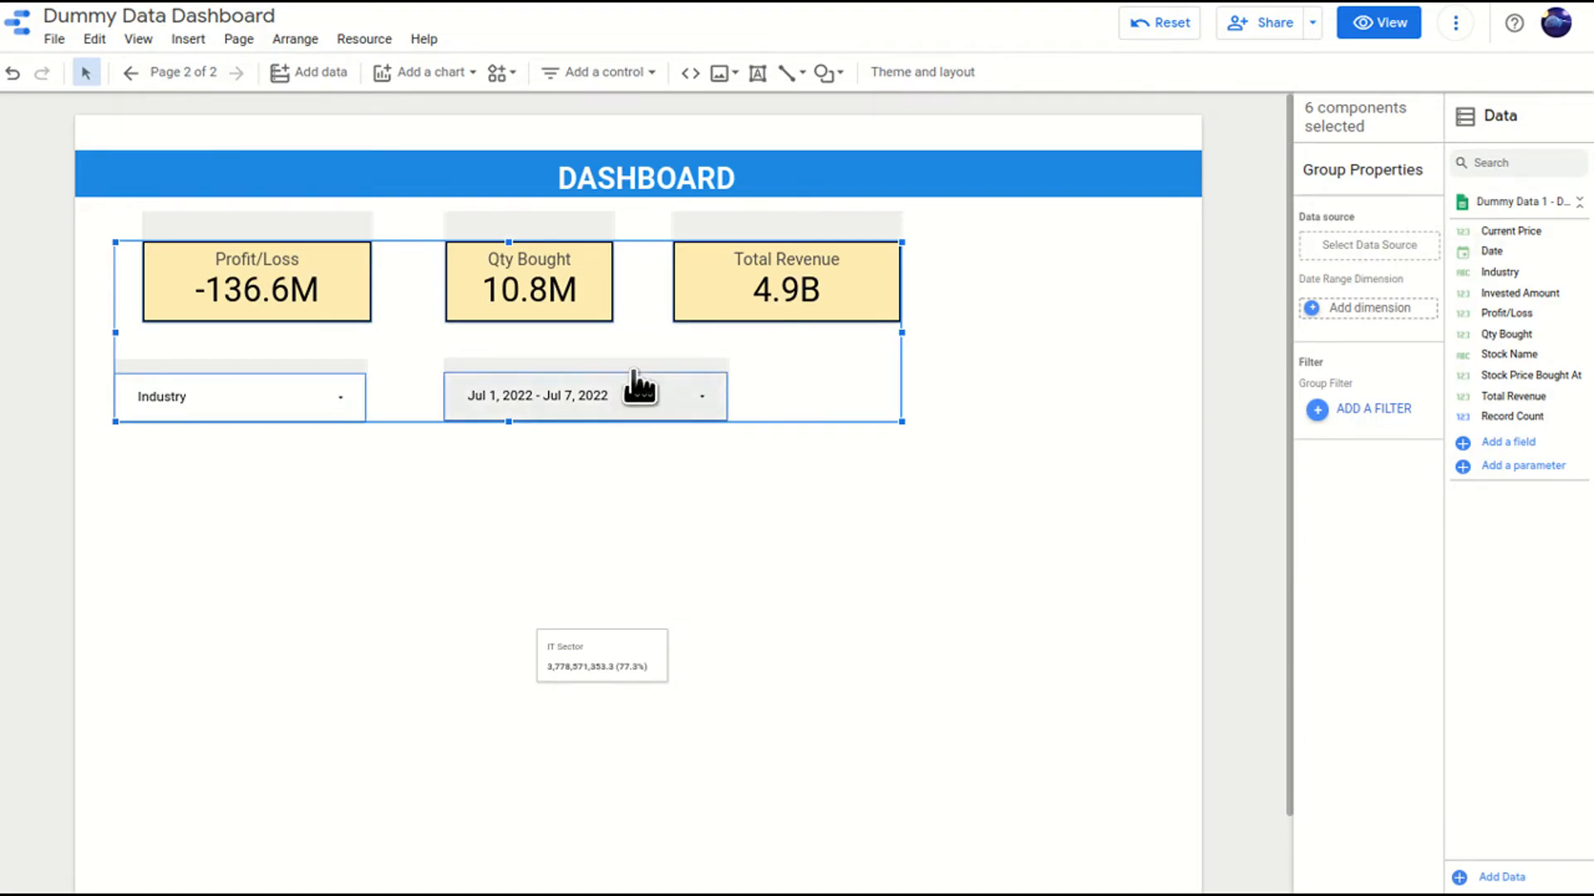
click(635, 364)
right_click(674, 370)
click(737, 669)
click(764, 473)
Examine the style options of the date range control.
drag(821, 483, 508, 358)
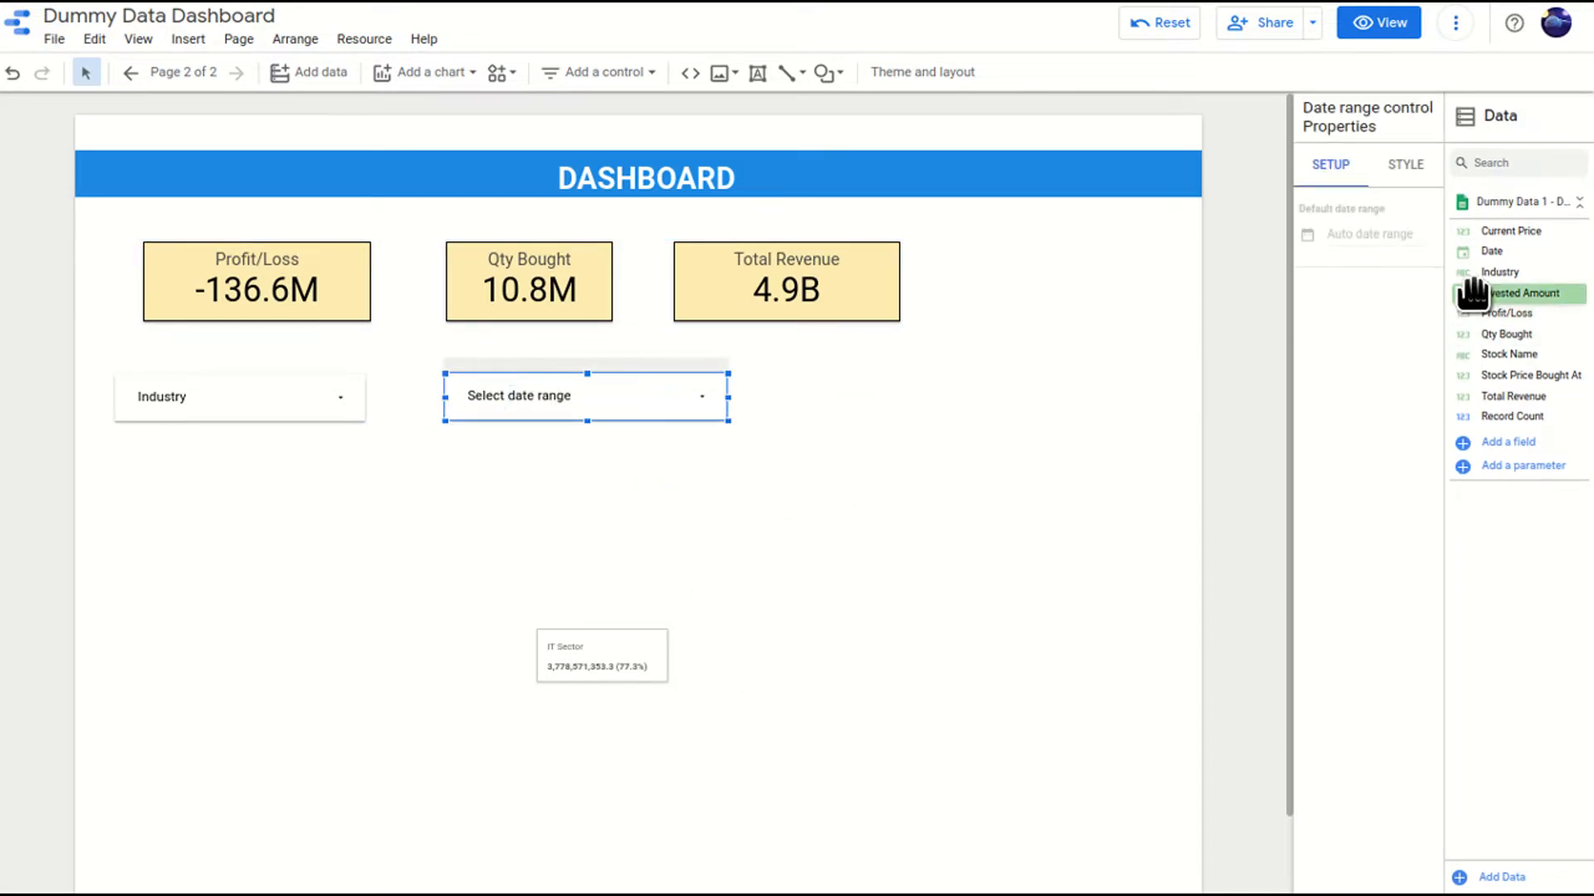
click(1418, 166)
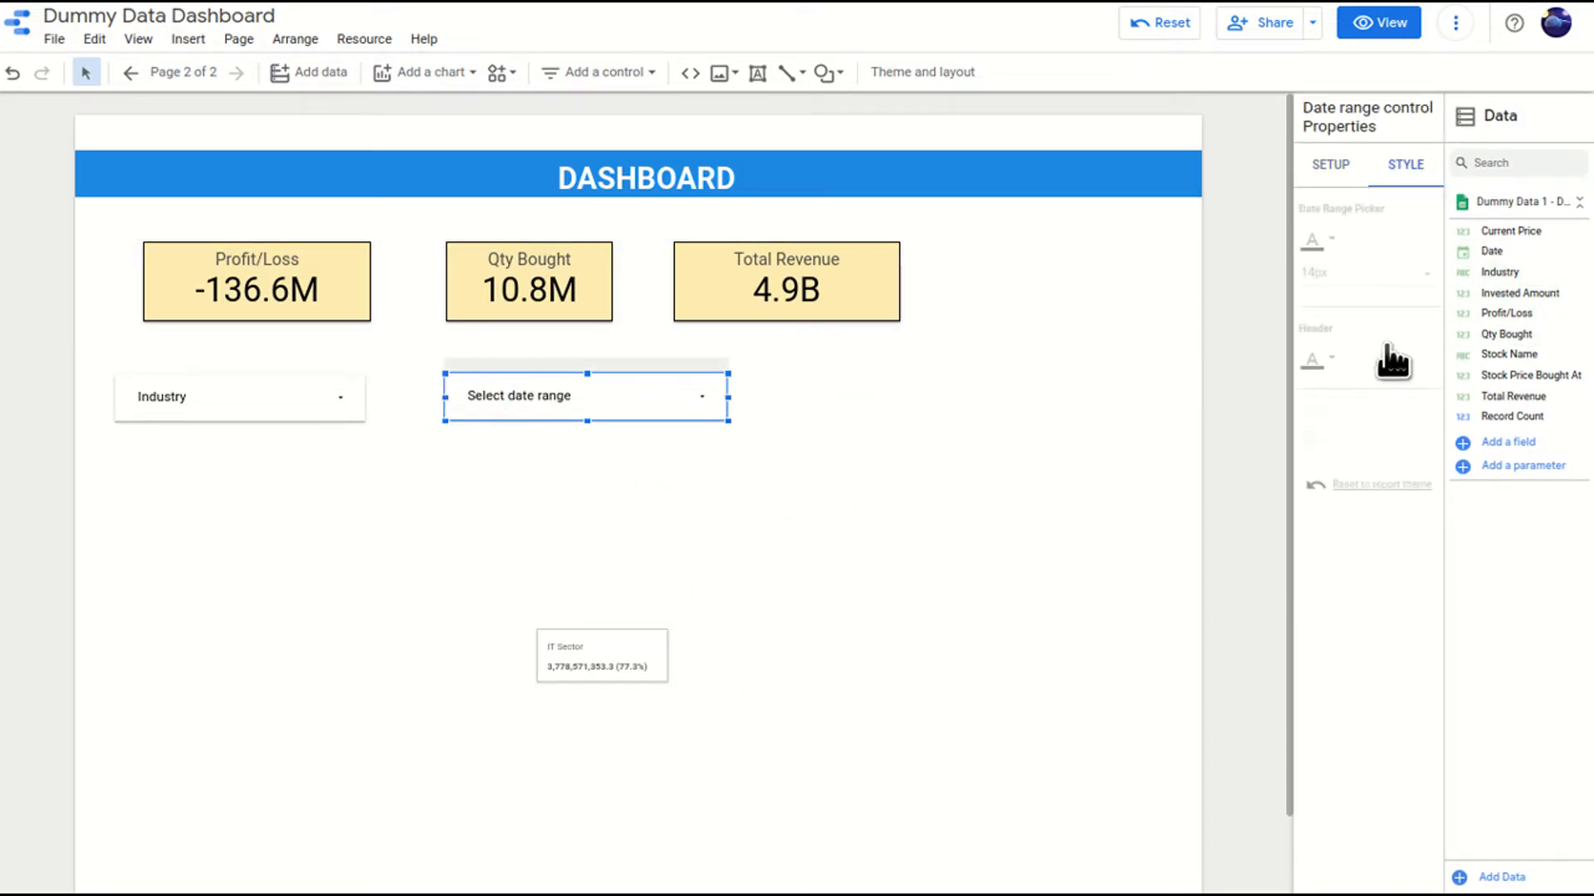
scroll(1352, 581, down, 1)
scroll(1354, 656, up, 1)
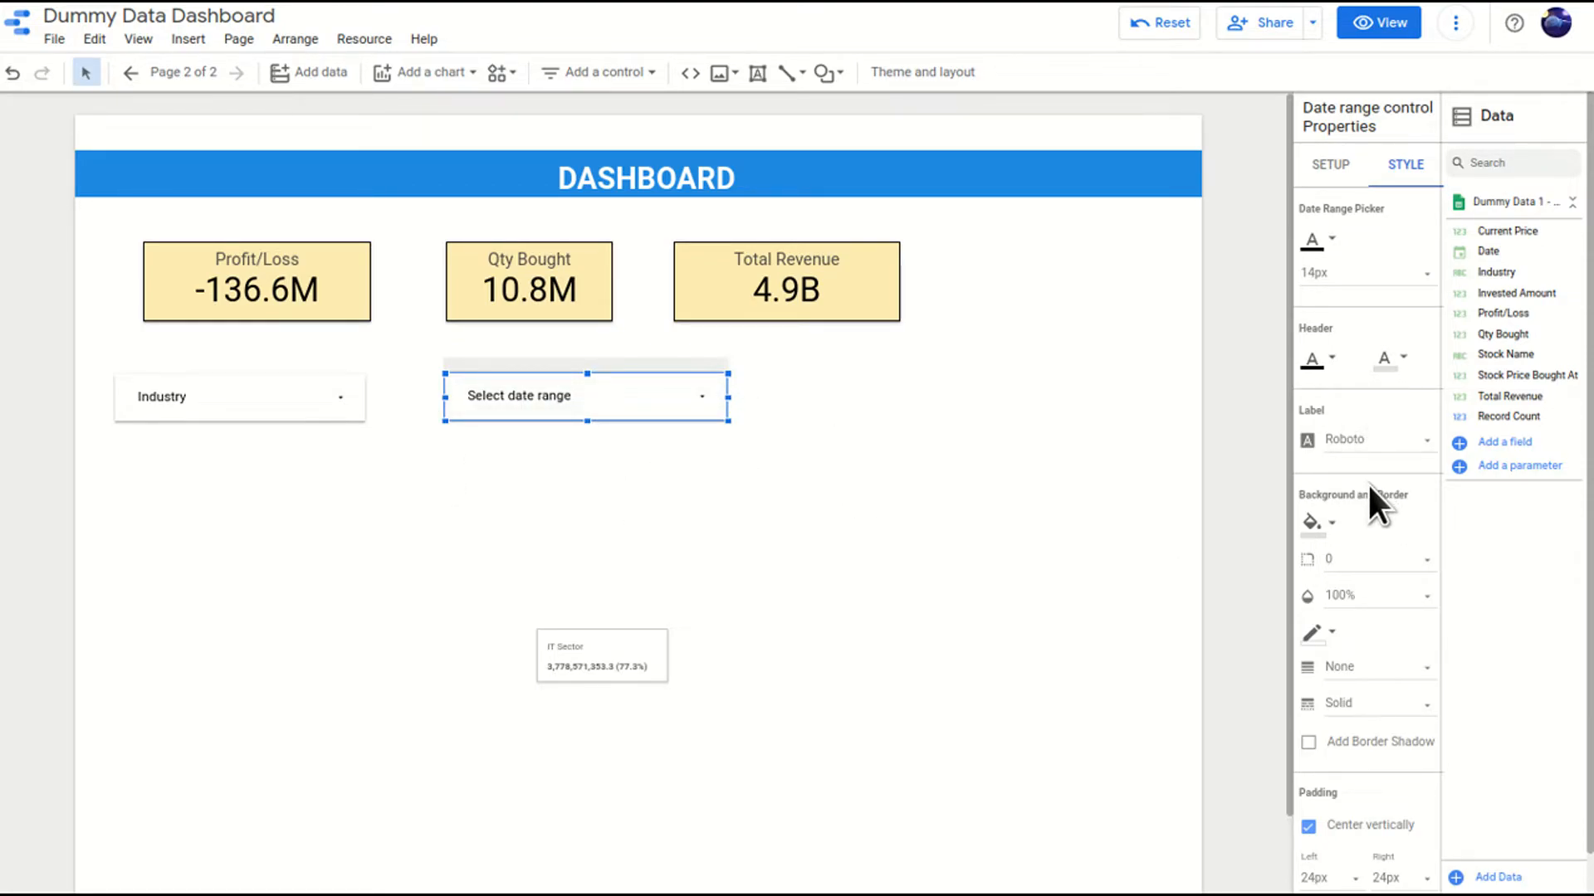
scroll(1401, 726, down, 1)
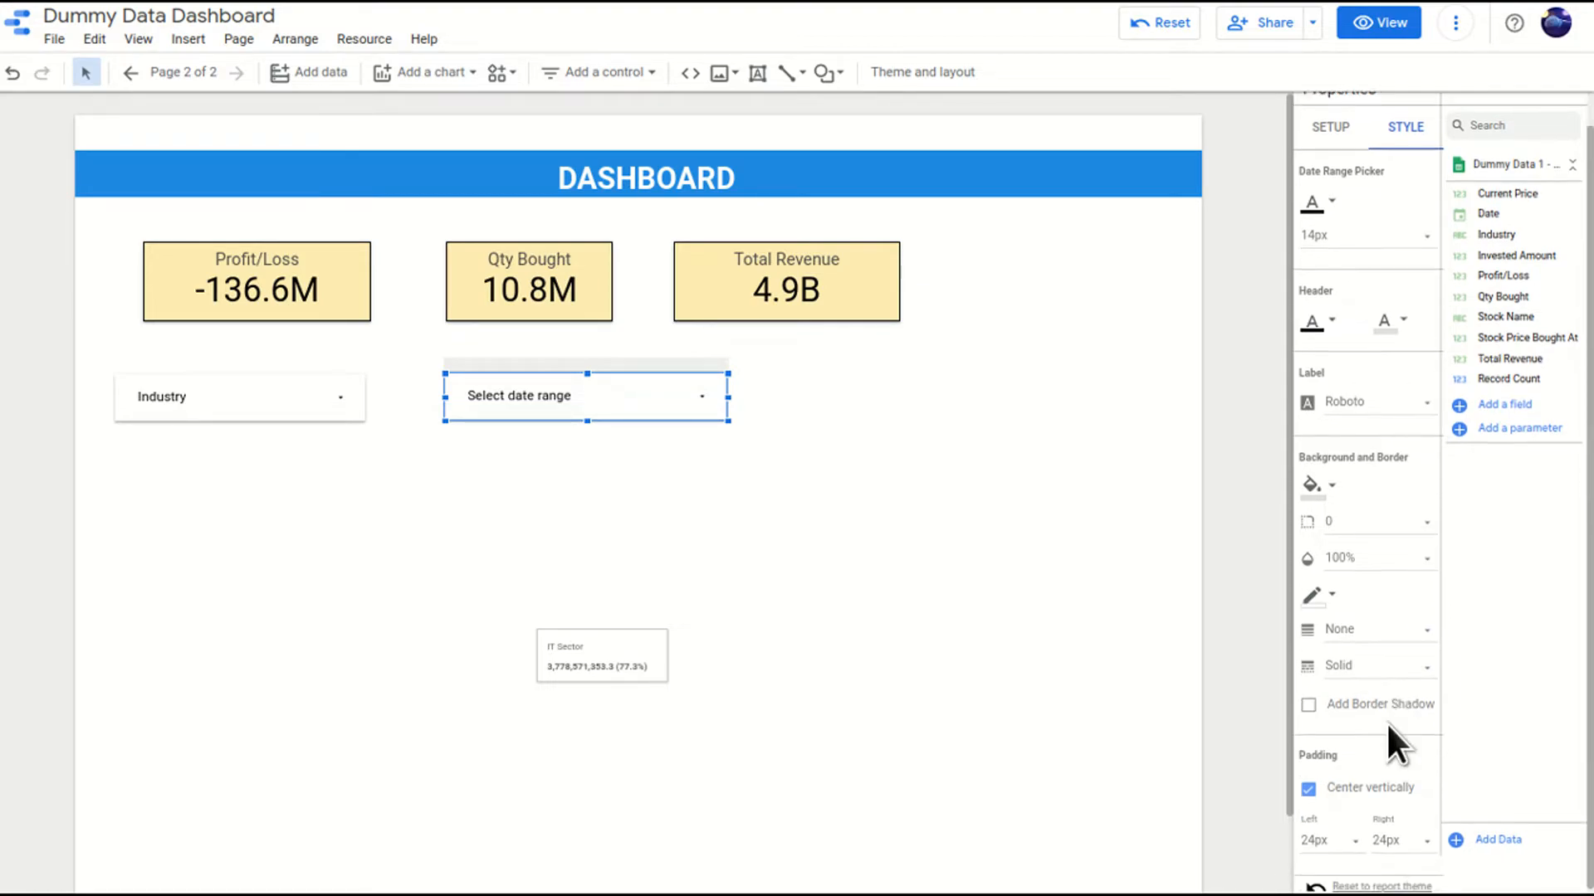
click(829, 465)
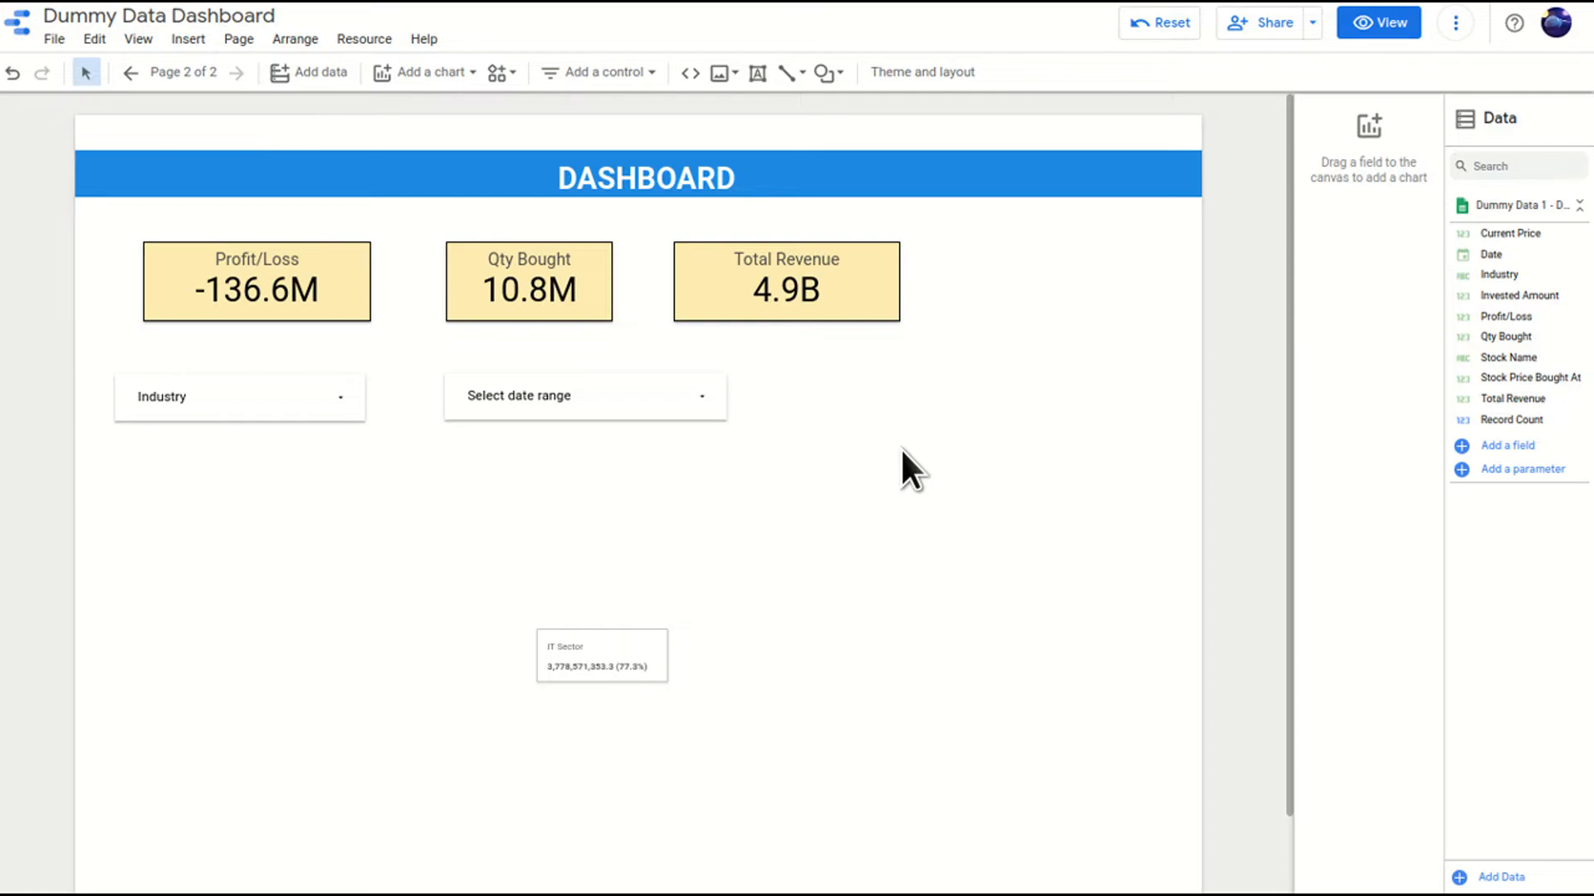
Add a Stock Name input box beside the date range control, making it wider and slightly shorter.
click(590, 79)
click(612, 193)
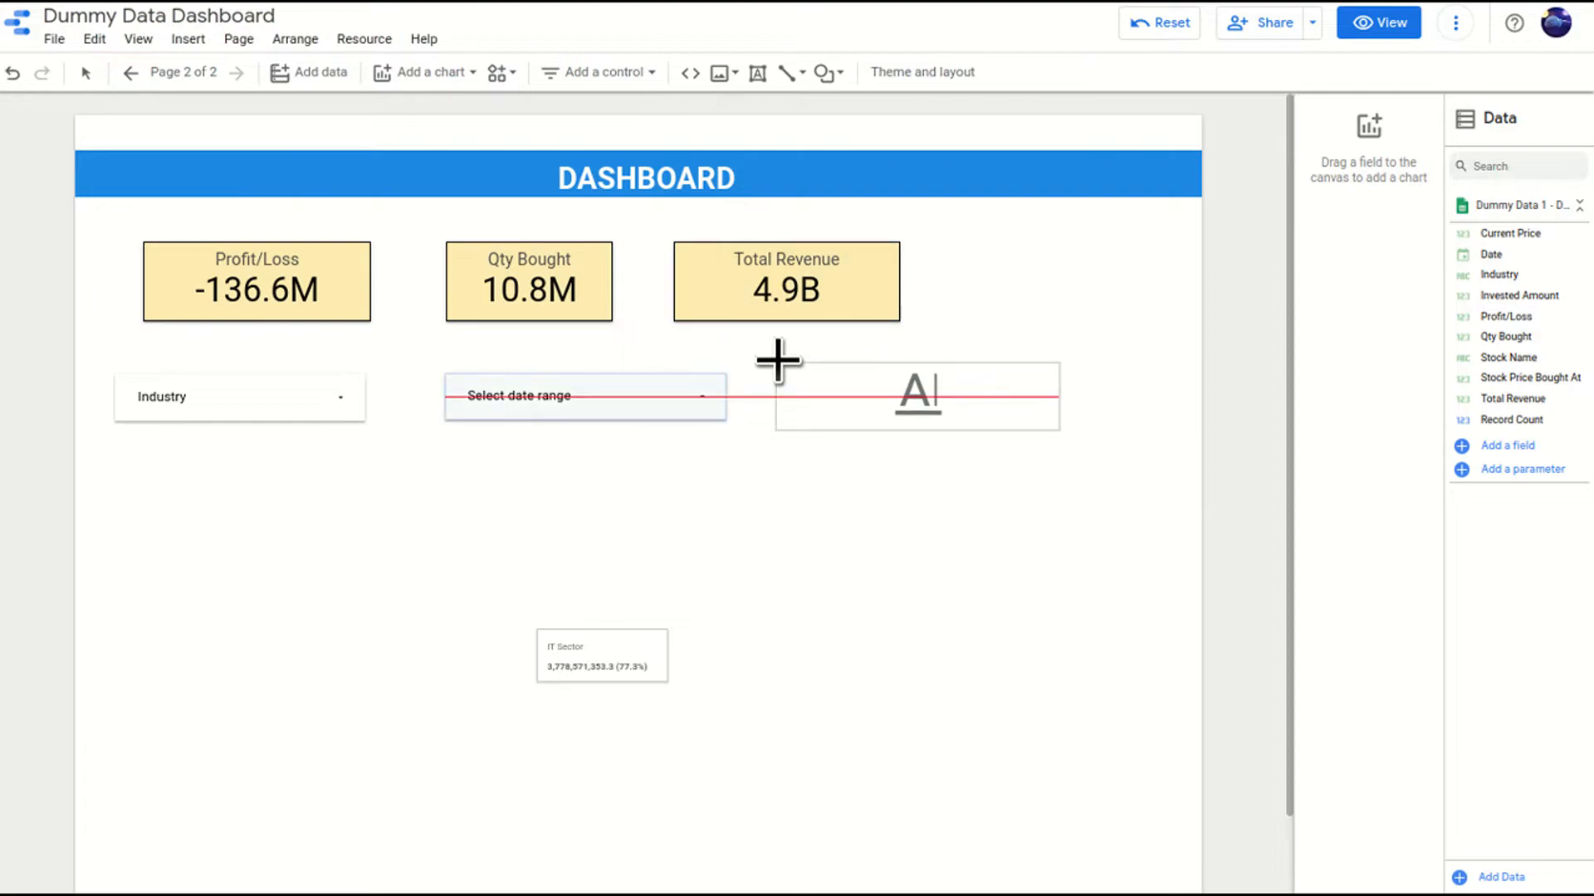
click(763, 362)
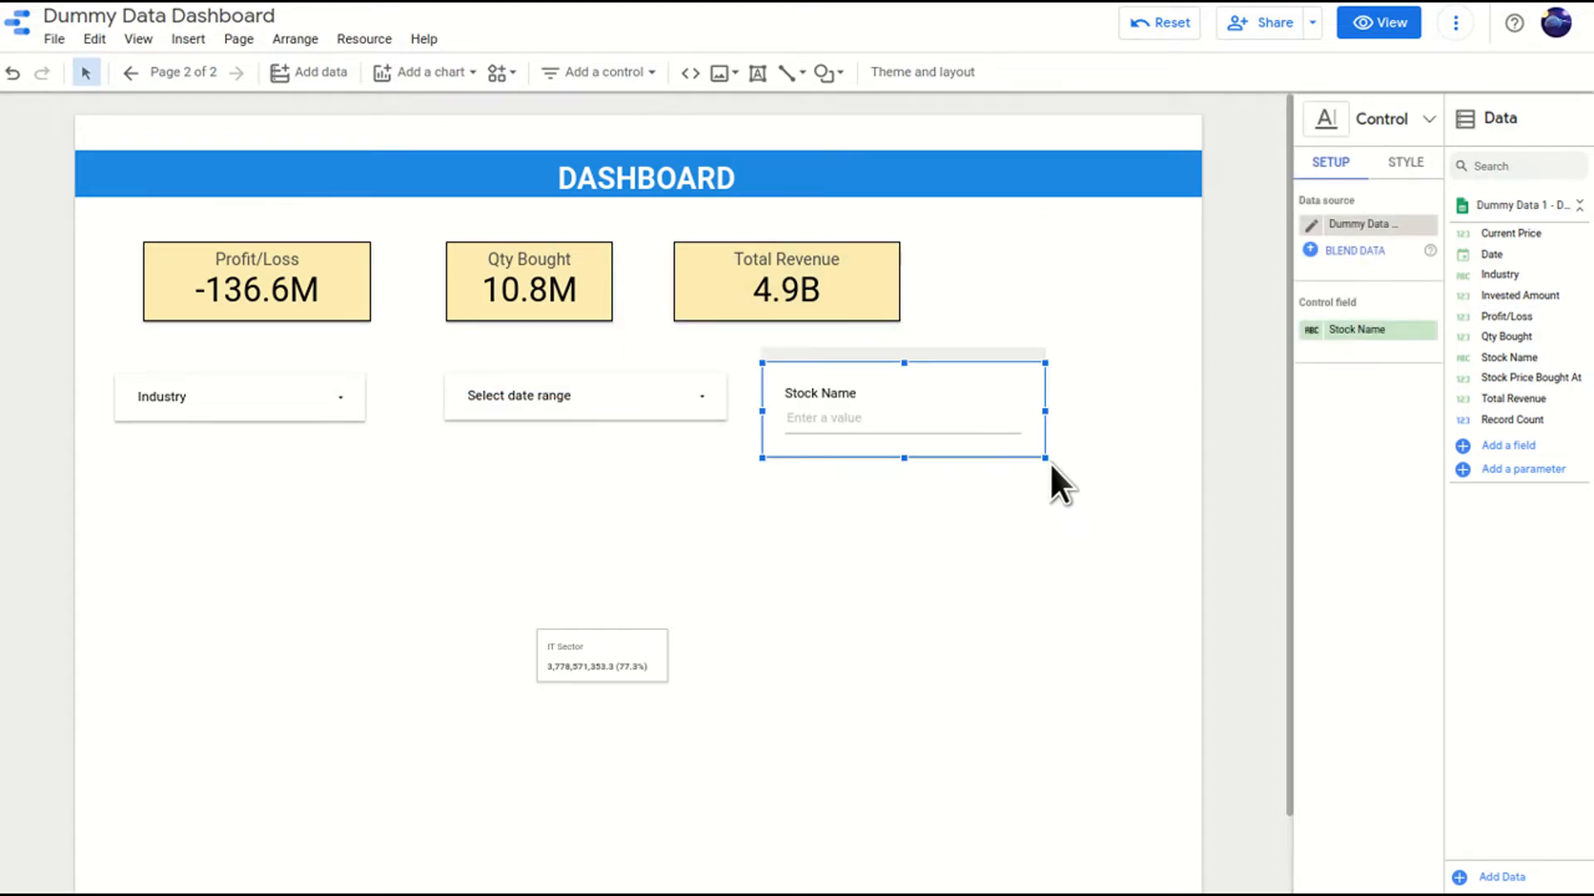
drag(1045, 458, 1175, 428)
Check the Industry drop-down's entries and try typing a value in the Stock Name input box.
click(323, 374)
click(339, 395)
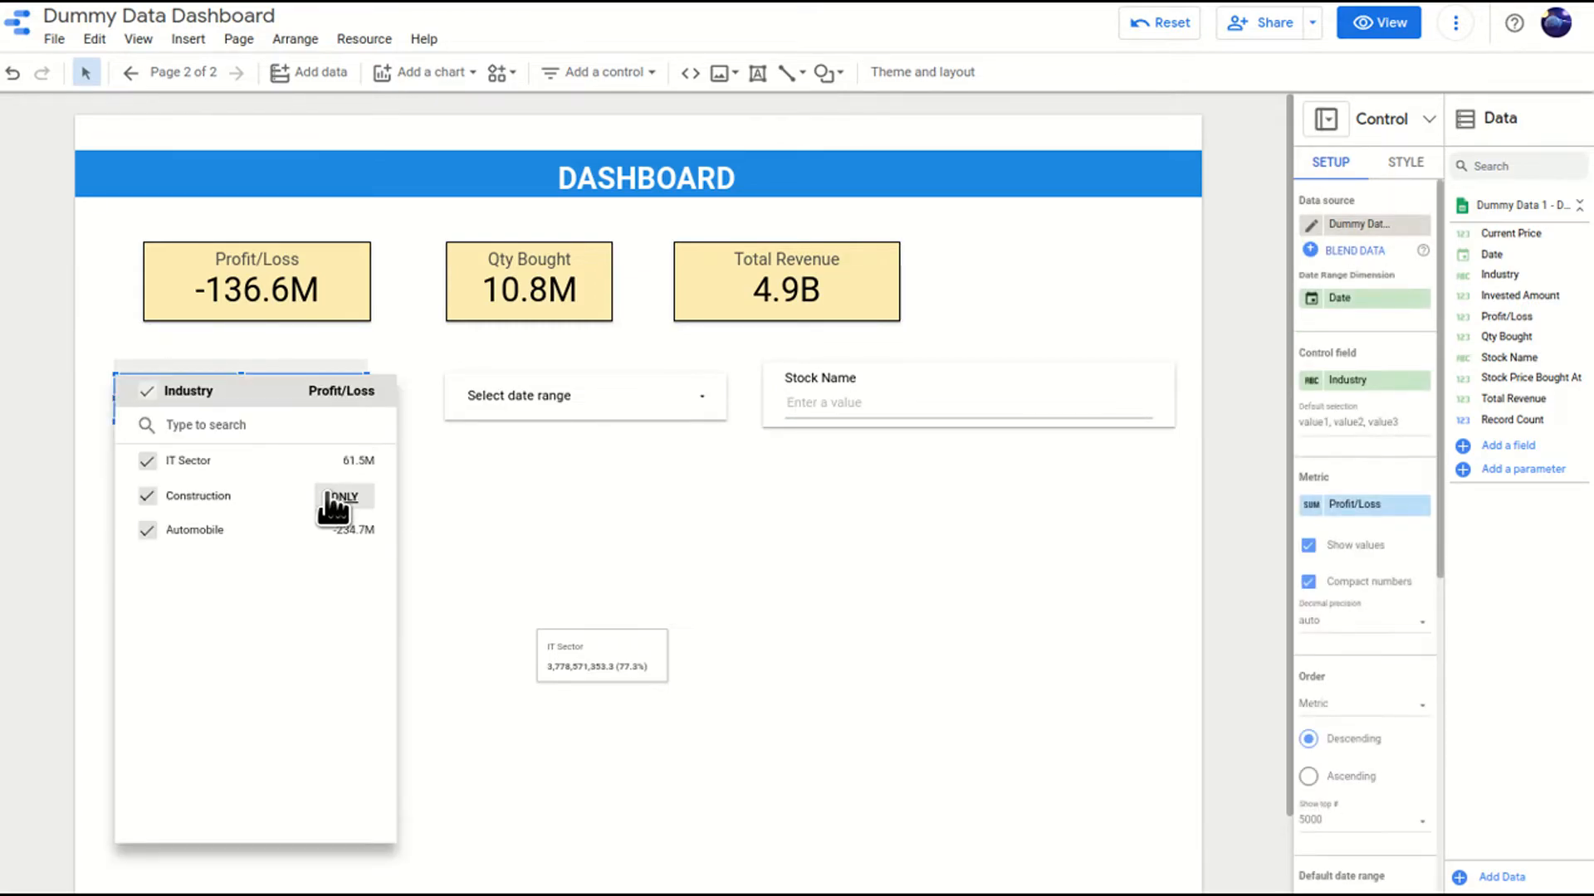
click(462, 536)
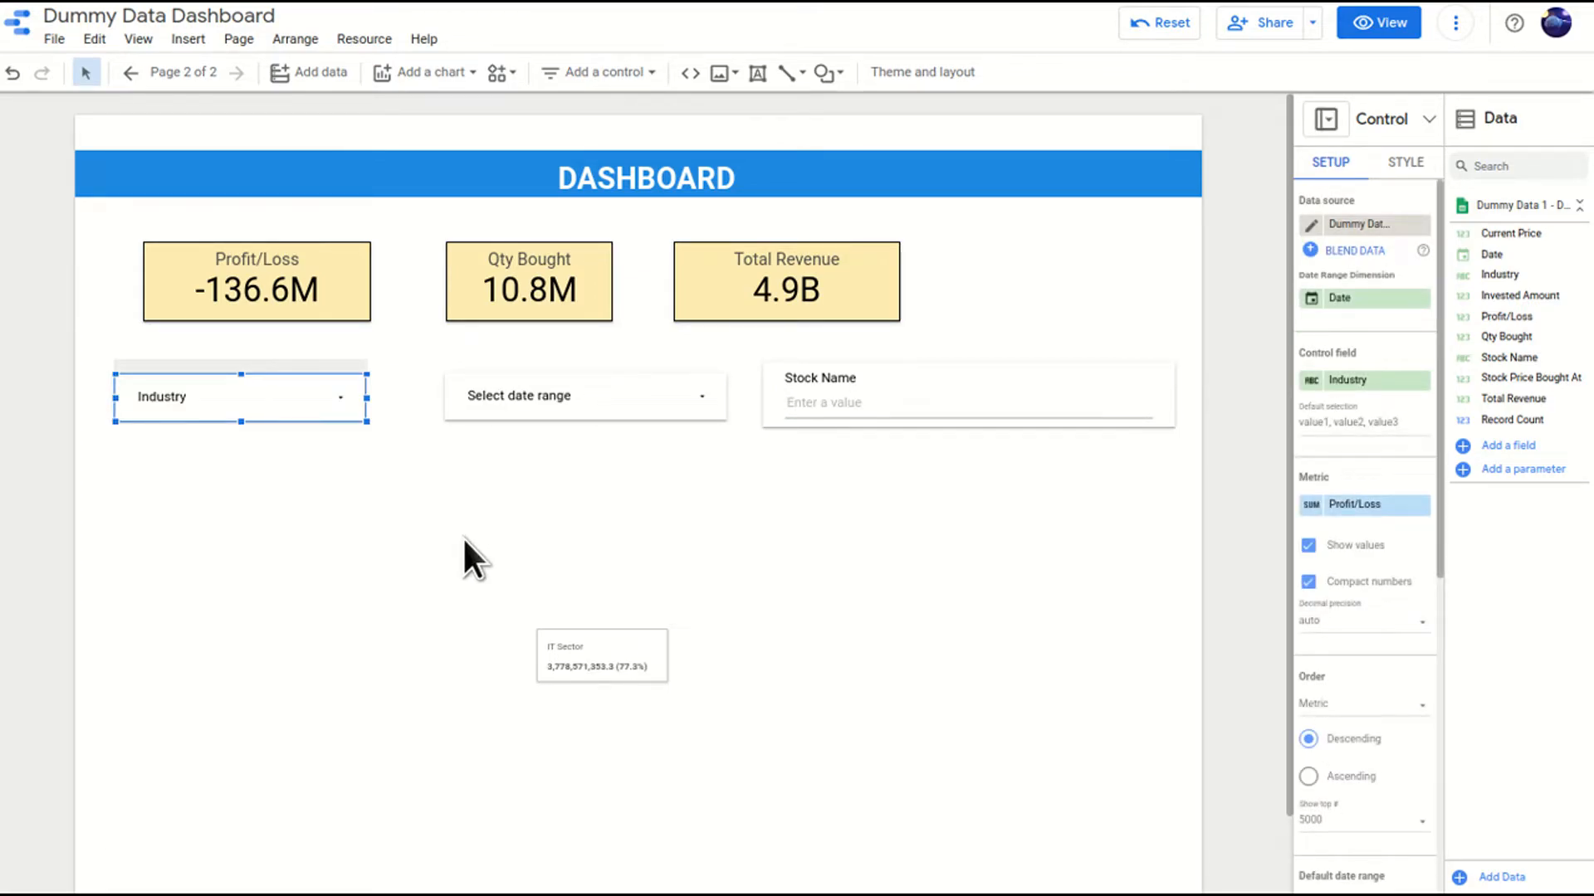
click(854, 405)
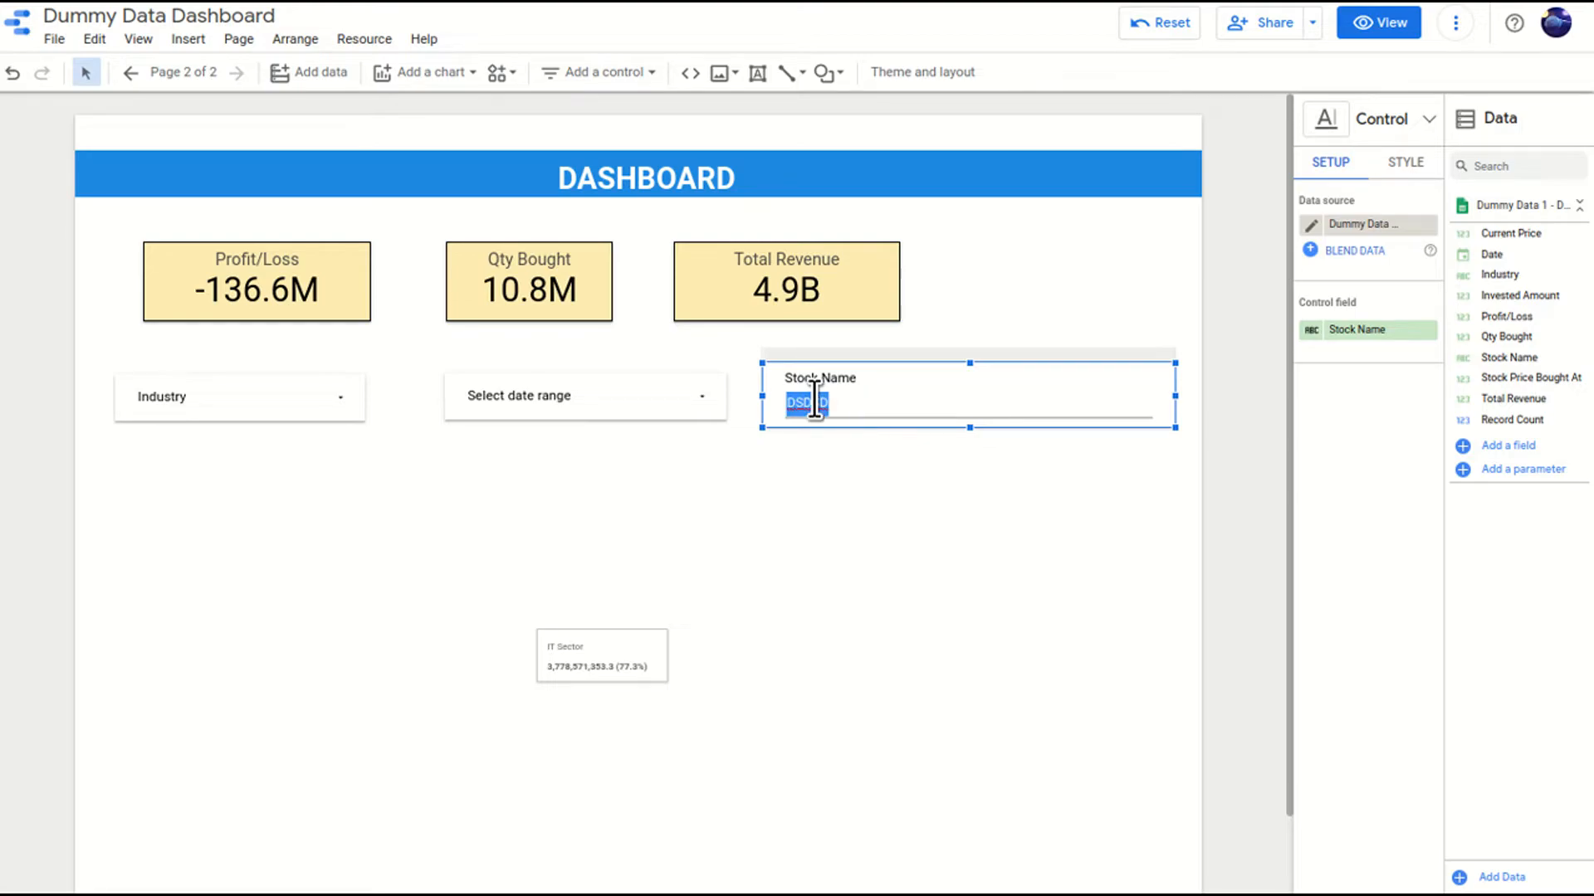
click(336, 400)
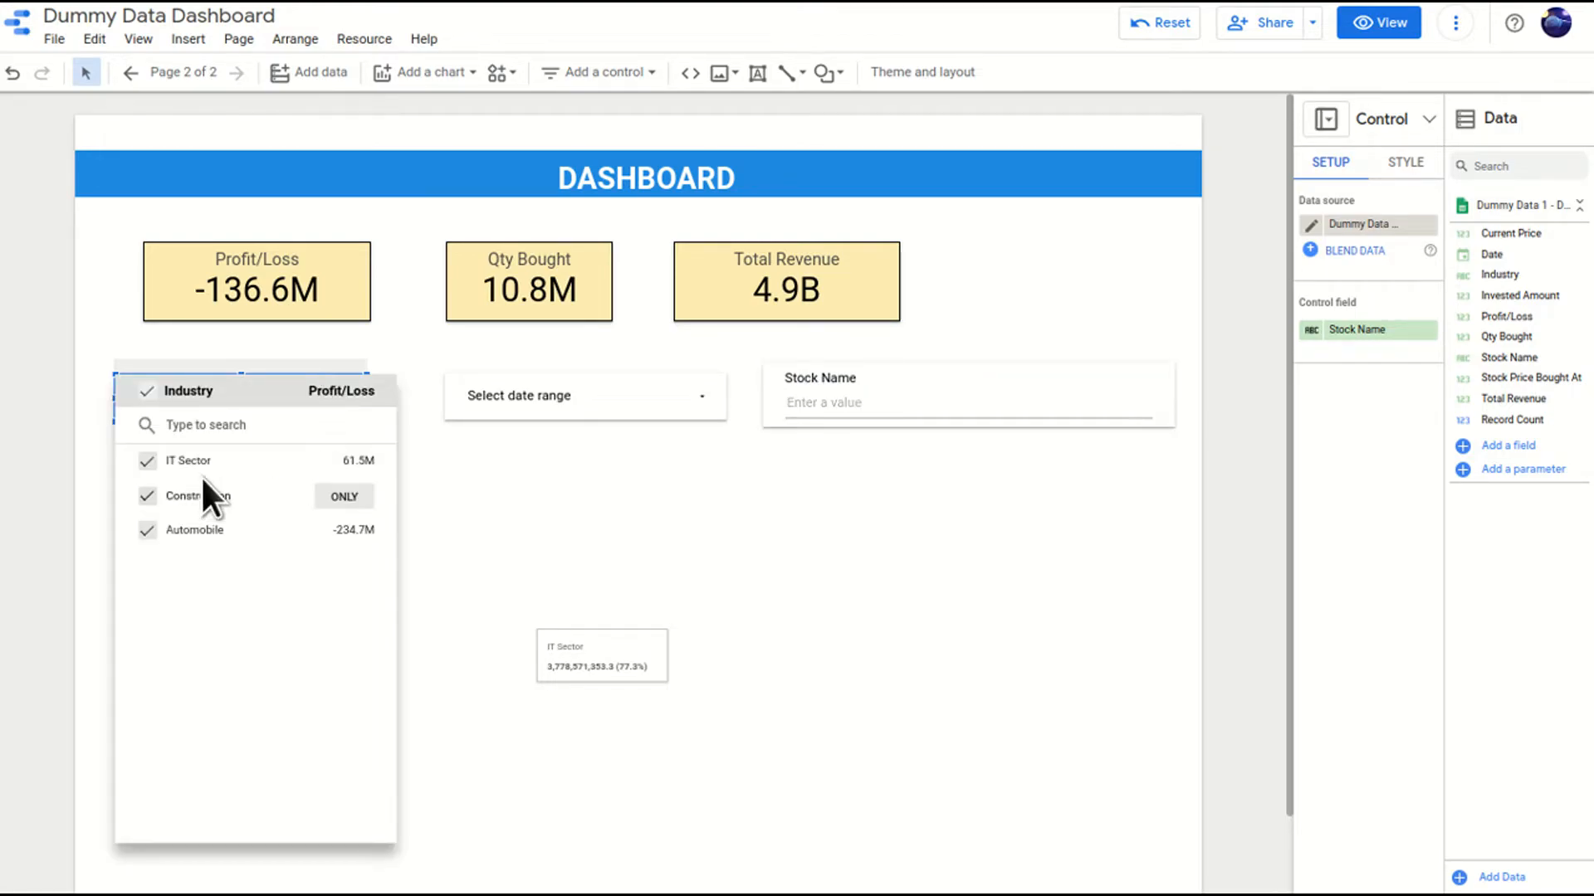
Replace the input box's Stock Name control field with Industry.
click(986, 367)
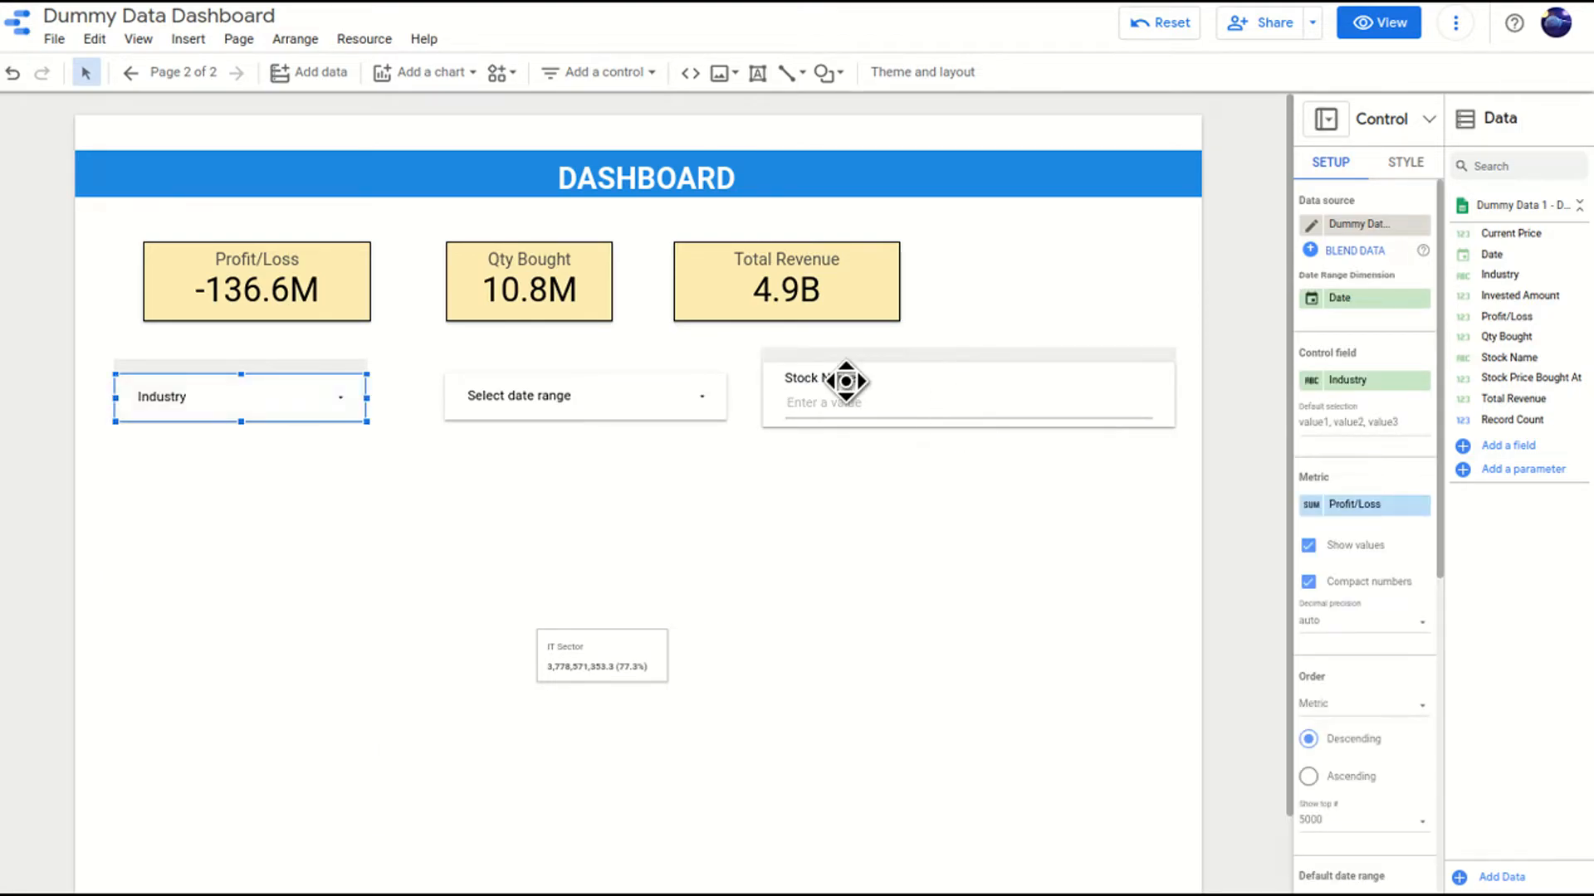
click(951, 368)
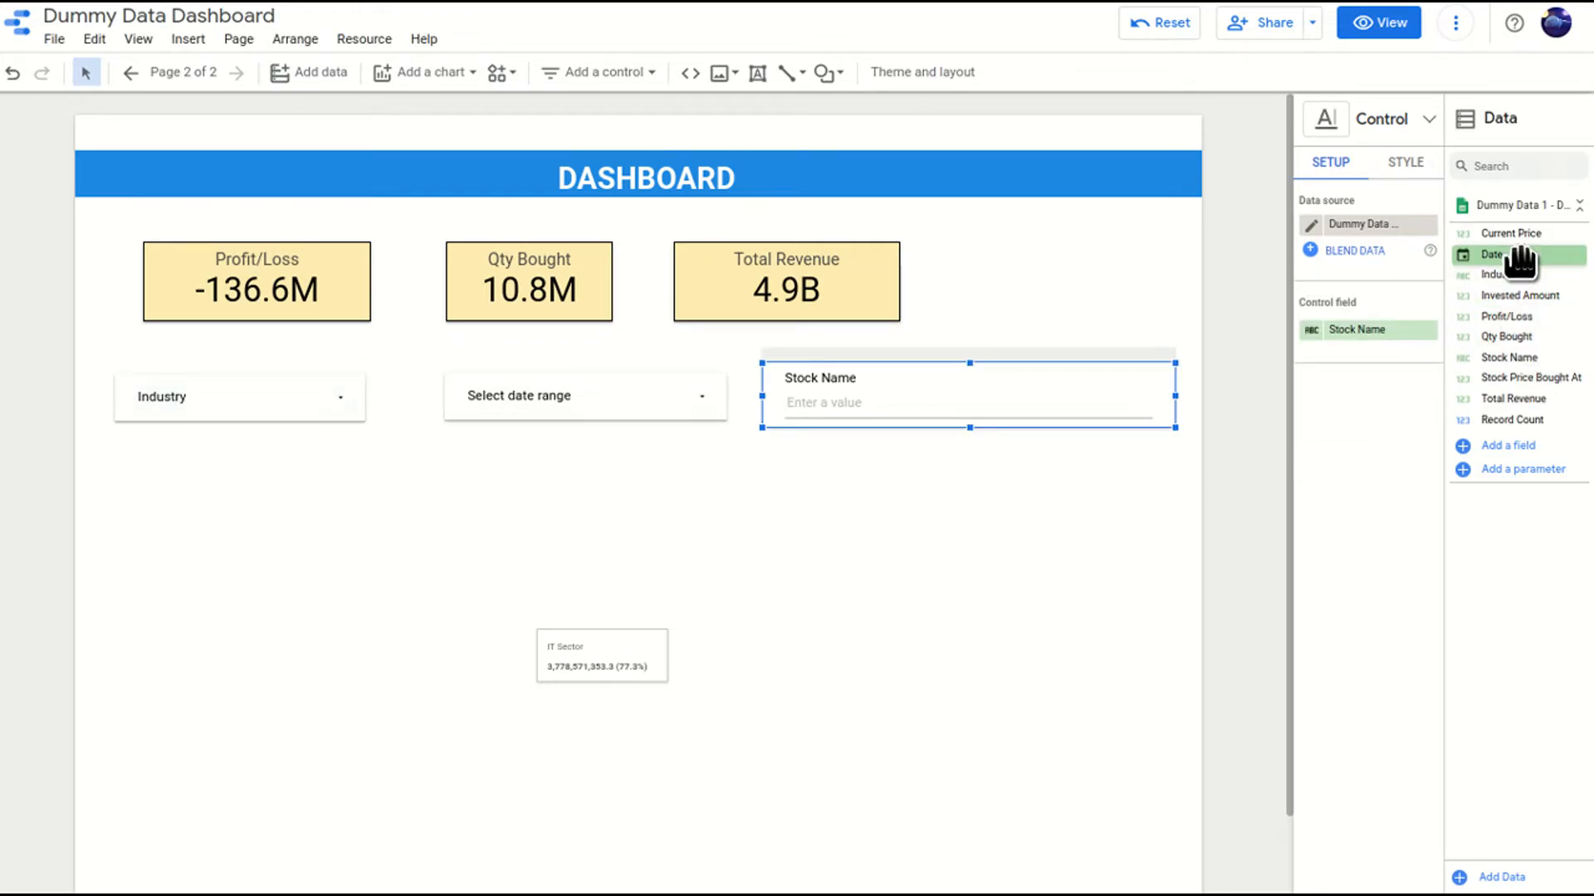
drag(1532, 275, 1399, 334)
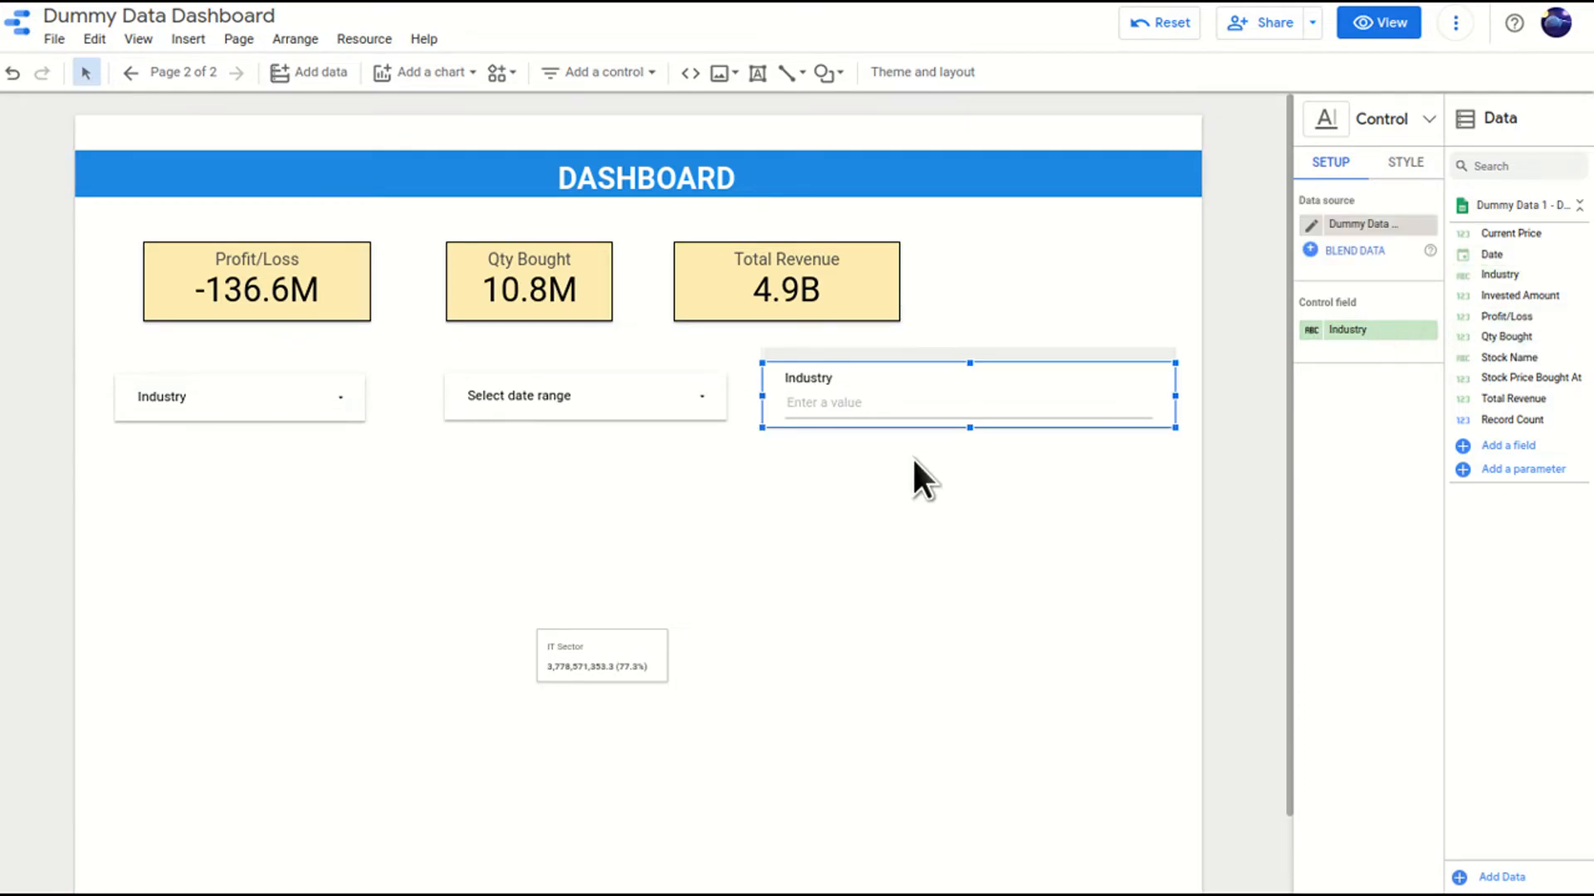
Group the three scorecards with the Industry drop-down, date range control and Industry input box.
drag(1058, 516, 324, 384)
right_click(336, 292)
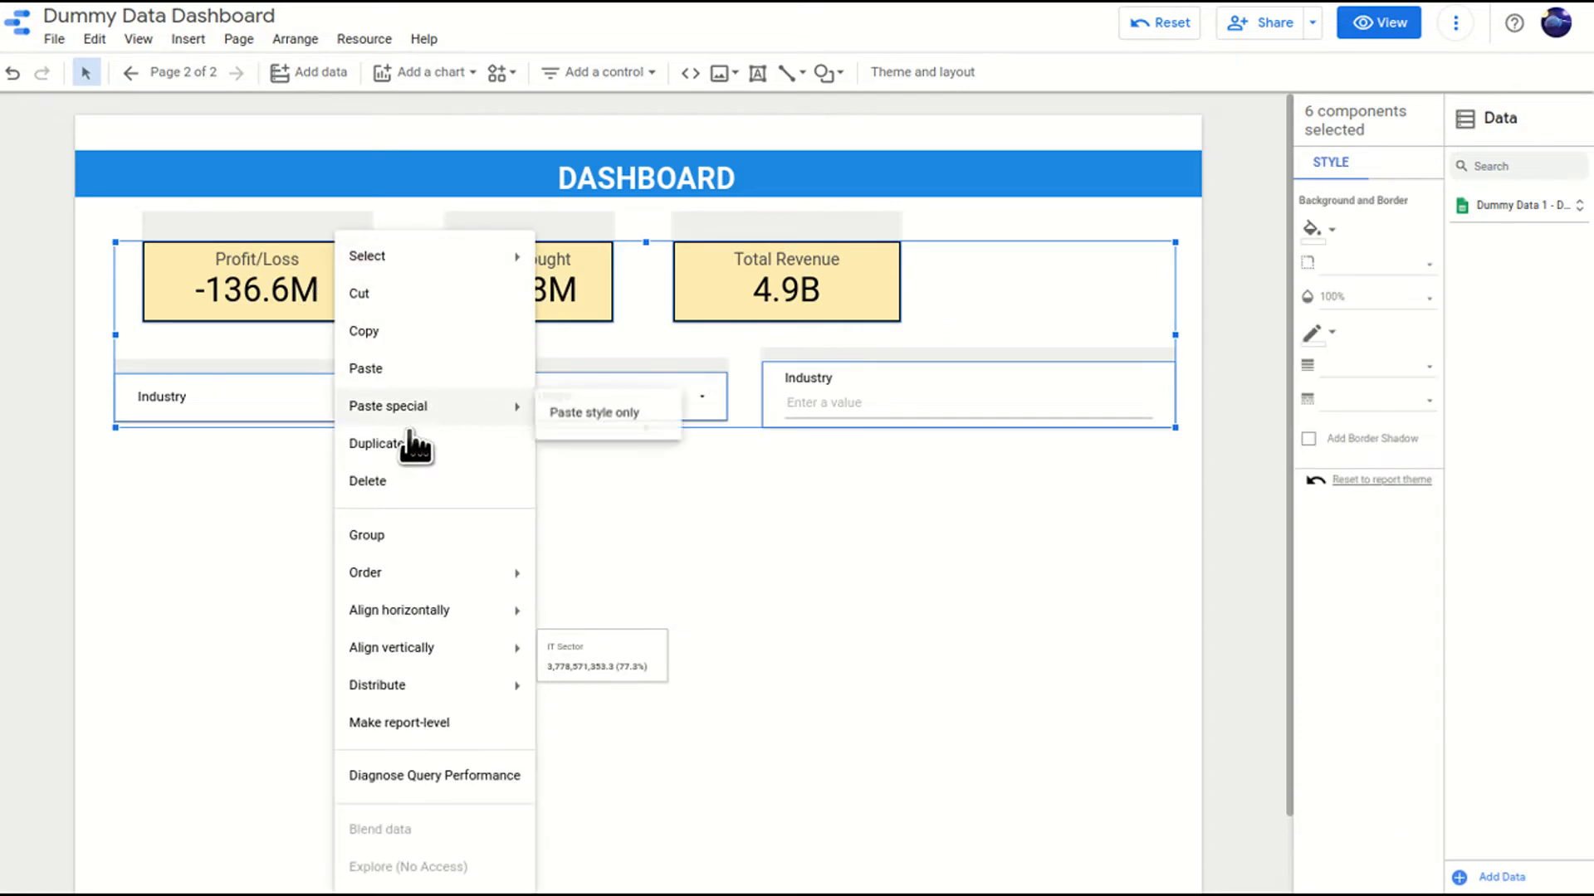
click(420, 535)
Try filtering the group by "it SECTOR" in the Industry input box and check the Industry drop-down's list.
shift+click(844, 407)
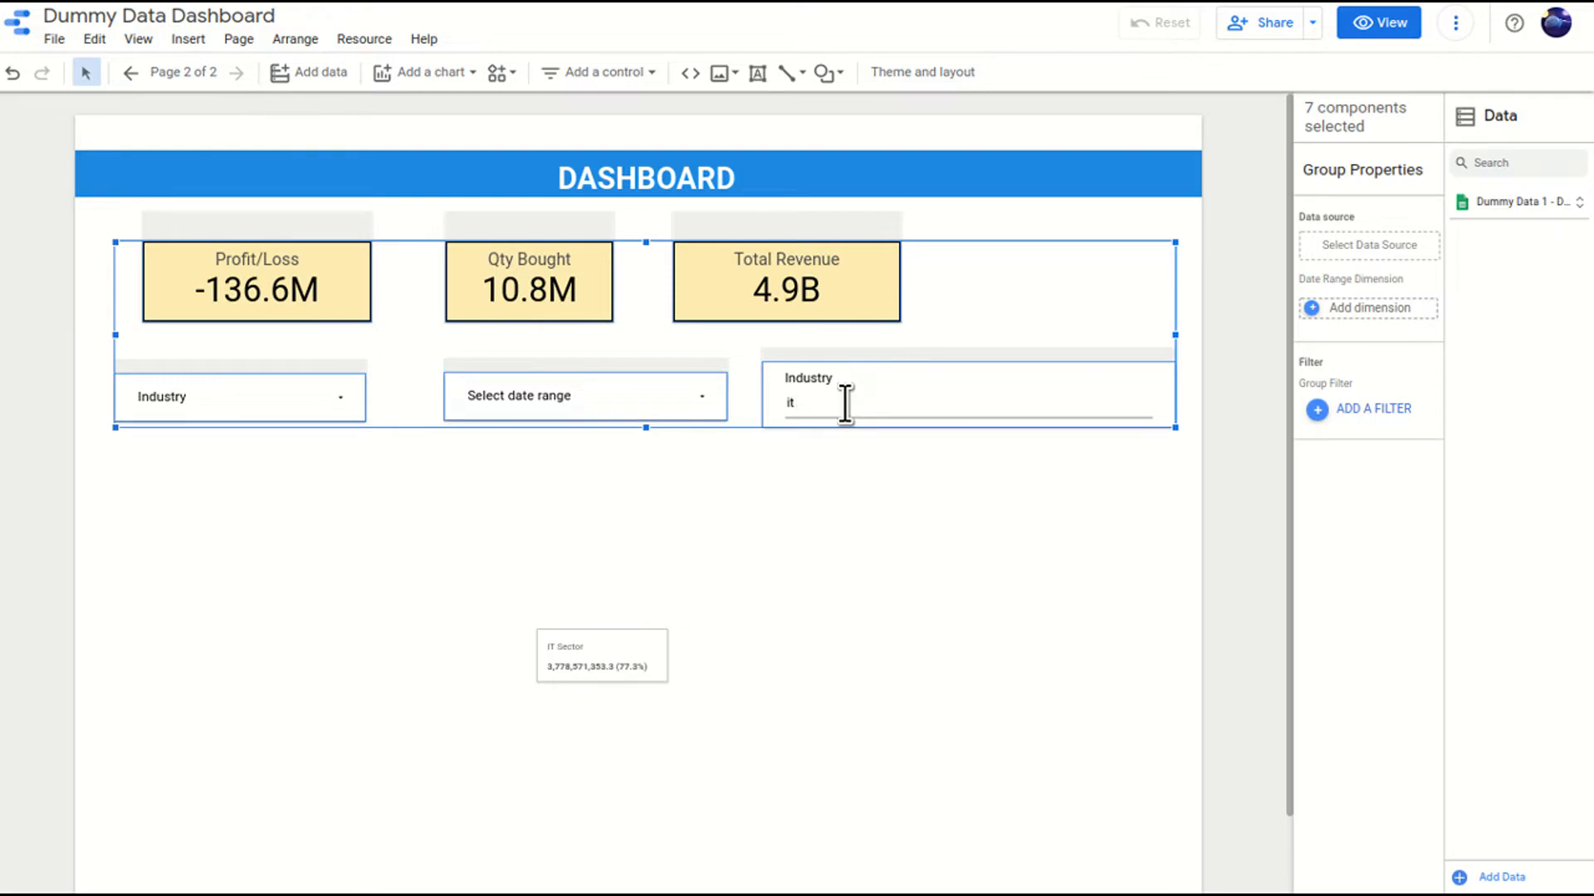
text(TOR)
key(Return)
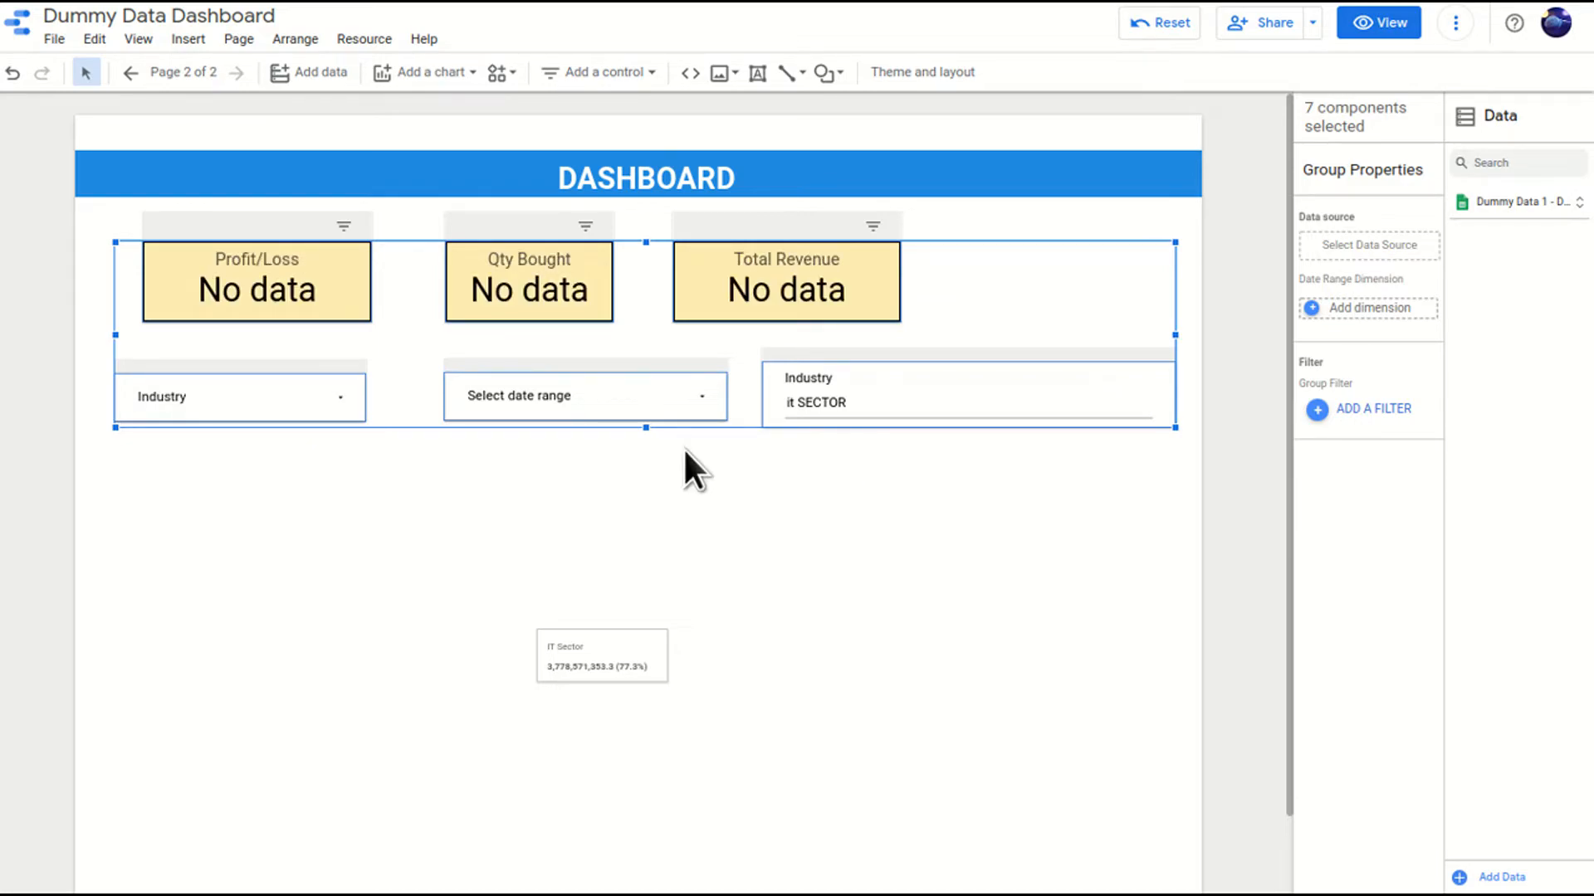
triple_click(824, 411)
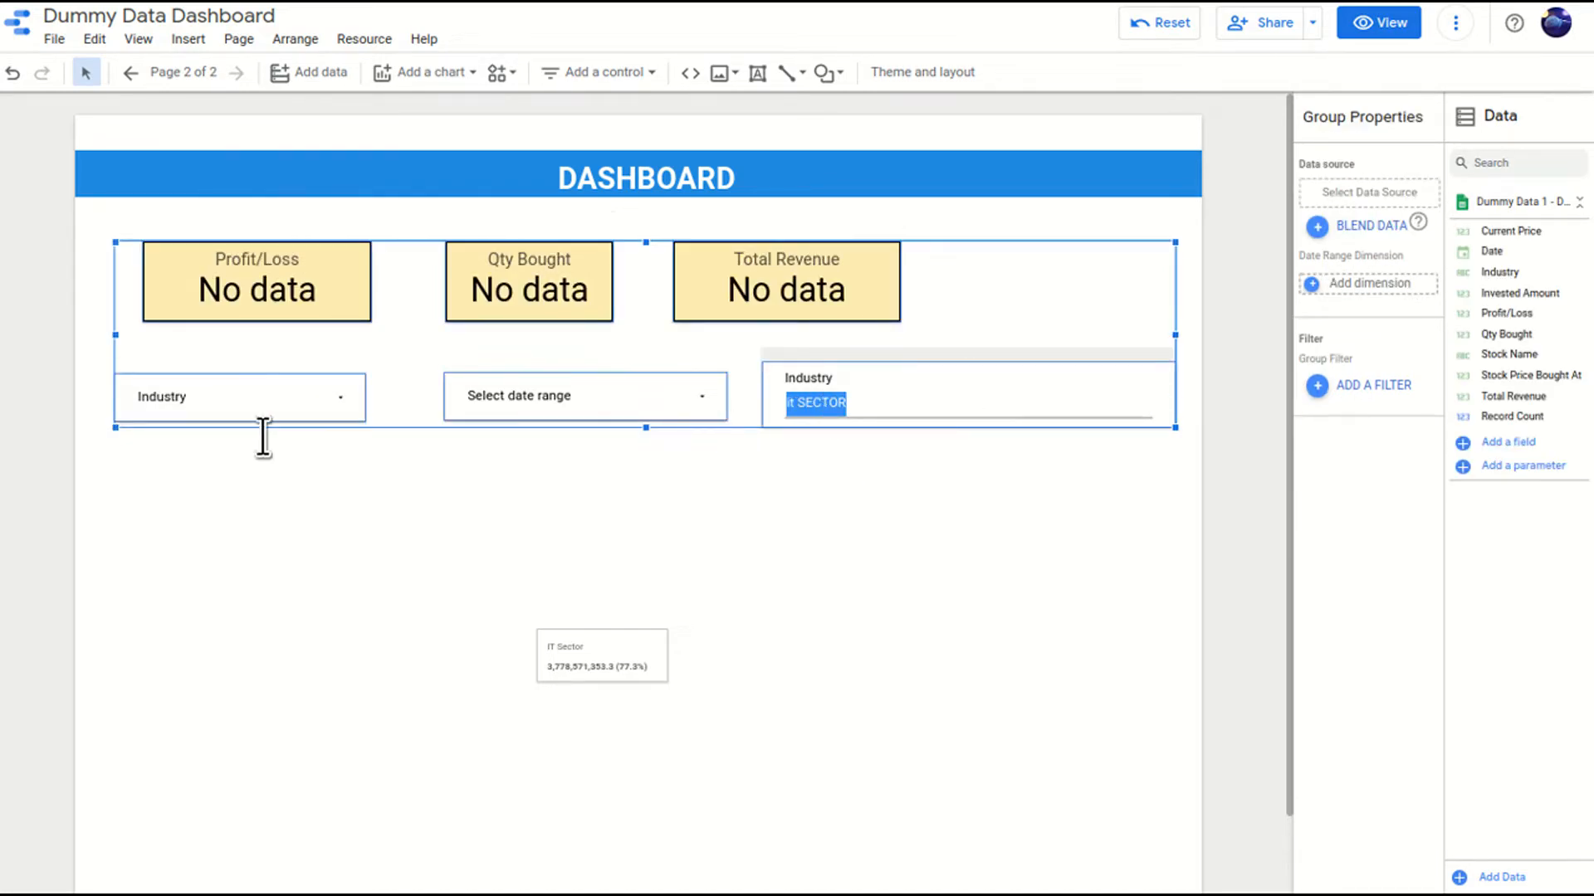
click(345, 405)
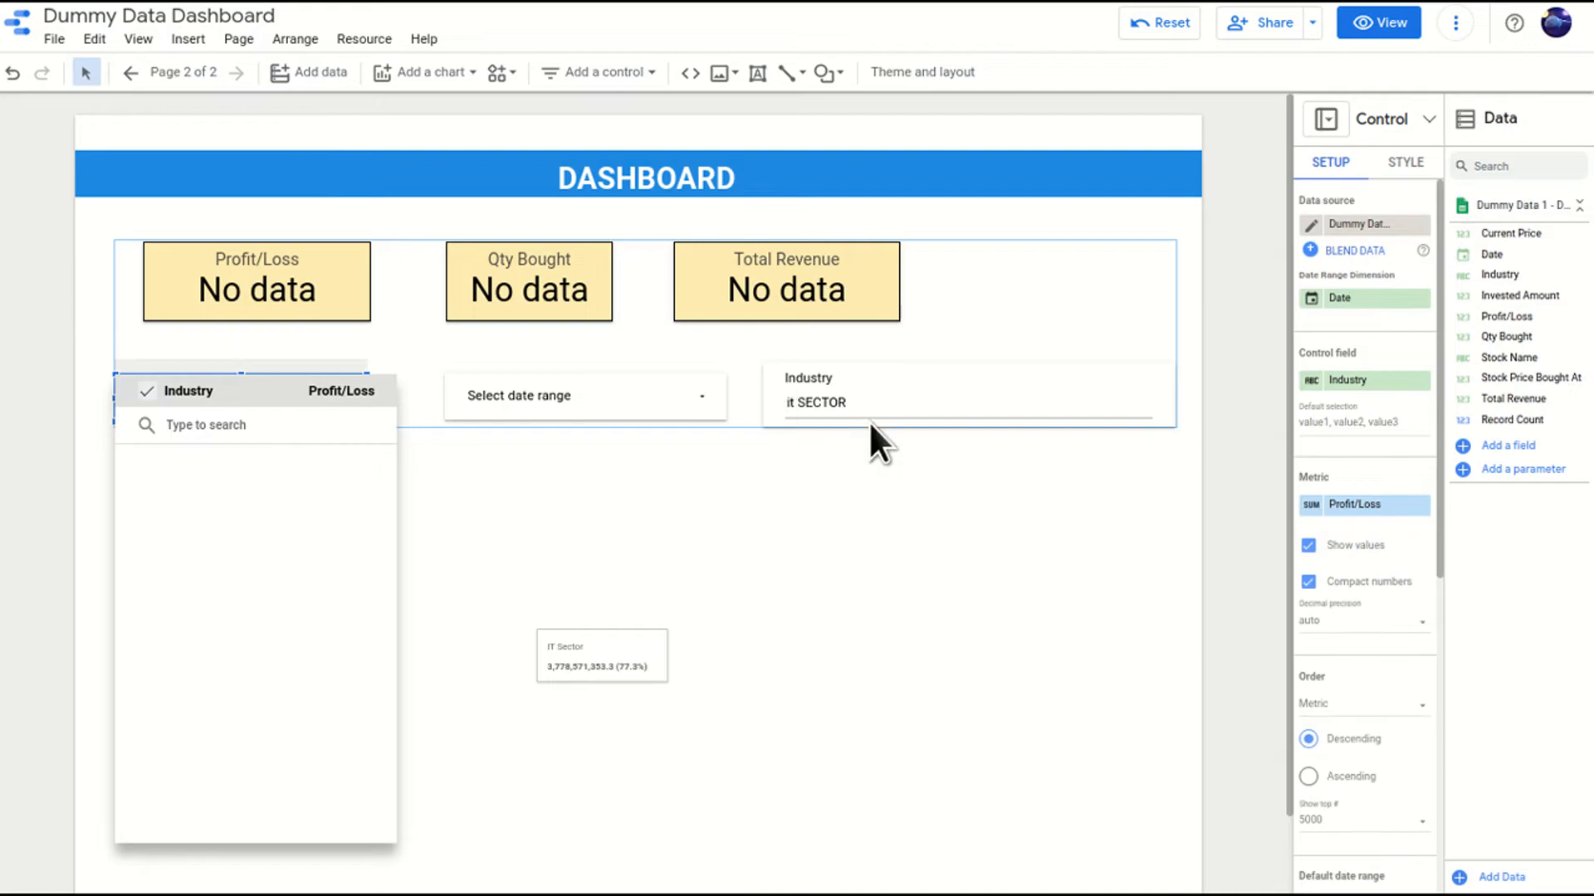
Clear the text from the Industry input box so it no longer filters the group.
double_click(822, 402)
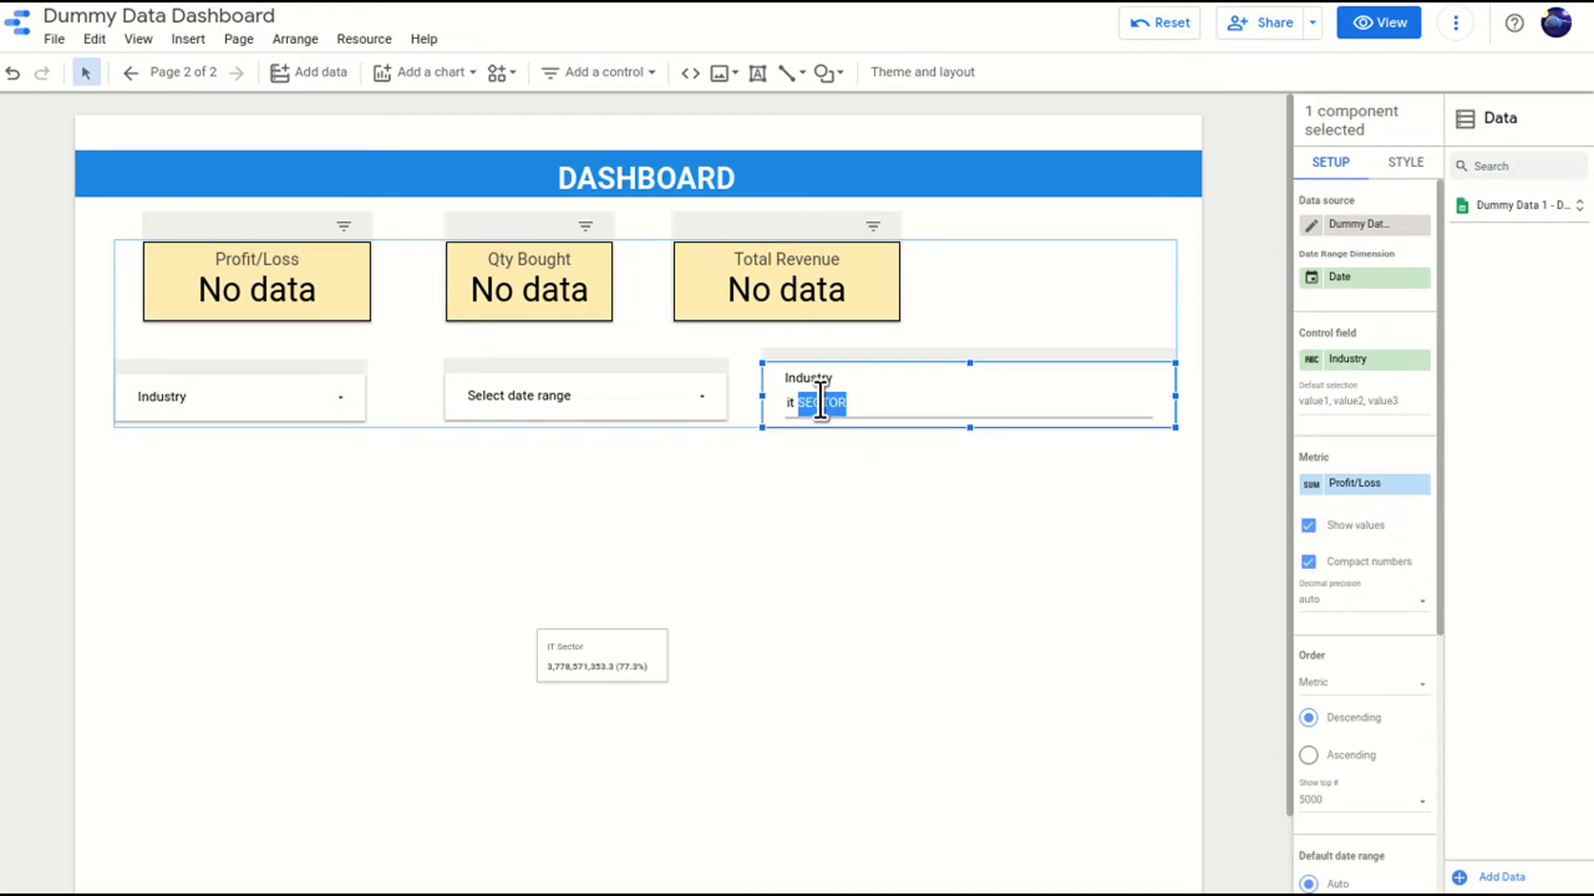
click(861, 407)
key(BackSpace)
key(BackSpace)
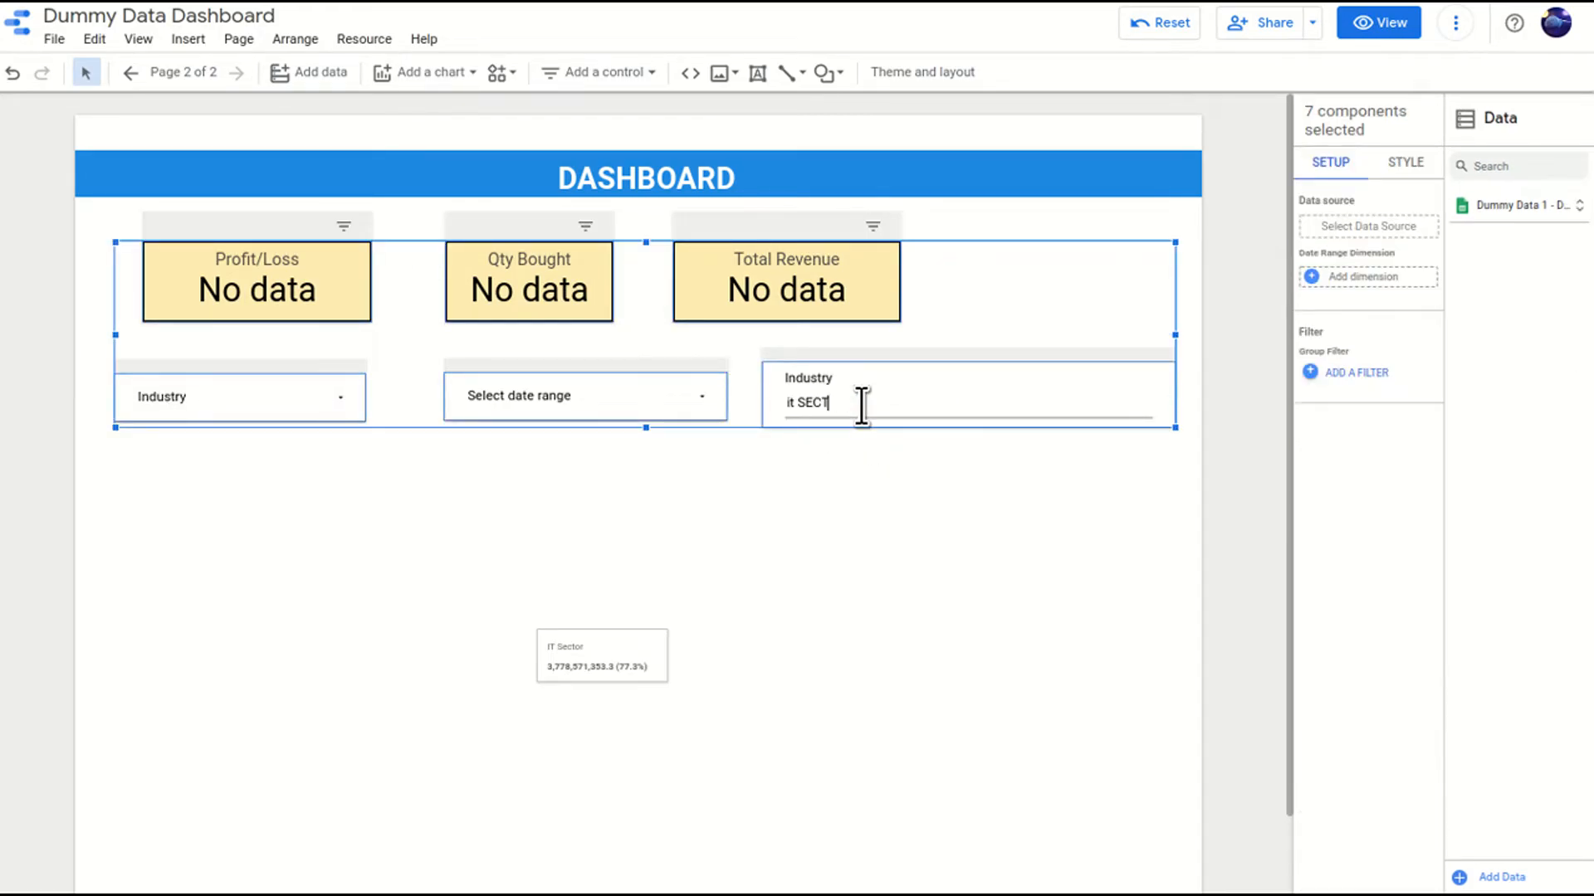
key(BackSpace)
key(BackSpace)
key(BackSpace)
key(BackSpace)
key(BackSpace)
key(BackSpace)
key(BackSpace)
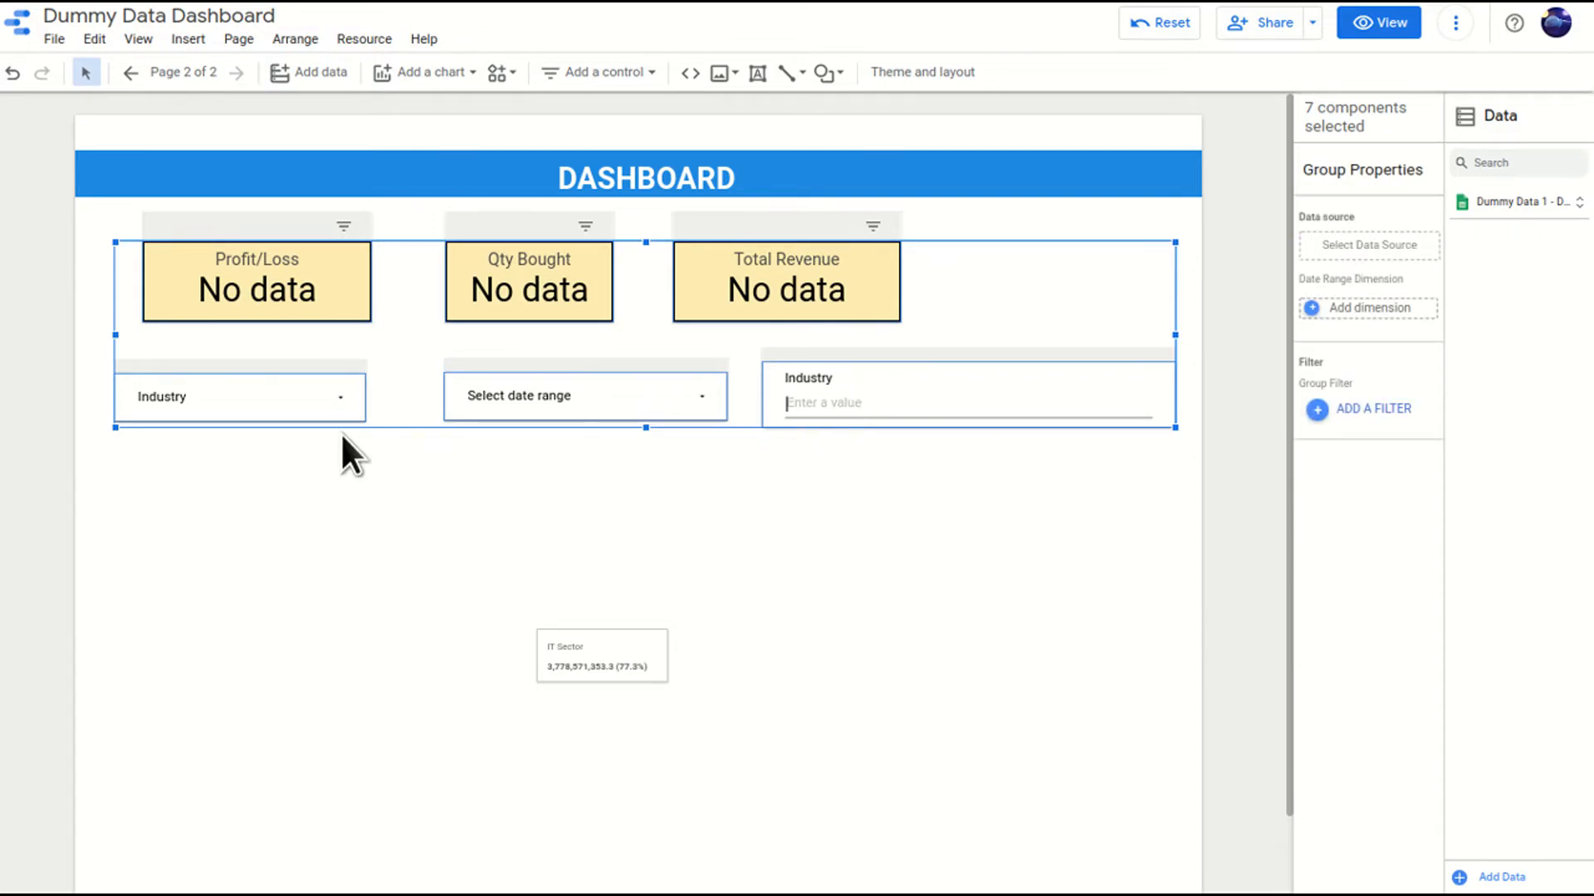
click(342, 398)
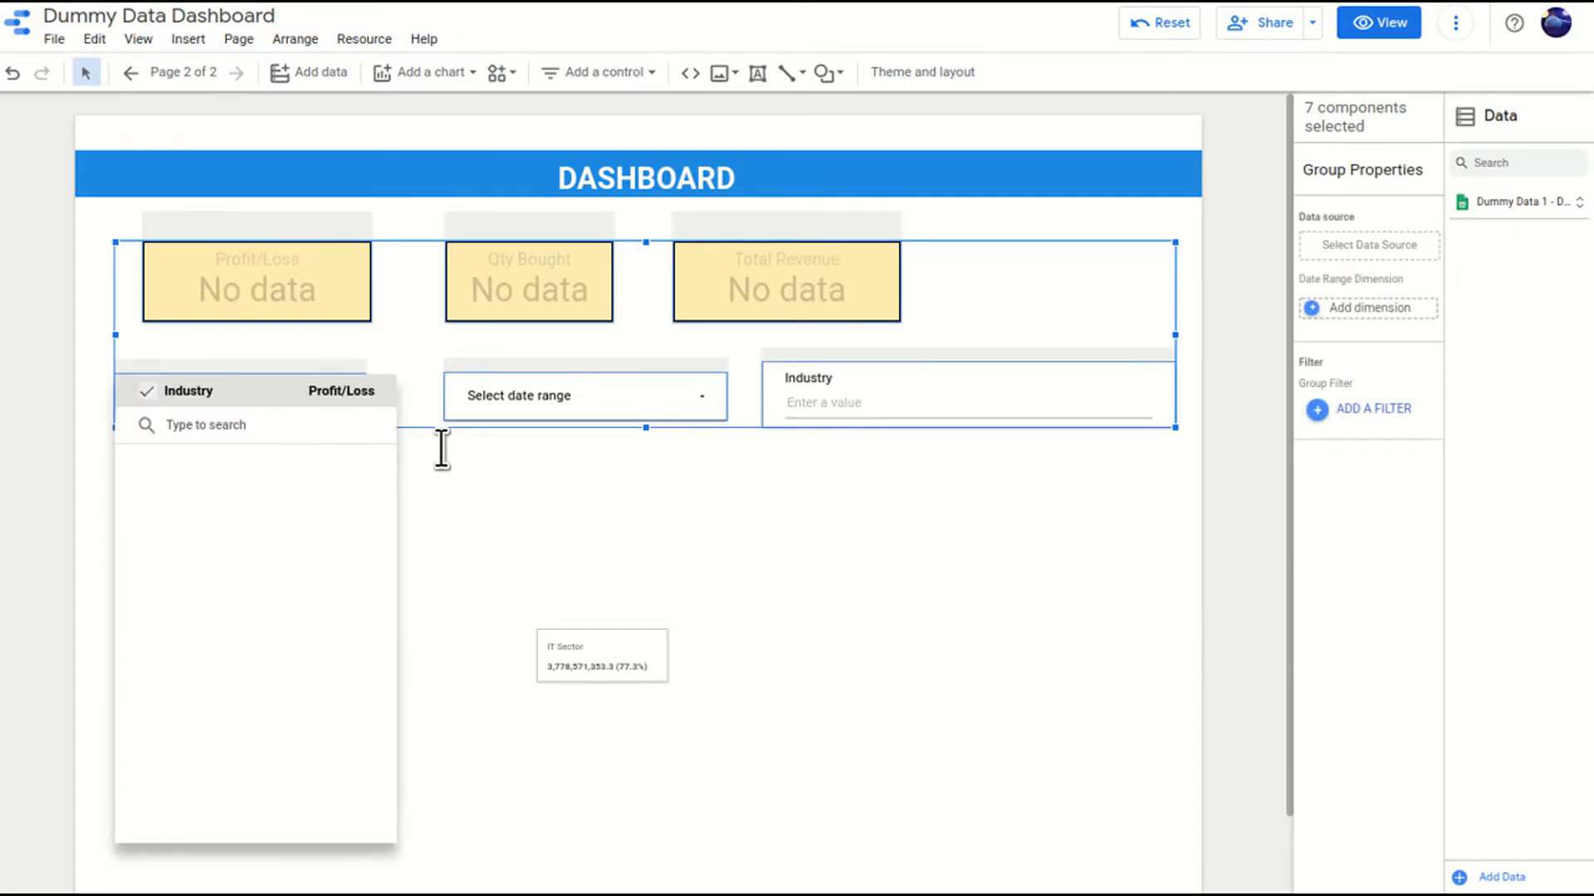
click(832, 449)
right_click(1009, 372)
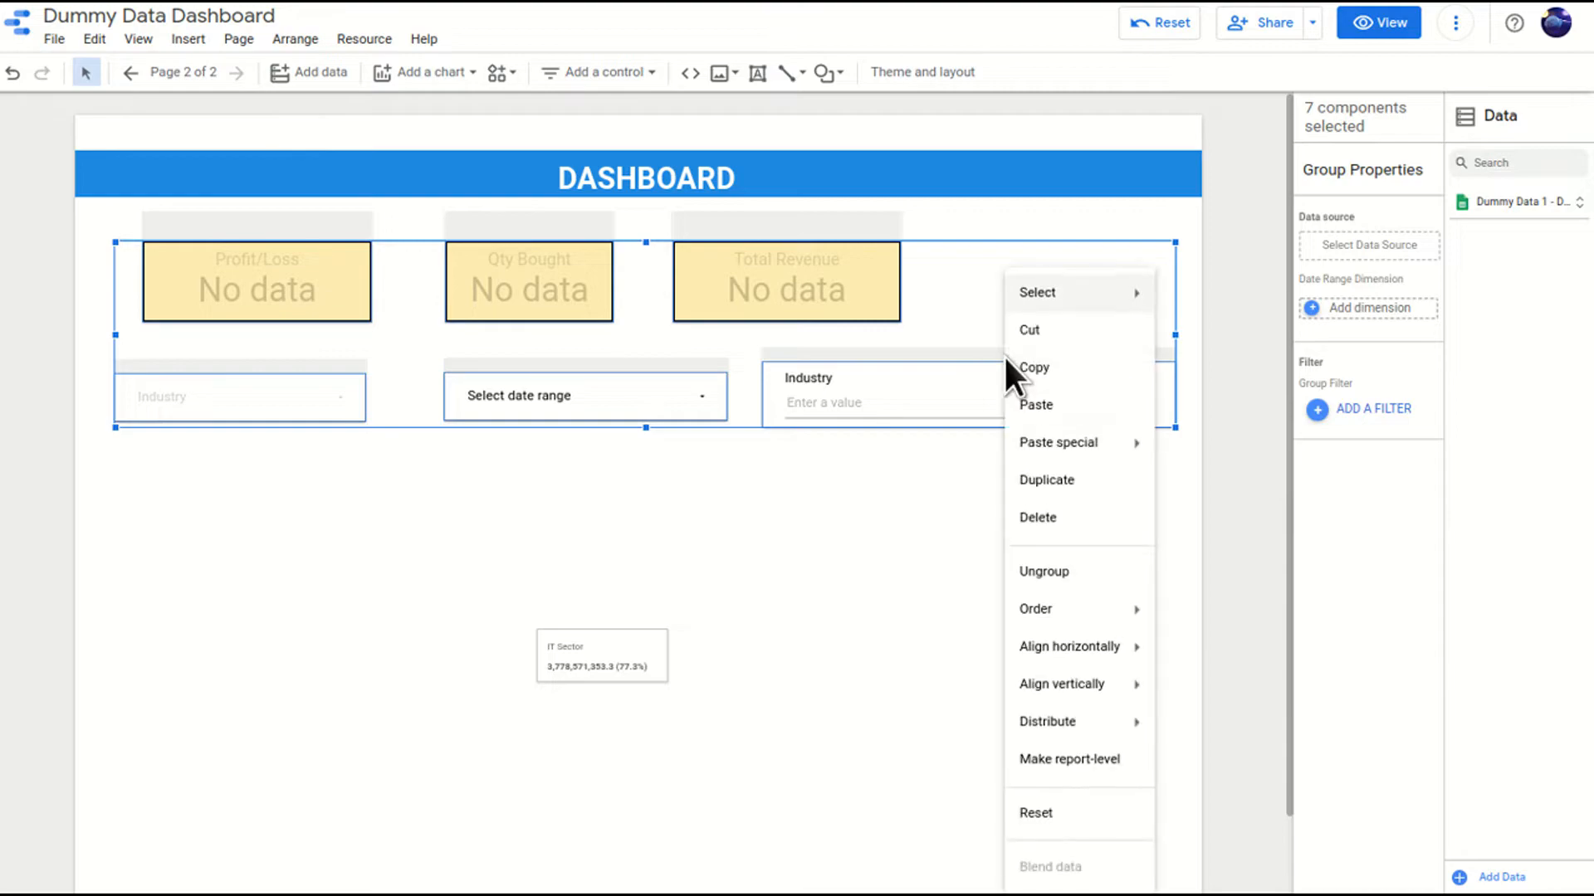
click(465, 489)
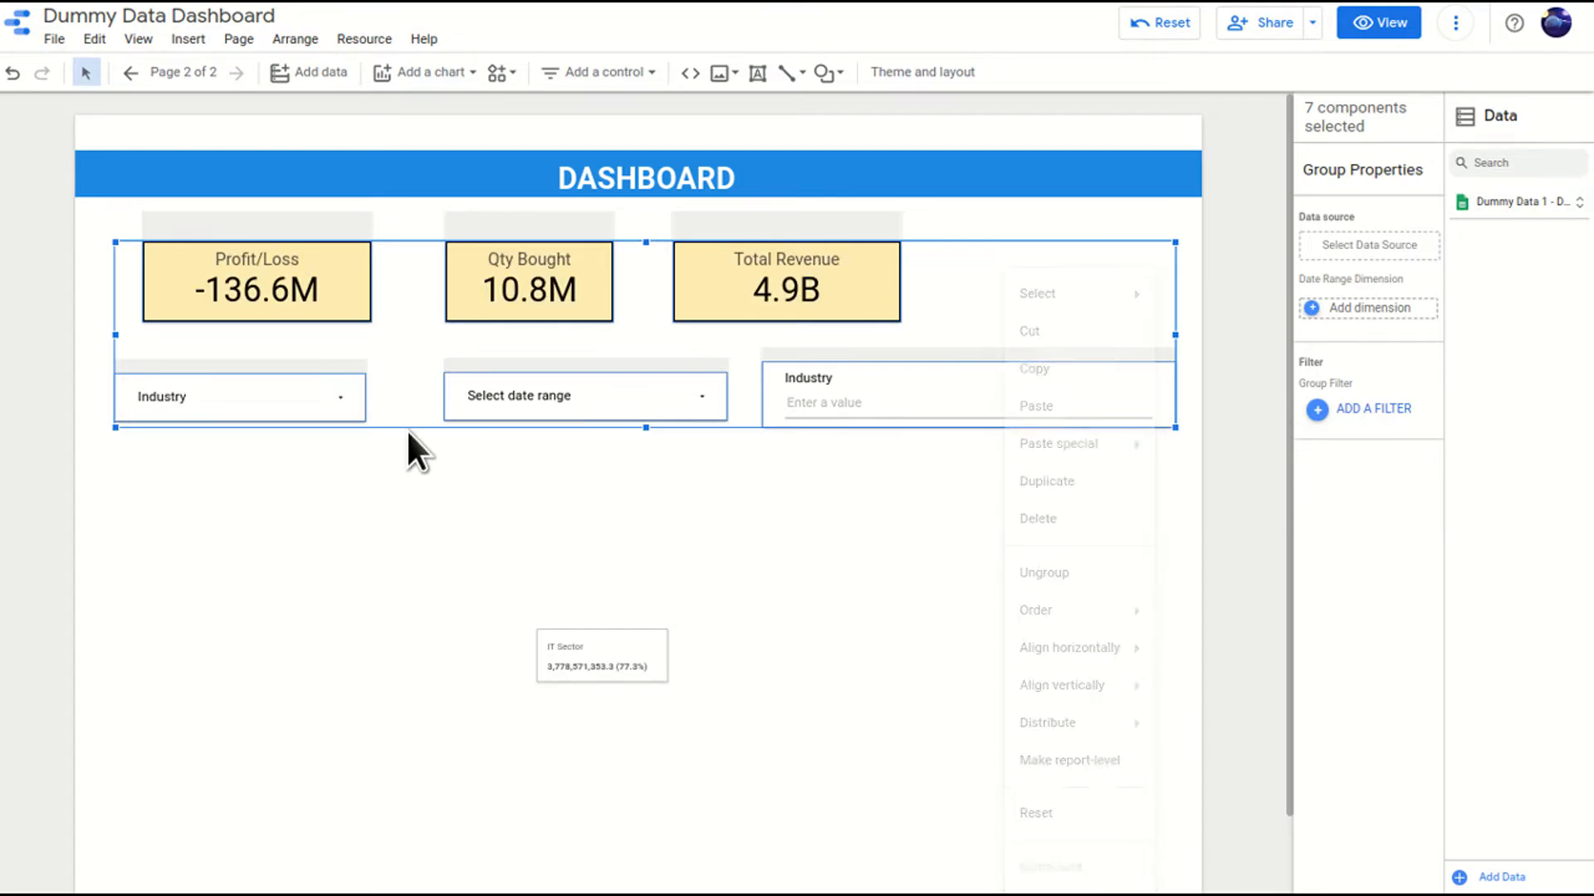
Filter the group by "IT Sector" in the Industry input box, checking the Industry drop-down's list before and after.
click(323, 402)
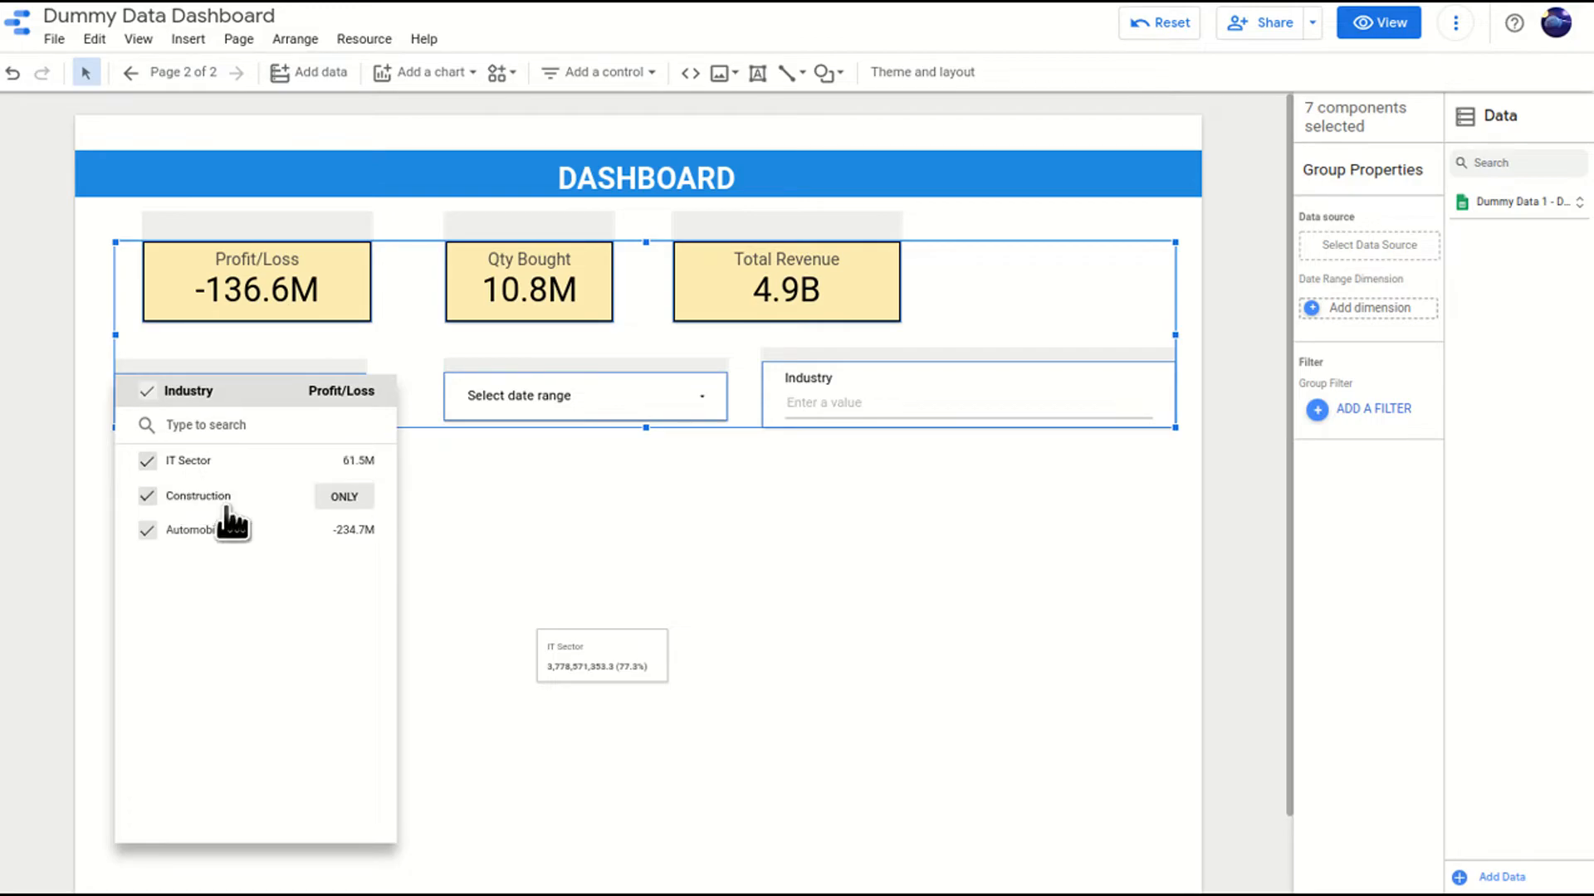
click(894, 400)
click(883, 403)
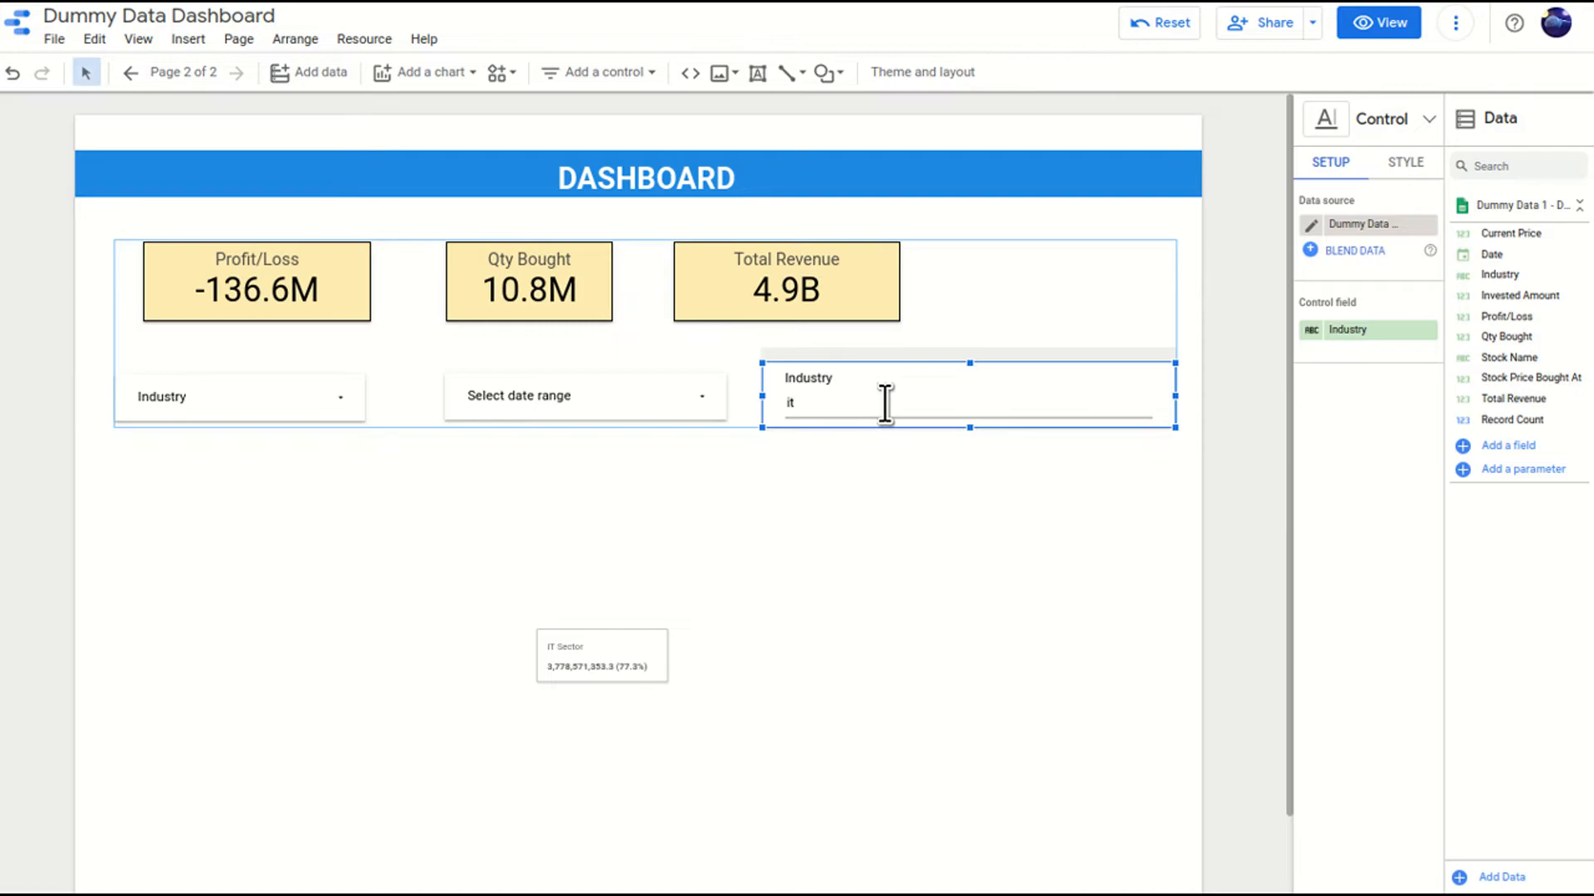
text(IT Sector)
key(Return)
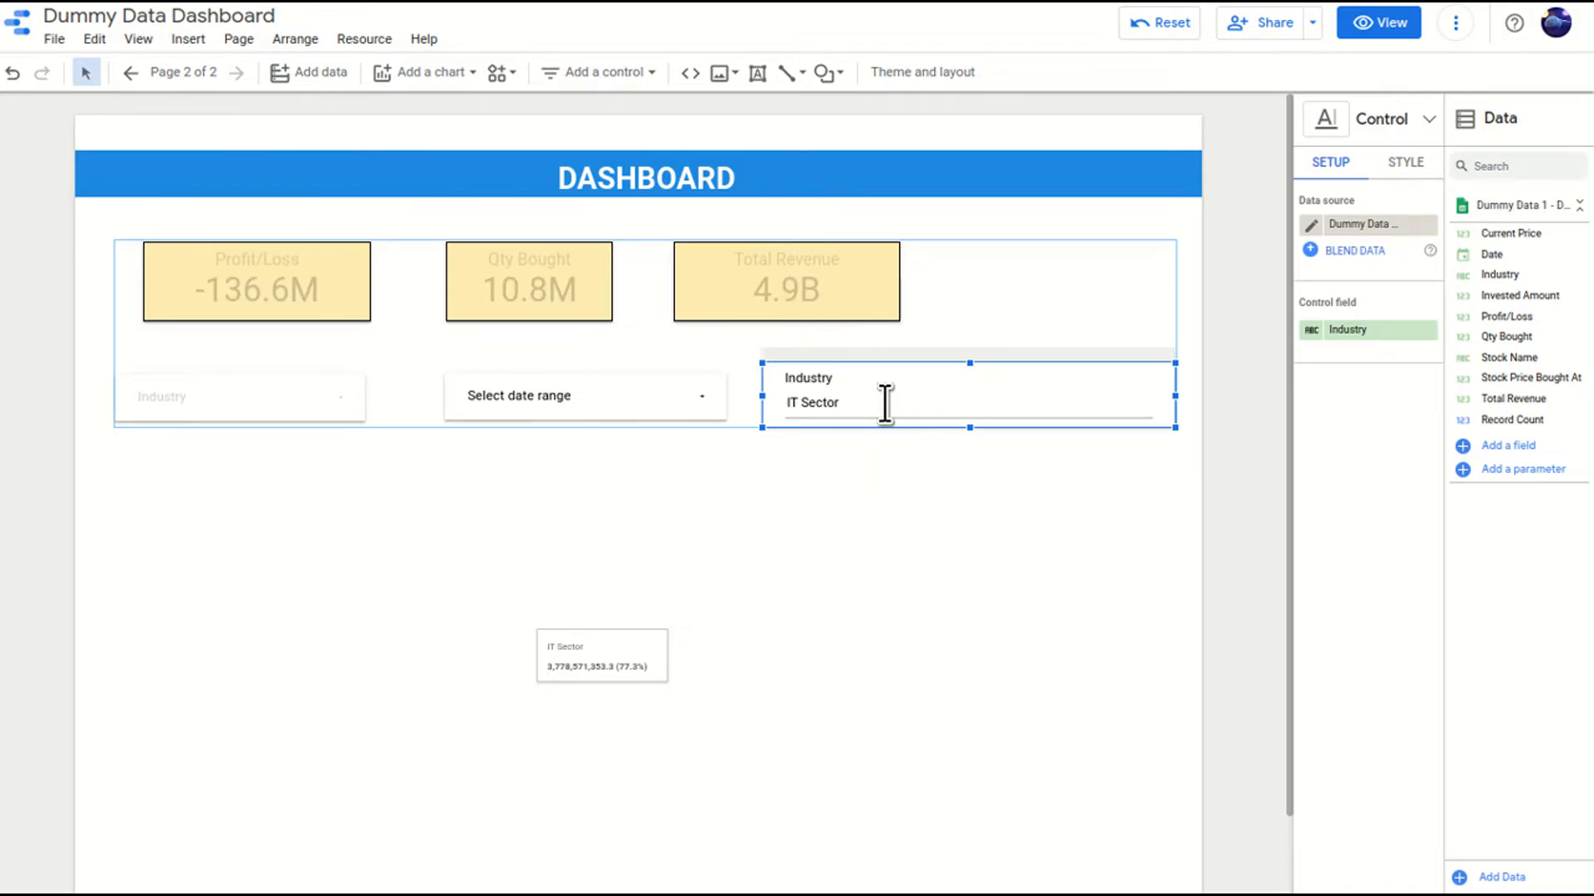
click(318, 412)
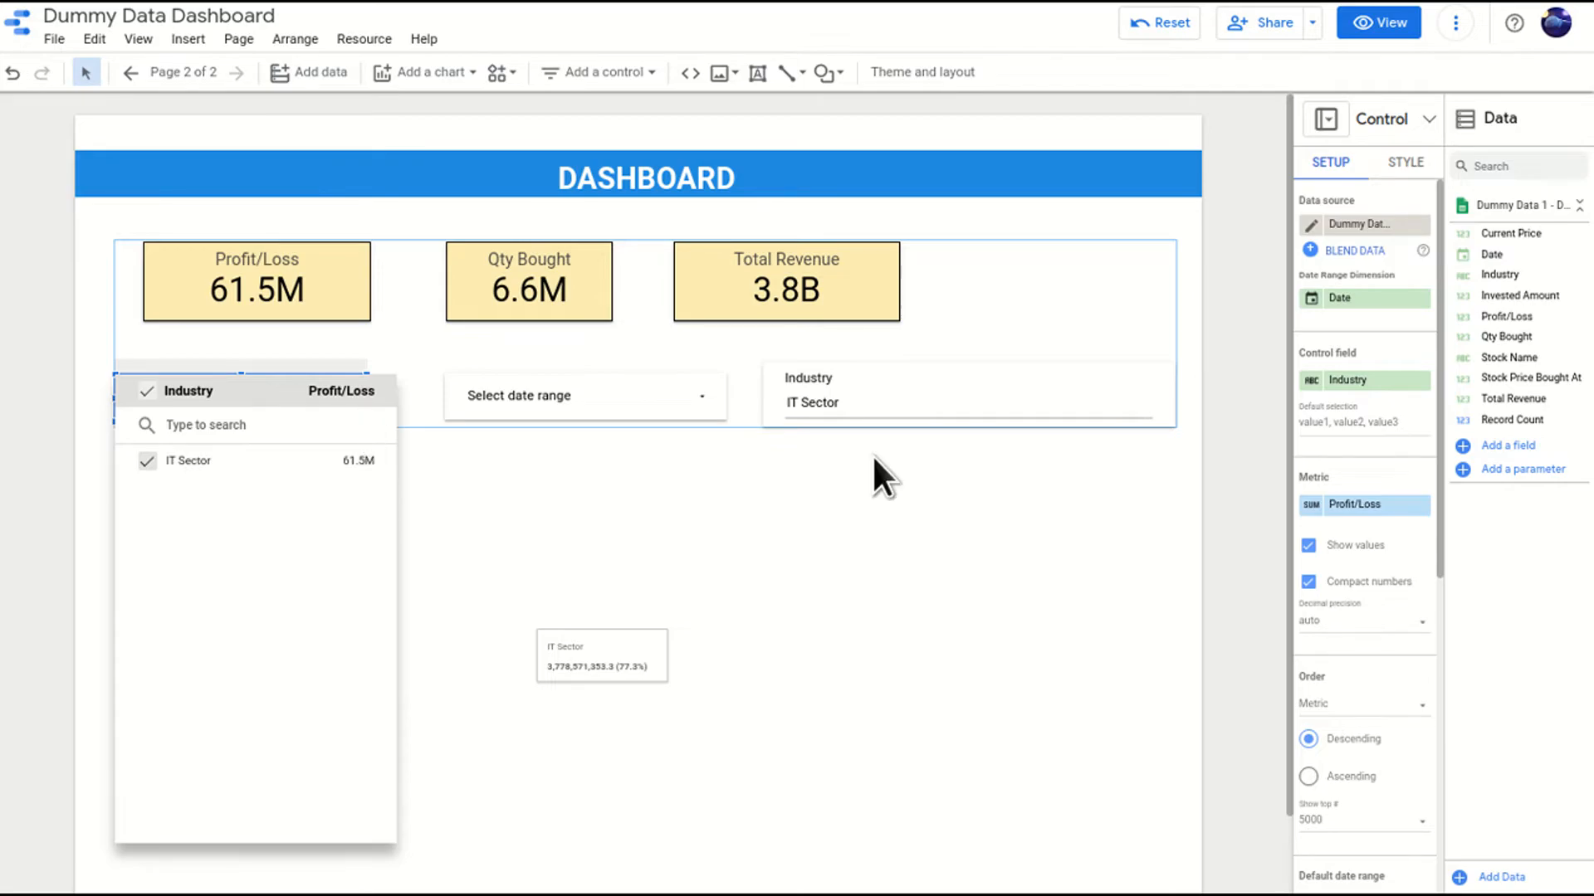
click(854, 482)
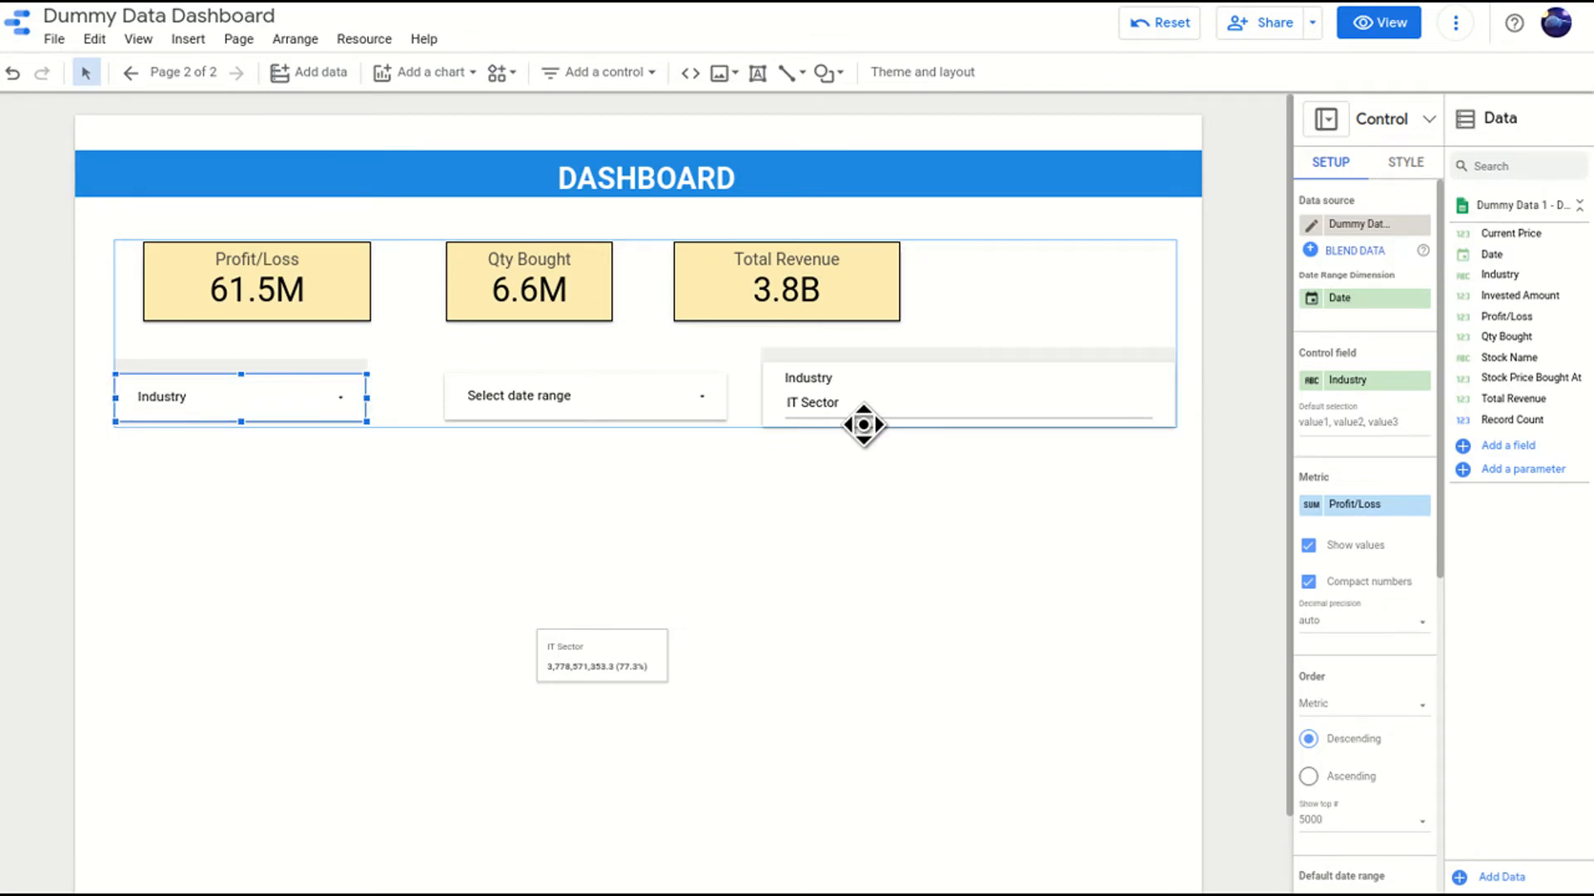
click(825, 408)
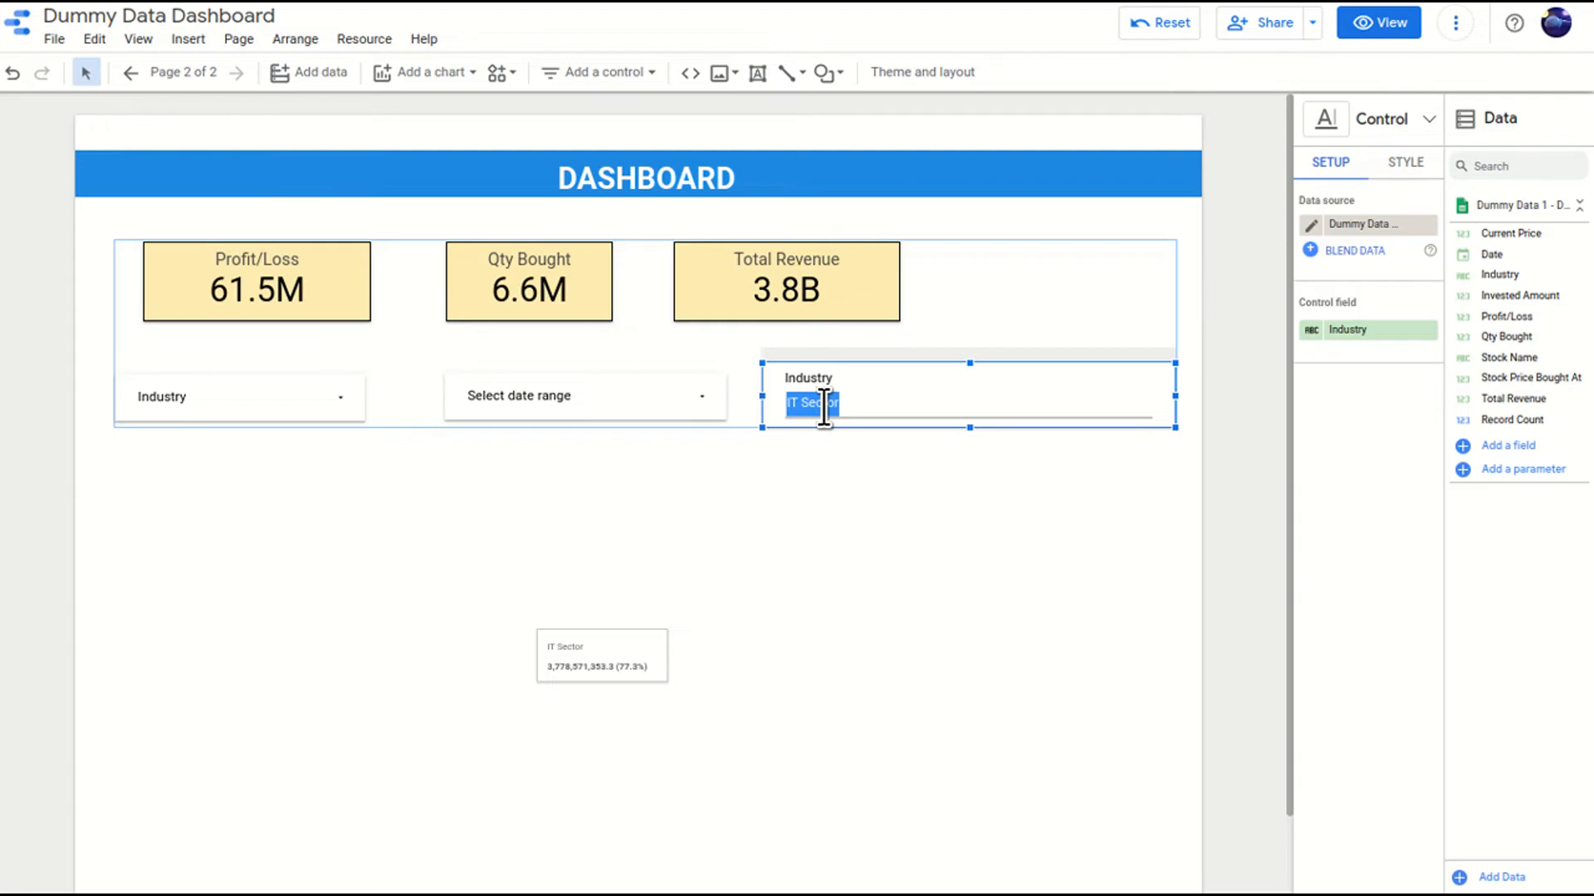
click(859, 462)
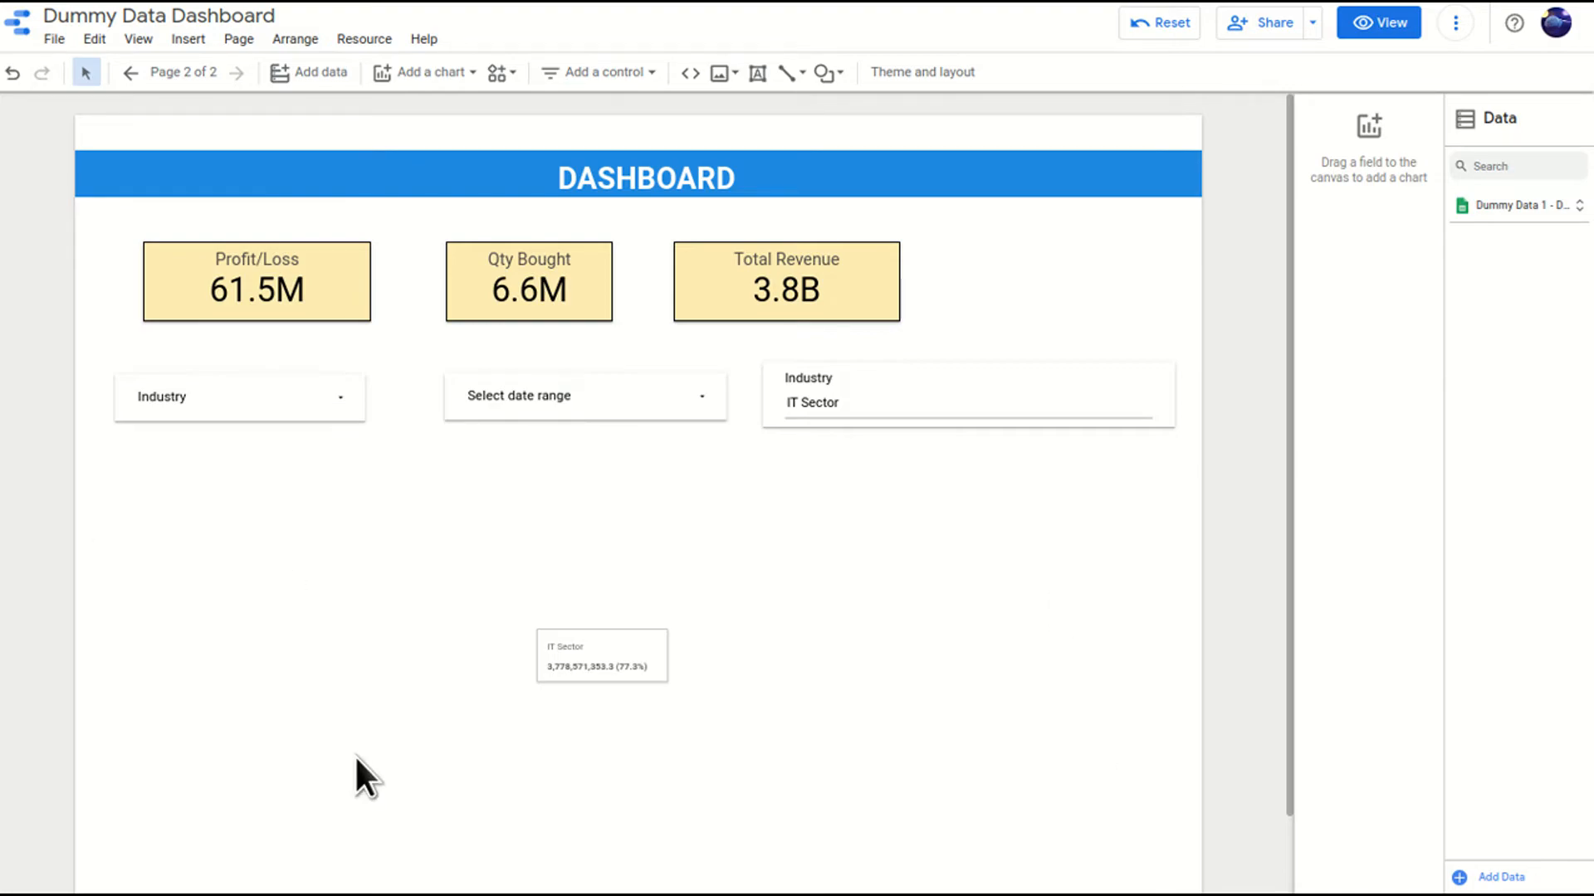
Insert a URL embed frame below the Industry drop-down and extend its lower edge downward to make it taller.
click(187, 40)
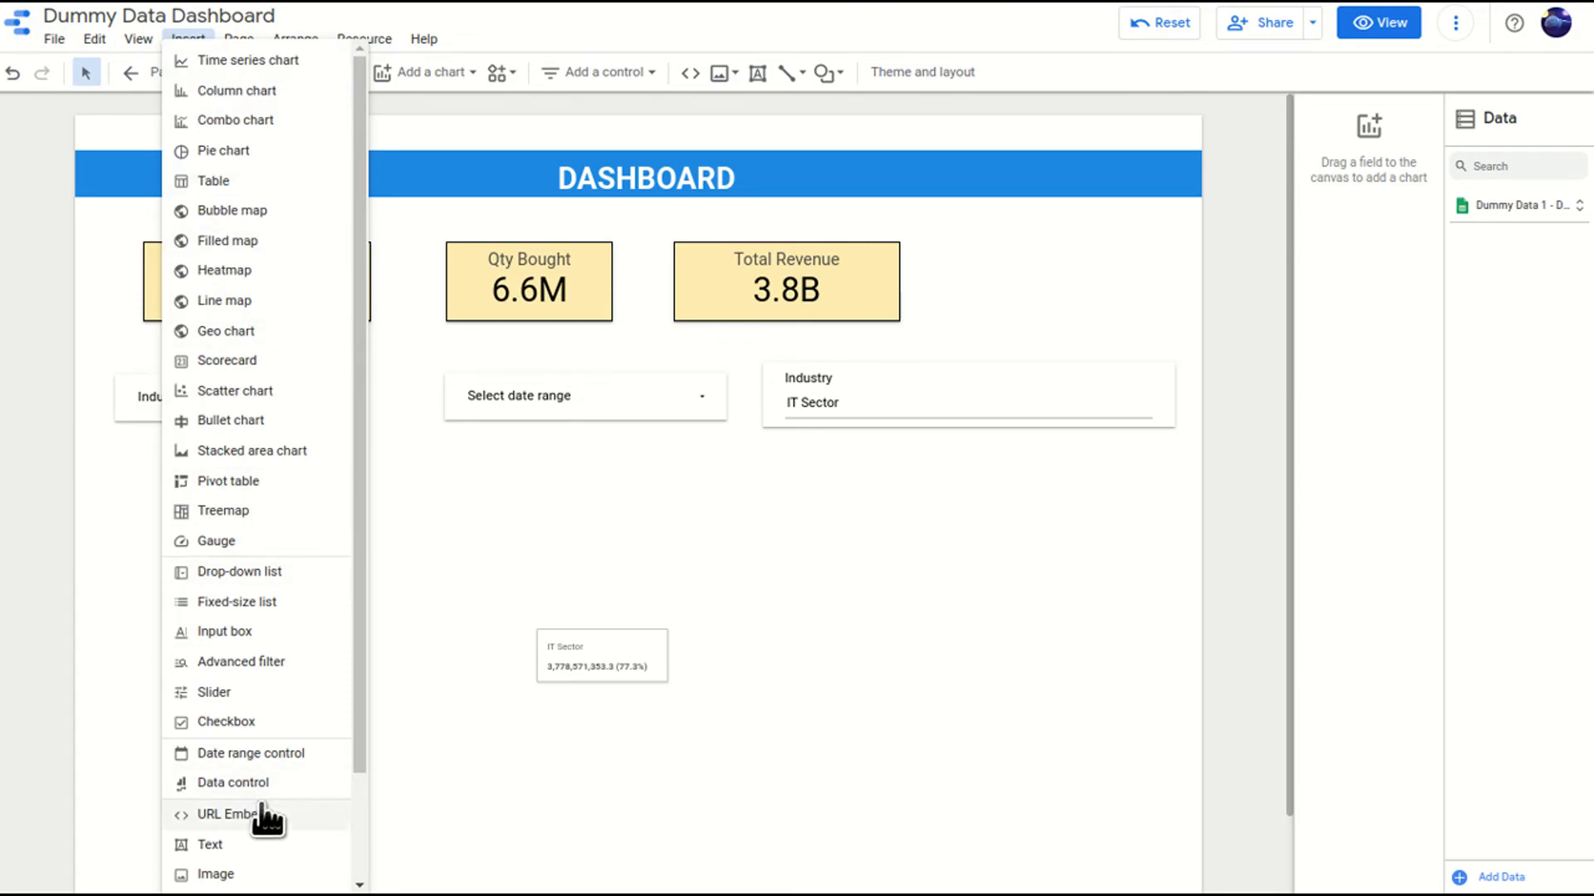
click(264, 815)
drag(144, 492, 455, 550)
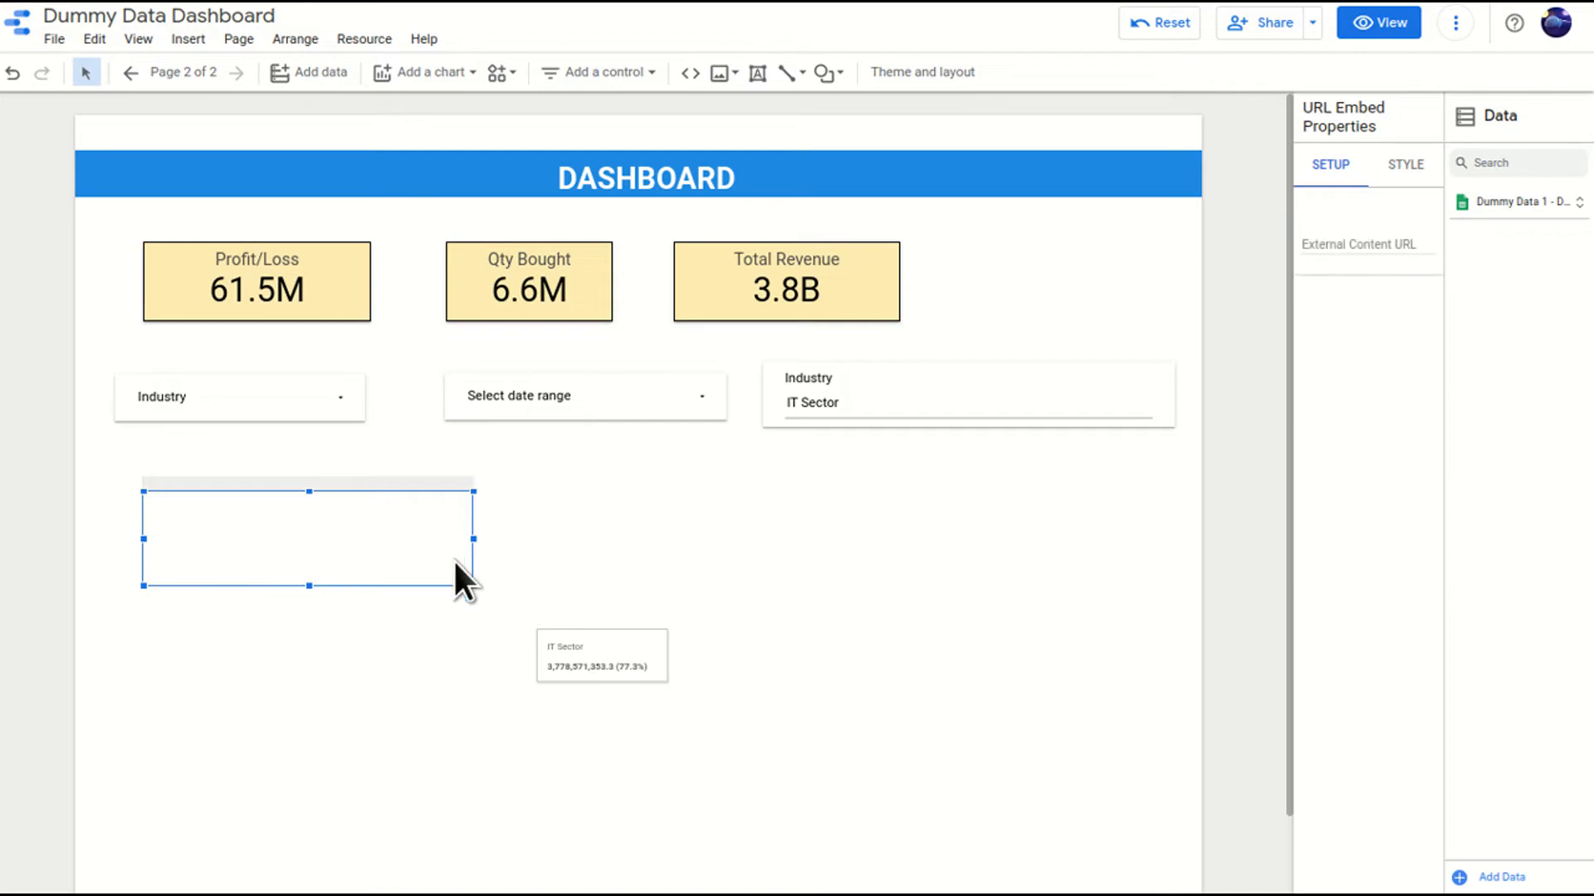
drag(322, 586, 315, 660)
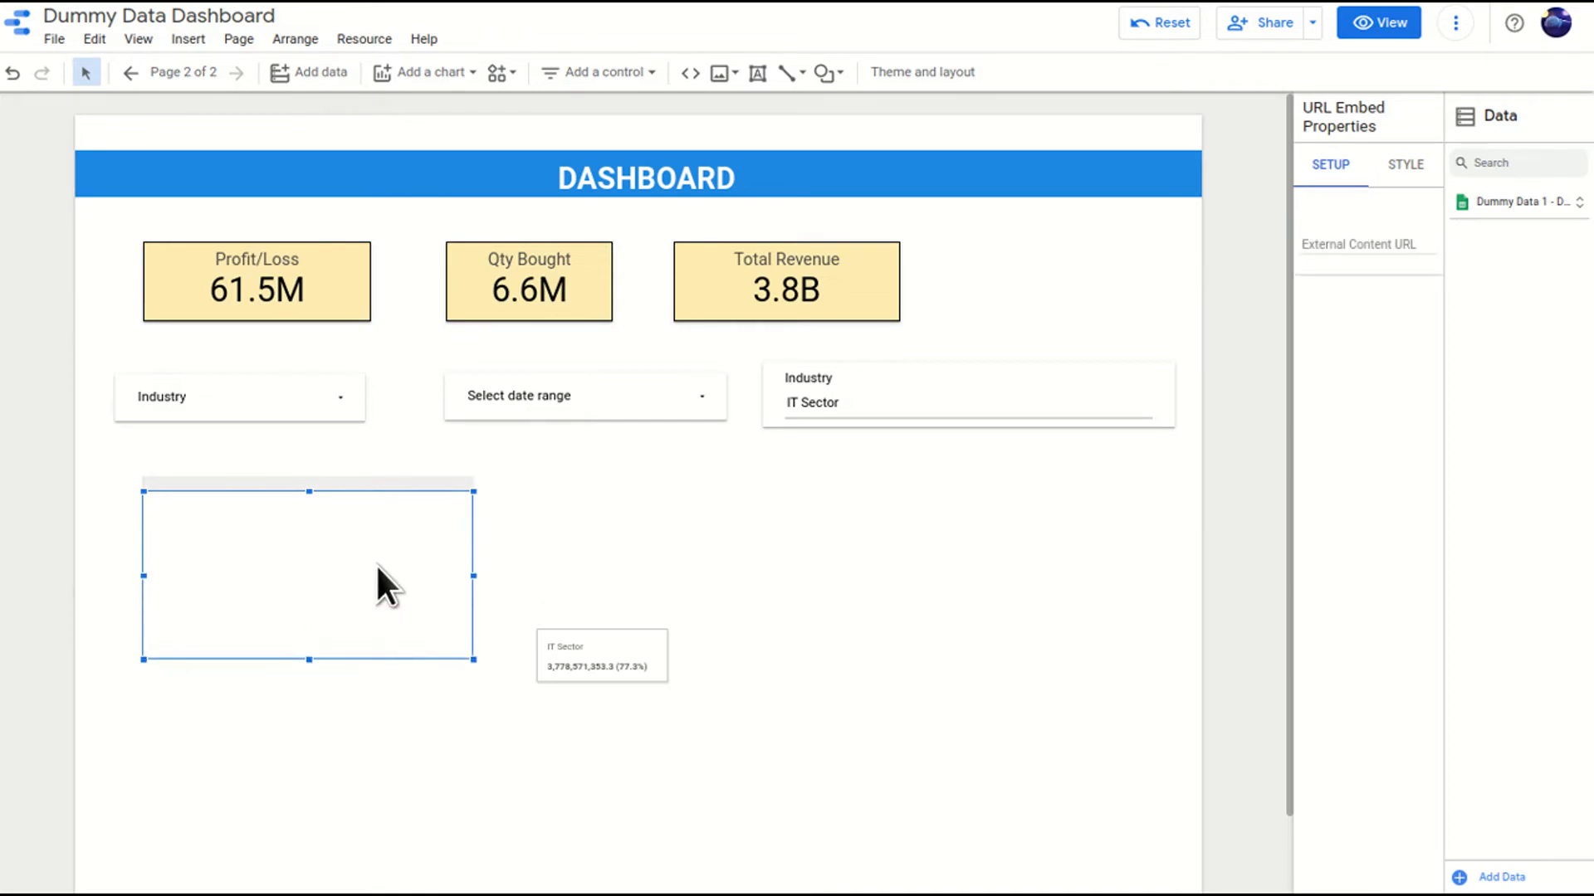
Copy the web address of the Dummy Data 1 spreadsheet from its browser tab.
click(1353, 242)
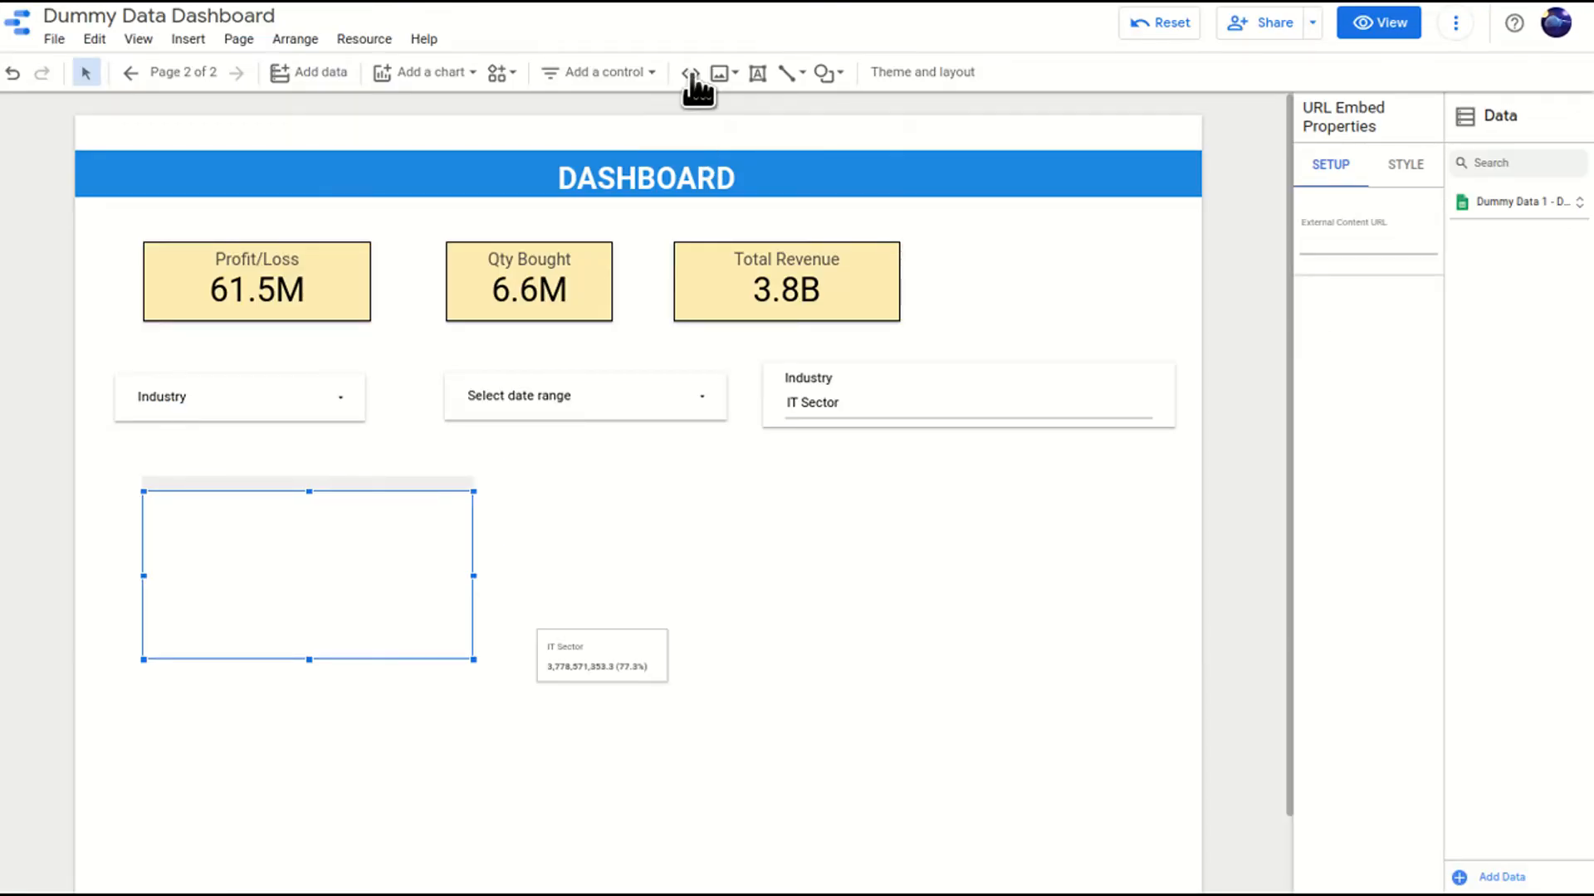
click(791, 65)
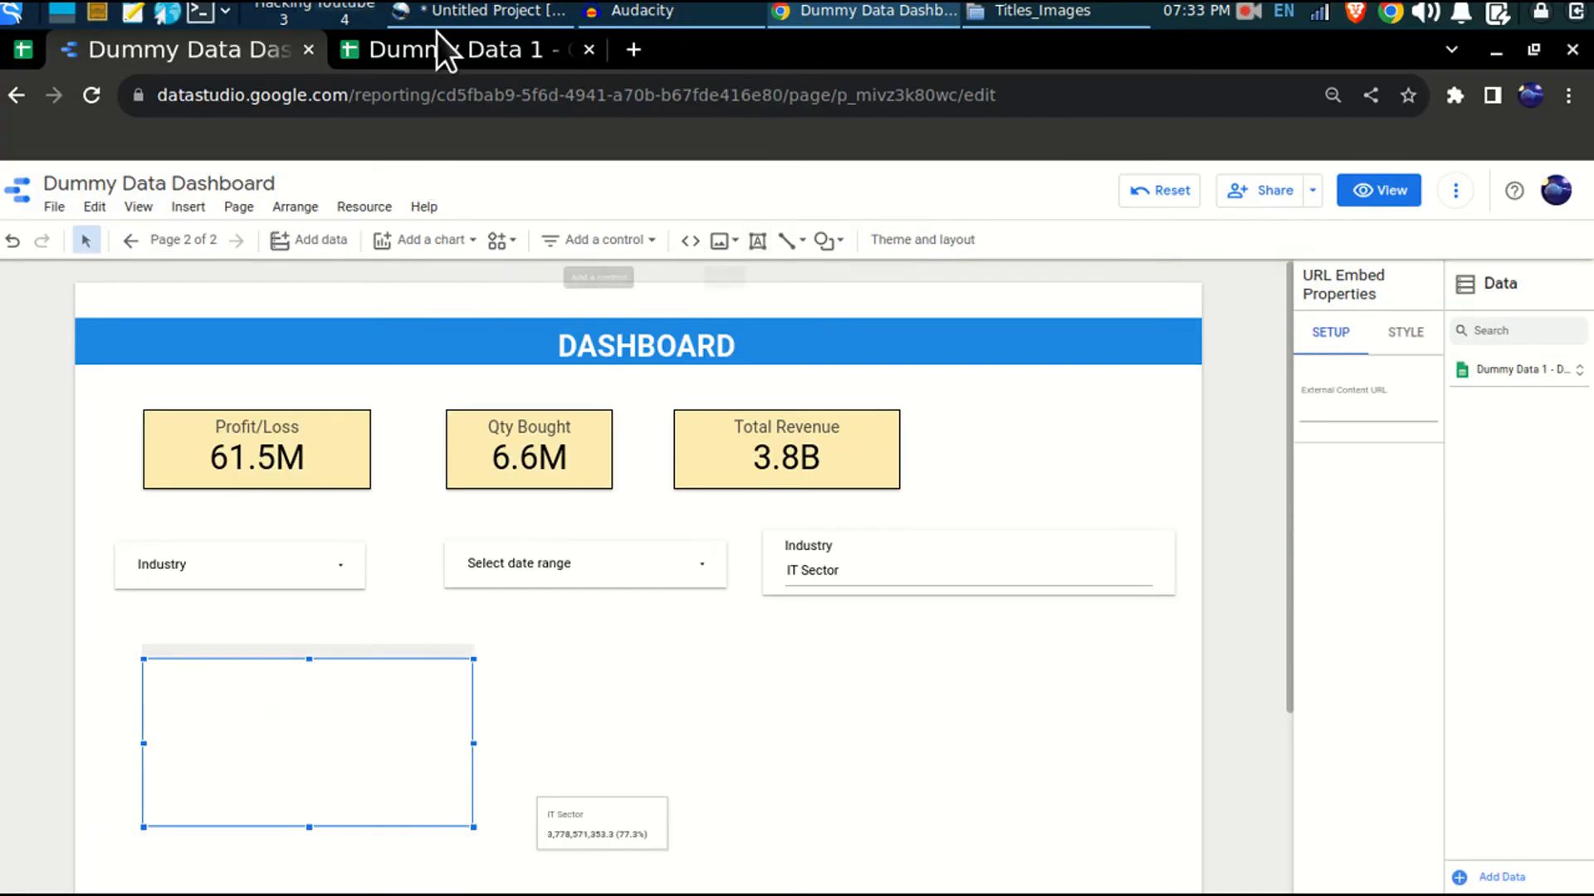
click(496, 46)
click(362, 96)
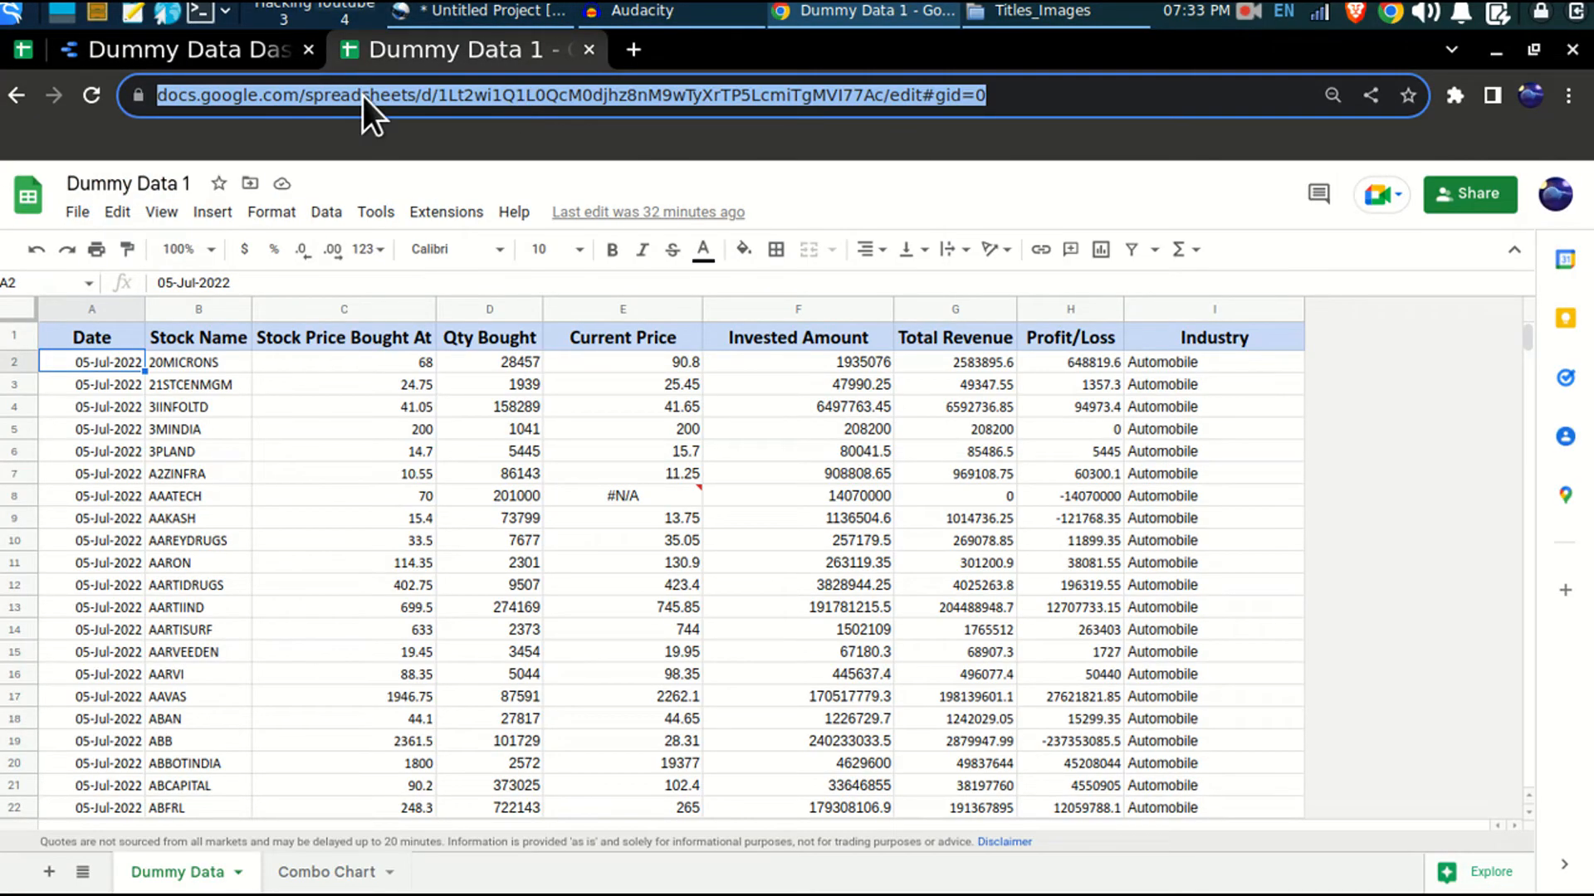
Return to the Dummy Data Dashboard report and paste the copied spreadsheet address as the embed's External Content URL.
click(225, 62)
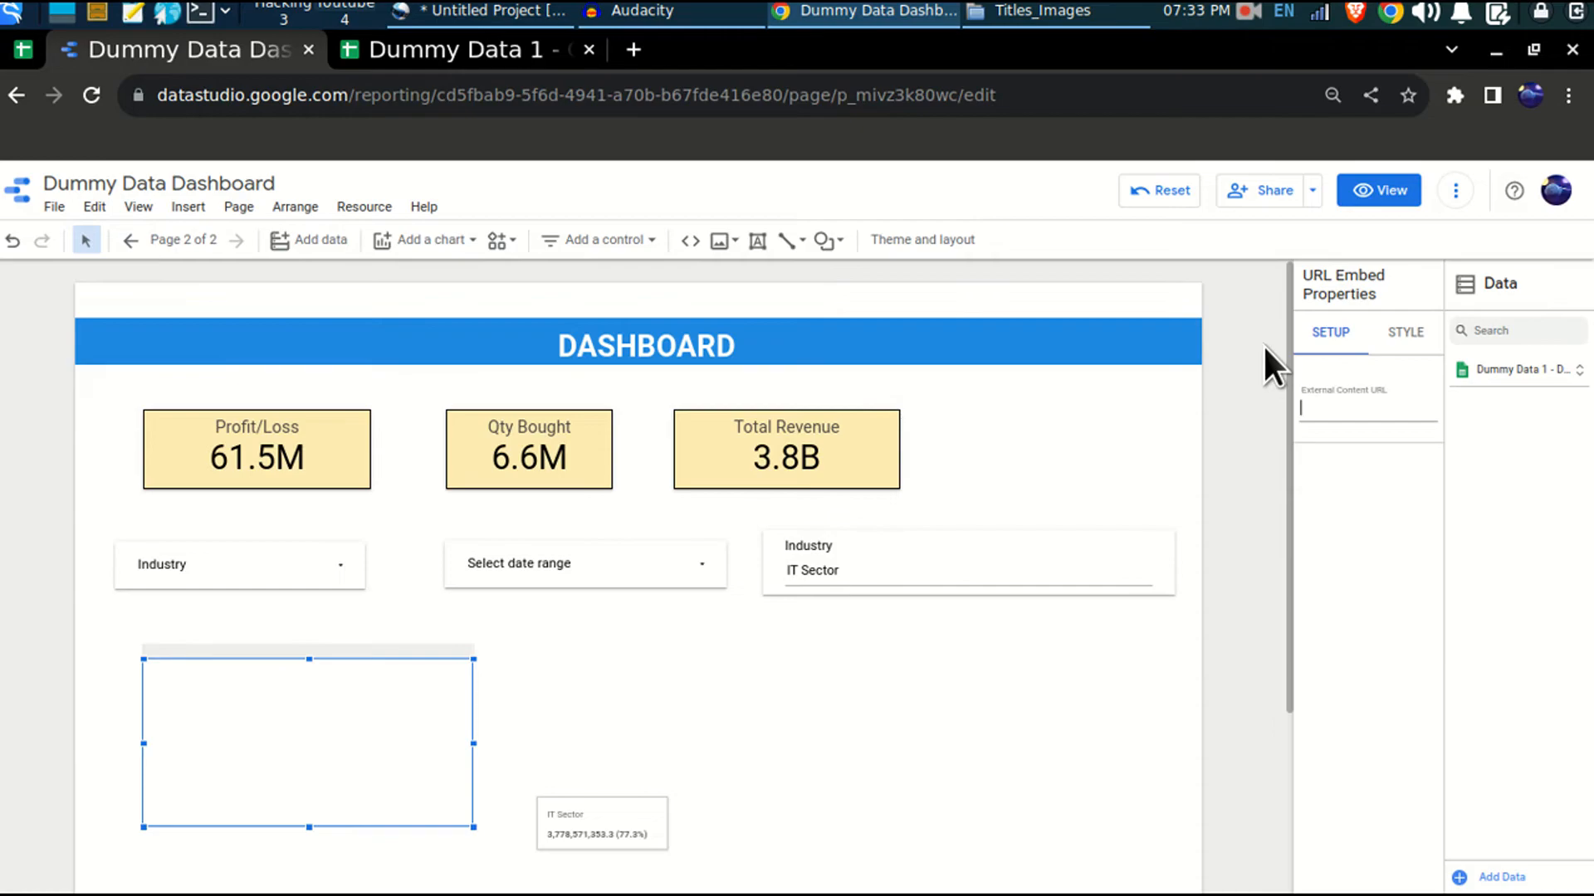
key(F11)
key(F12)
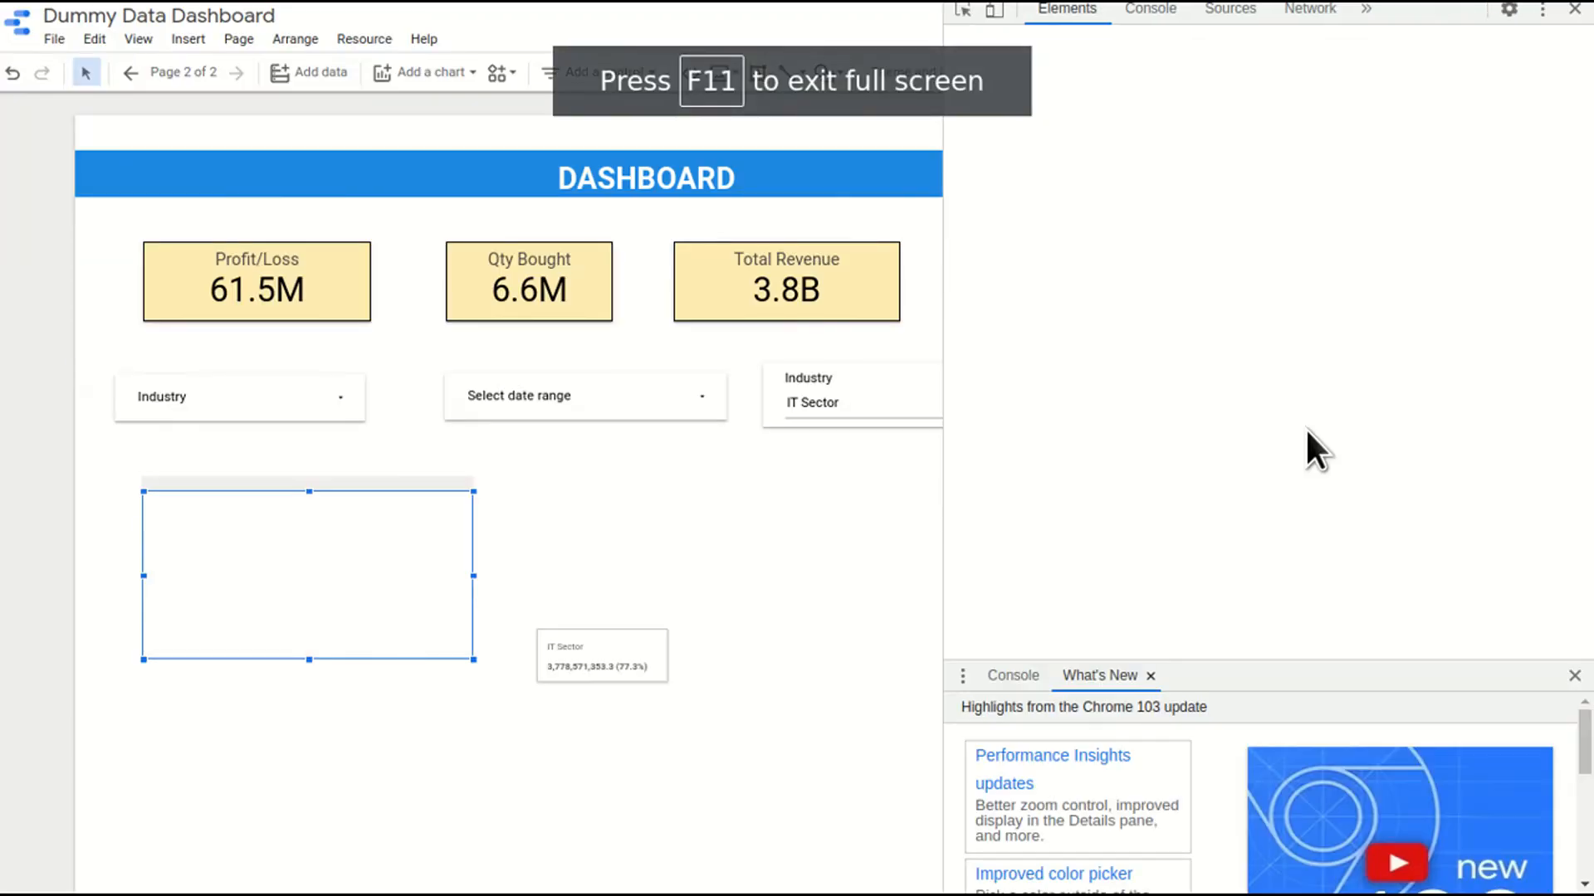
click(1574, 10)
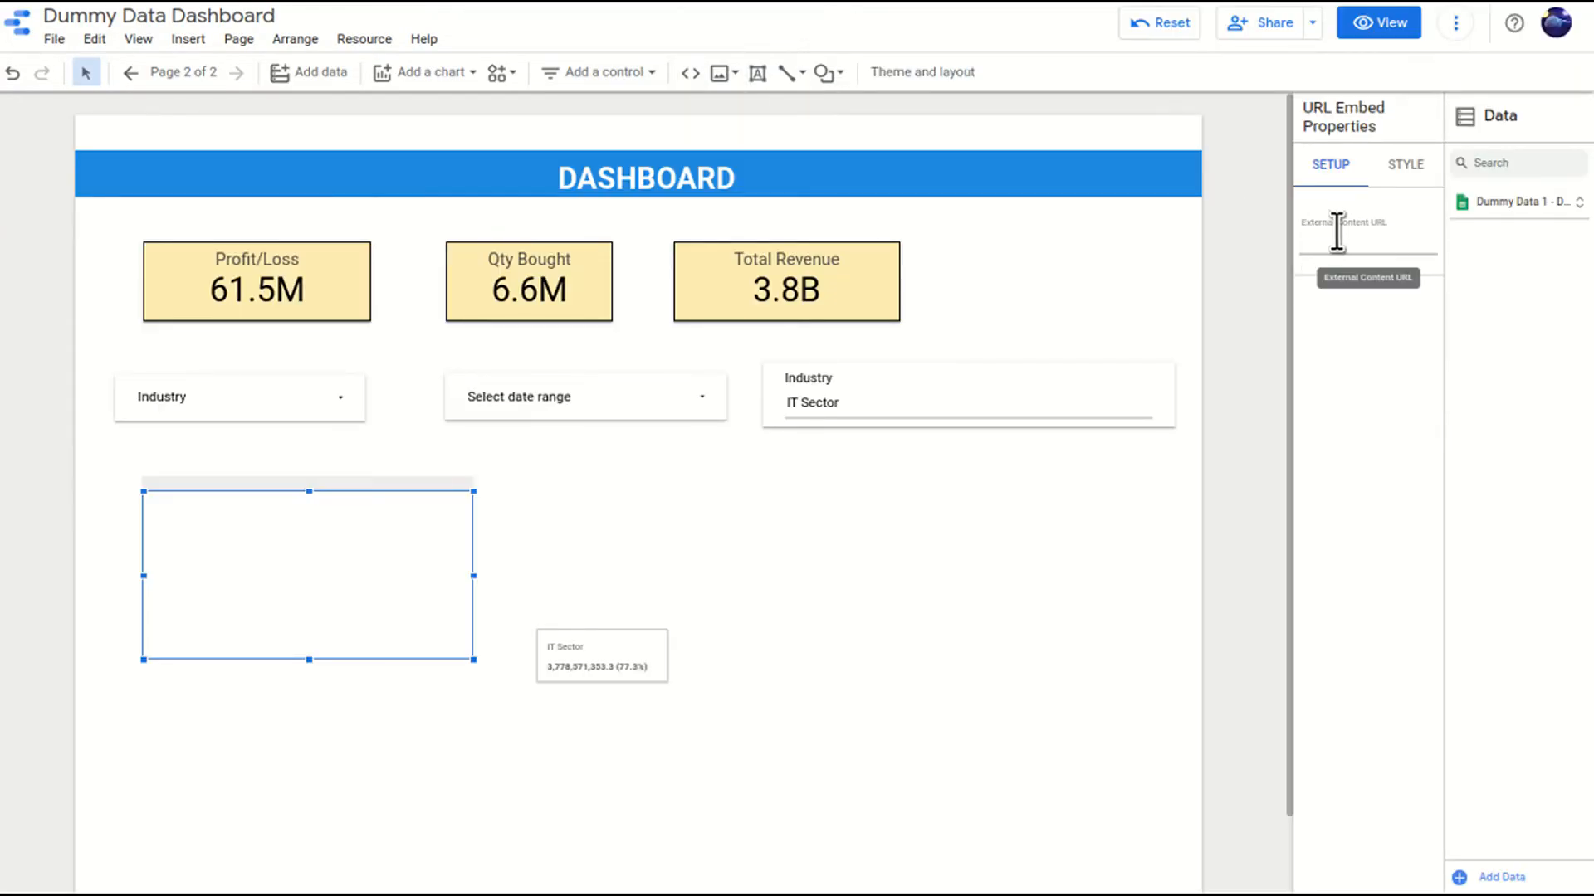
key(ctrl+v)
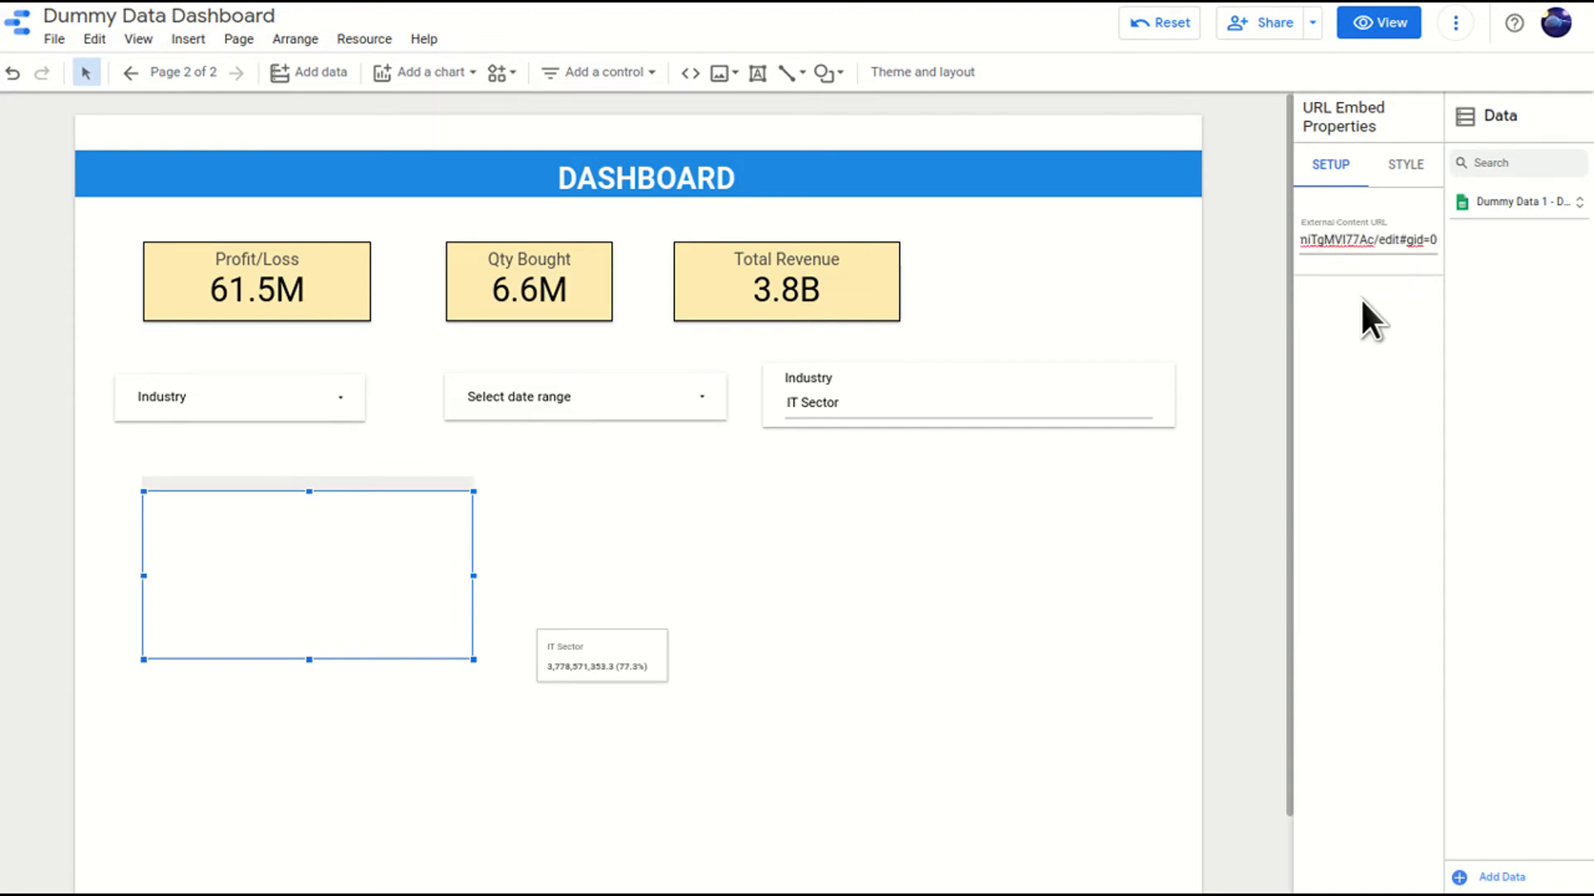
click(1374, 327)
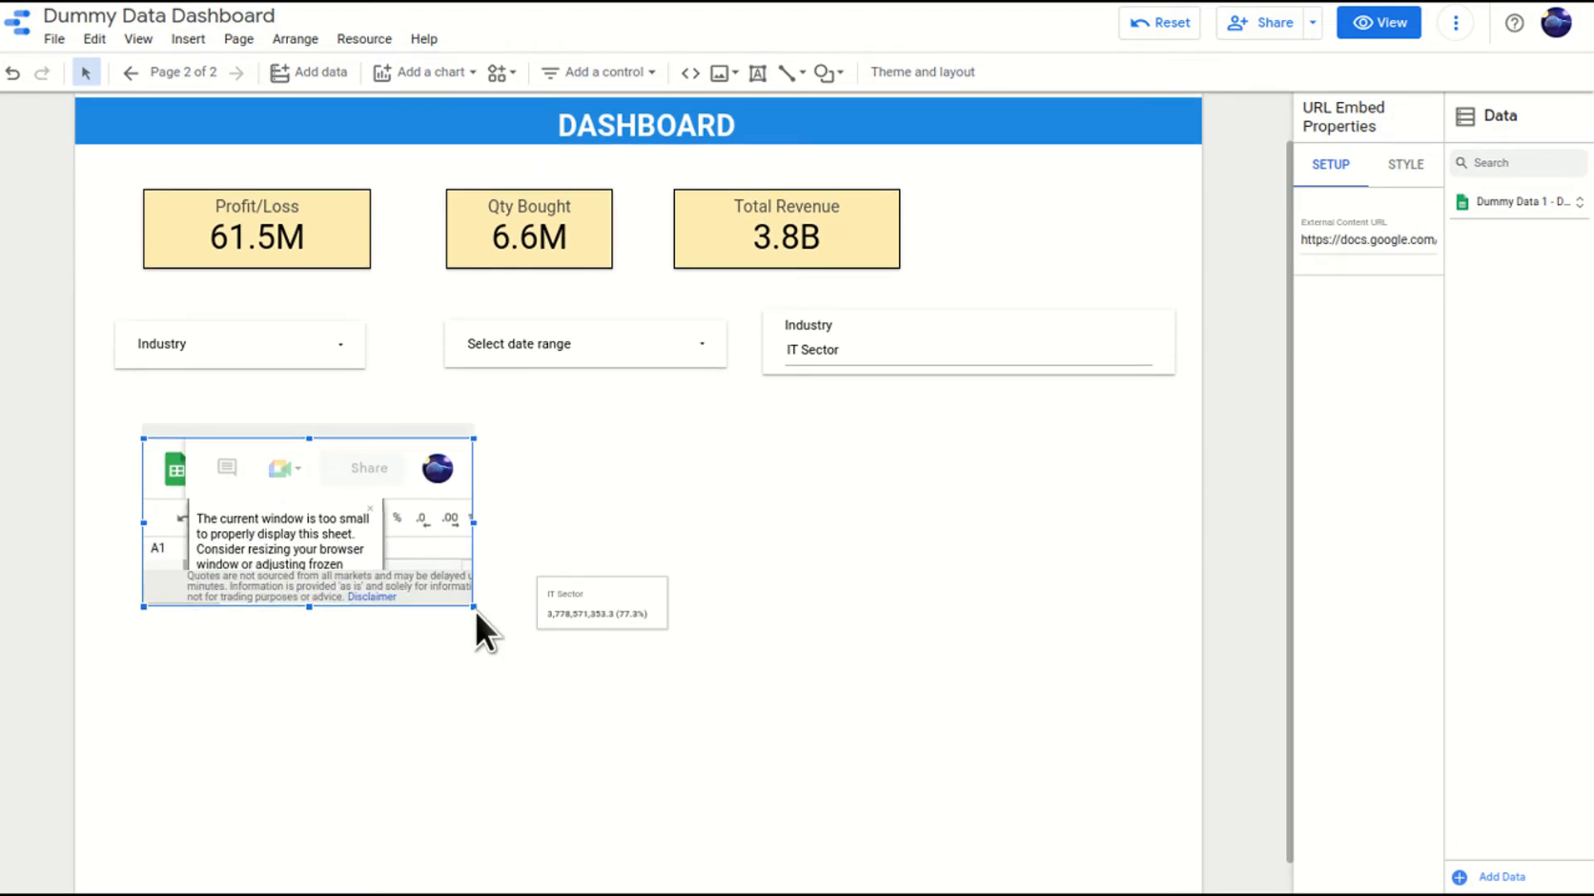
Enlarge the embedded spreadsheet to span most of the page width, and switch between its Dummy Data and Combo Chart sheets, ending on Combo Chart.
drag(474, 609, 1118, 805)
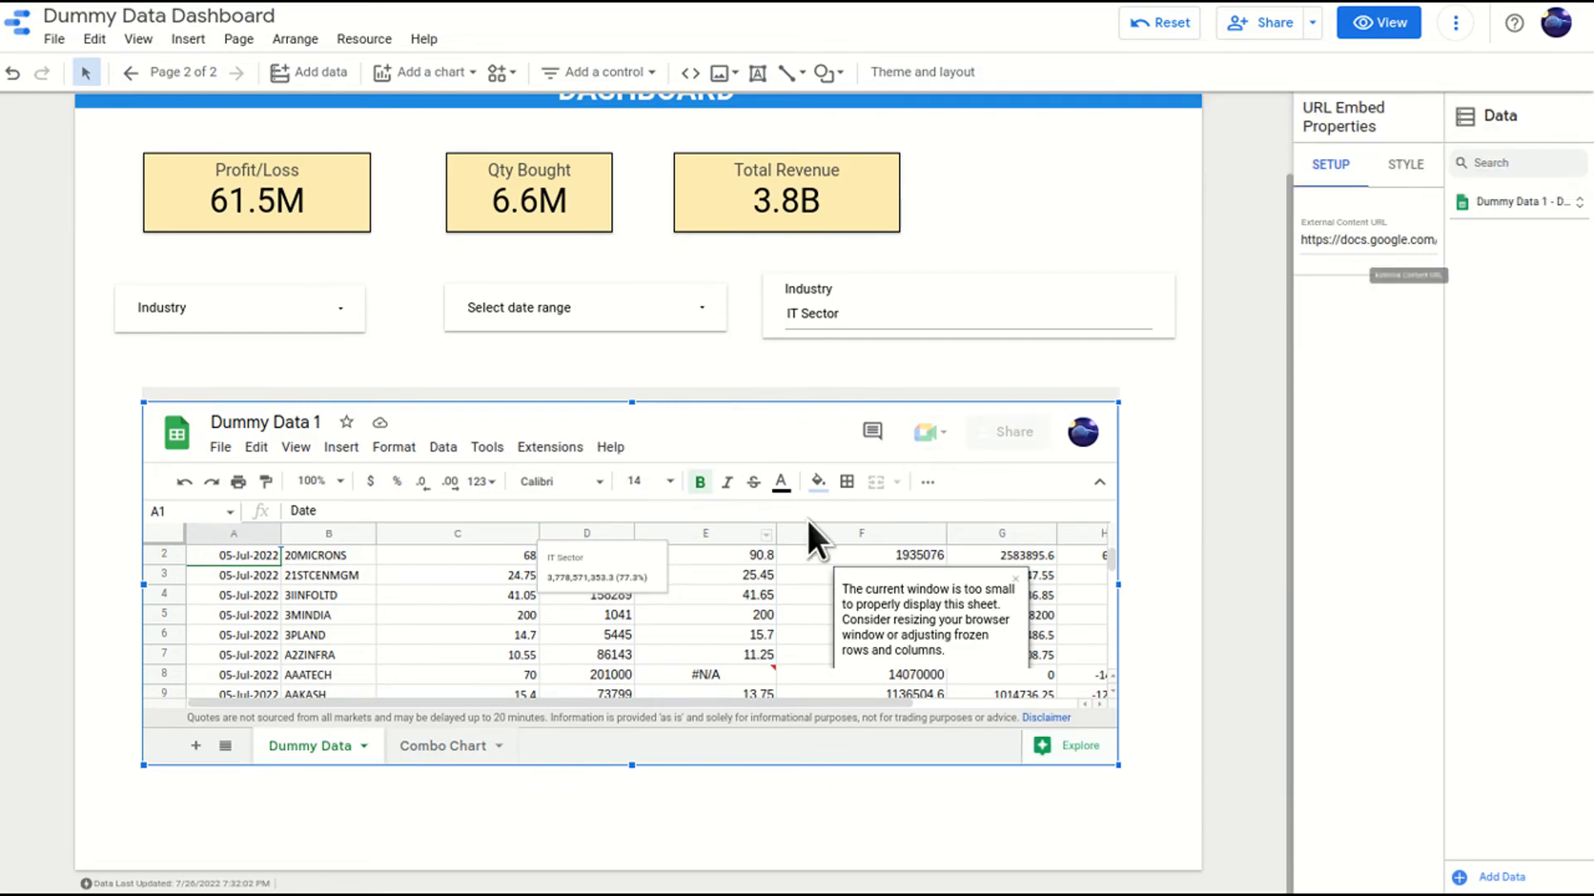
click(425, 747)
click(344, 747)
click(448, 749)
click(346, 749)
click(450, 749)
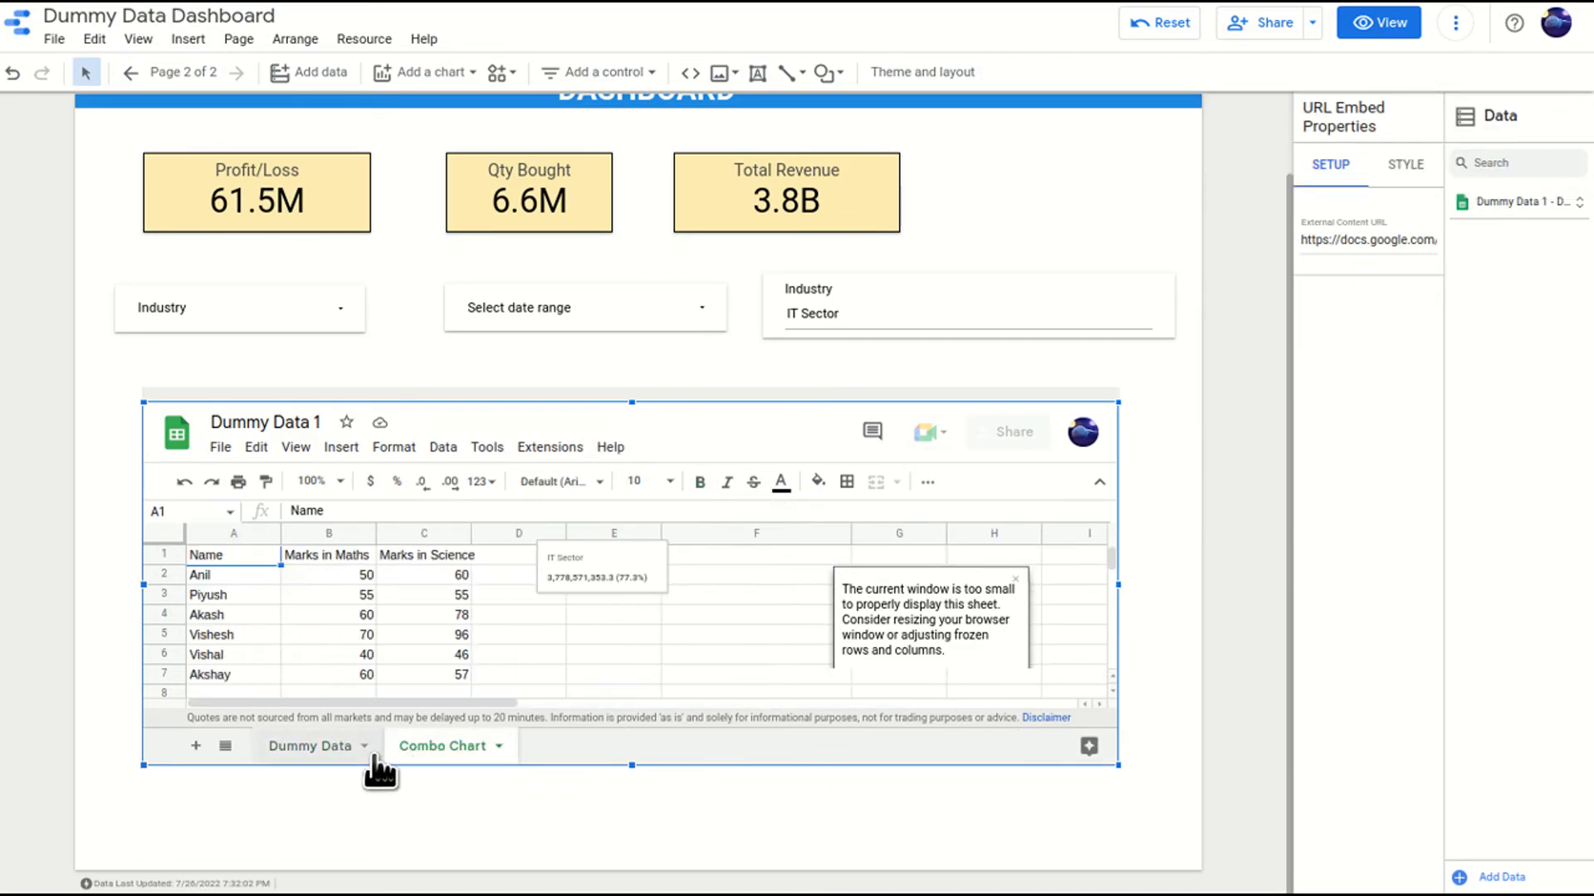
click(355, 752)
click(426, 741)
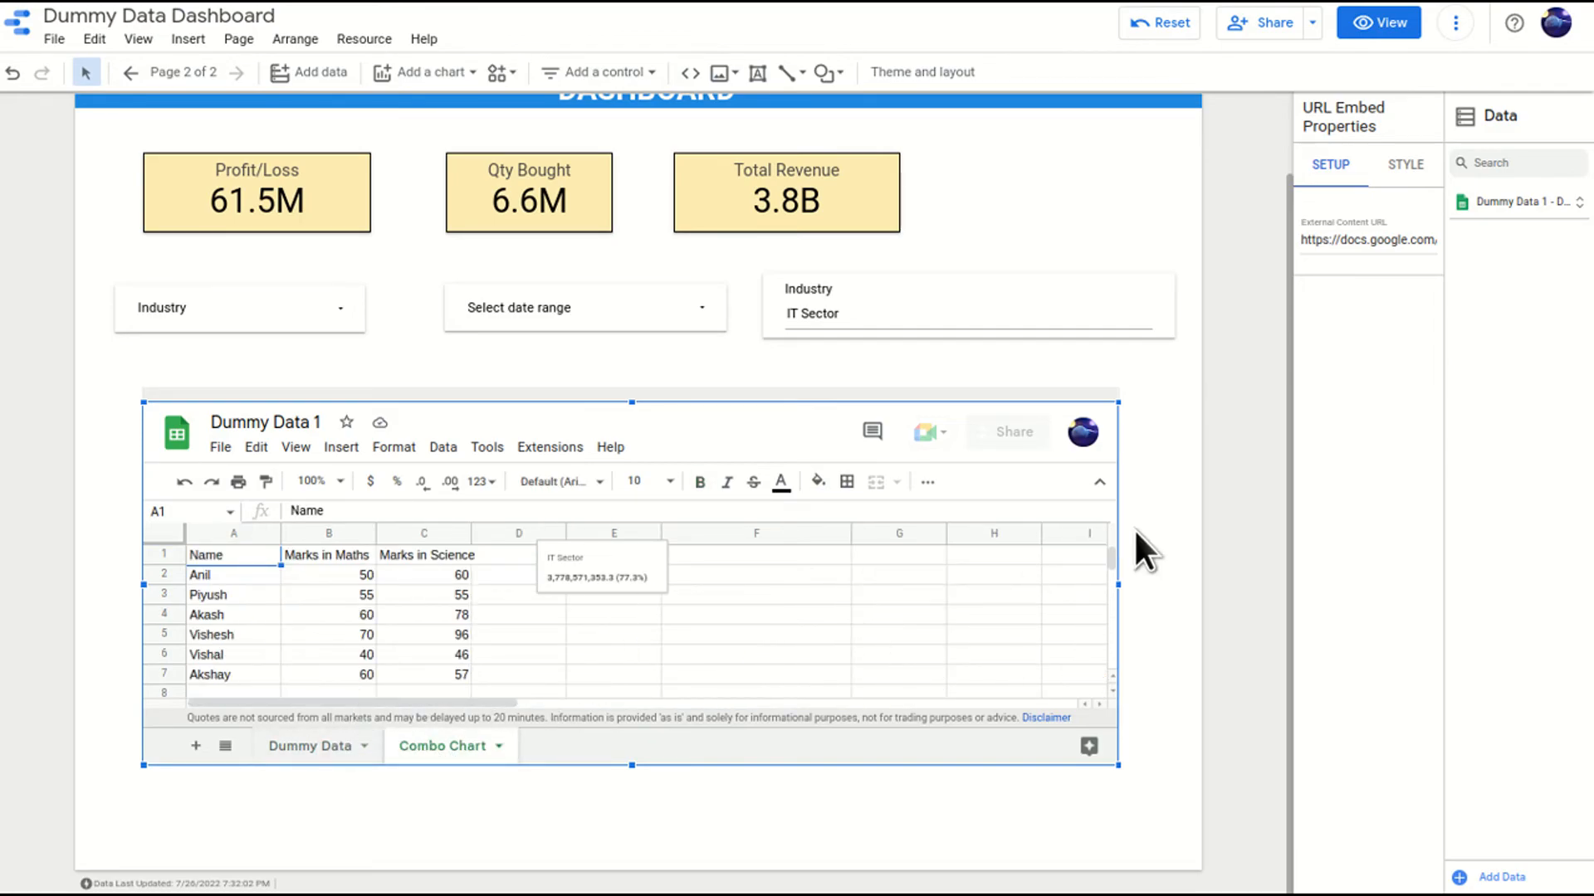
Reduce the embedded spreadsheet's height by raising its lower edge to just beneath the first few data rows.
drag(632, 764, 646, 695)
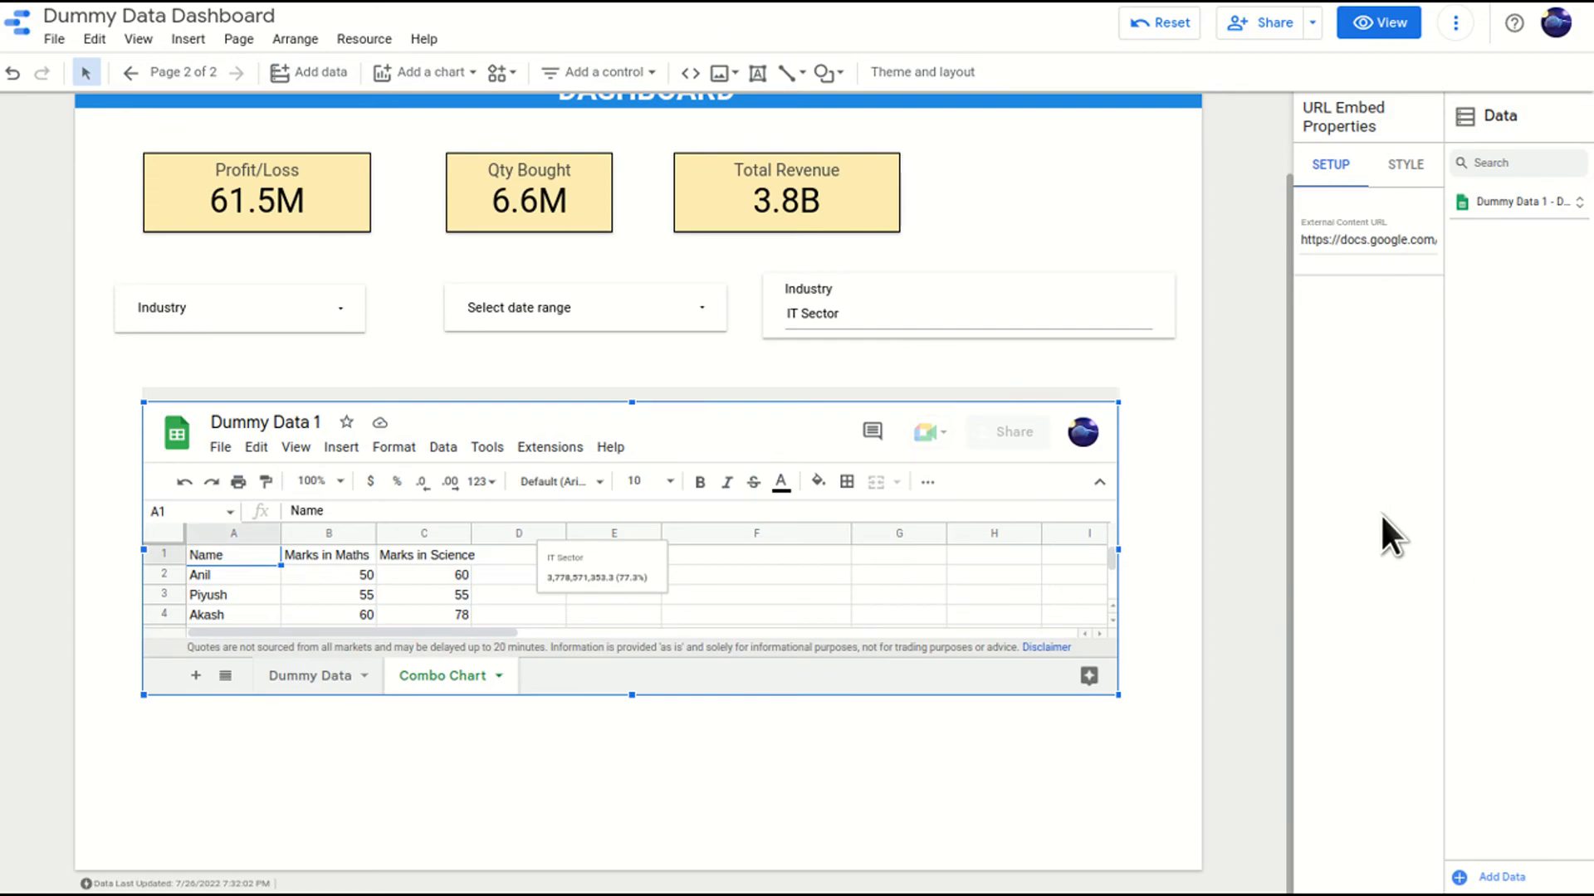
scroll(1013, 366, up, 1)
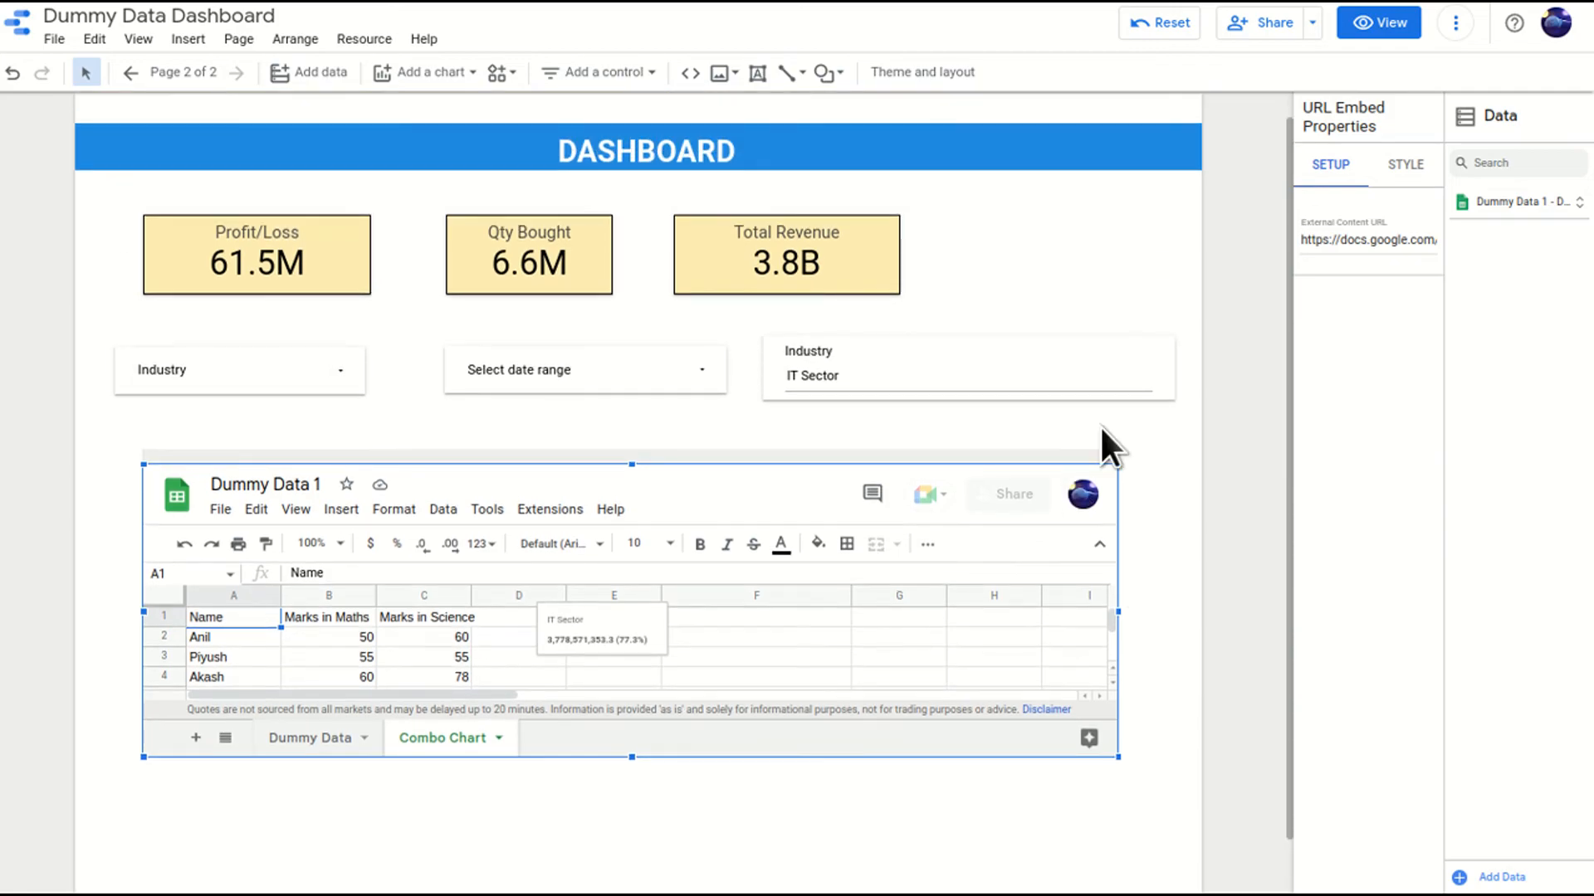